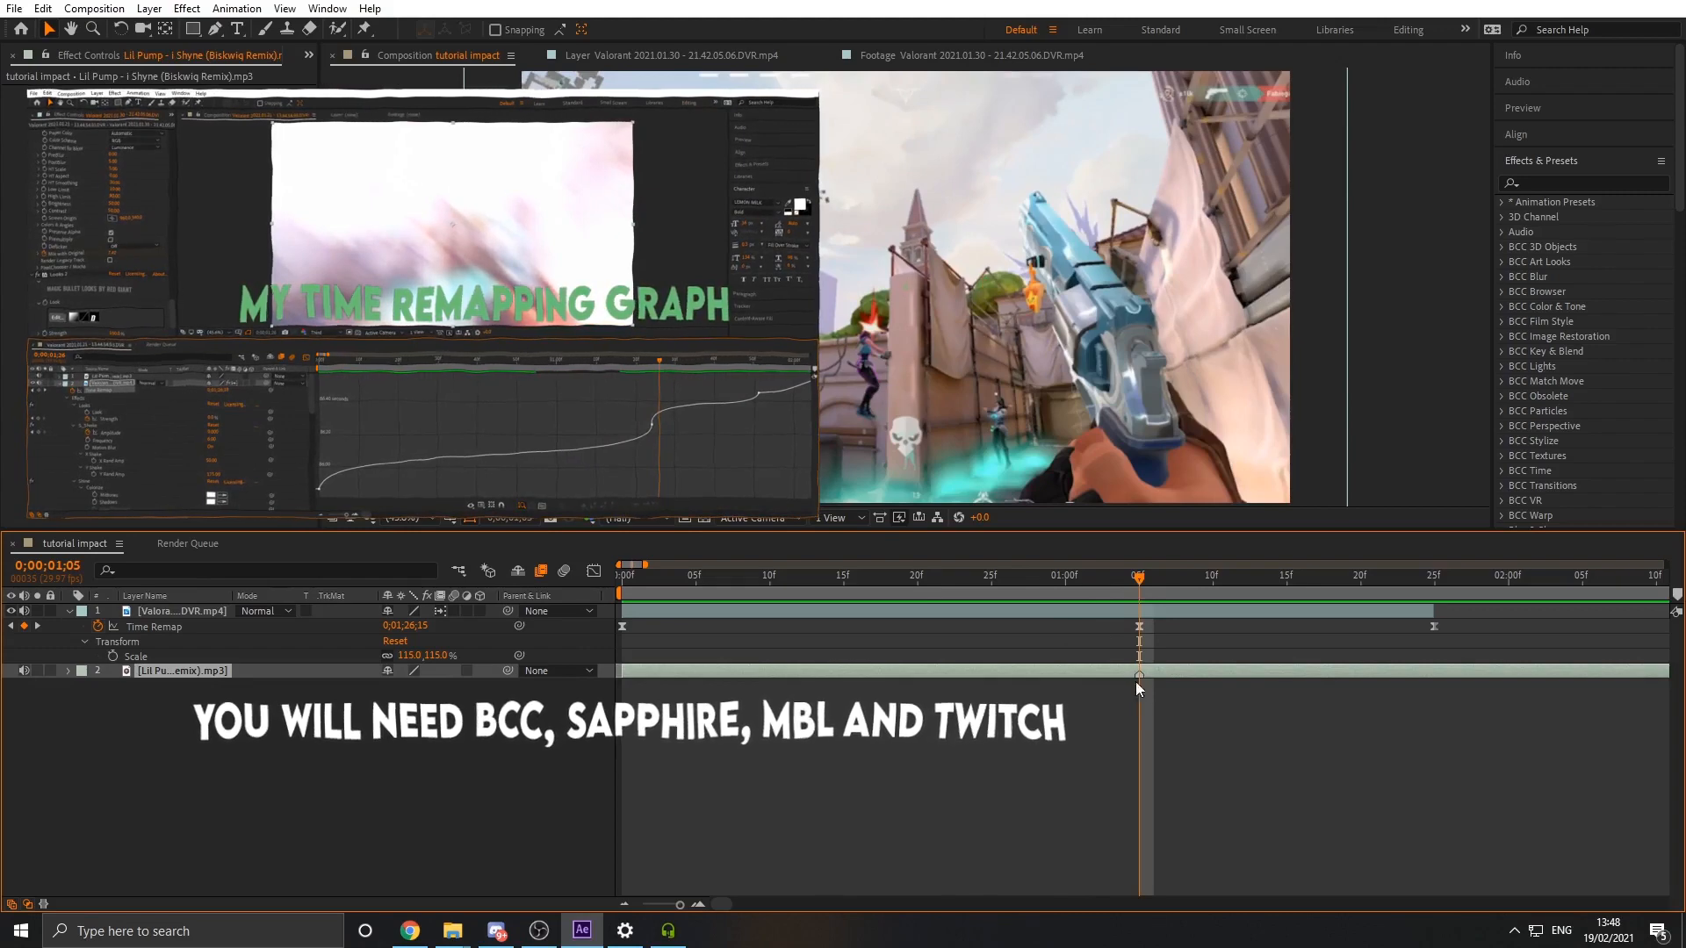
Select the Valorant clip layer and play the composition from the start to review the time-remapped footage
left_click_drag(1139, 580, 665, 610)
left_click(1152, 613)
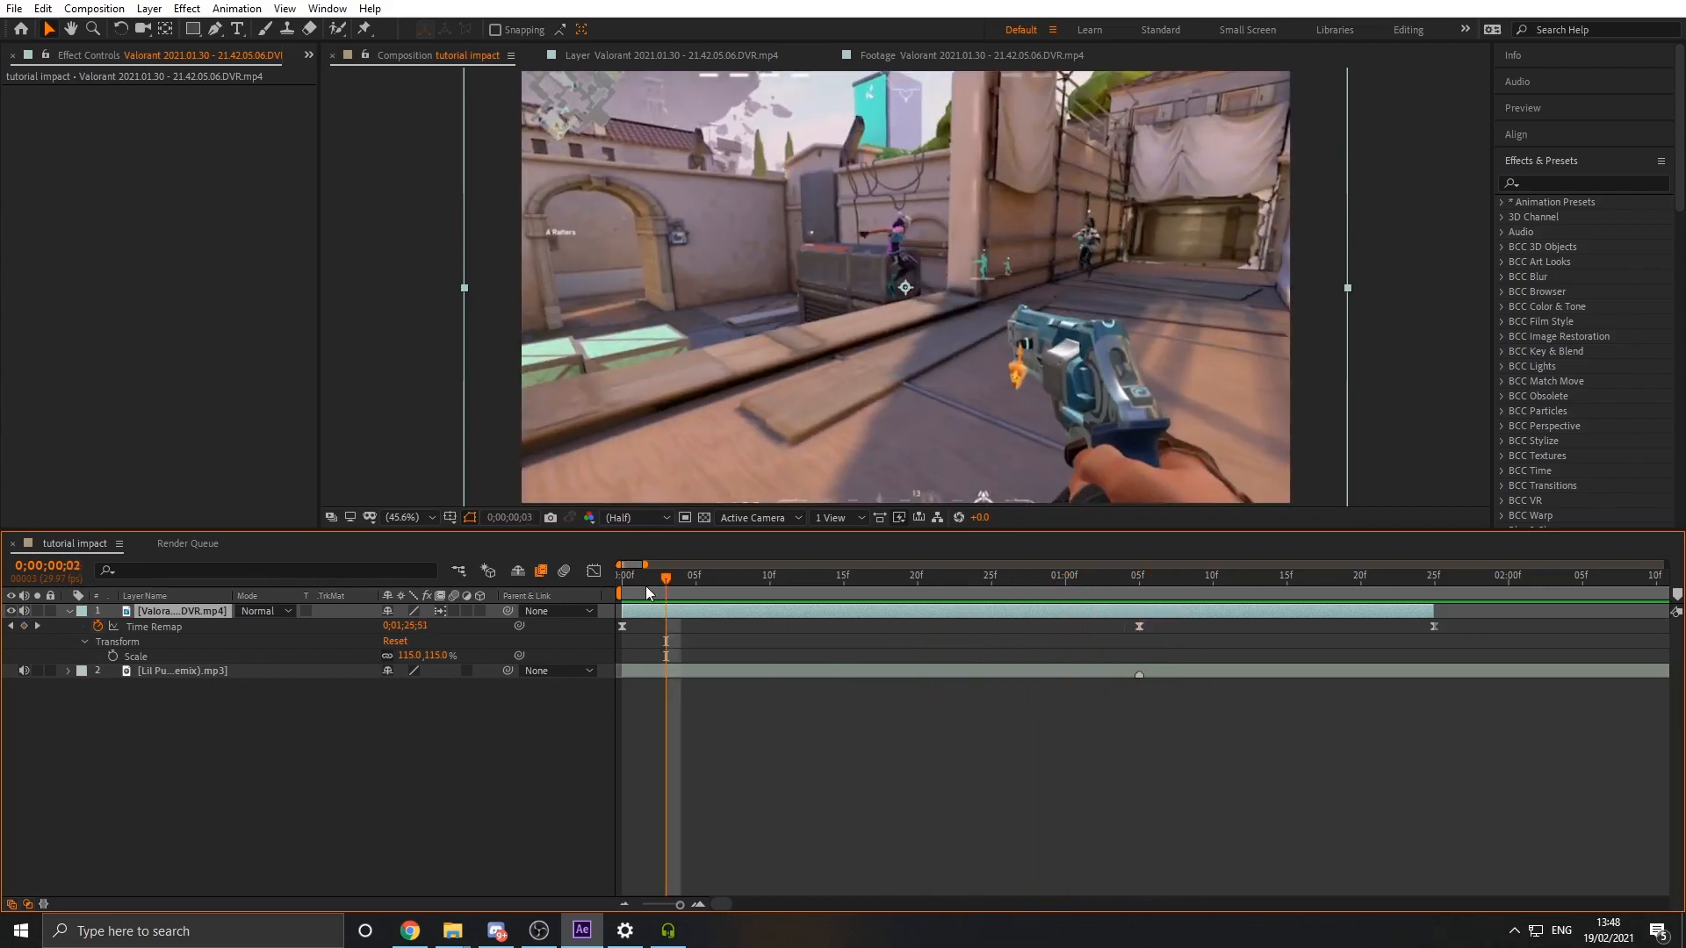
key("space")
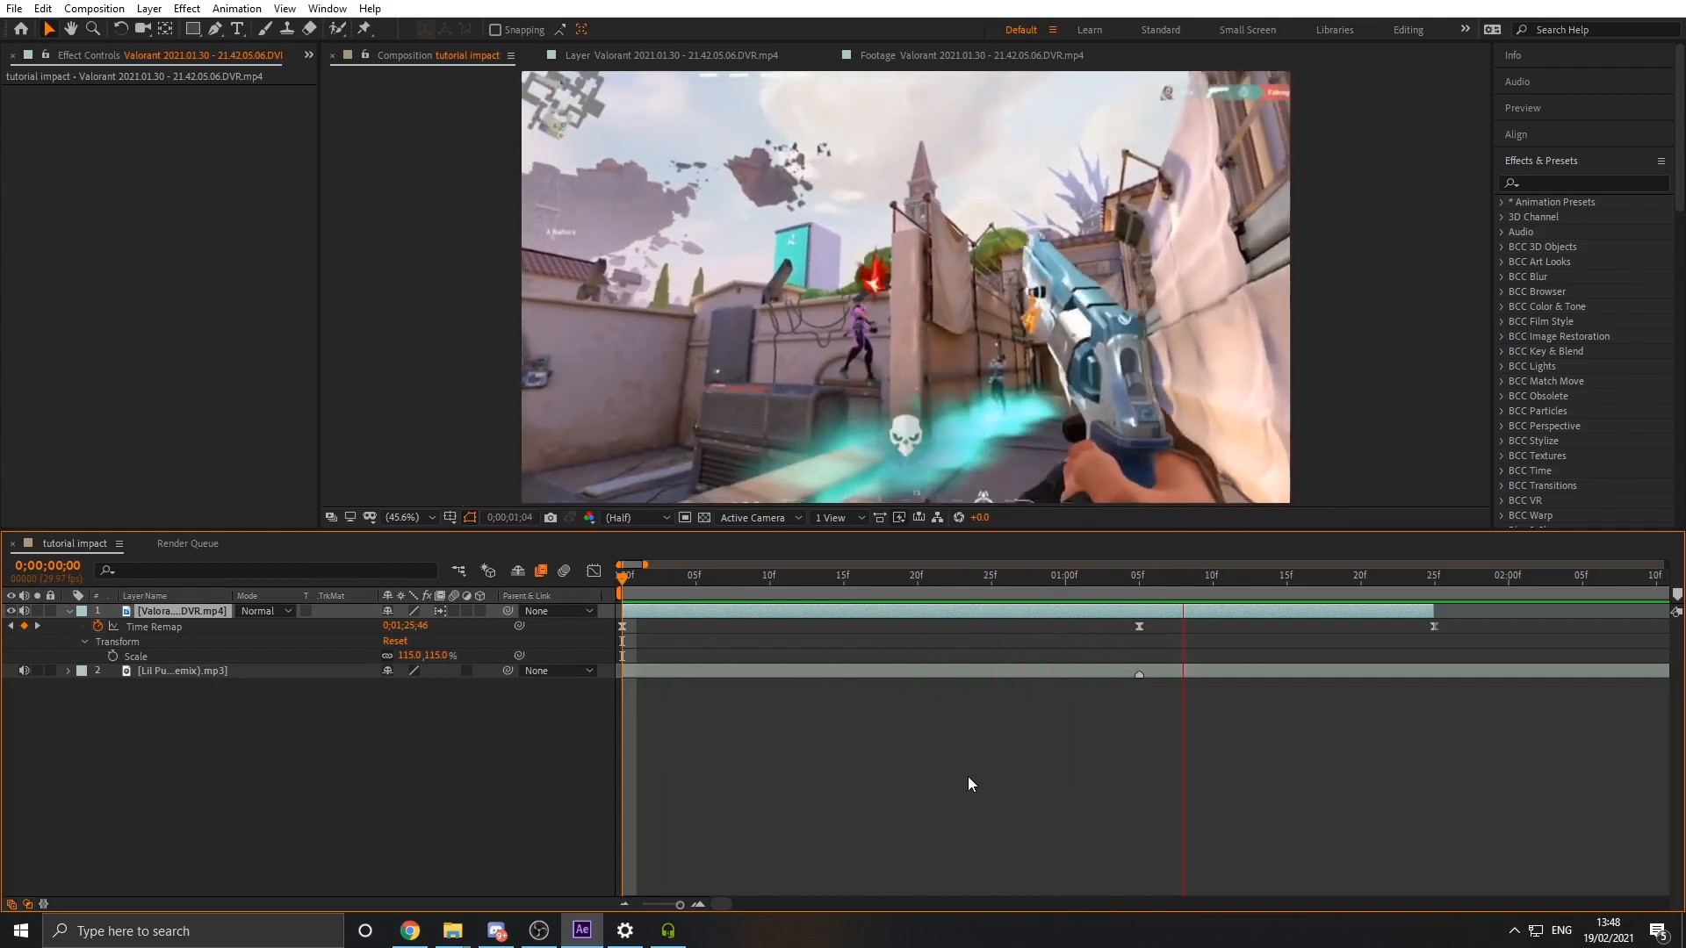
Apply the Looks effect to the Valorant clip with the playhead at 0;00;01;04
left_click_drag(1144, 587, 1125, 586)
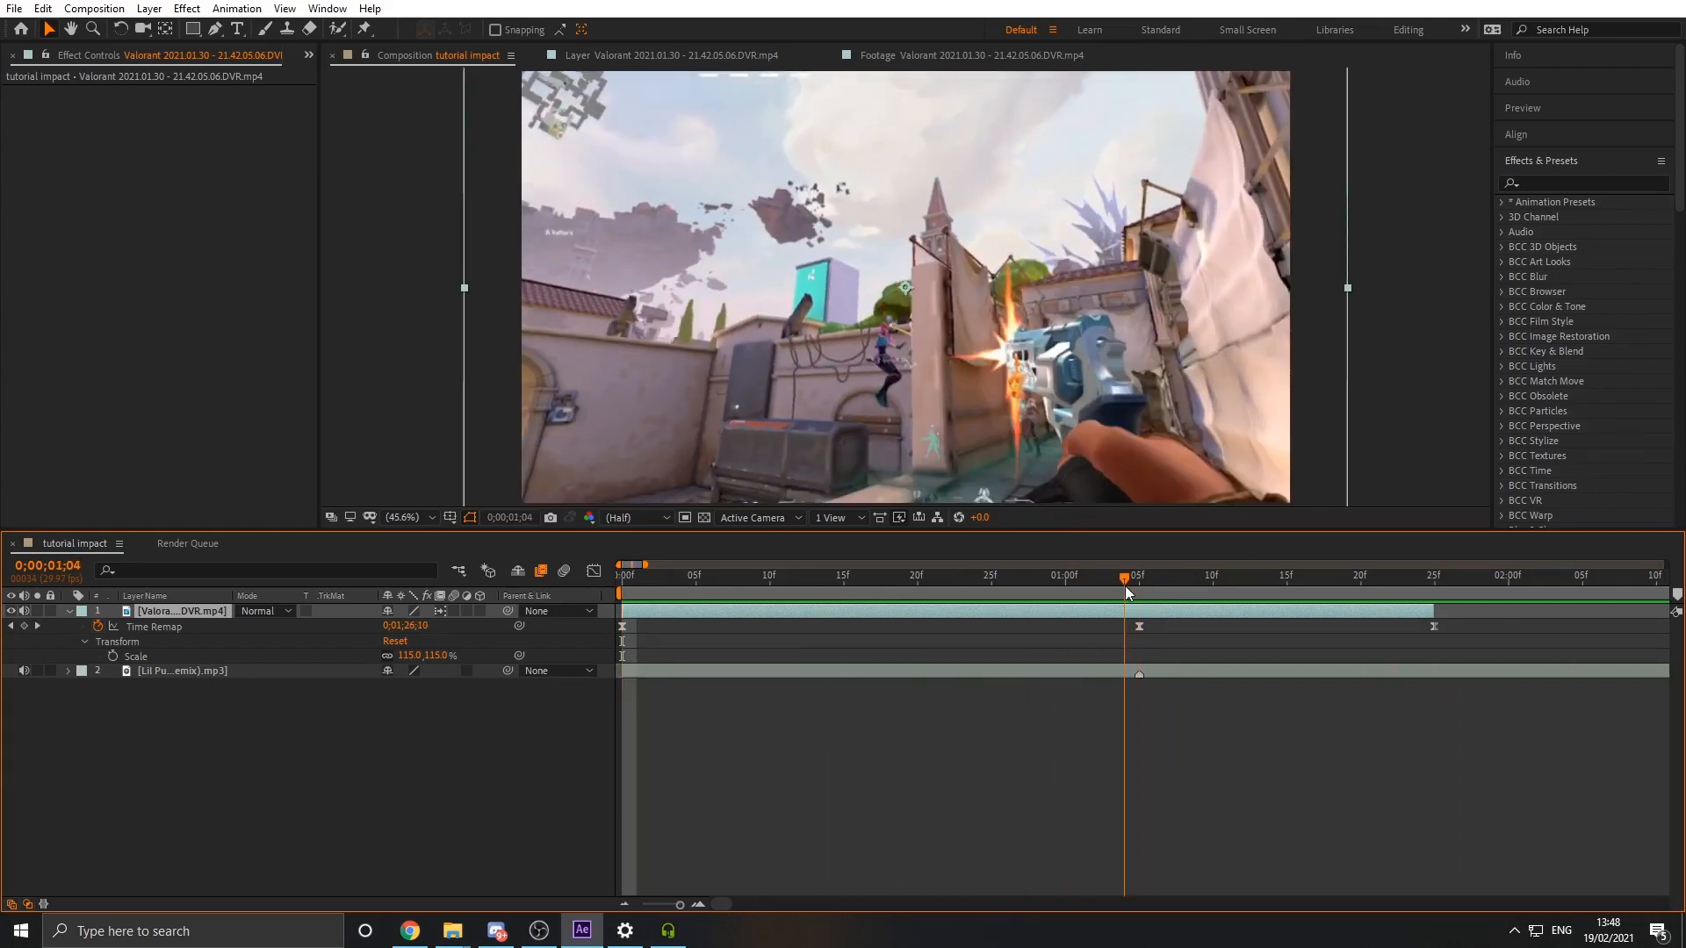
left_click(1565, 182)
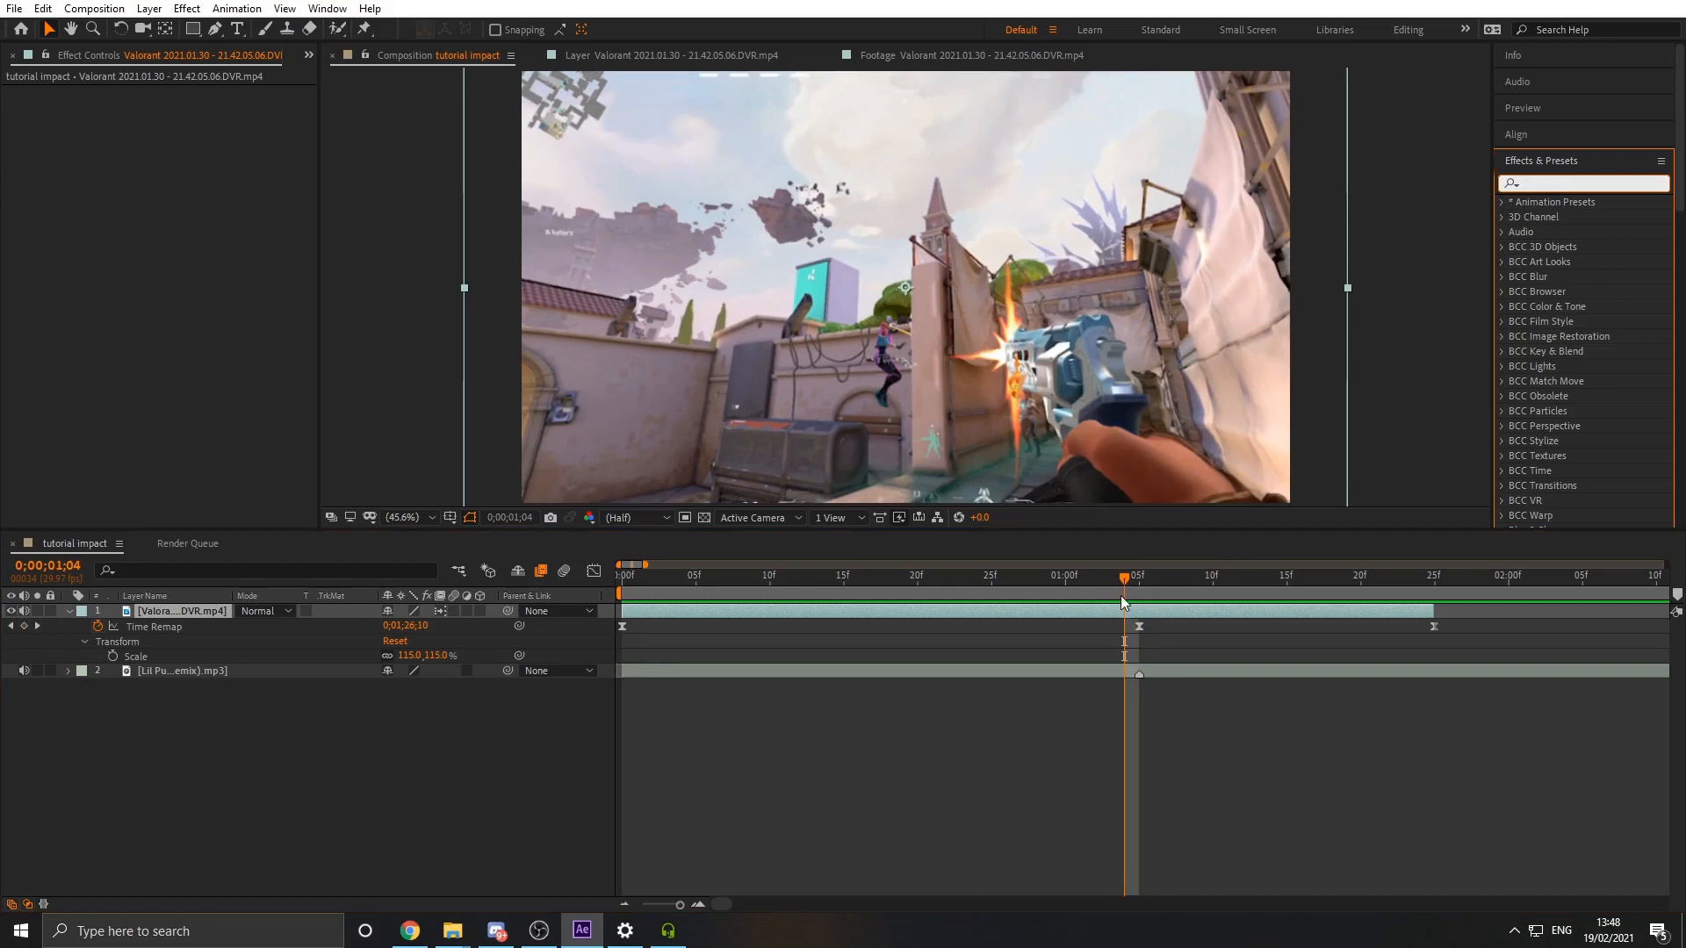
key("ctrl+space")
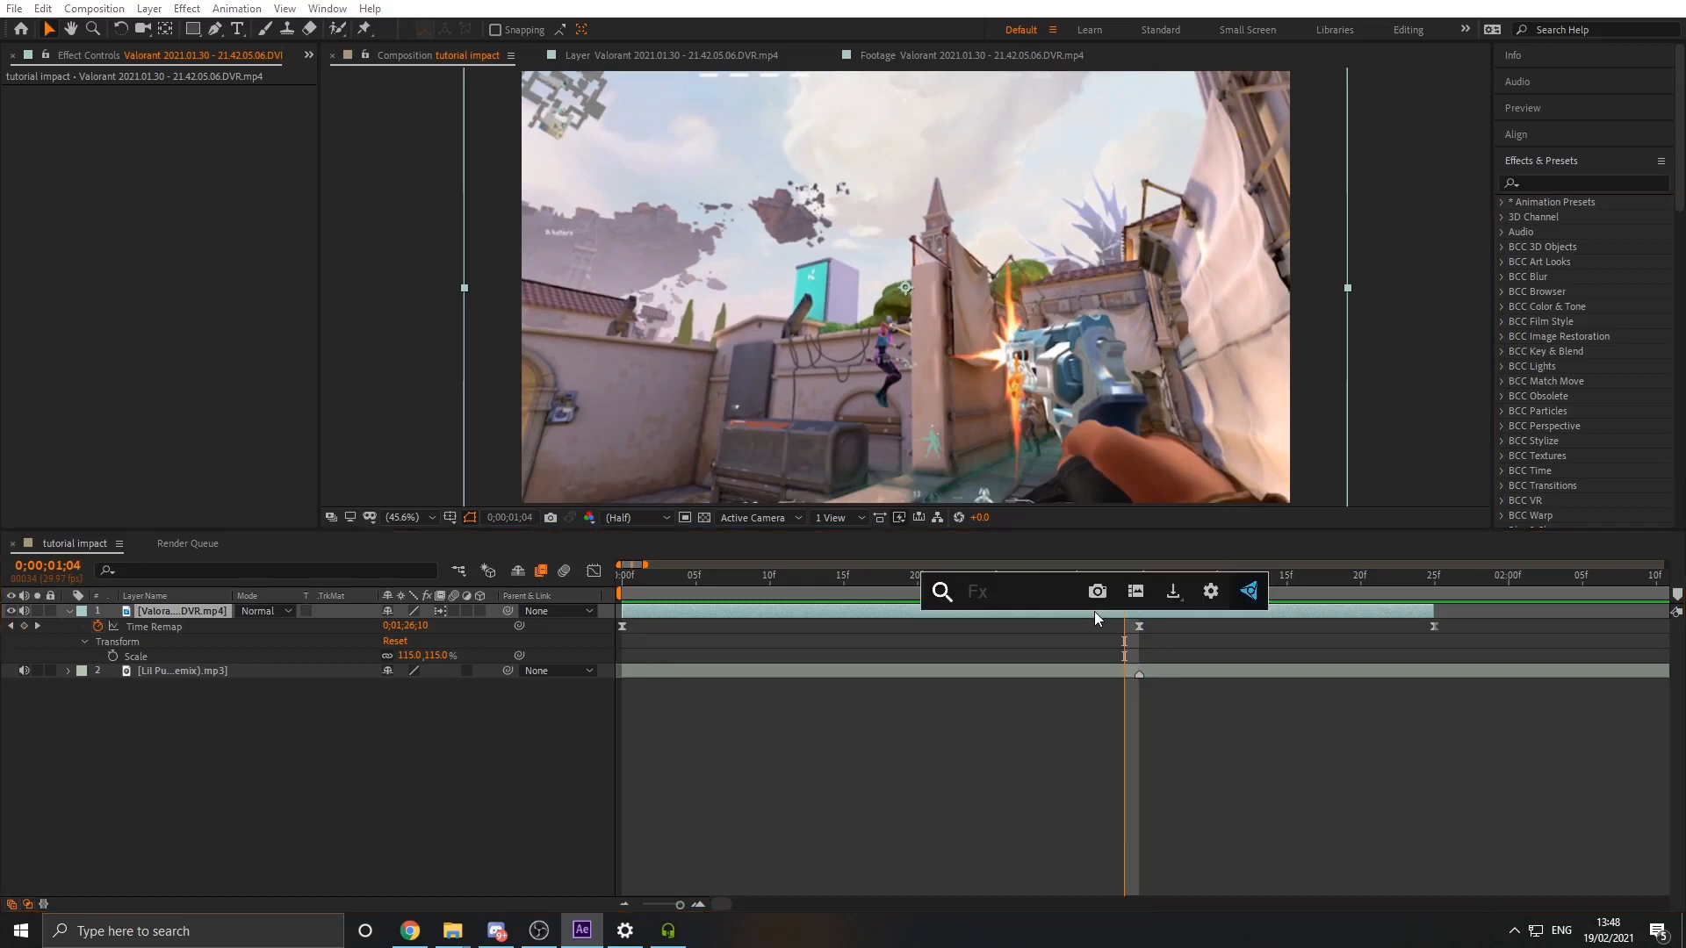
type("looks")
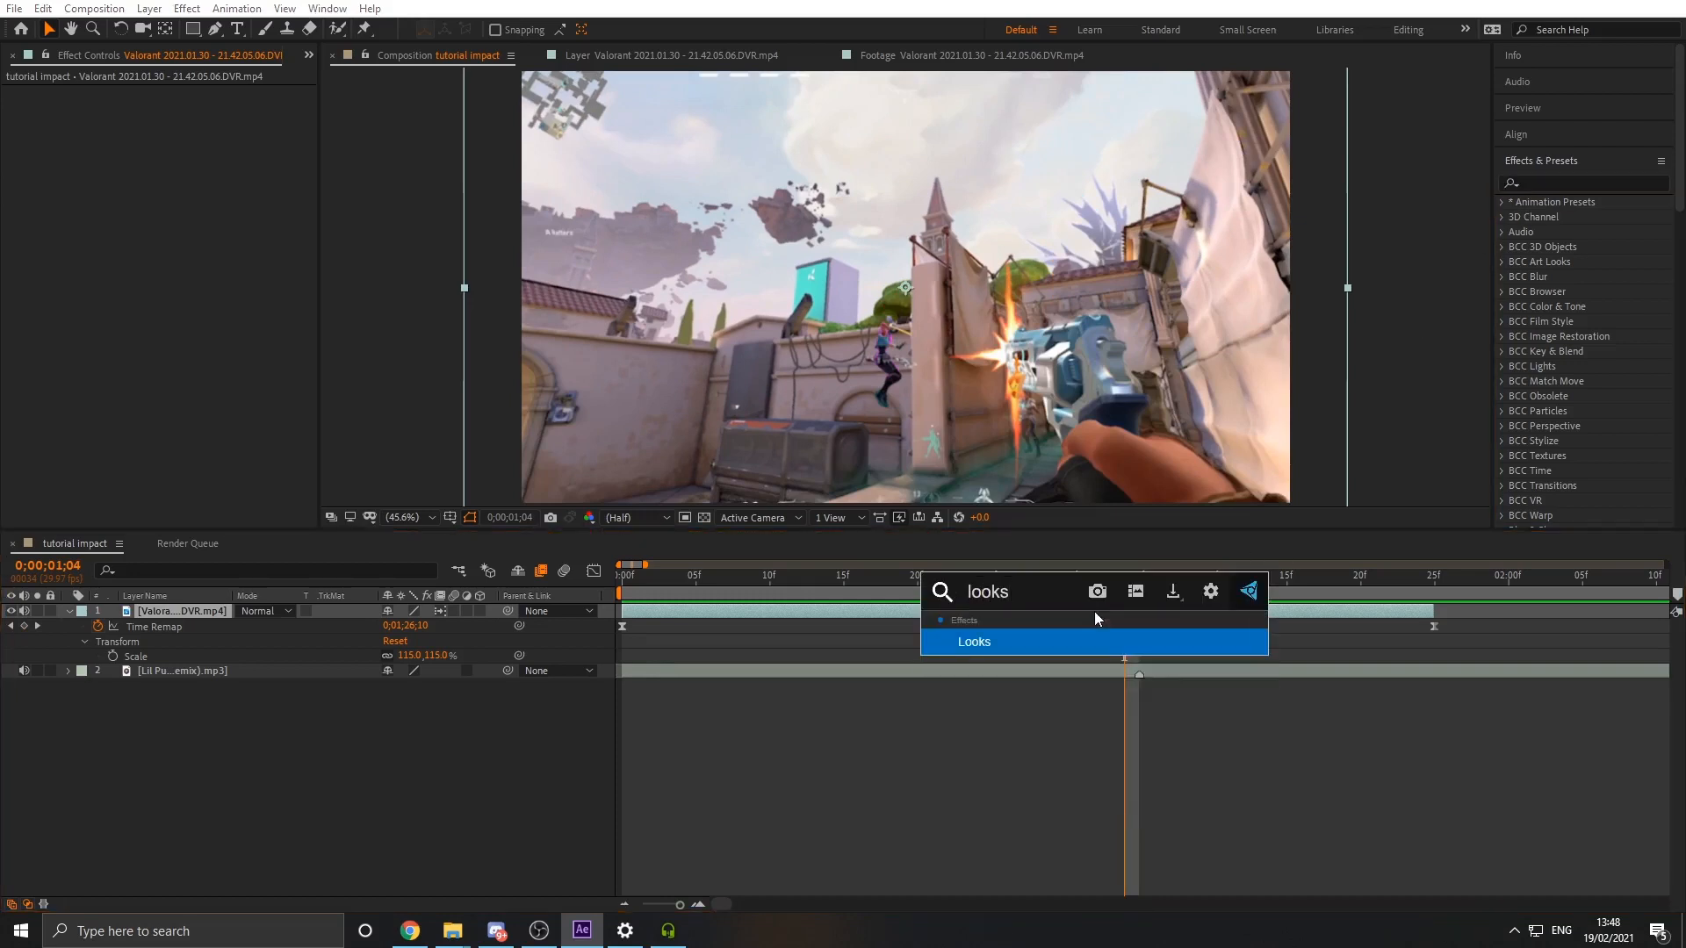
left_click(1110, 639)
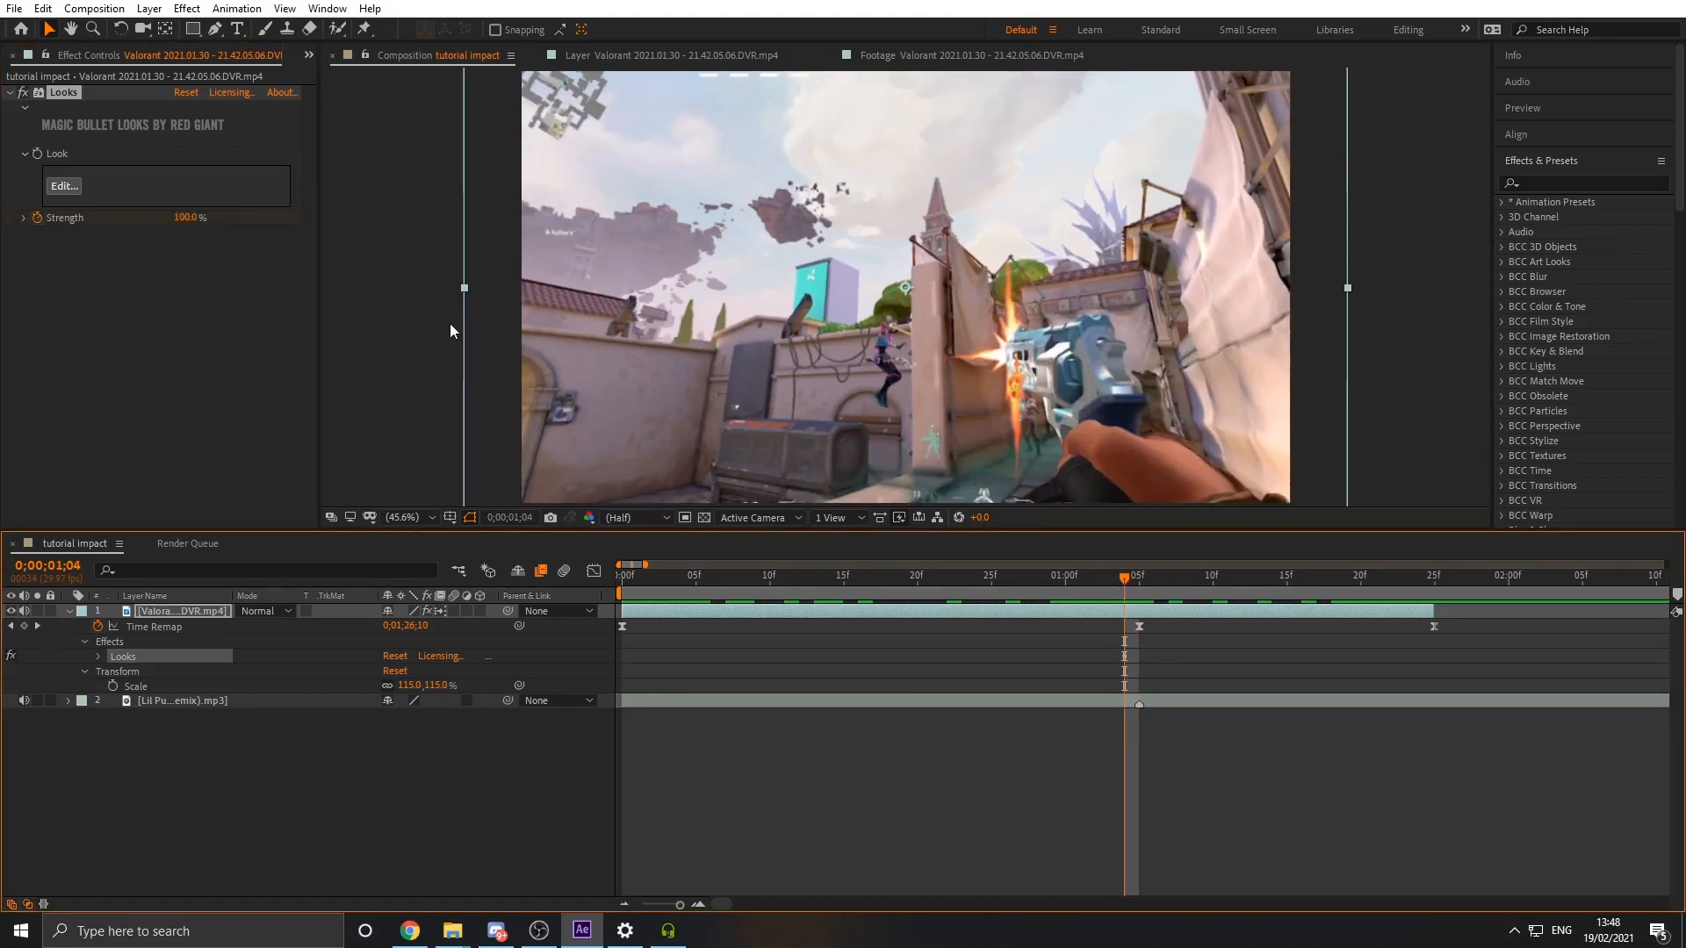
Keyframe the Looks Strength at 100% at 0;00;01;04 and at 0% at the start of the clip
key("u")
key("u")
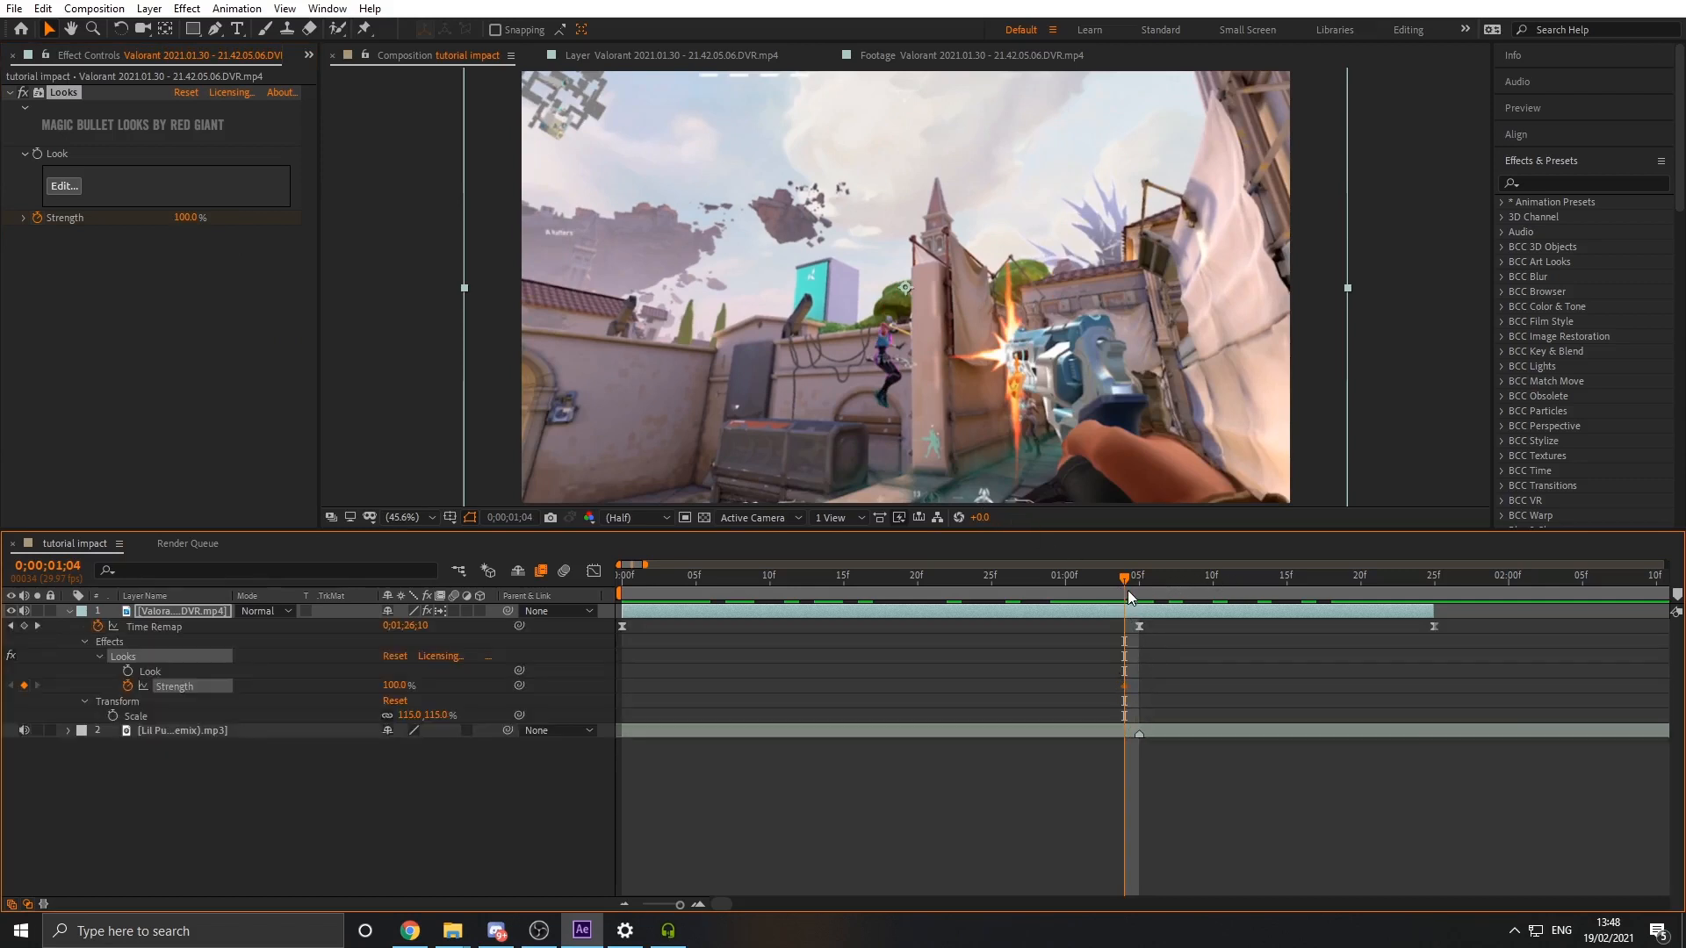
left_click_drag(1127, 581, 1139, 582)
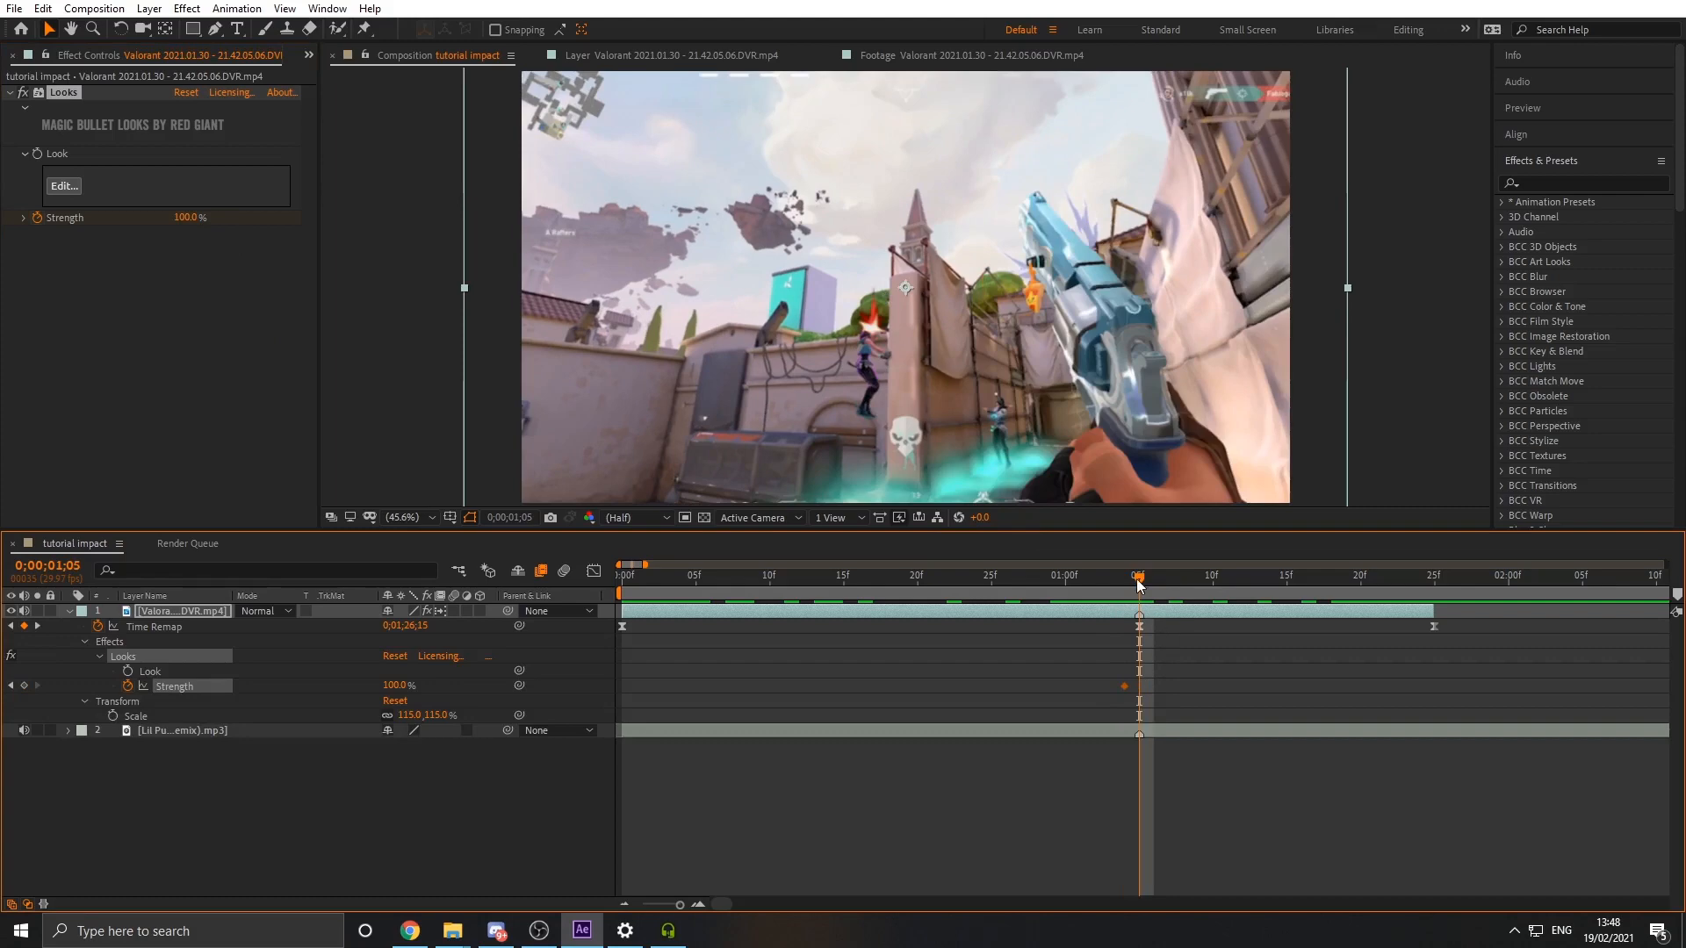
key("Home")
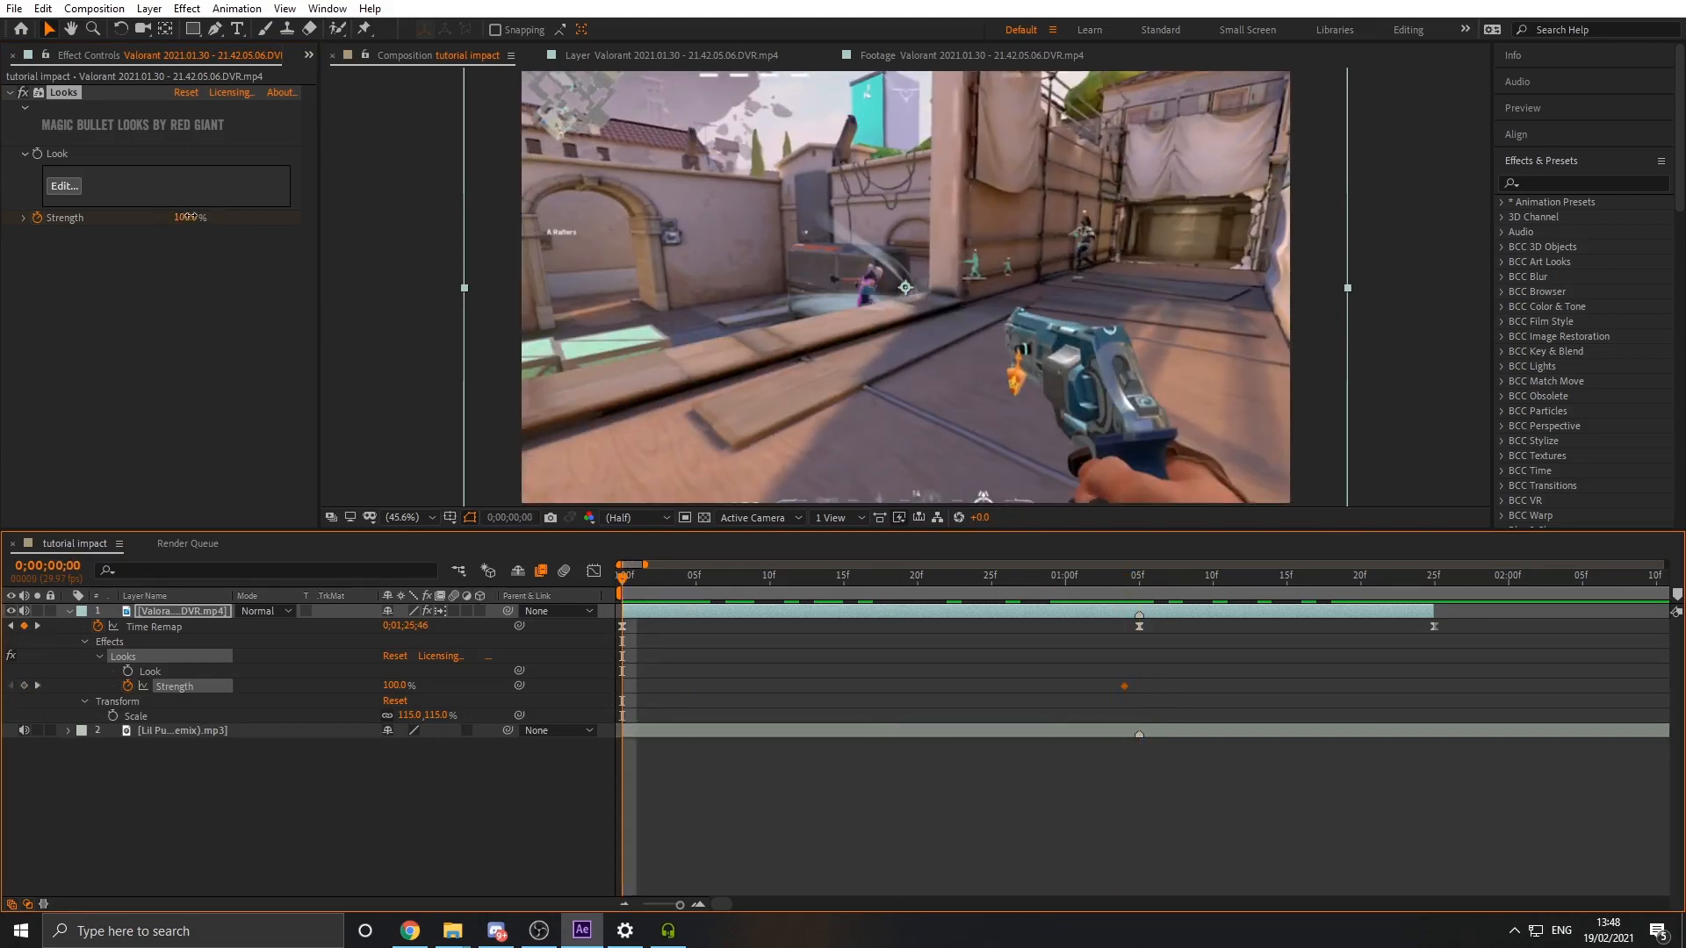
left_click_drag(189, 217, 132, 217)
Keyframe the Looks Strength at 1% at 0;00;01;05, on the beat marker
left_click_drag(624, 580, 1139, 616)
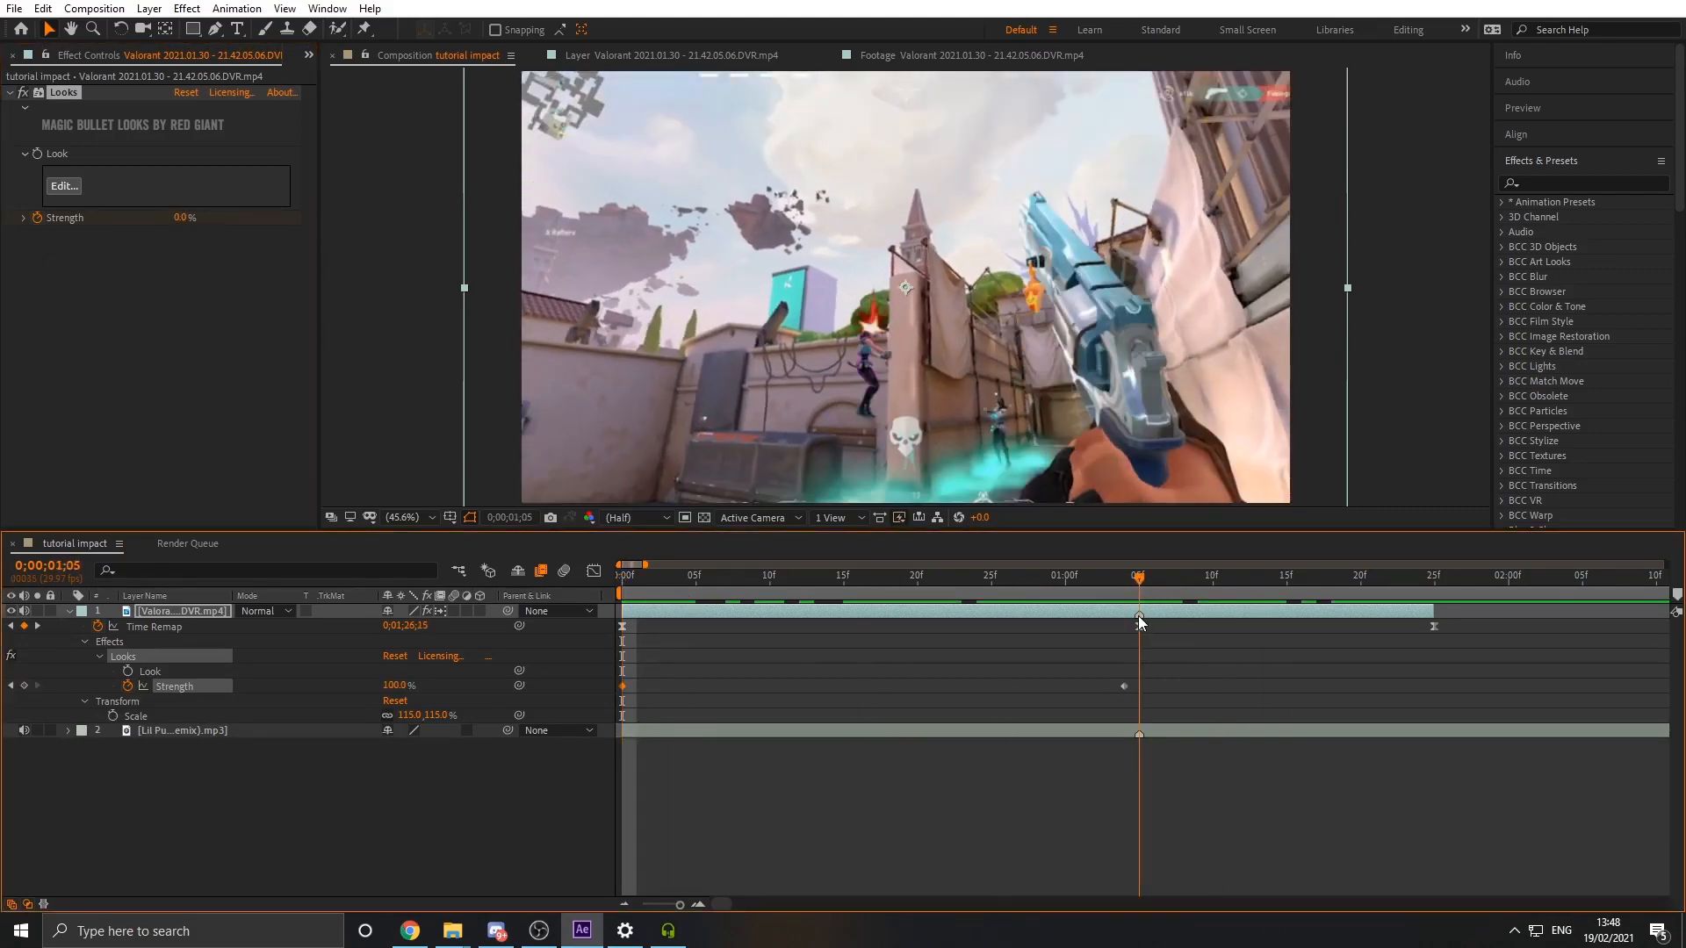
key("Page_Down")
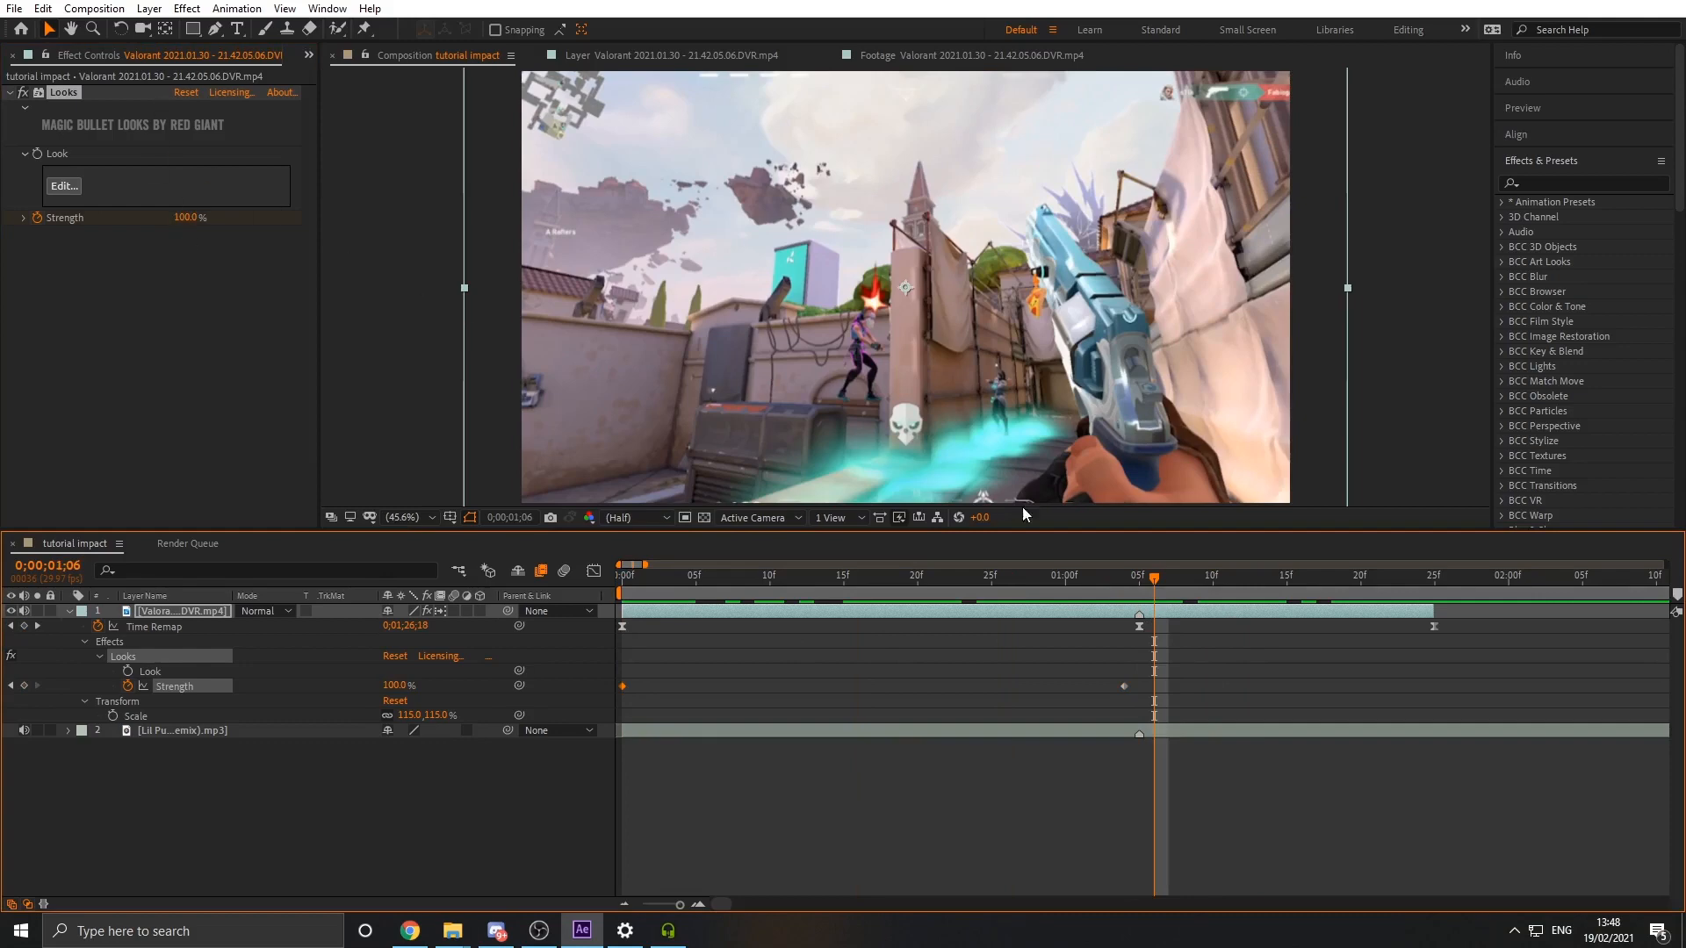
left_click(1142, 590)
left_click_drag(185, 217, 98, 217)
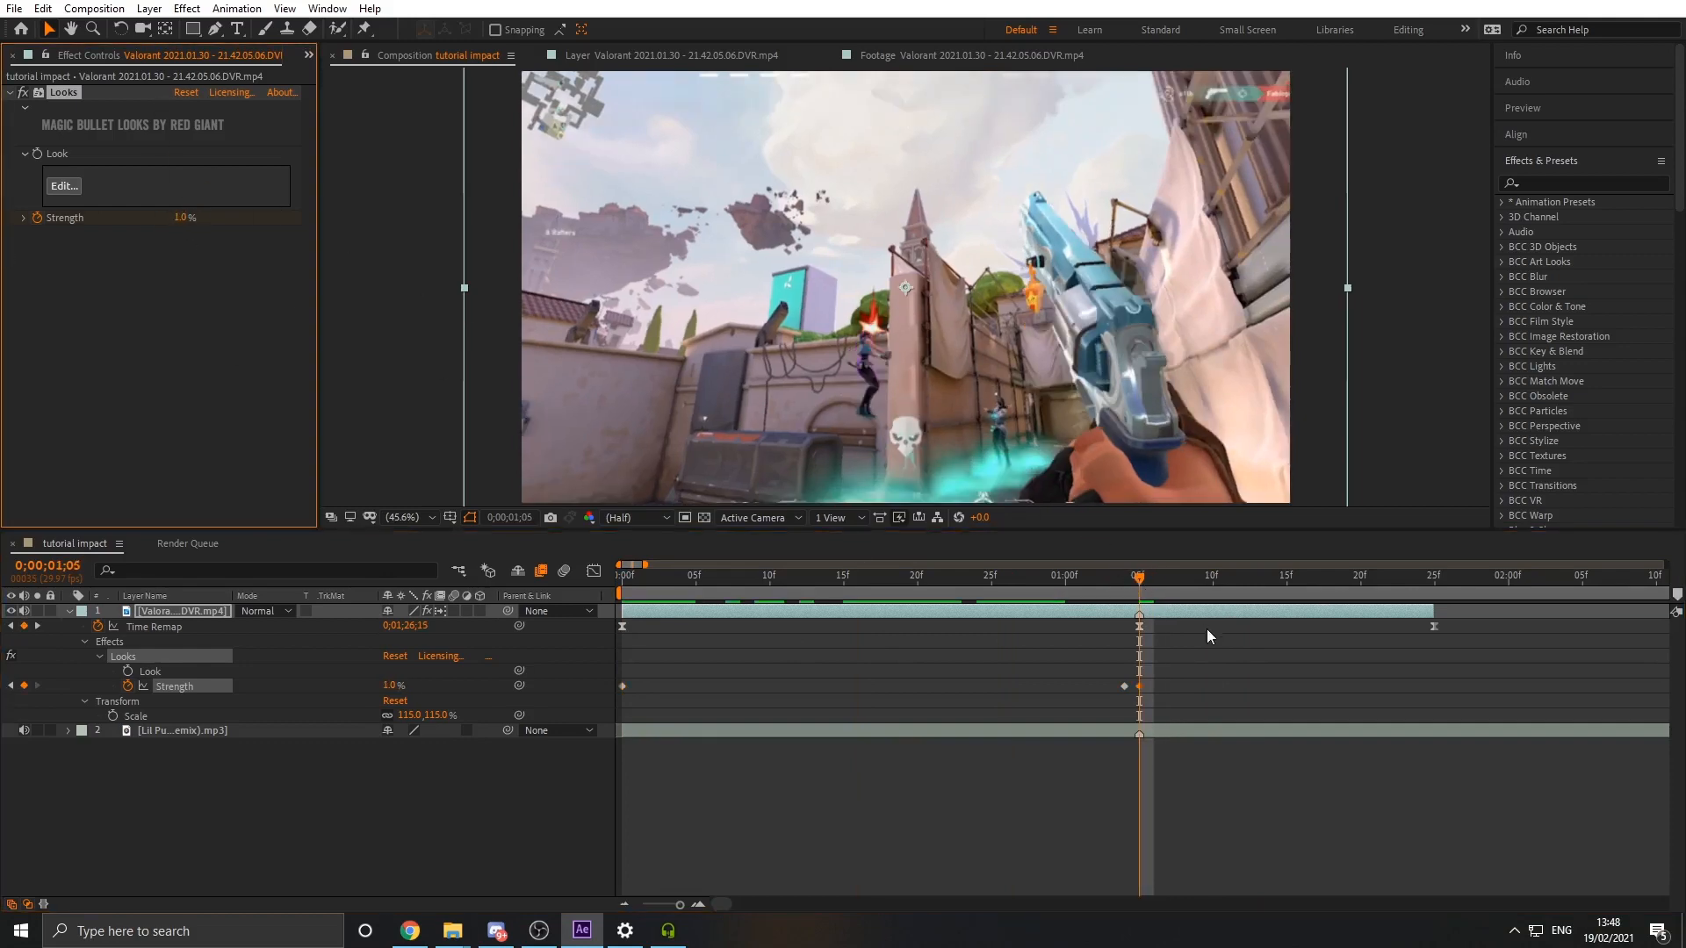
Edit the look at 0;00;01;04 and add Mojo II to the Post stage with Mojo 52.3% and Fade about 4%
mouse_move(1140, 581)
left_mouse_down()
mouse_move(971, 589)
mouse_move(1201, 604)
mouse_move(1125, 587)
left_mouse_up()
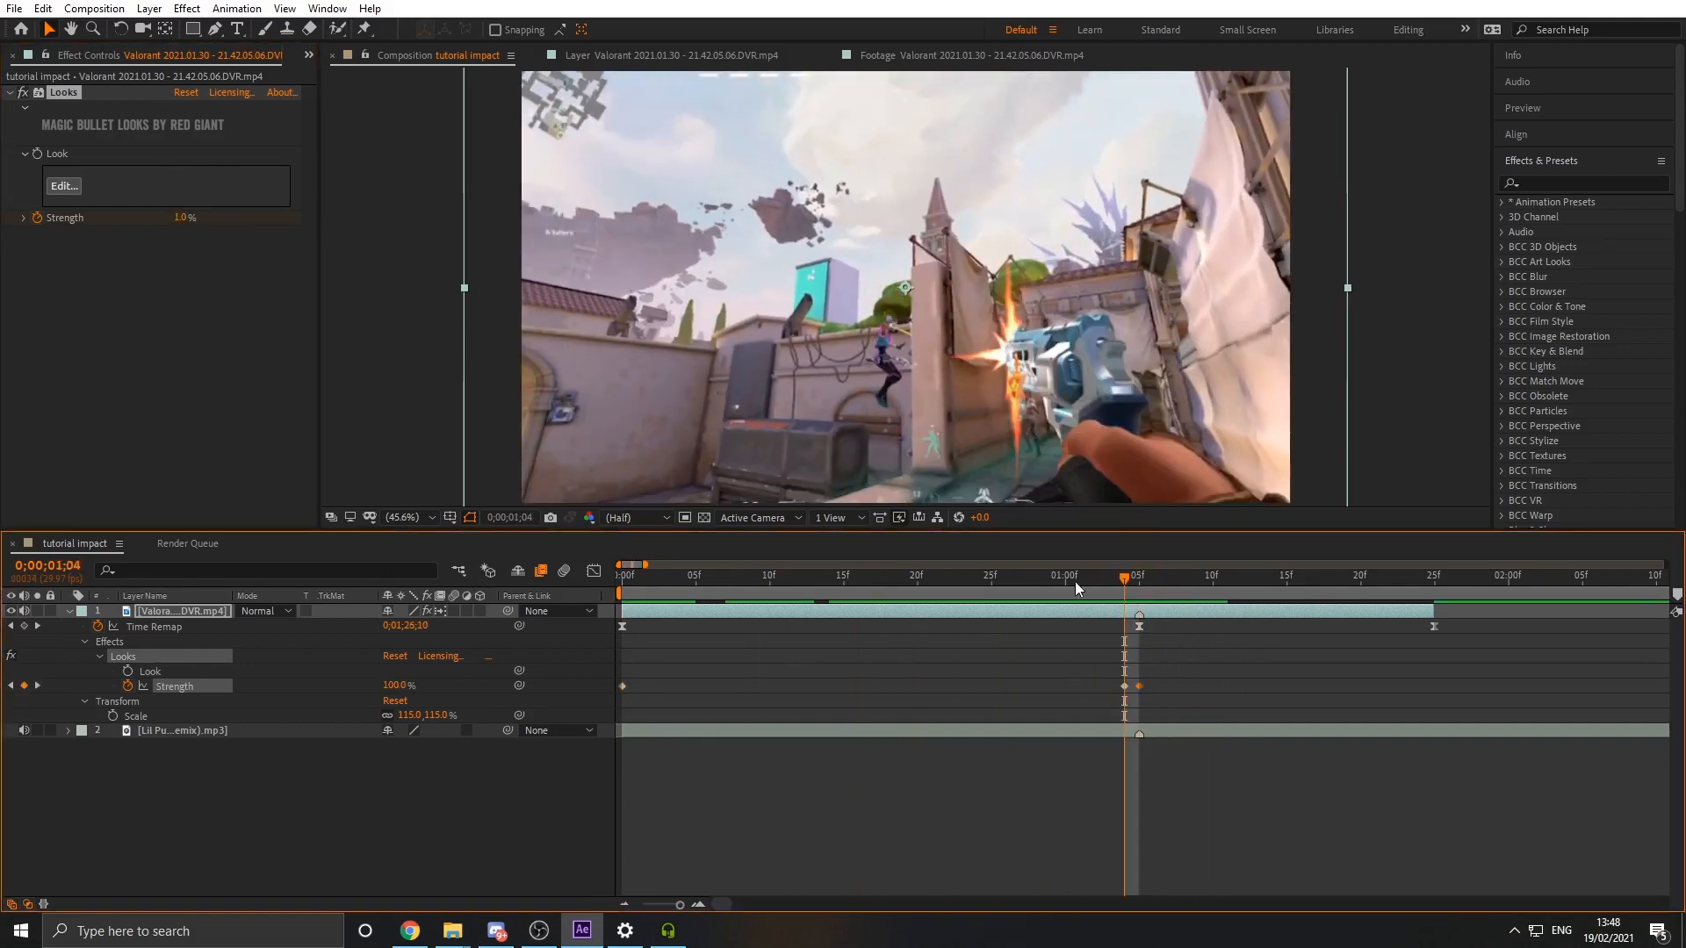
left_click(67, 185)
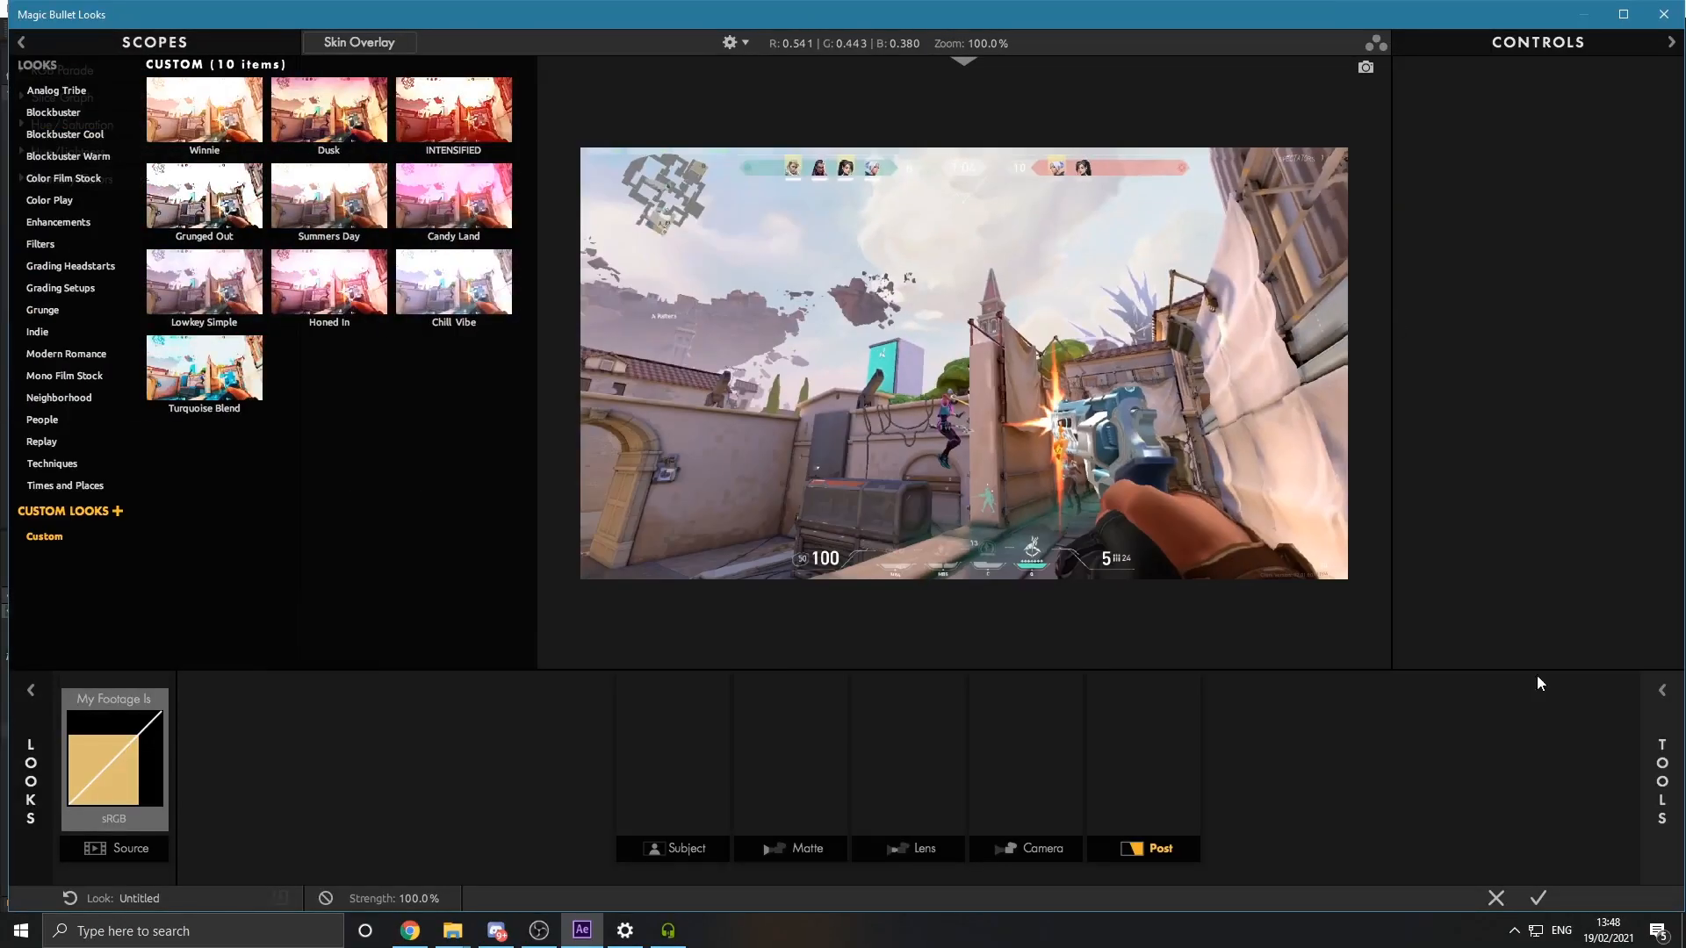
left_click(1665, 710)
scroll(1611, 265, "down", 1)
left_click_drag(1416, 505, 1144, 746)
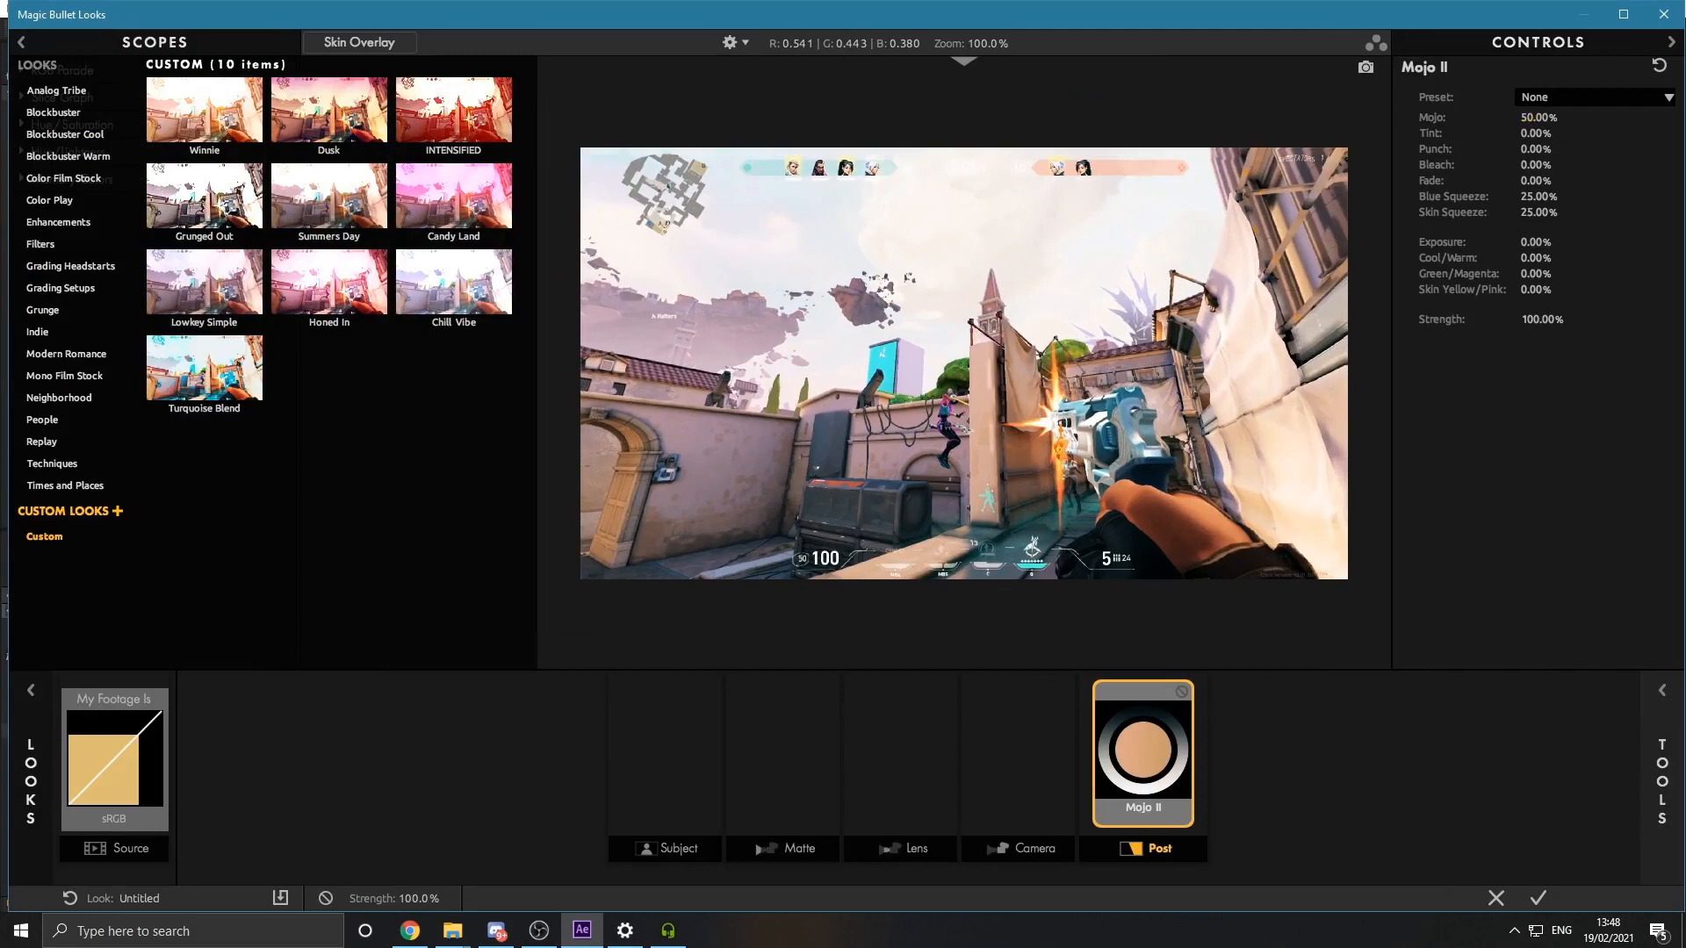
left_click_drag(1523, 118, 1537, 118)
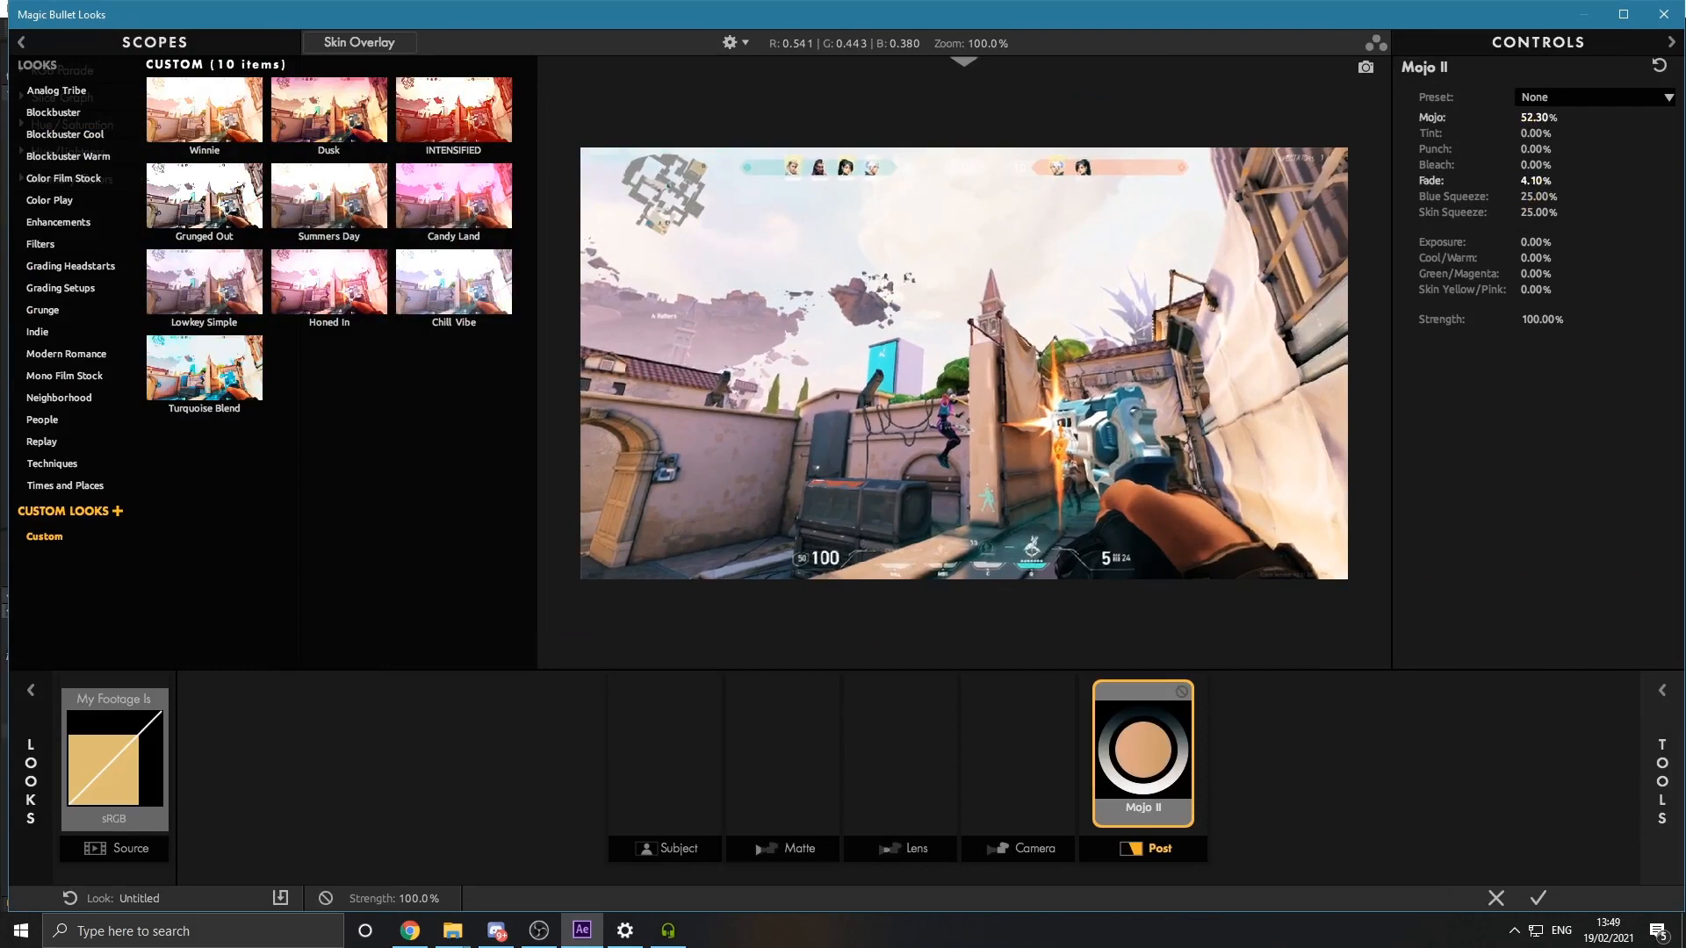
left_click_drag(1535, 180, 1530, 167)
Add Chromatic Aberration after Mojo II in the Post stage and set Red/Cyan to +1.470
left_click(1658, 770)
left_click_drag(1619, 252, 1196, 762)
left_click(1639, 772)
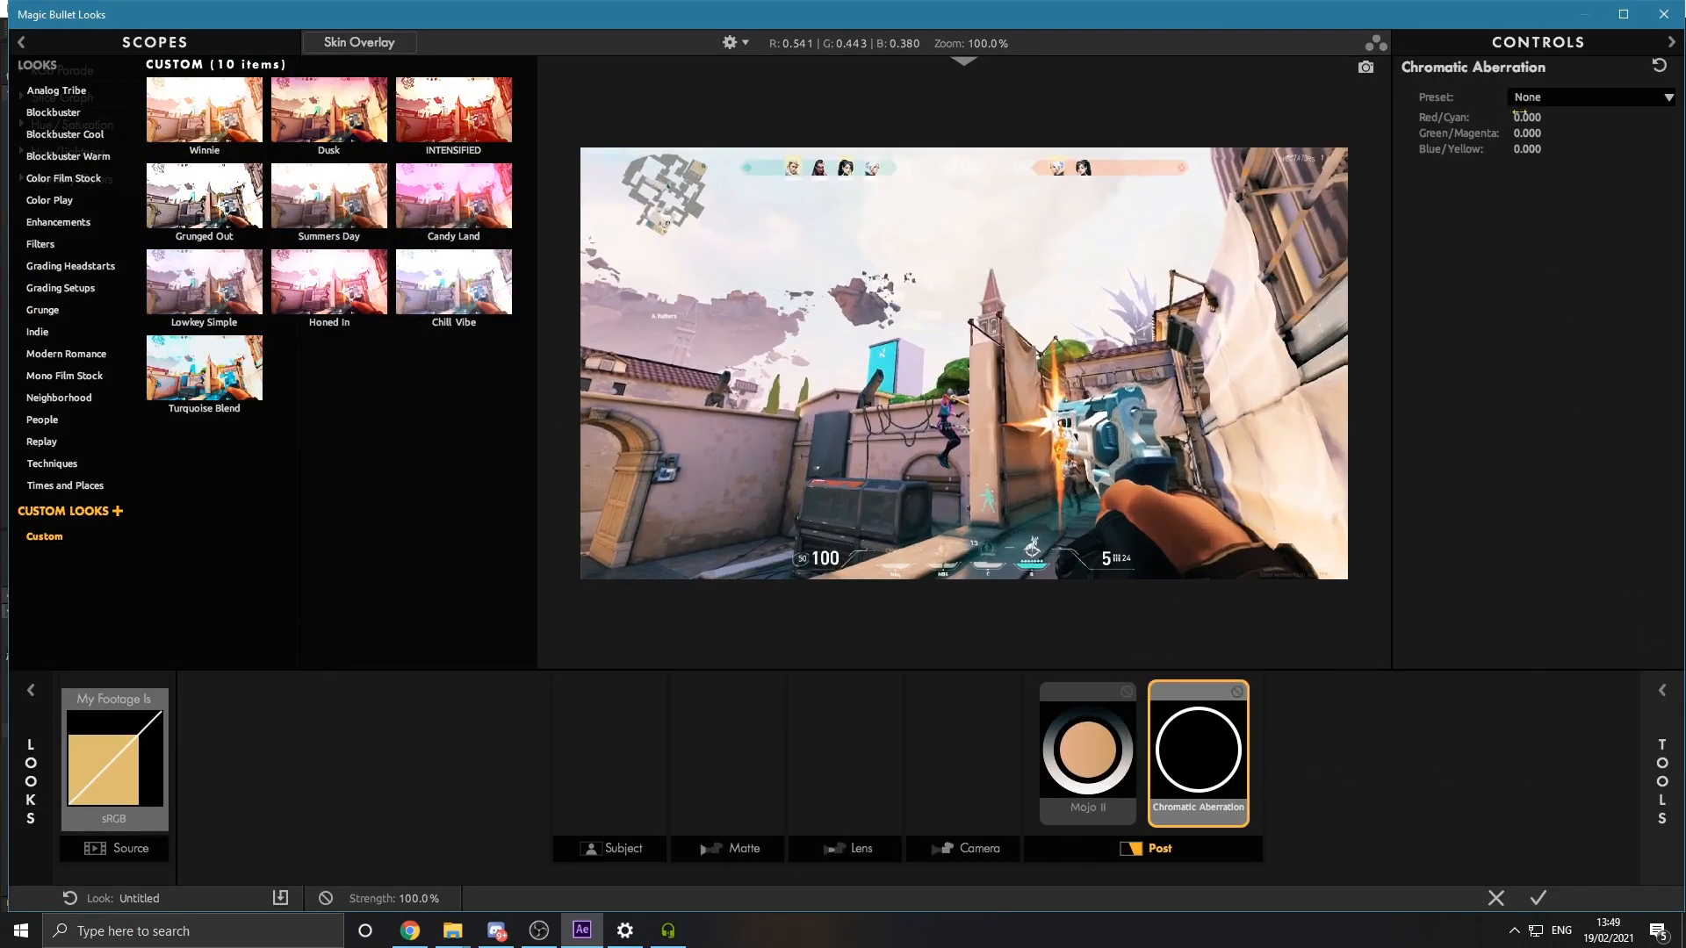
left_click_drag(1532, 116, 1581, 117)
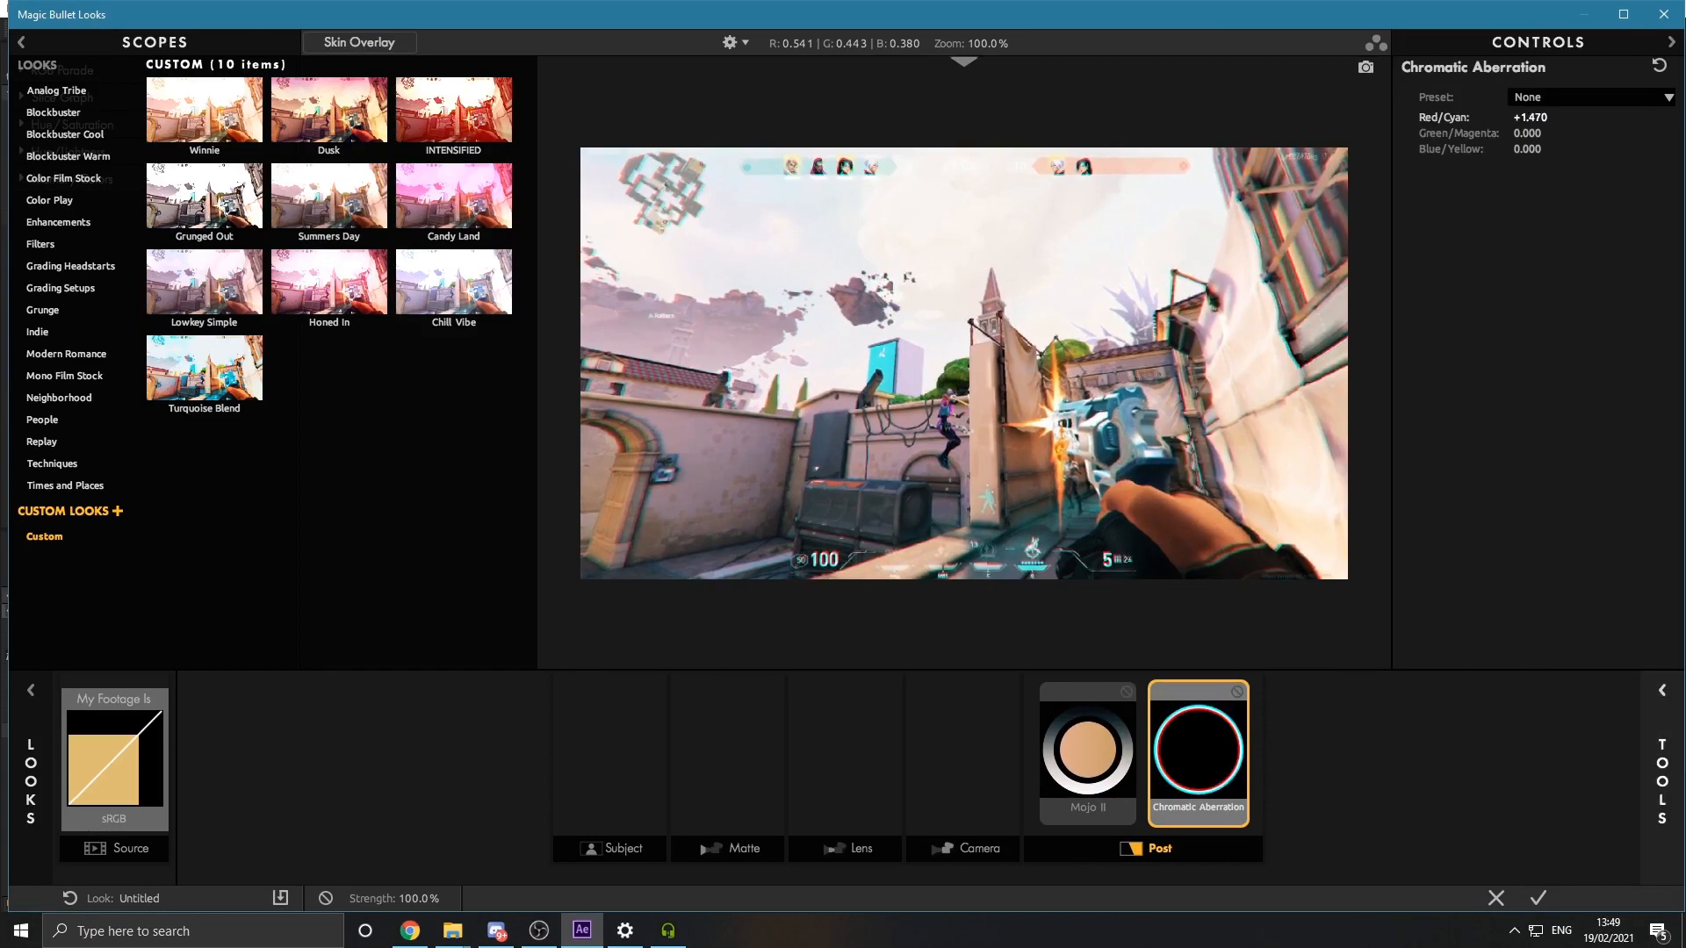
Add Curves to the end of the Post stage and shape the RGB curve into a gentle S for contrast
left_click(1661, 773)
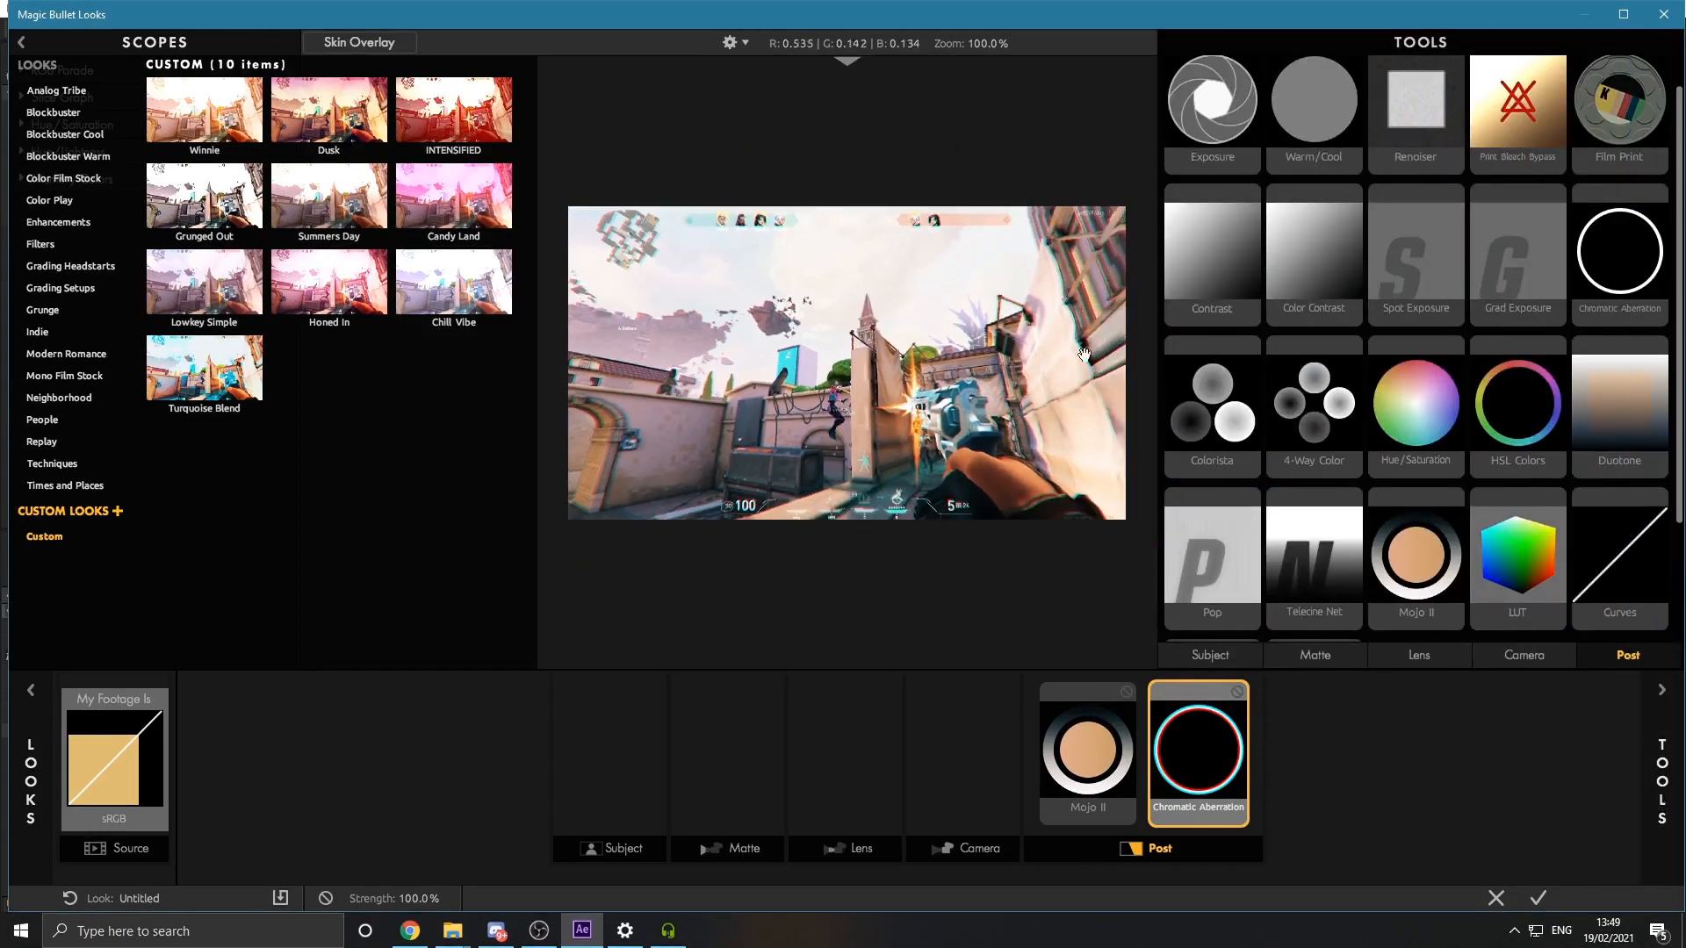
scroll(1478, 556, "down", 1)
left_click_drag(1657, 552, 1282, 759)
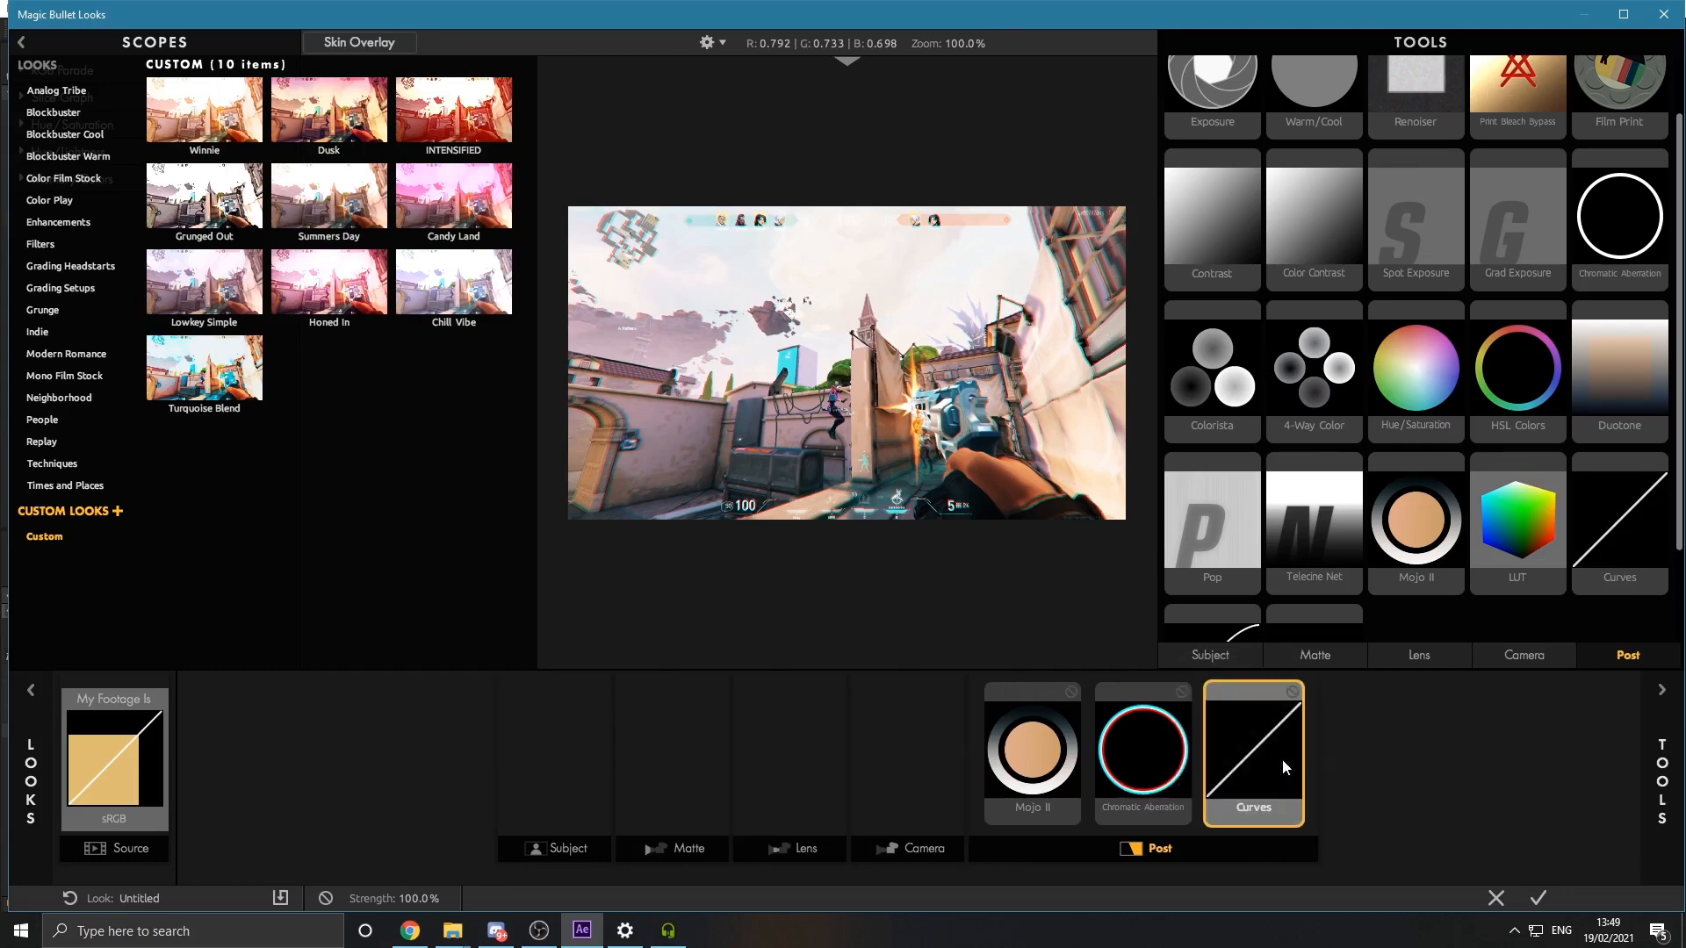
left_click(1661, 773)
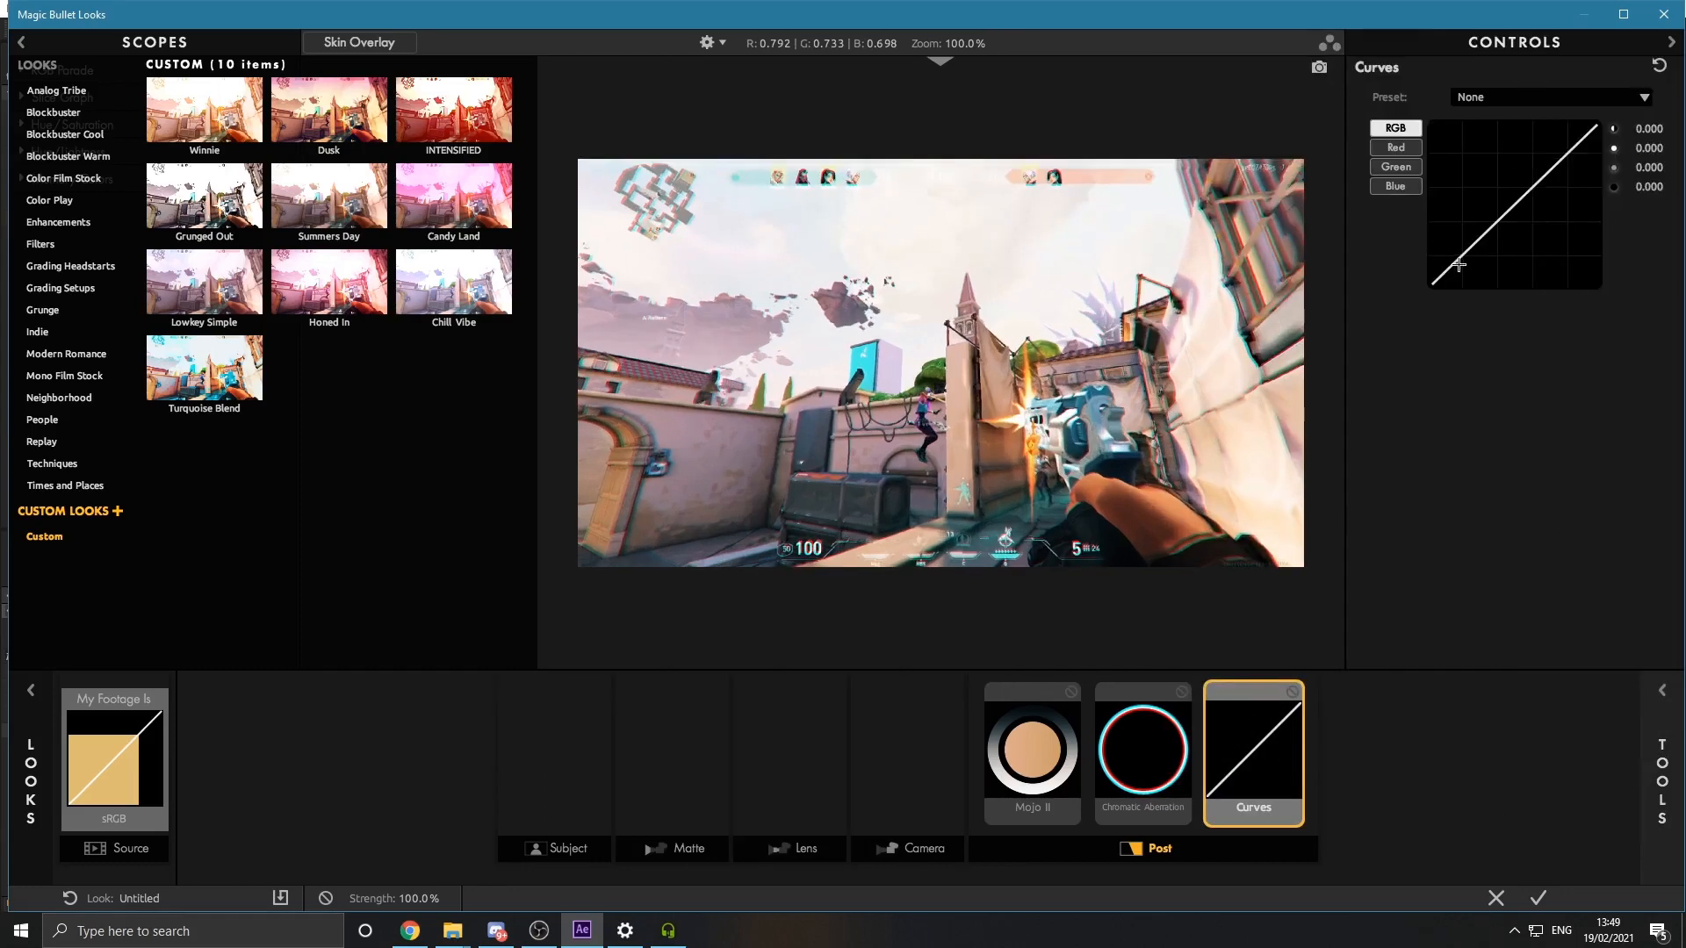
left_click_drag(1459, 263, 1466, 261)
left_click_drag(1572, 162, 1560, 153)
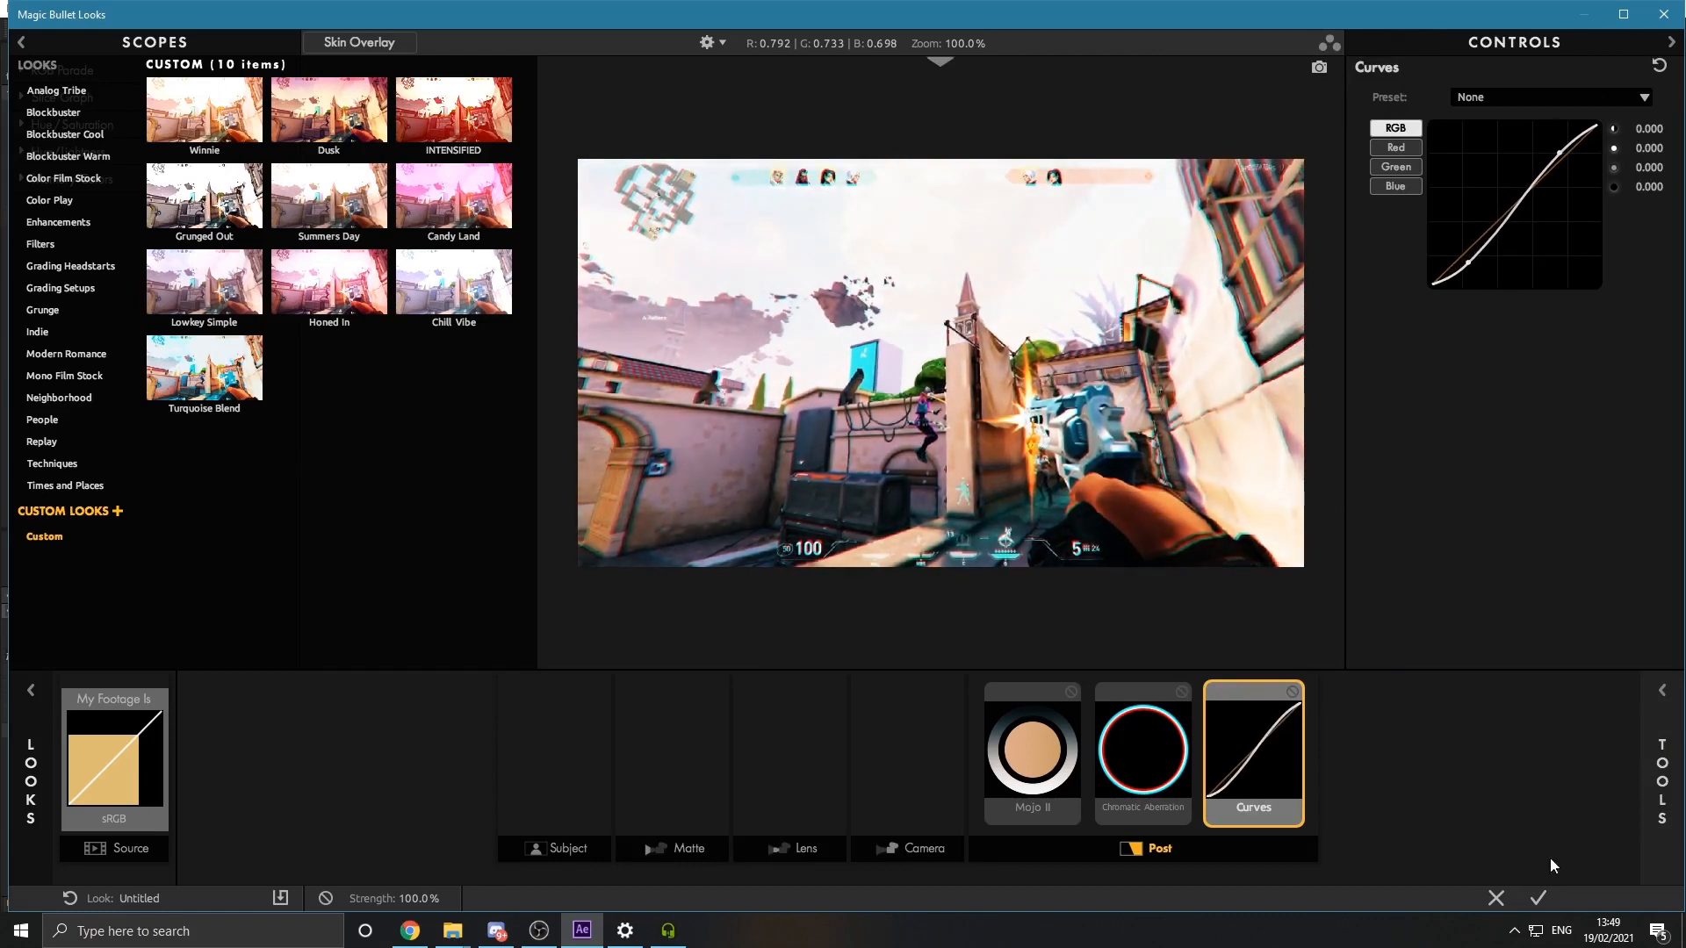
Add Print Bleach Bypass after Curves with Silver Retention 94.5% and Exposure Compensation -0.20
left_click(1662, 781)
scroll(1533, 265, "up", 1)
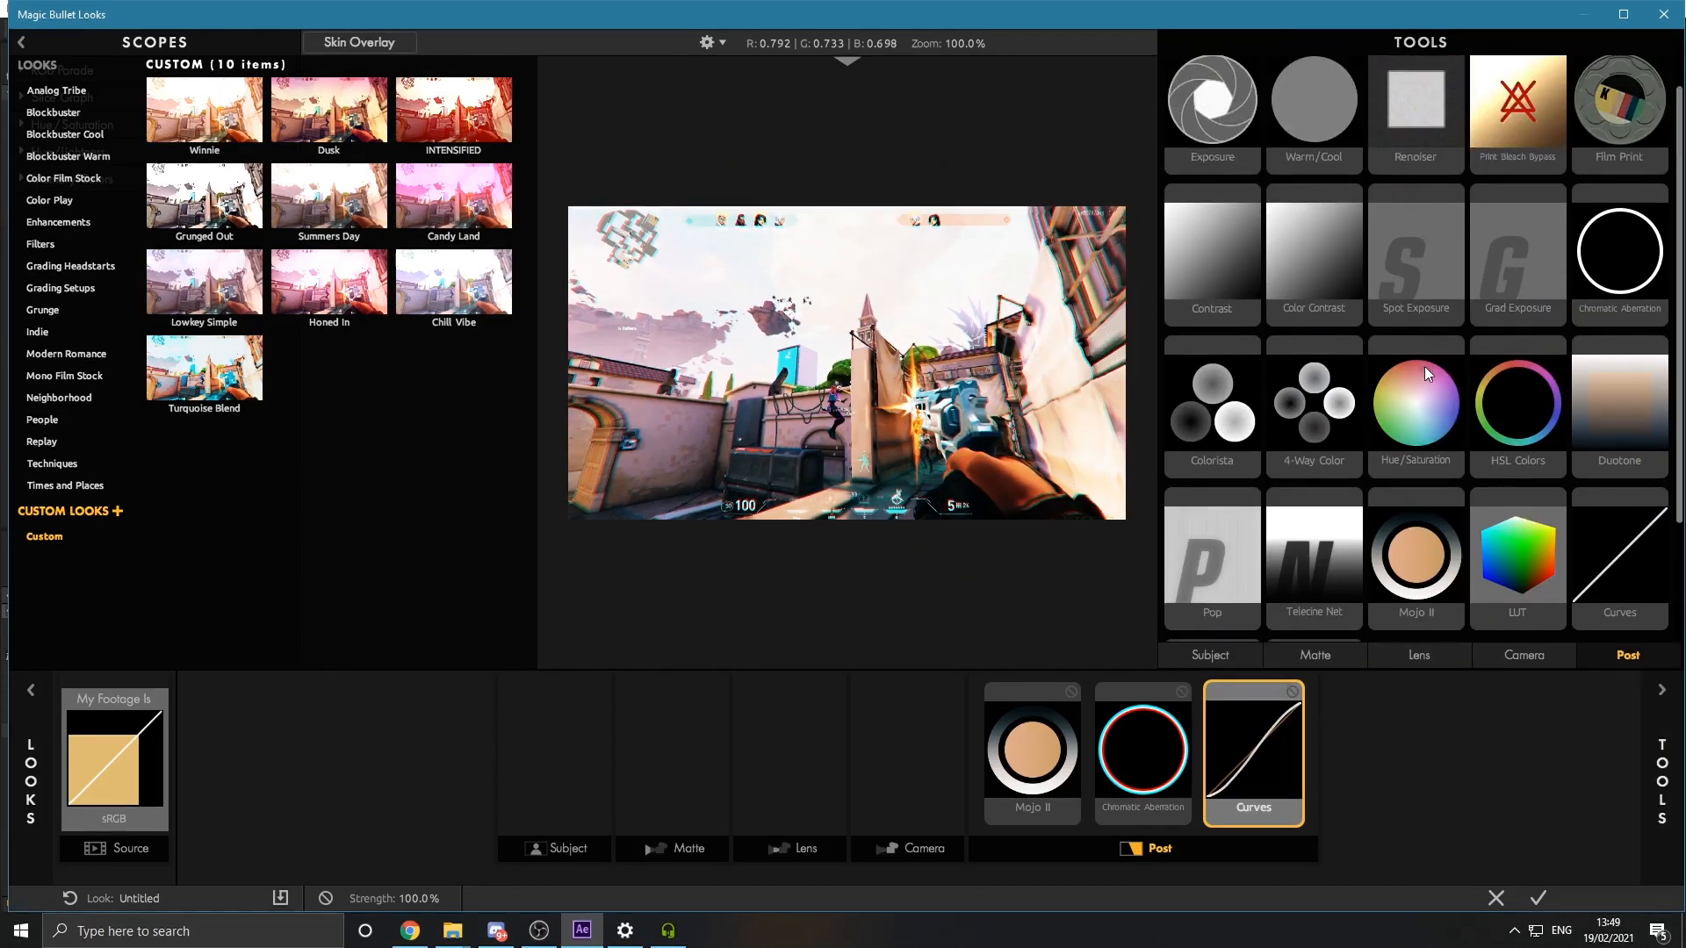
left_click_drag(1487, 144, 1298, 742)
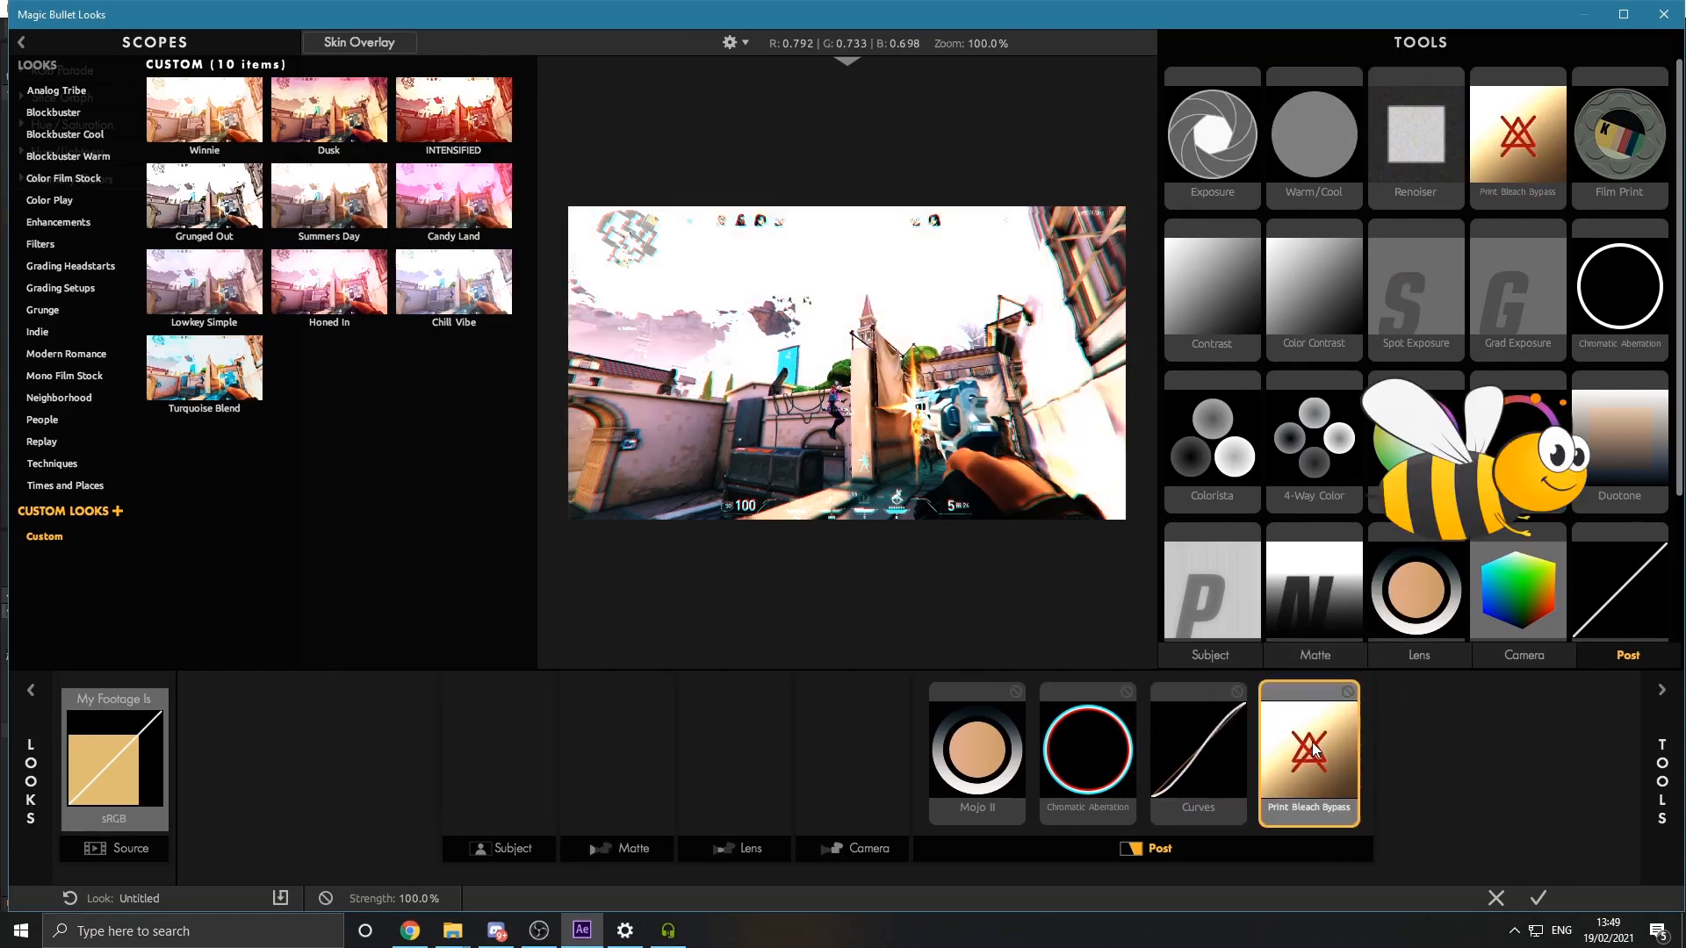
left_click(1662, 816)
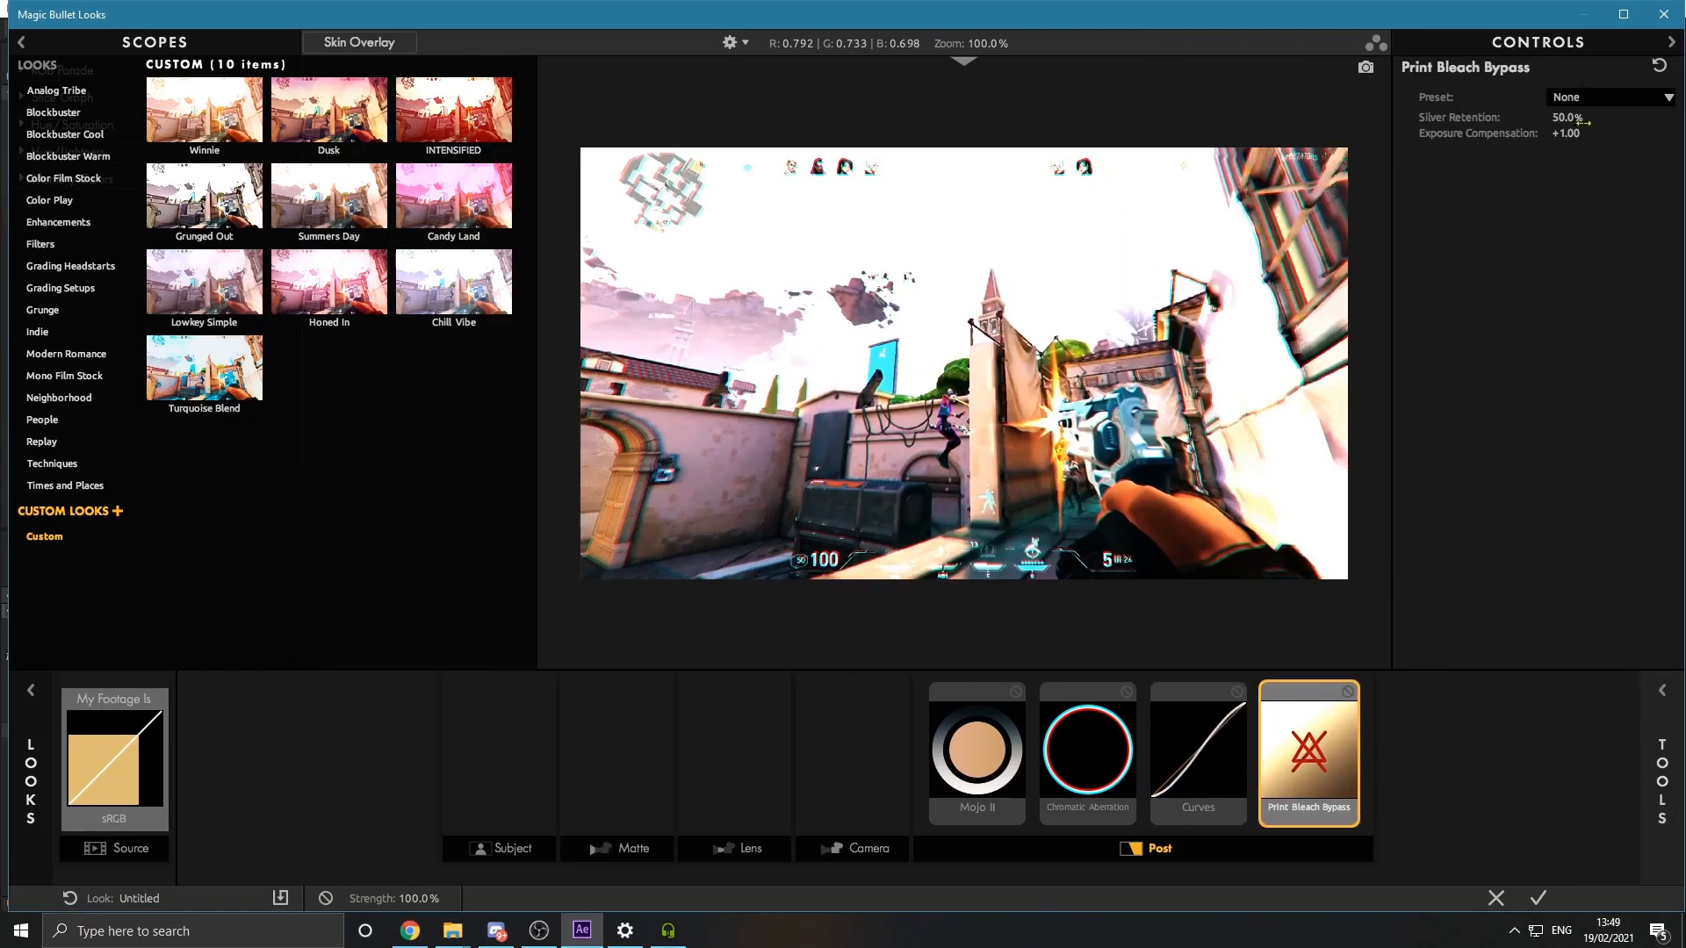
left_click_drag(1579, 120, 1657, 120)
left_click_drag(1568, 135, 1462, 137)
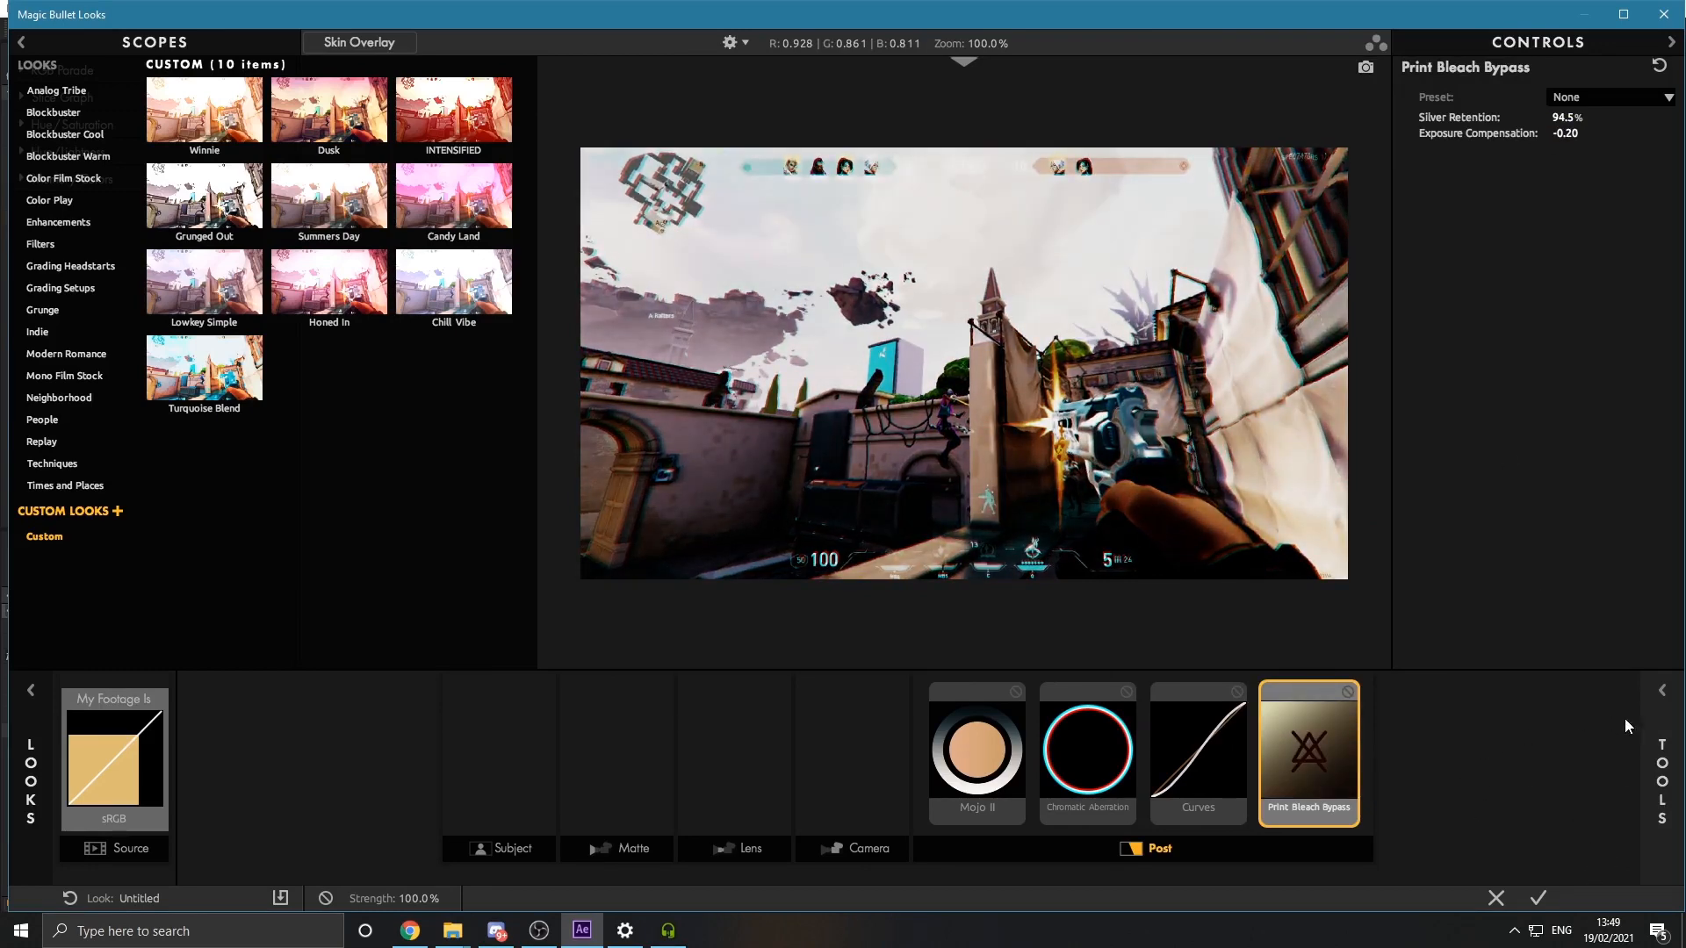
Add Diffusion to the Matte stage with size 9.76%, grade 4.17 and colour R 0.999, G 0.795, B 0.799, and apply the look
left_click(630, 790)
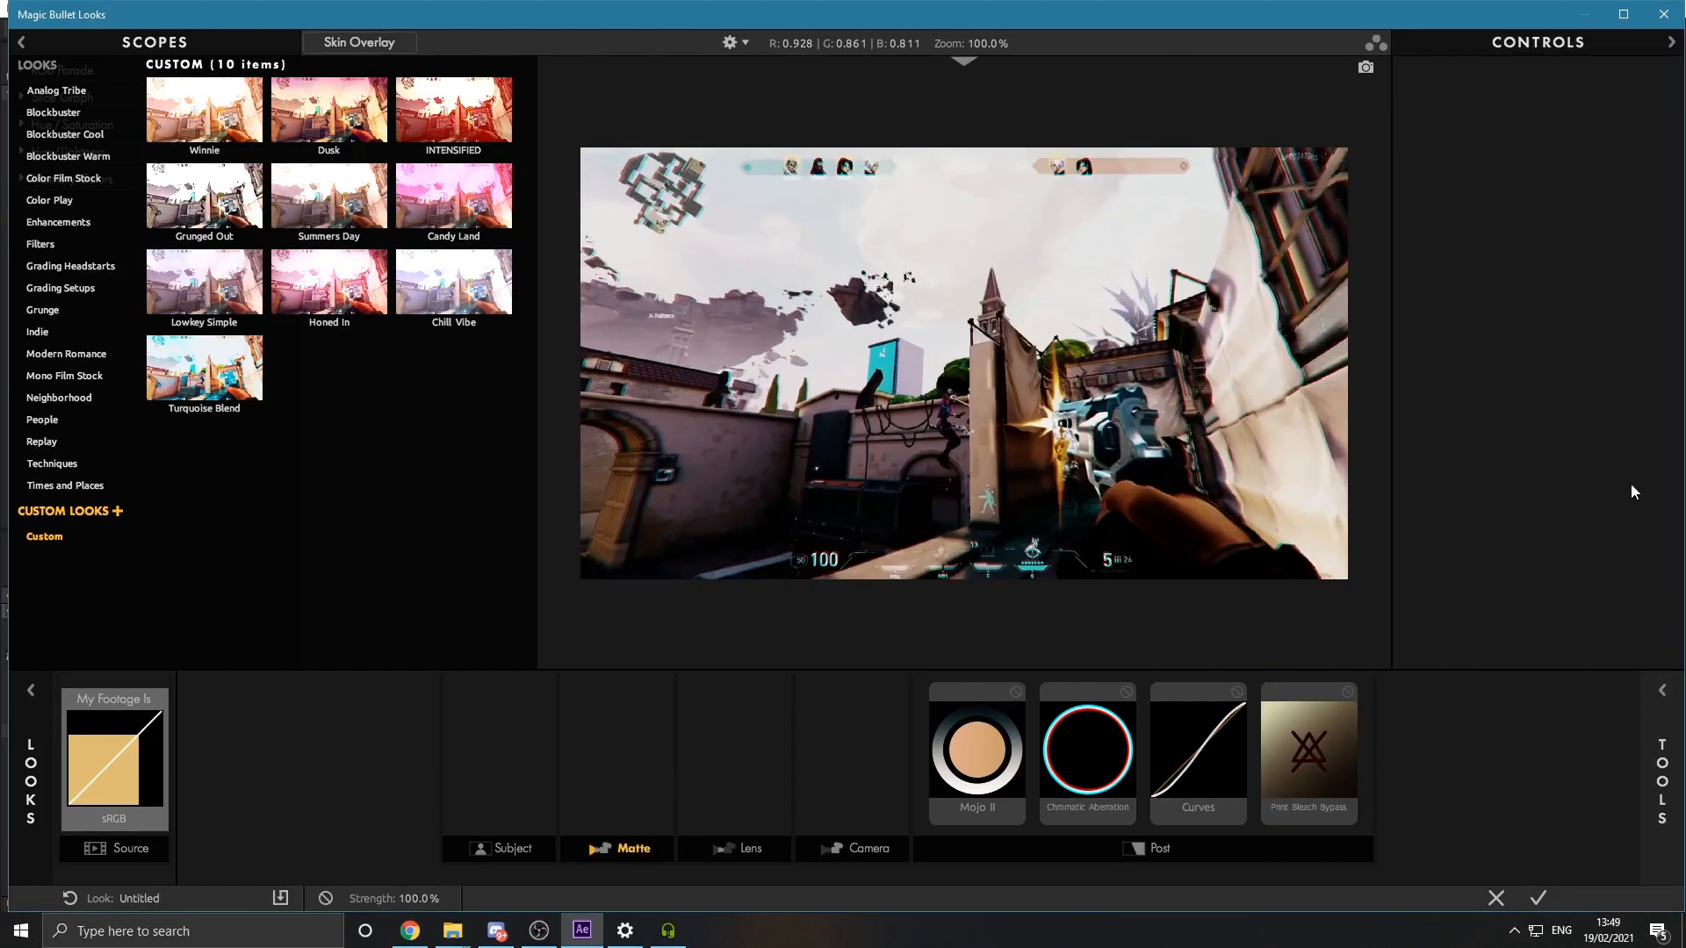
left_click(1661, 688)
left_click_drag(1516, 139, 844, 646)
left_click(1660, 690)
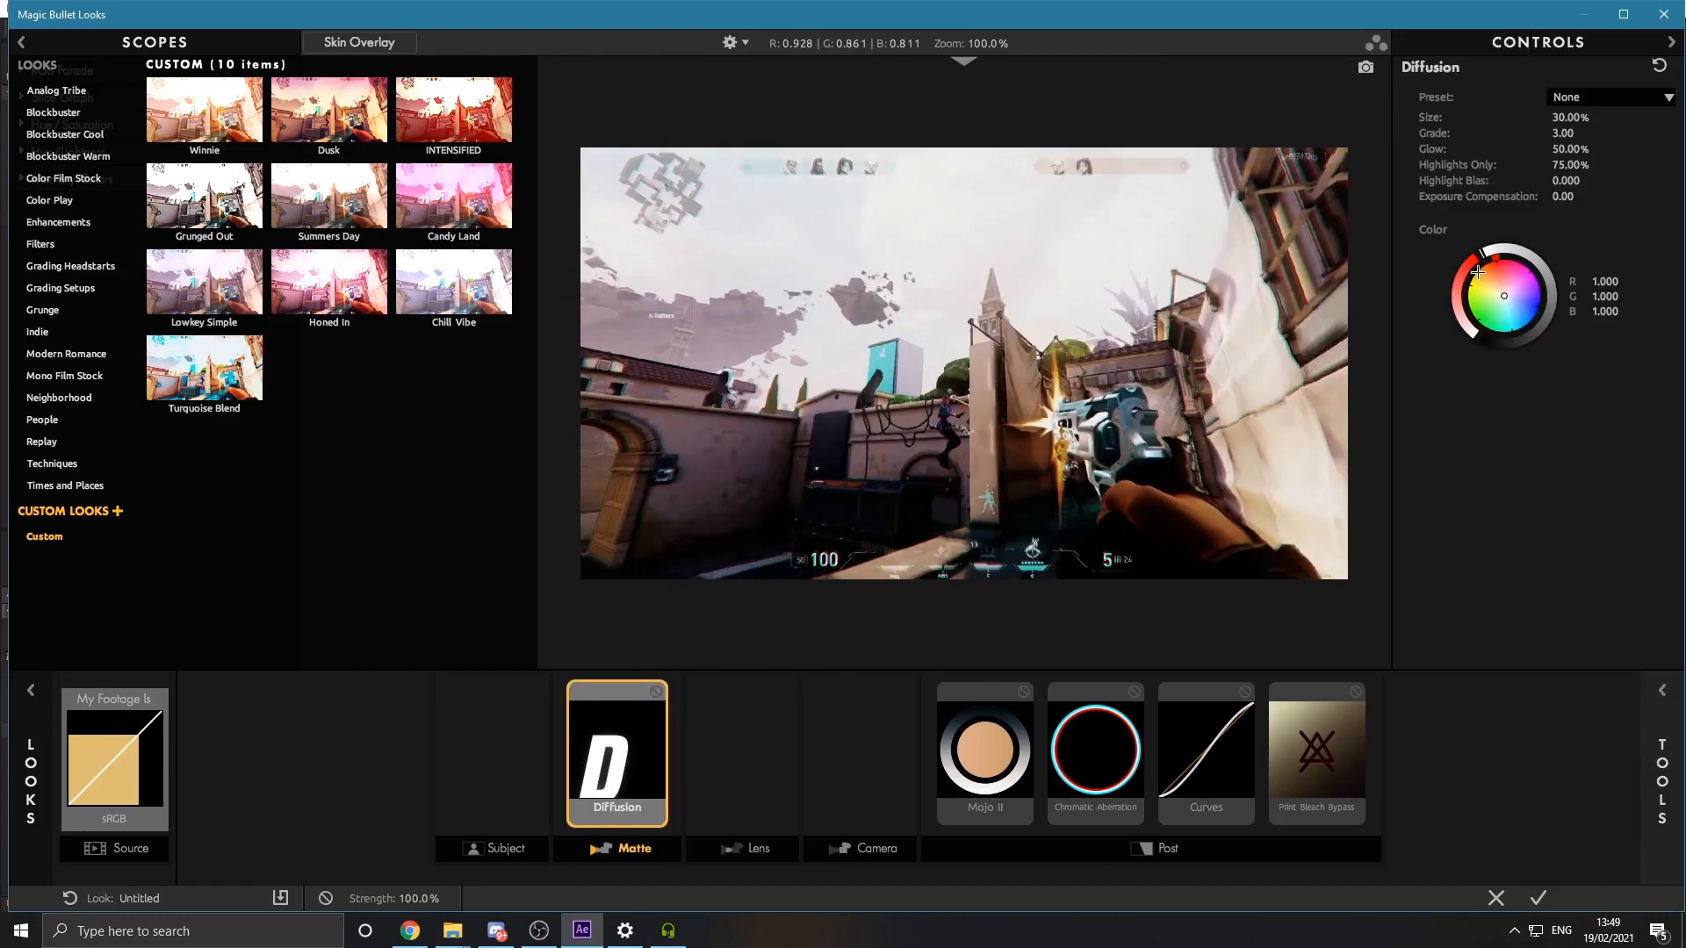
left_click_drag(1506, 294, 1500, 276)
mouse_move(1569, 119)
left_mouse_down()
mouse_move(1552, 118)
mouse_move(1572, 131)
left_mouse_up()
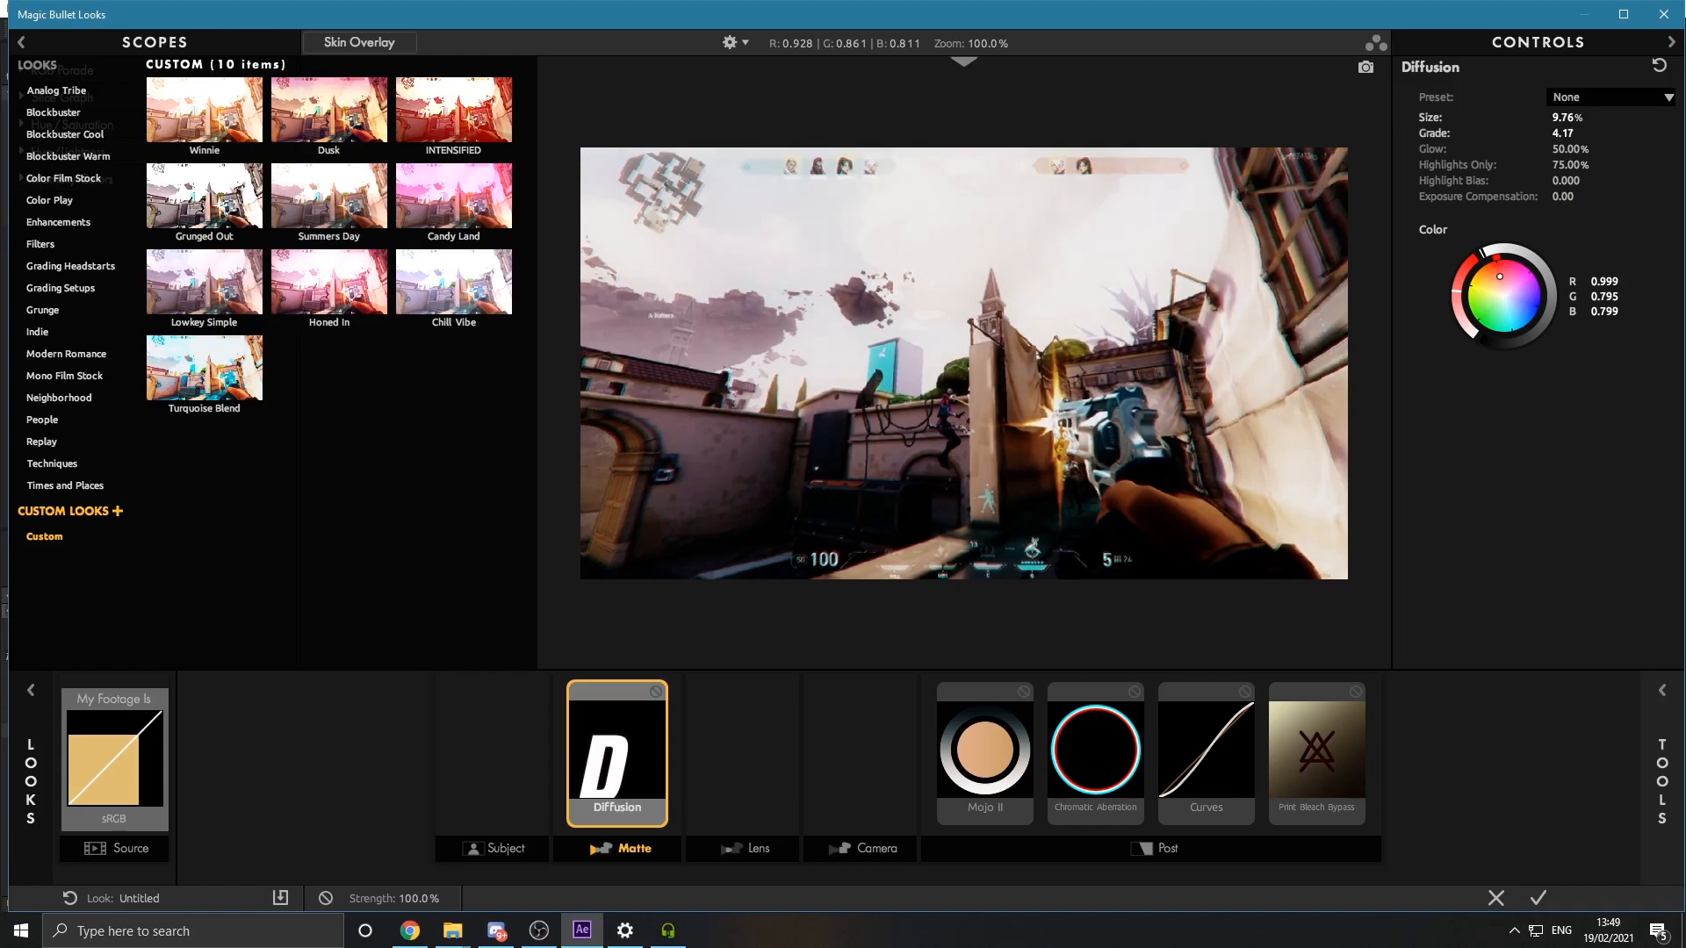
left_click(1536, 899)
Play the clip from the start to preview the graded look on the impact
left_click_drag(1062, 573, 534, 588)
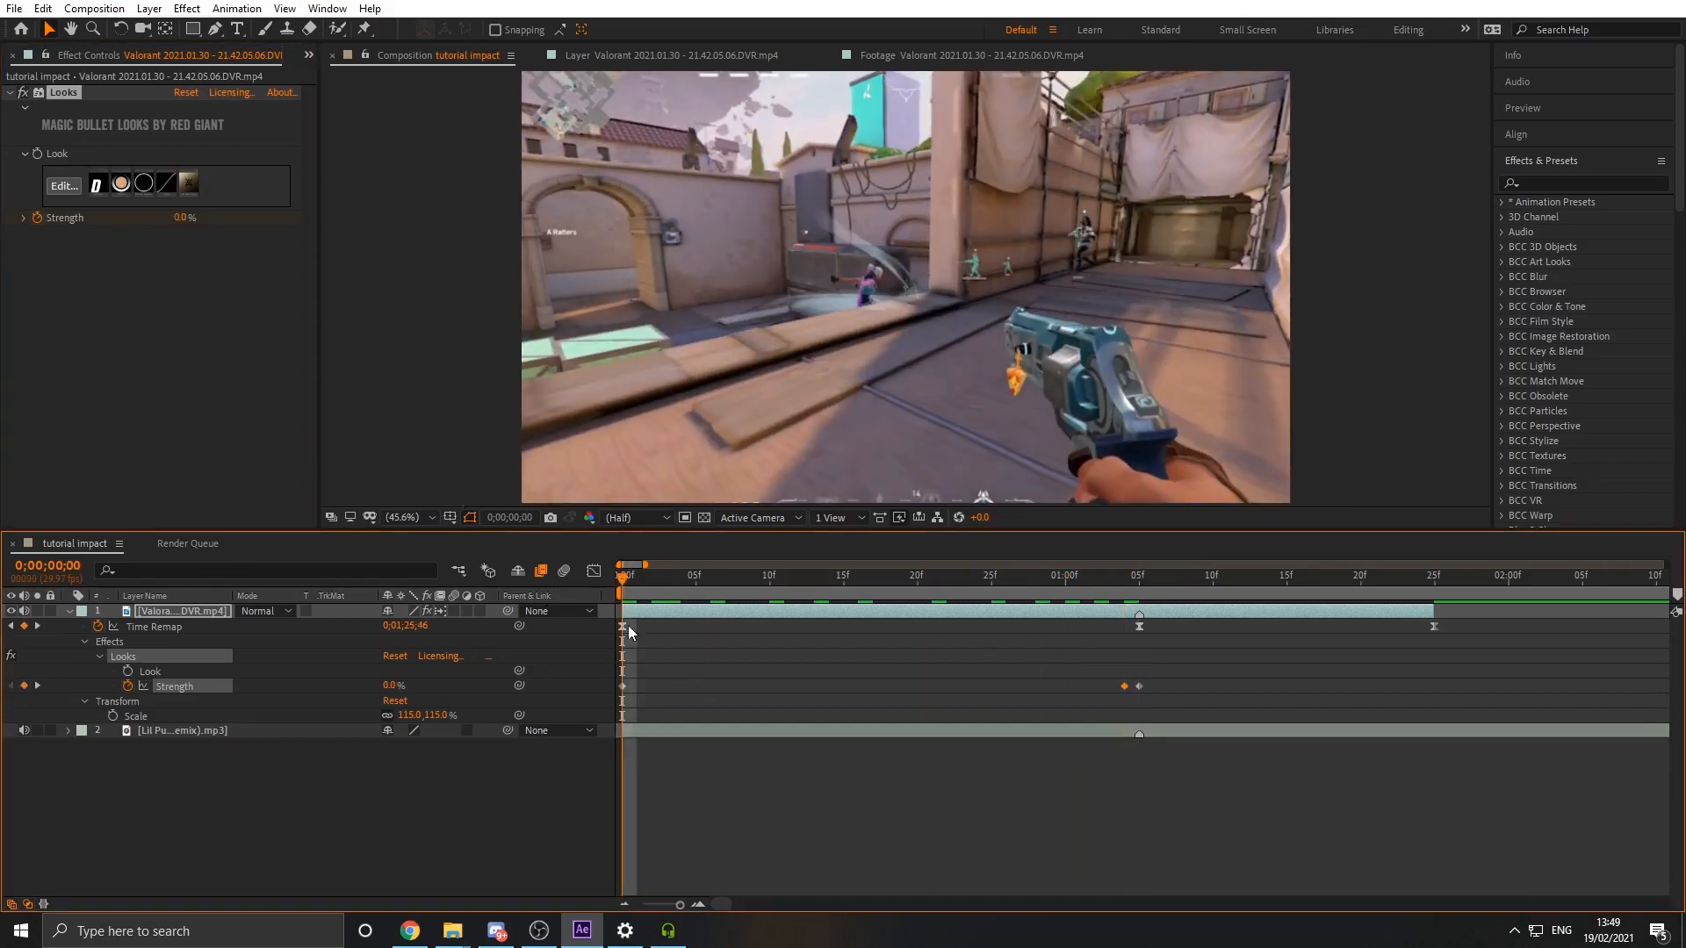
key("space")
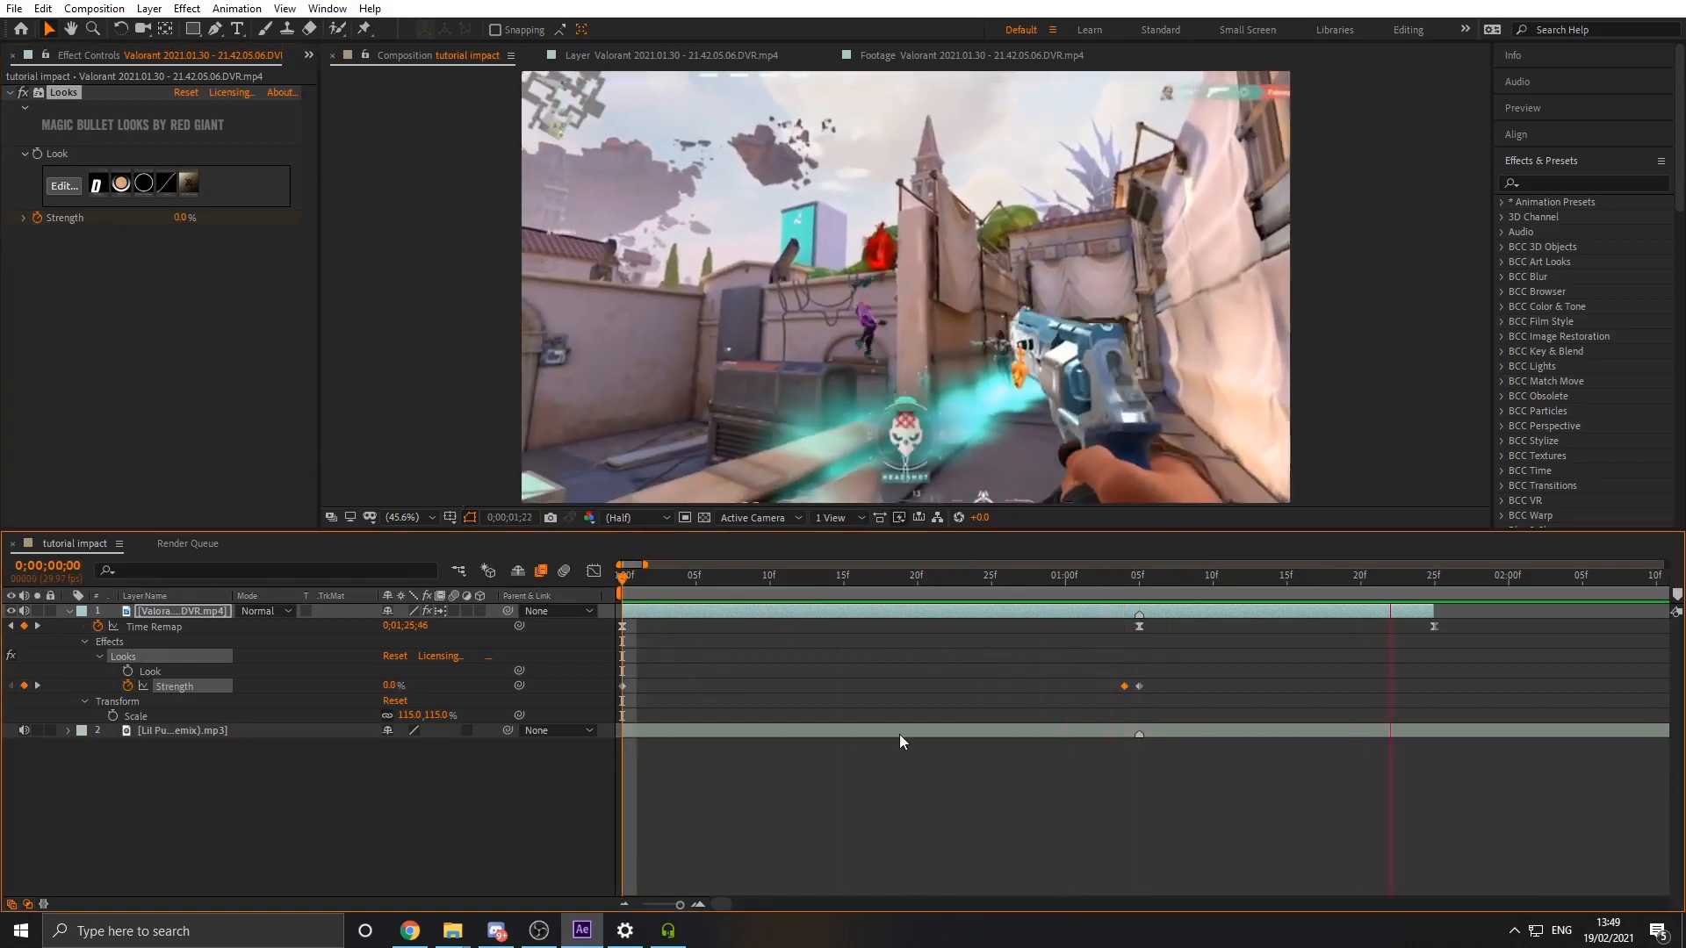
Apply the S_Shake effect to the Valorant clip with the playhead at 0;00;01;04
left_click(1126, 577)
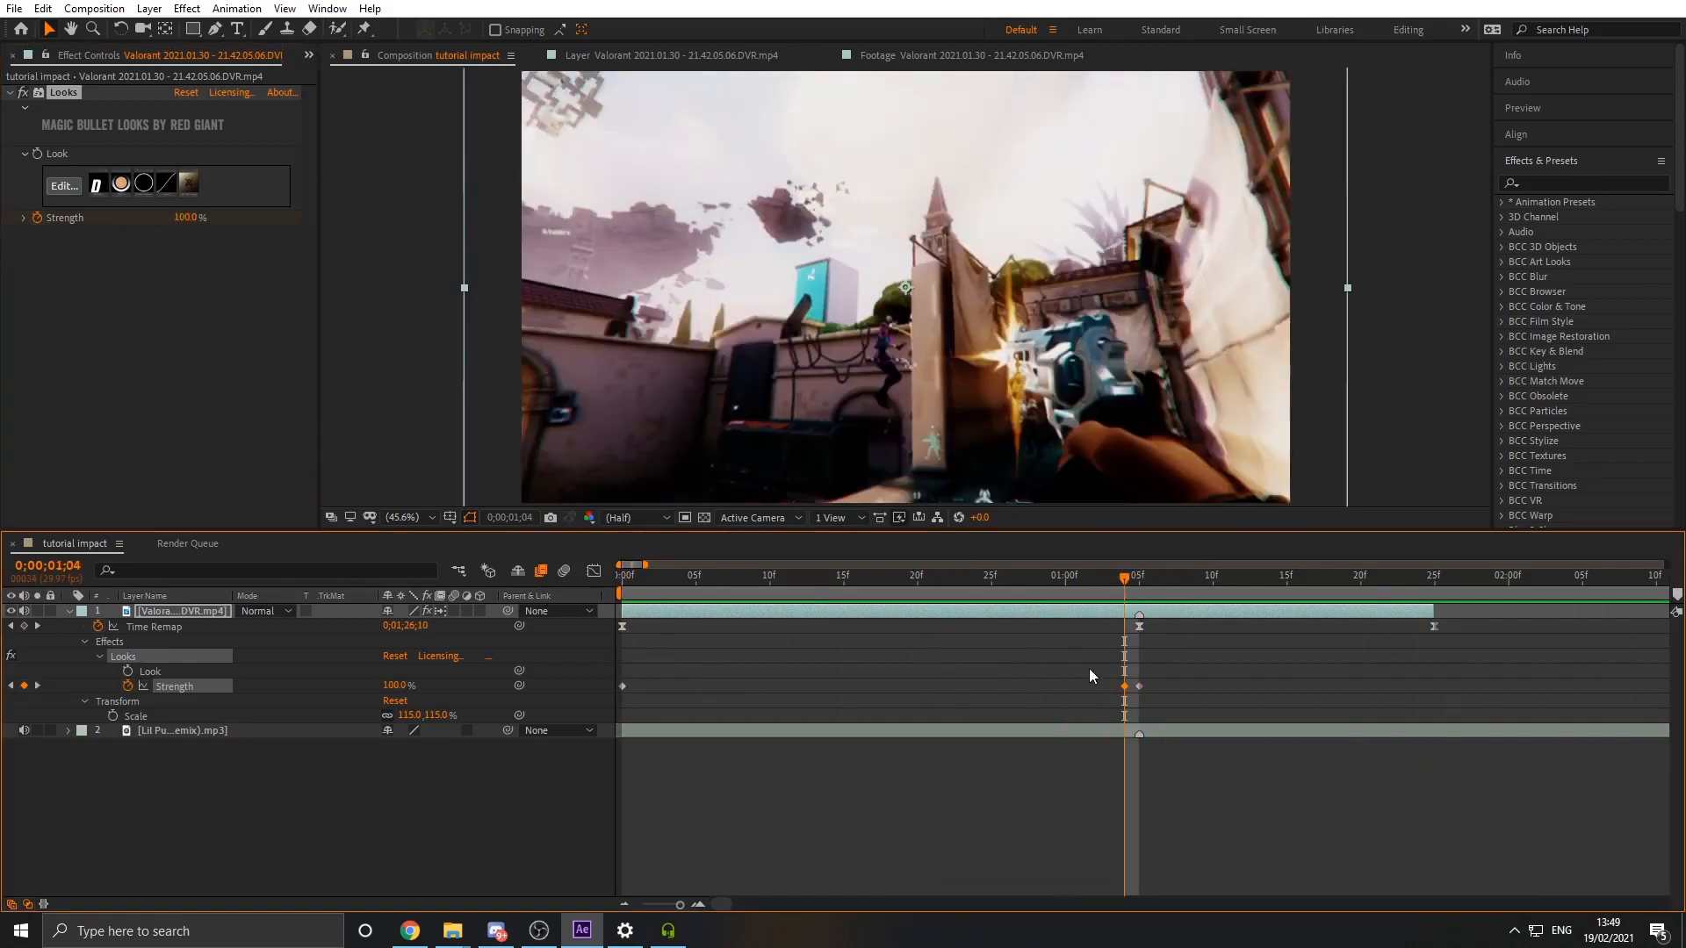
key("ctrl+space")
type("shake")
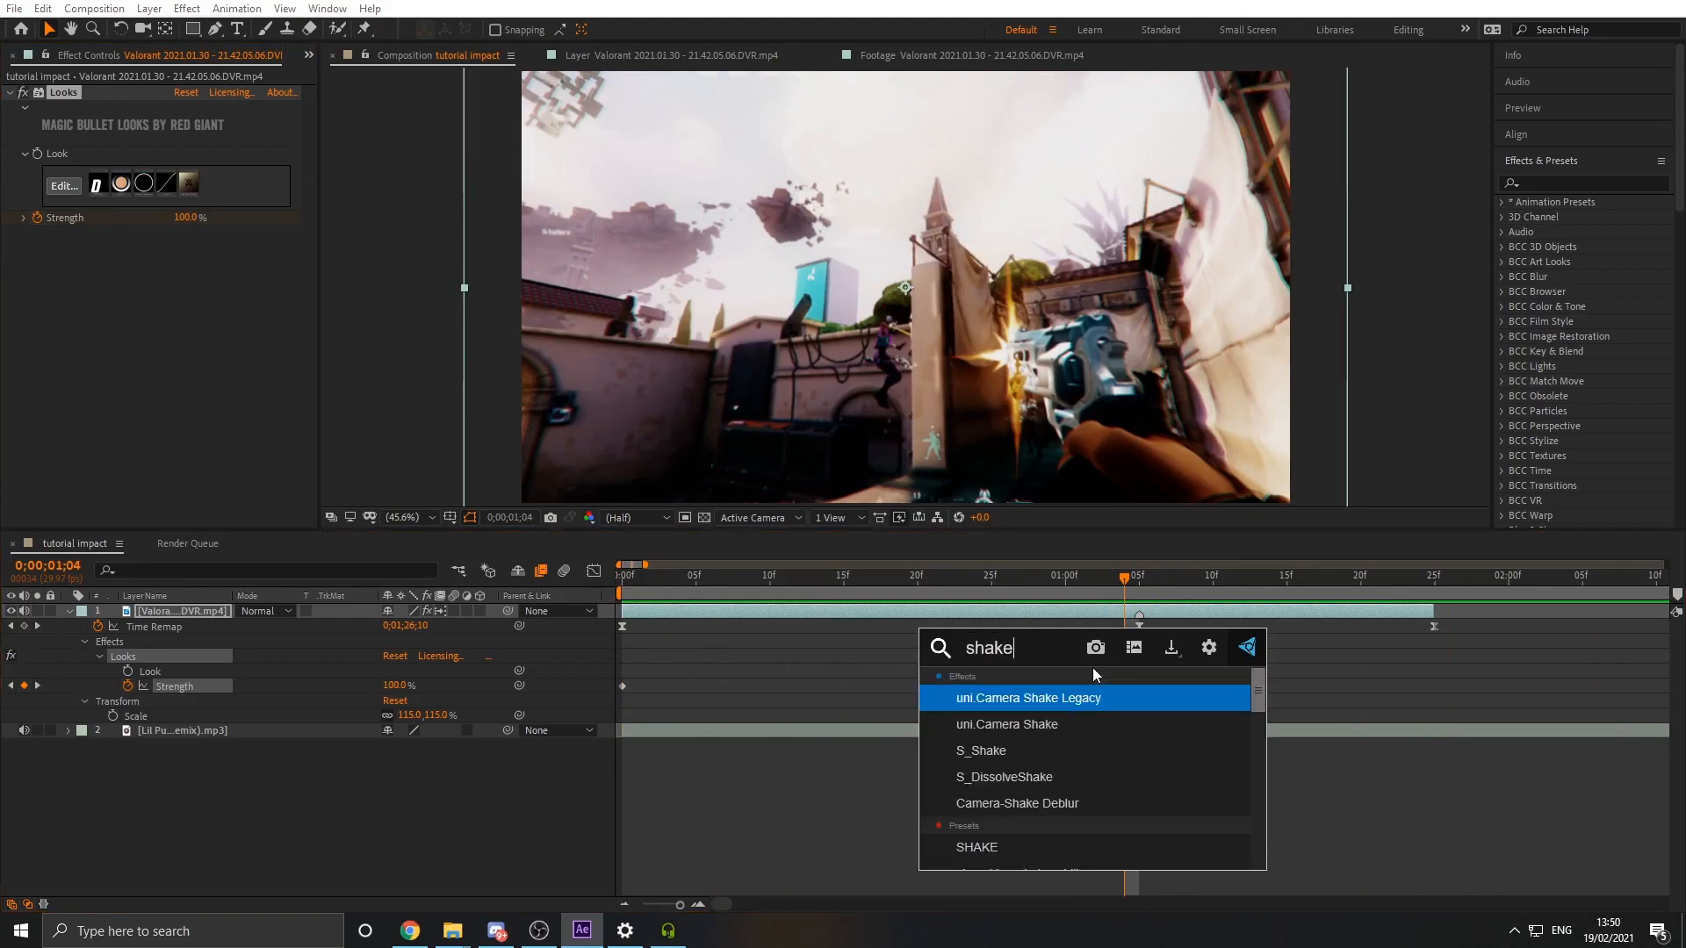
left_click(1024, 745)
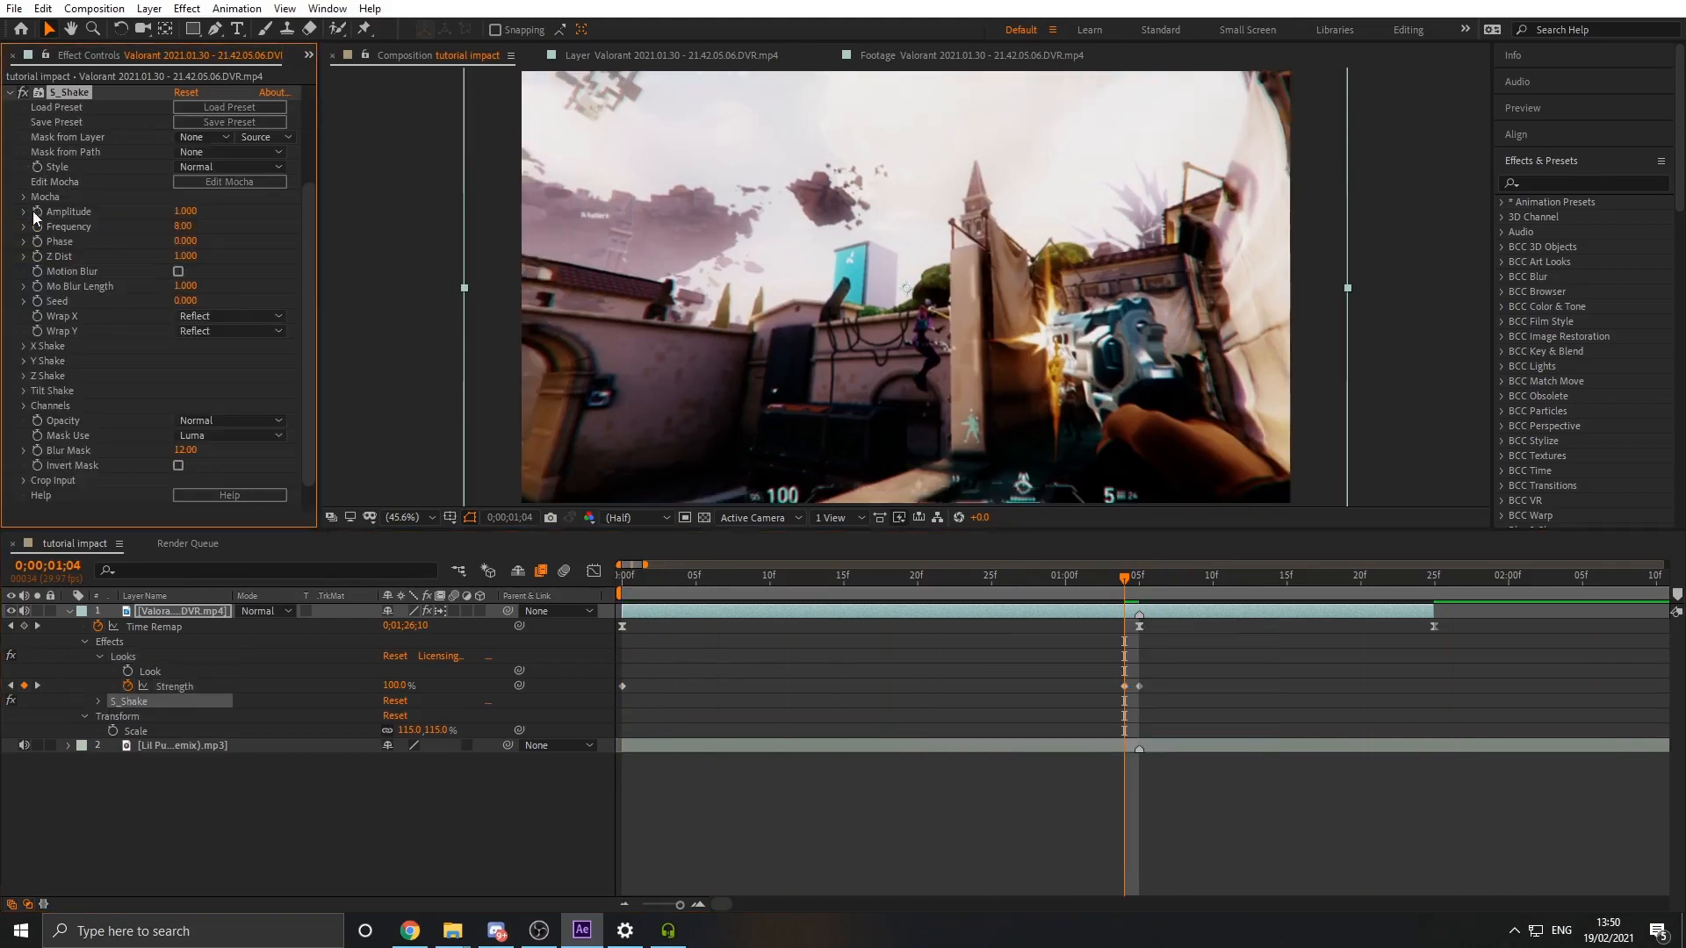
Keyframe the shake's Amplitude at 2 on 0;00;01;04, with Motion Blur enabled and Frequency set to 6
left_click(190, 212)
type("2")
key("Return")
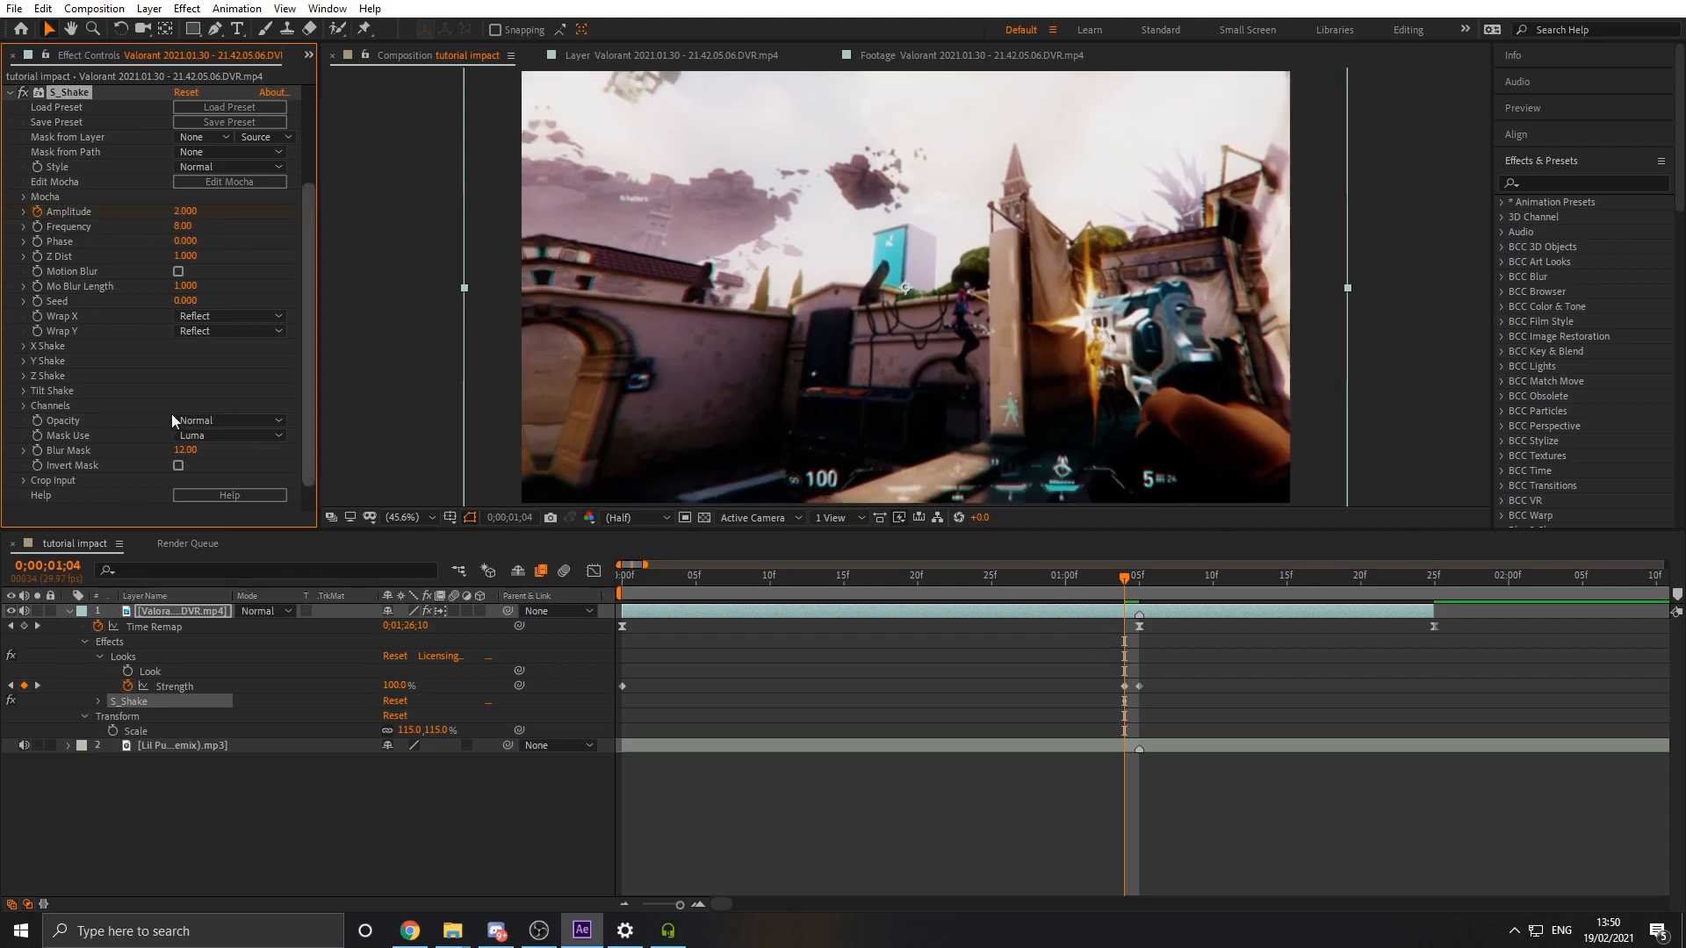
left_click(178, 271)
left_click(183, 227)
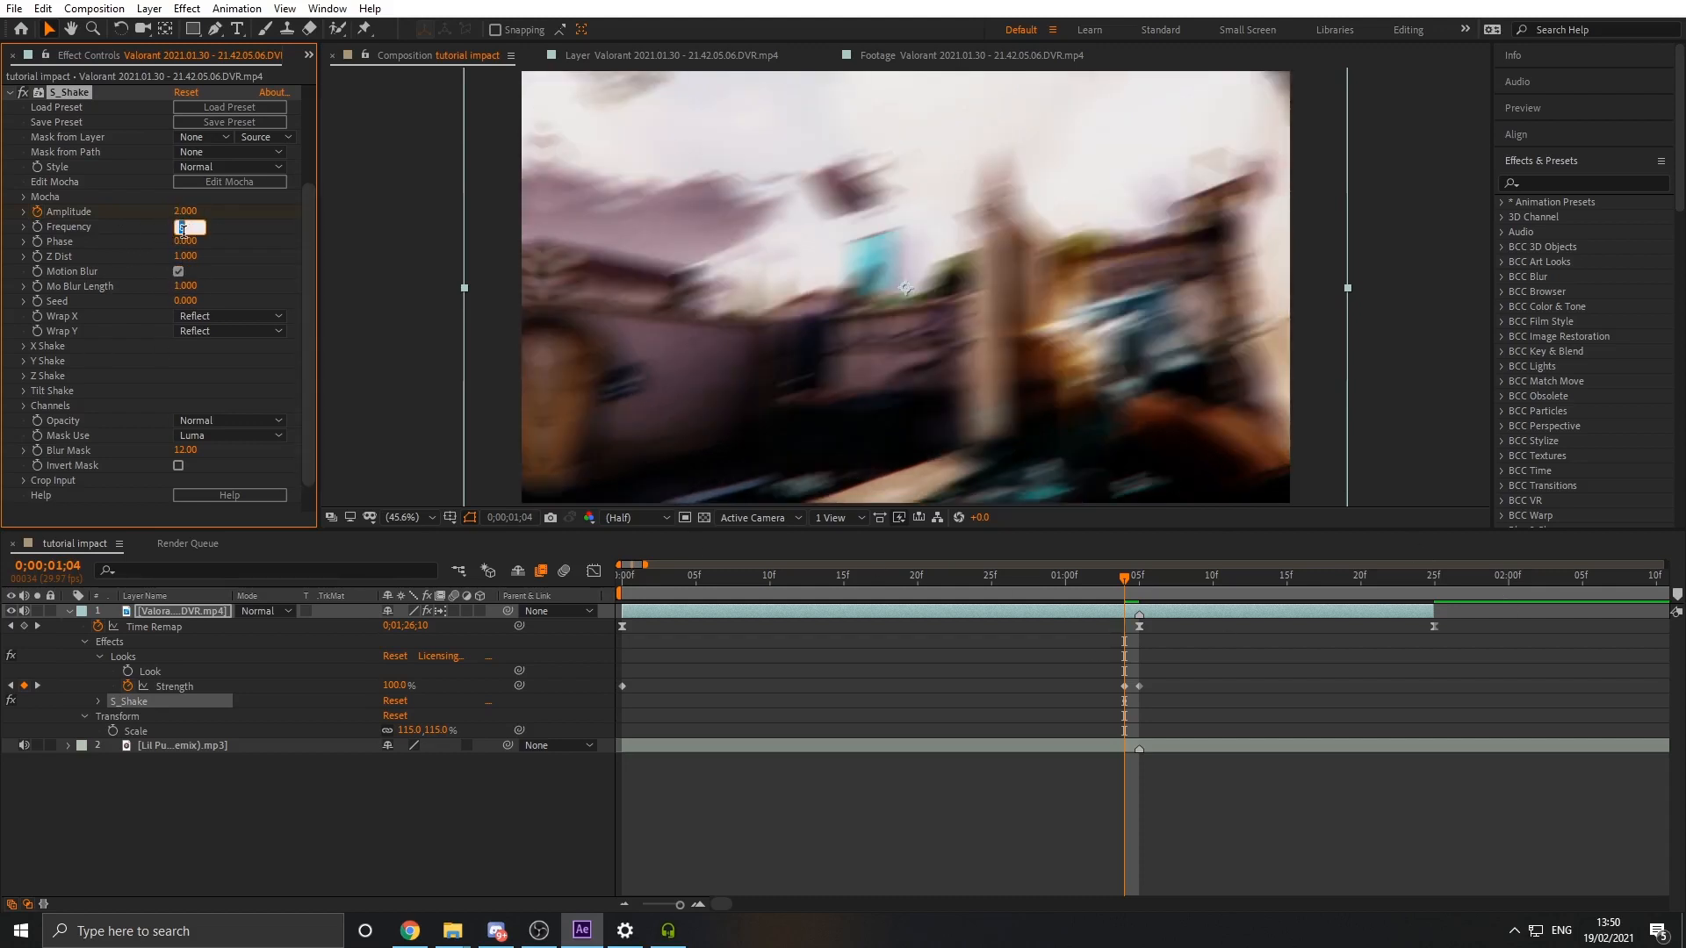
type("6")
key("Return")
Set the shake's X Rand Amp to 50
right_click(199, 227)
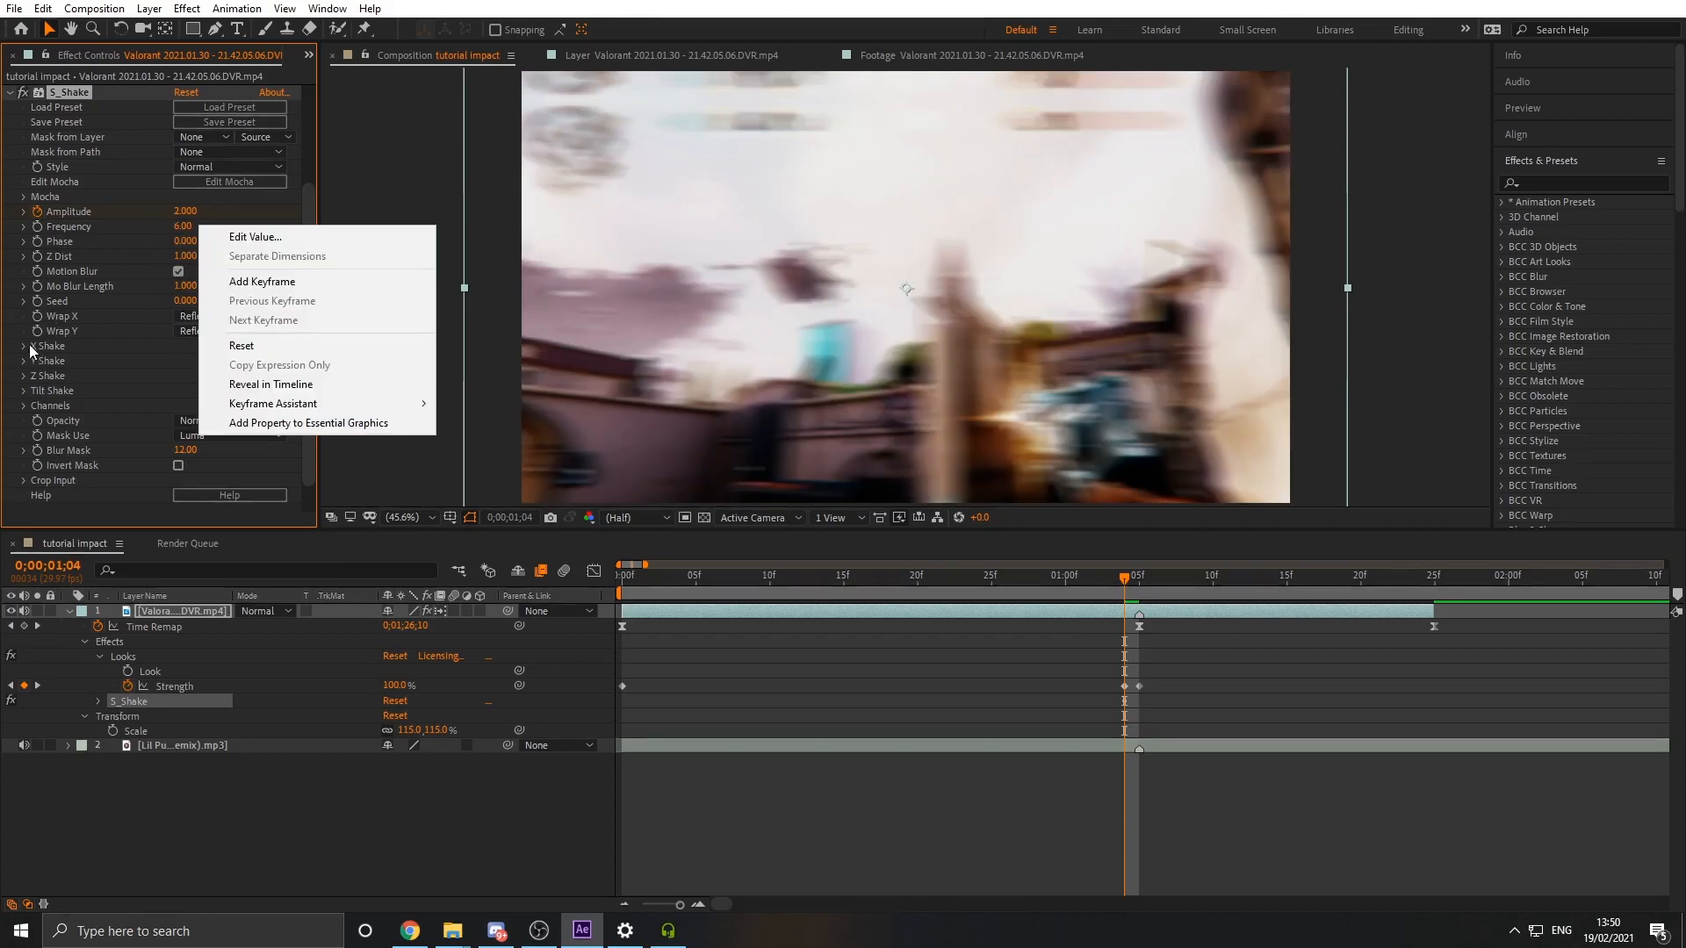
left_click(30, 348)
left_click(189, 361)
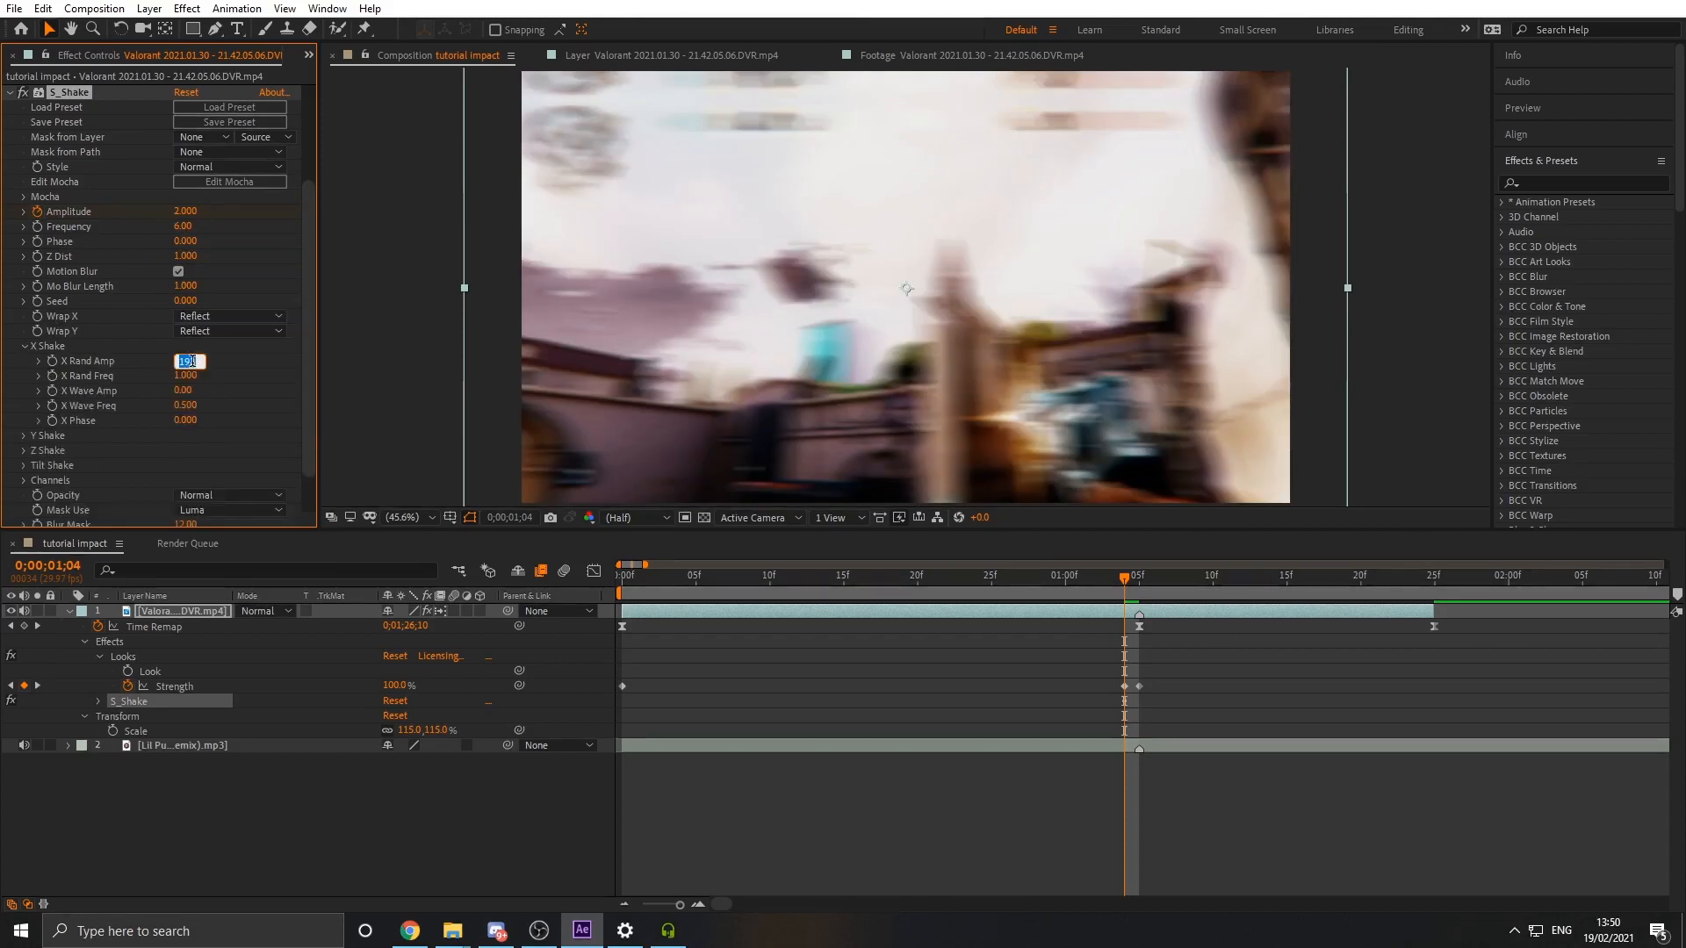
type("50")
key("Return")
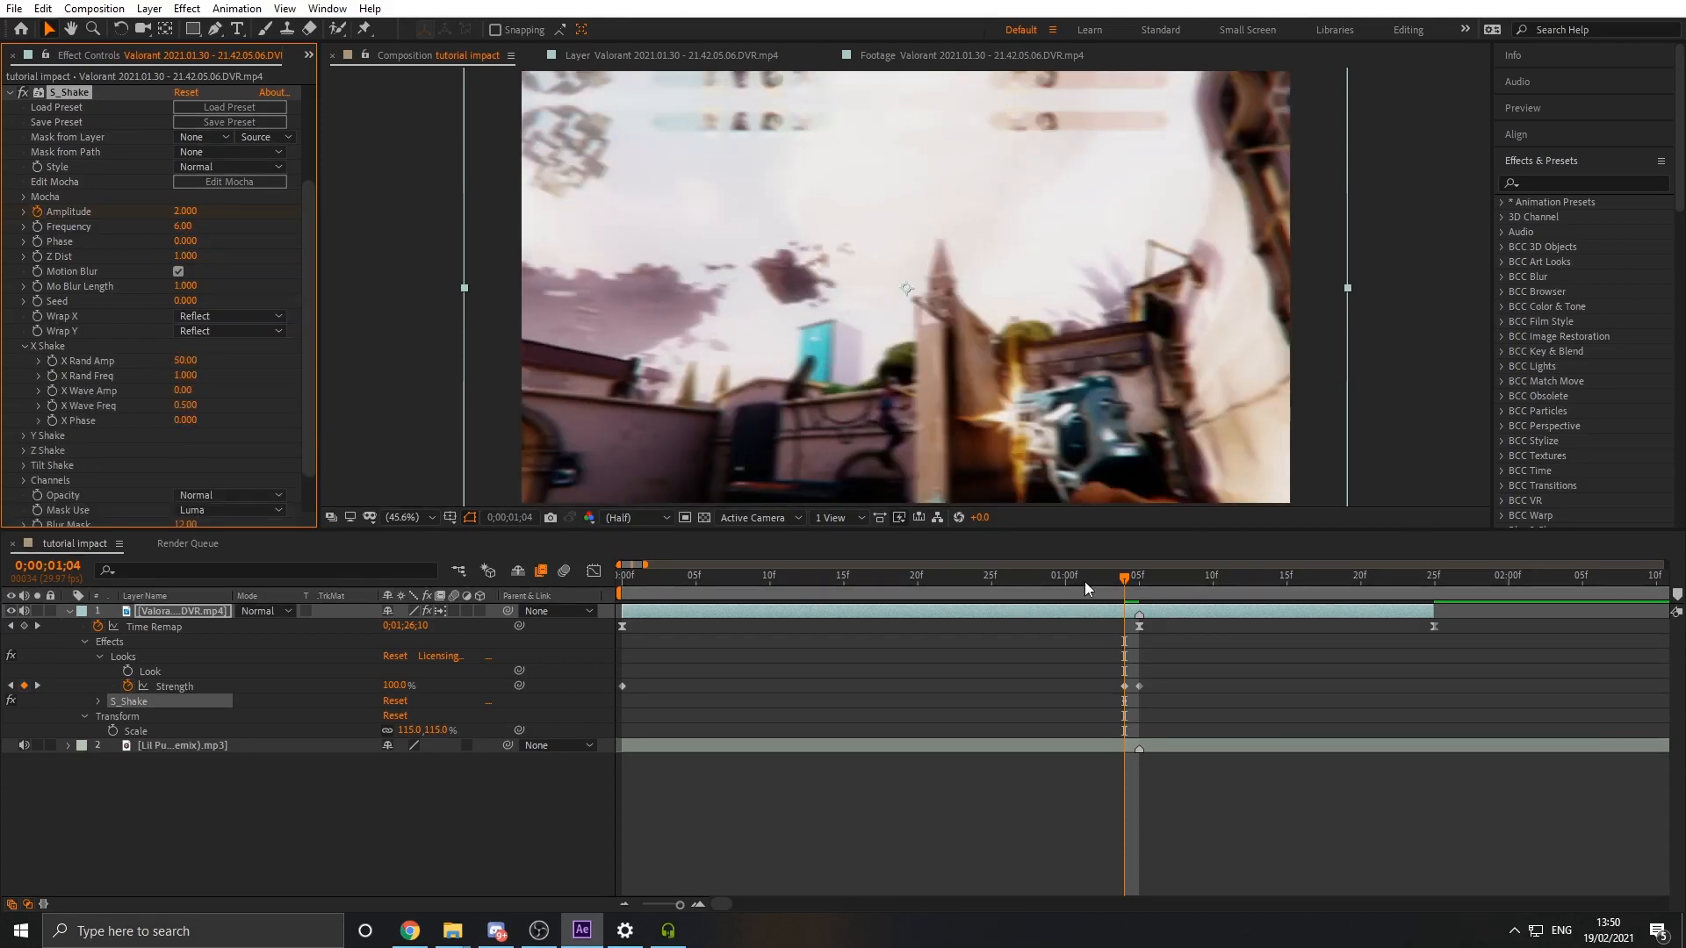
Keyframe the shake's Amplitude at 0 on both 0;00;00;00 and 0;00;01;05
key("Home")
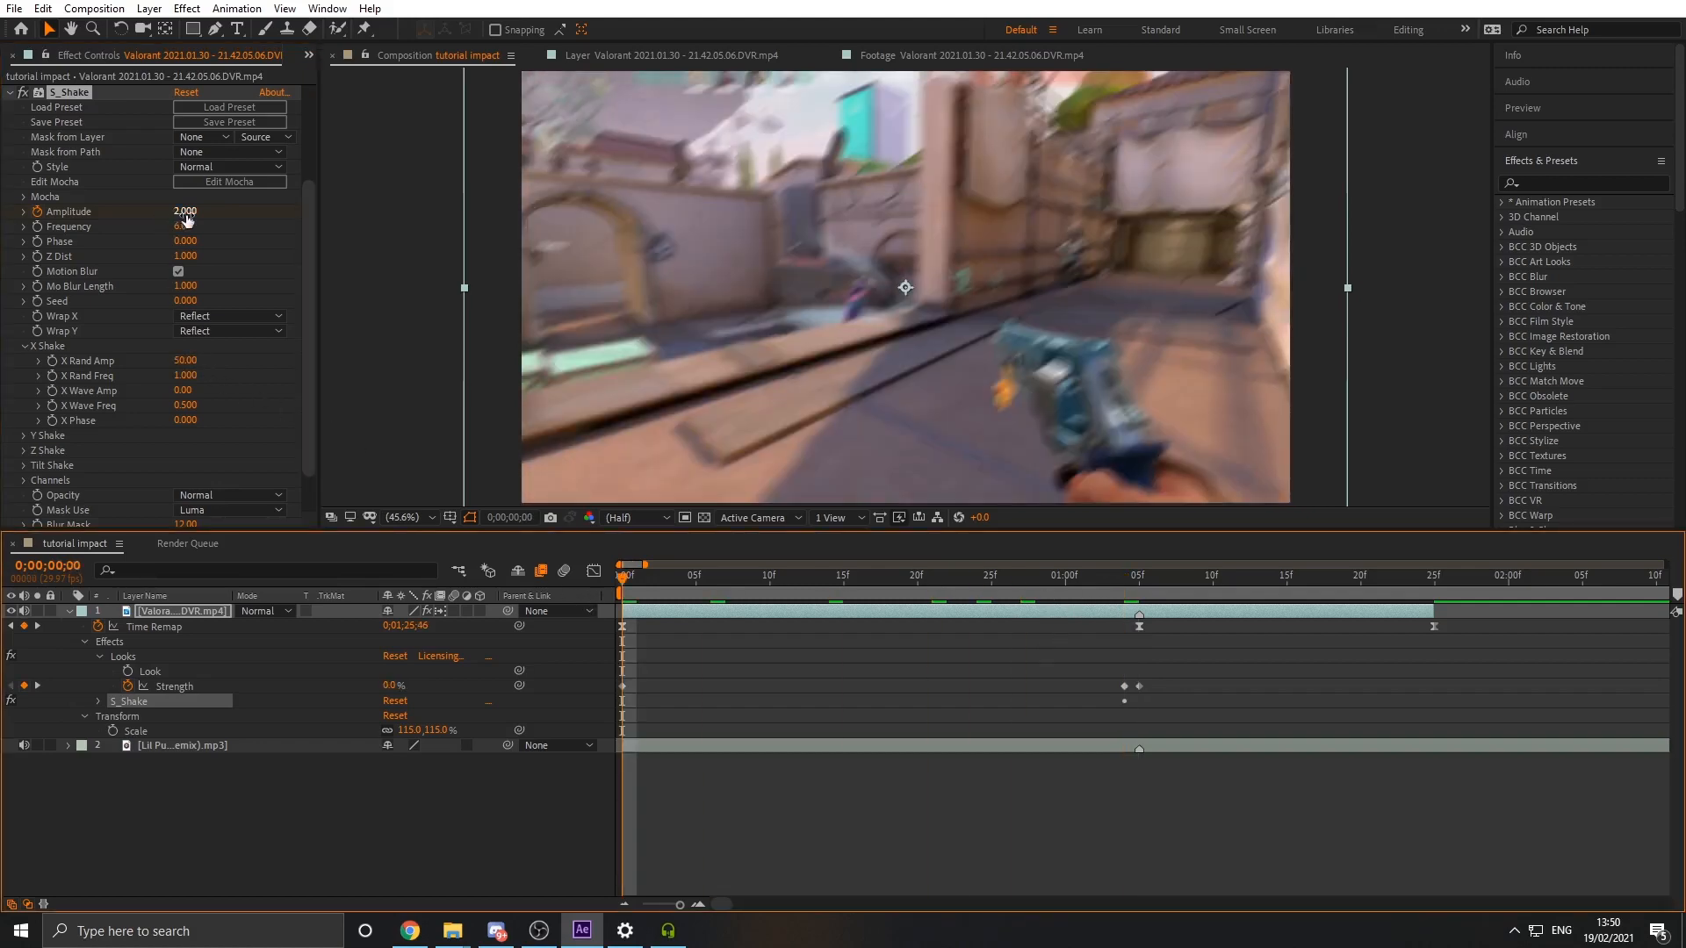
left_click_drag(185, 212, 16, 237)
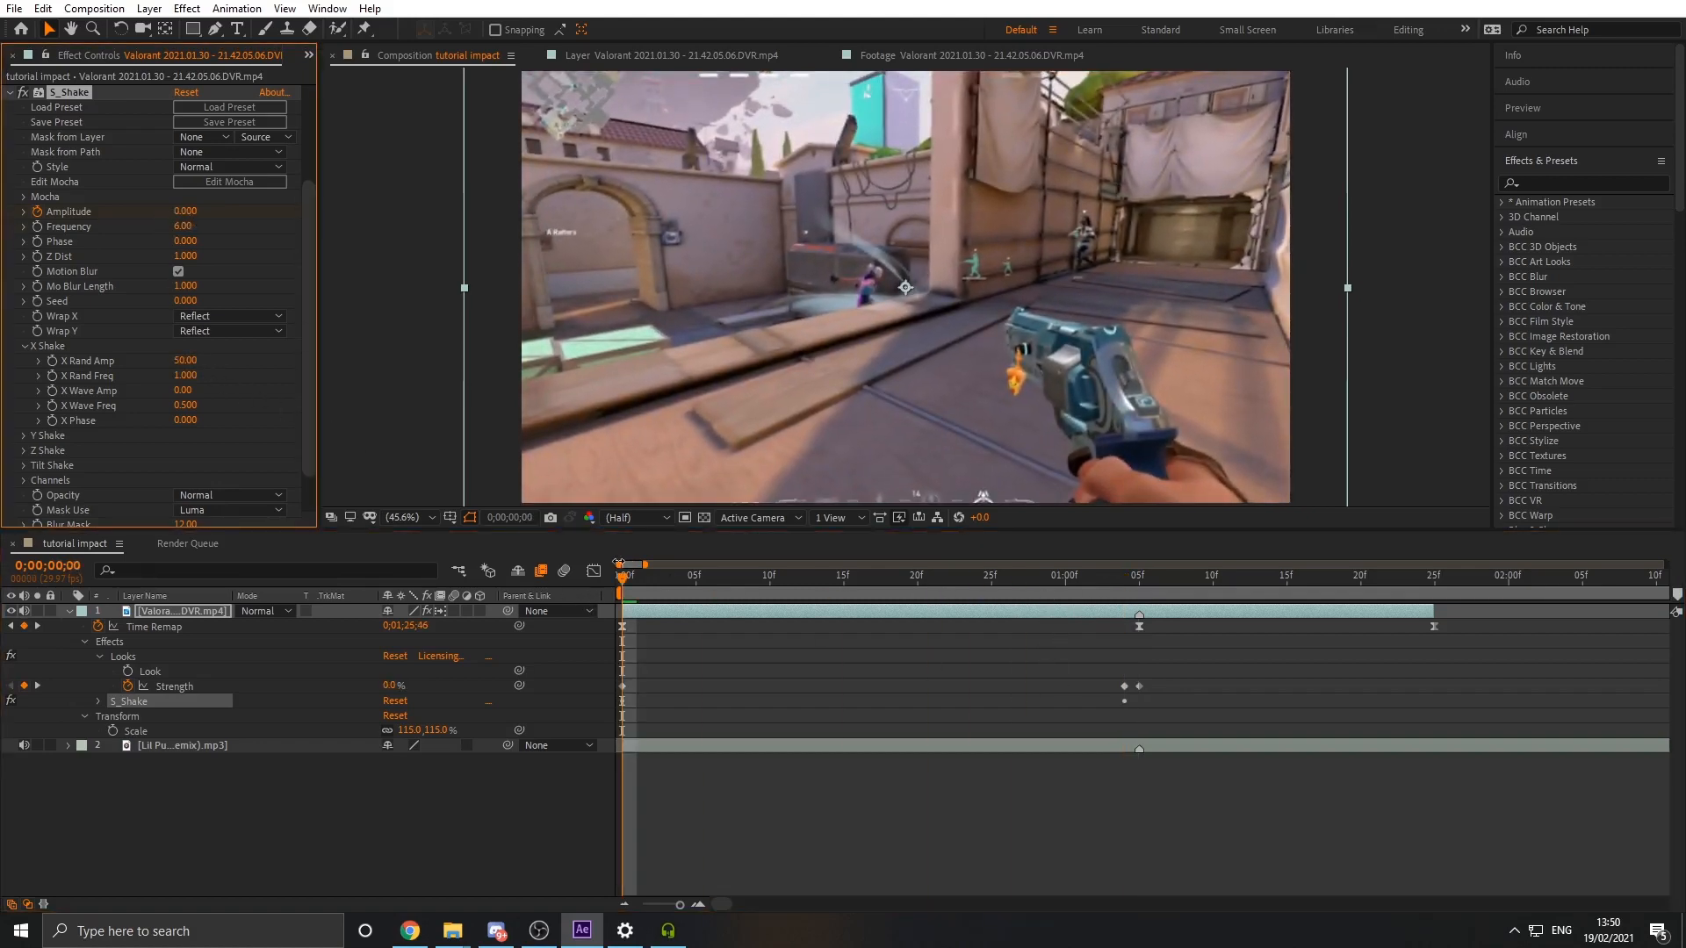
left_click_drag(618, 563, 1139, 577)
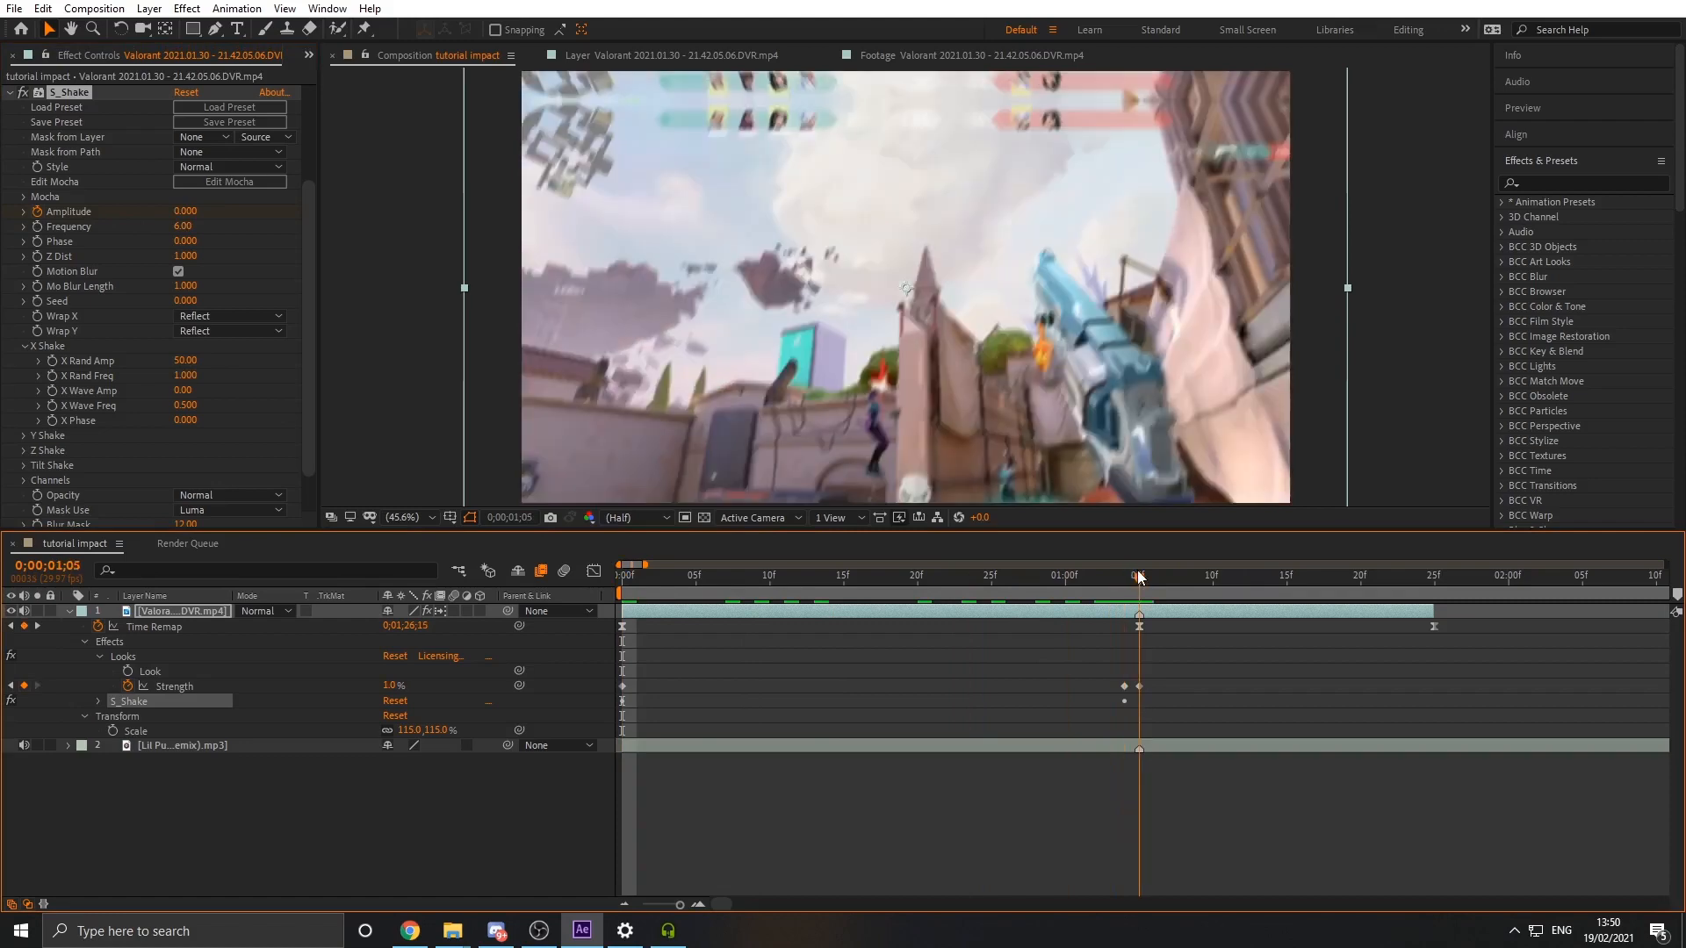
left_click(189, 213)
type("2")
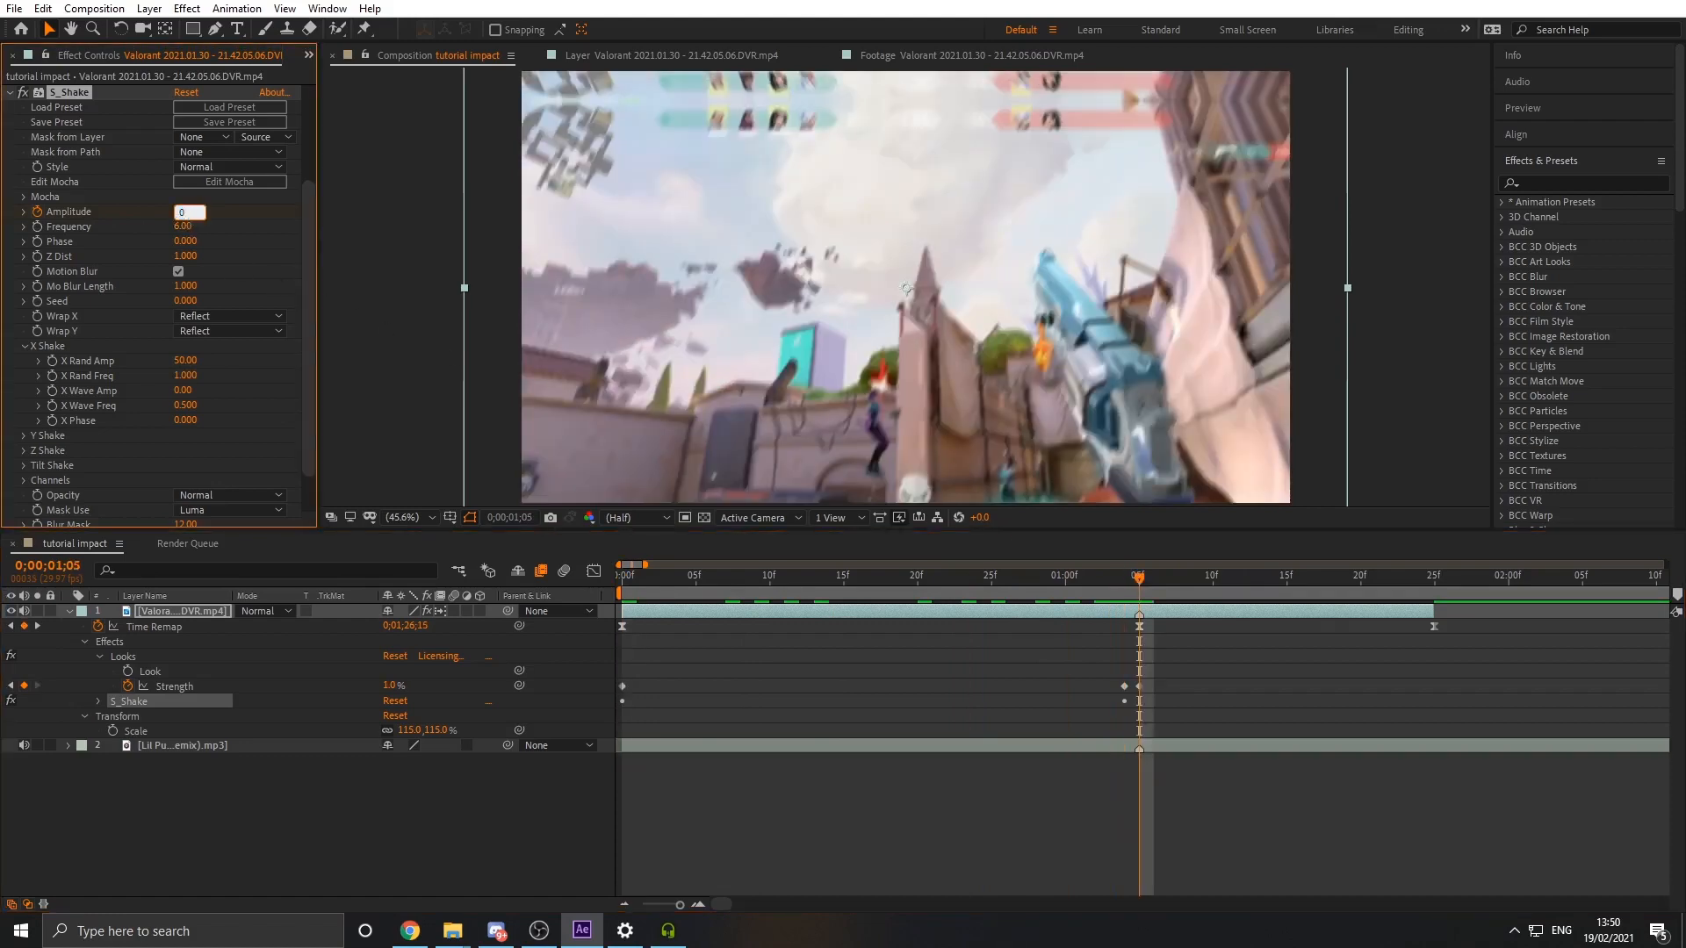
key("Return")
Play the clip from the start to preview the shake, and return the playhead to 0;00;01;04
key("Page_Up")
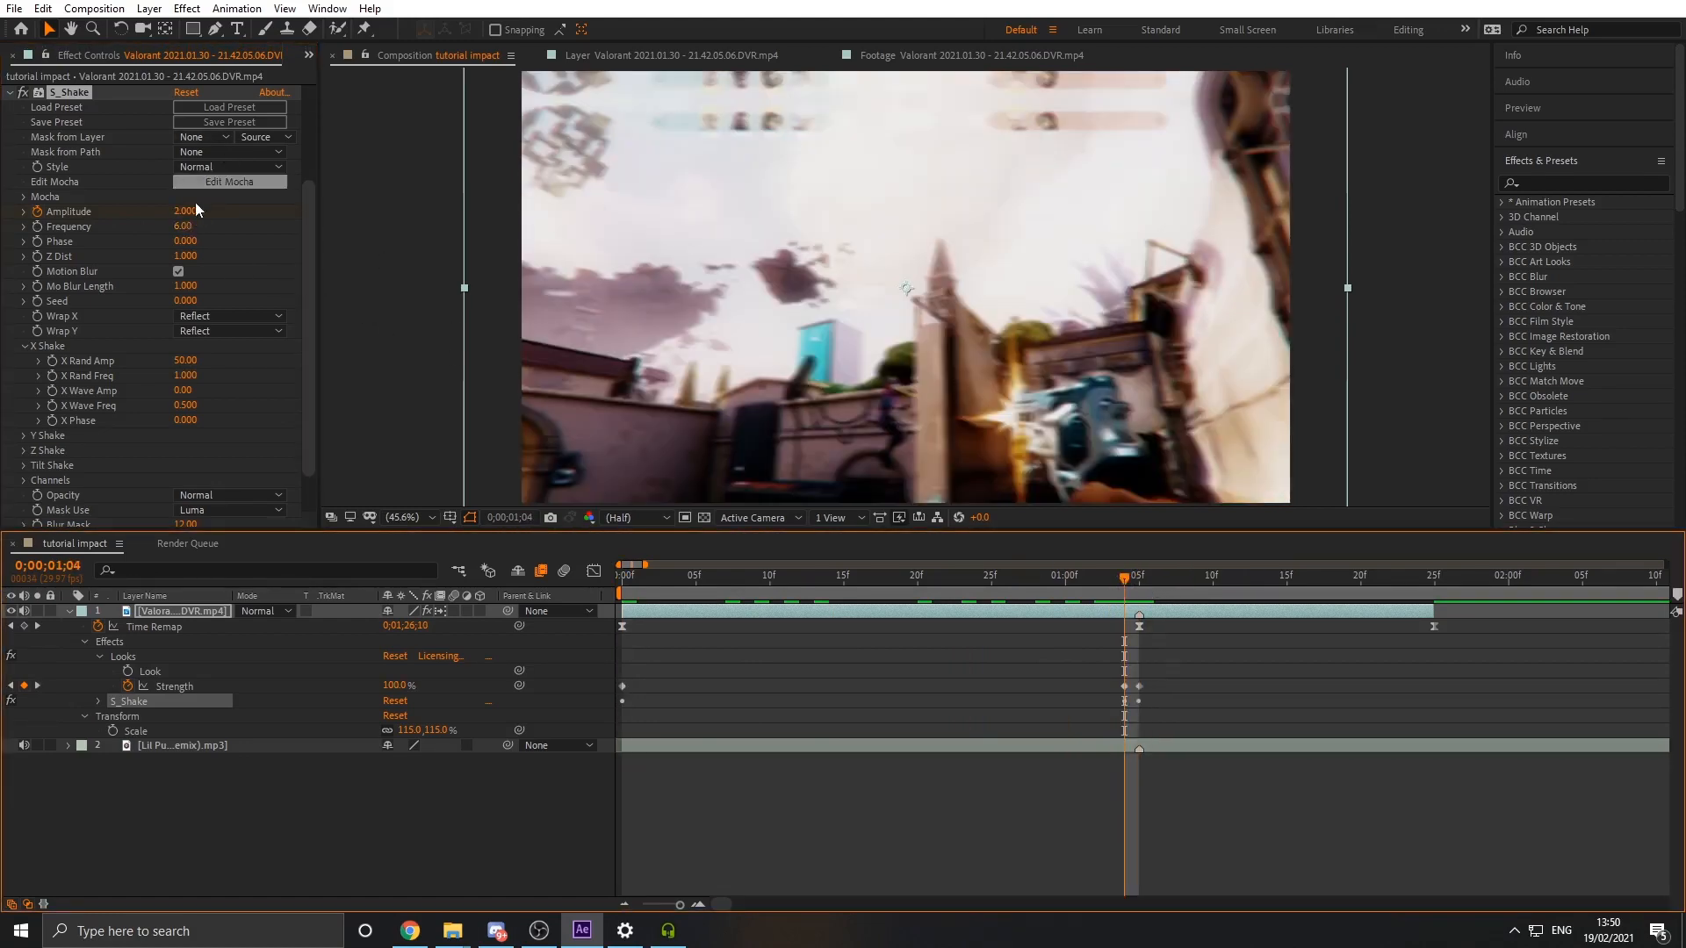
left_click_drag(1082, 581, 556, 602)
key("space")
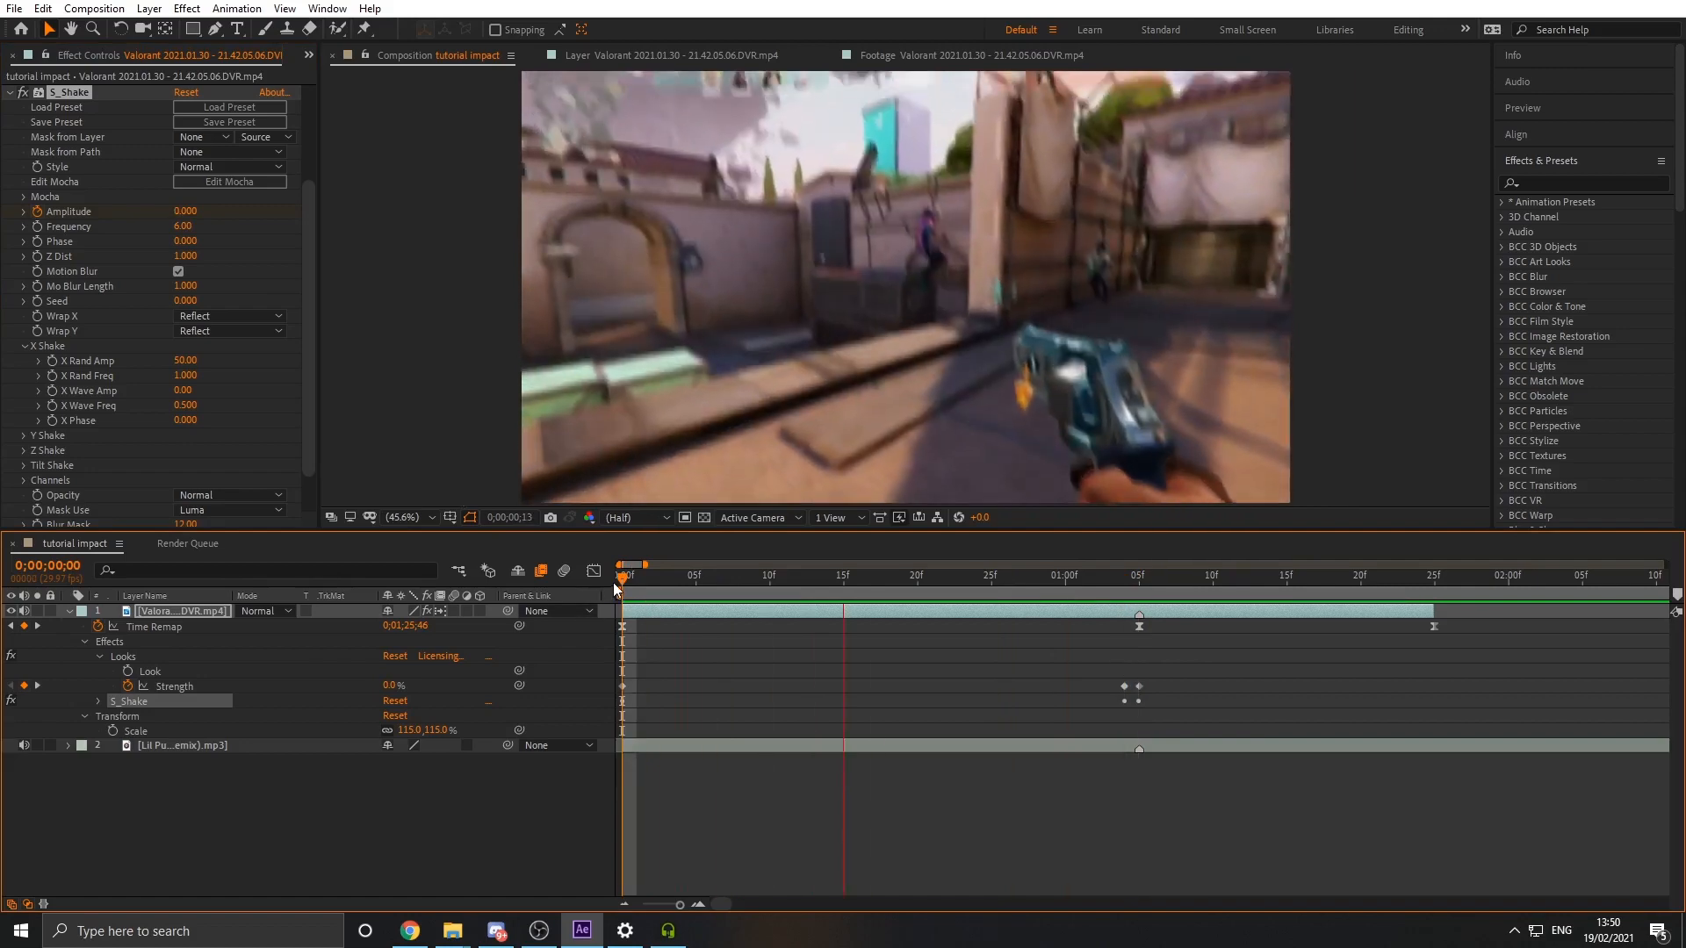
mouse_move(1116, 582)
left_mouse_down()
mouse_move(1131, 581)
mouse_move(1114, 582)
left_mouse_up()
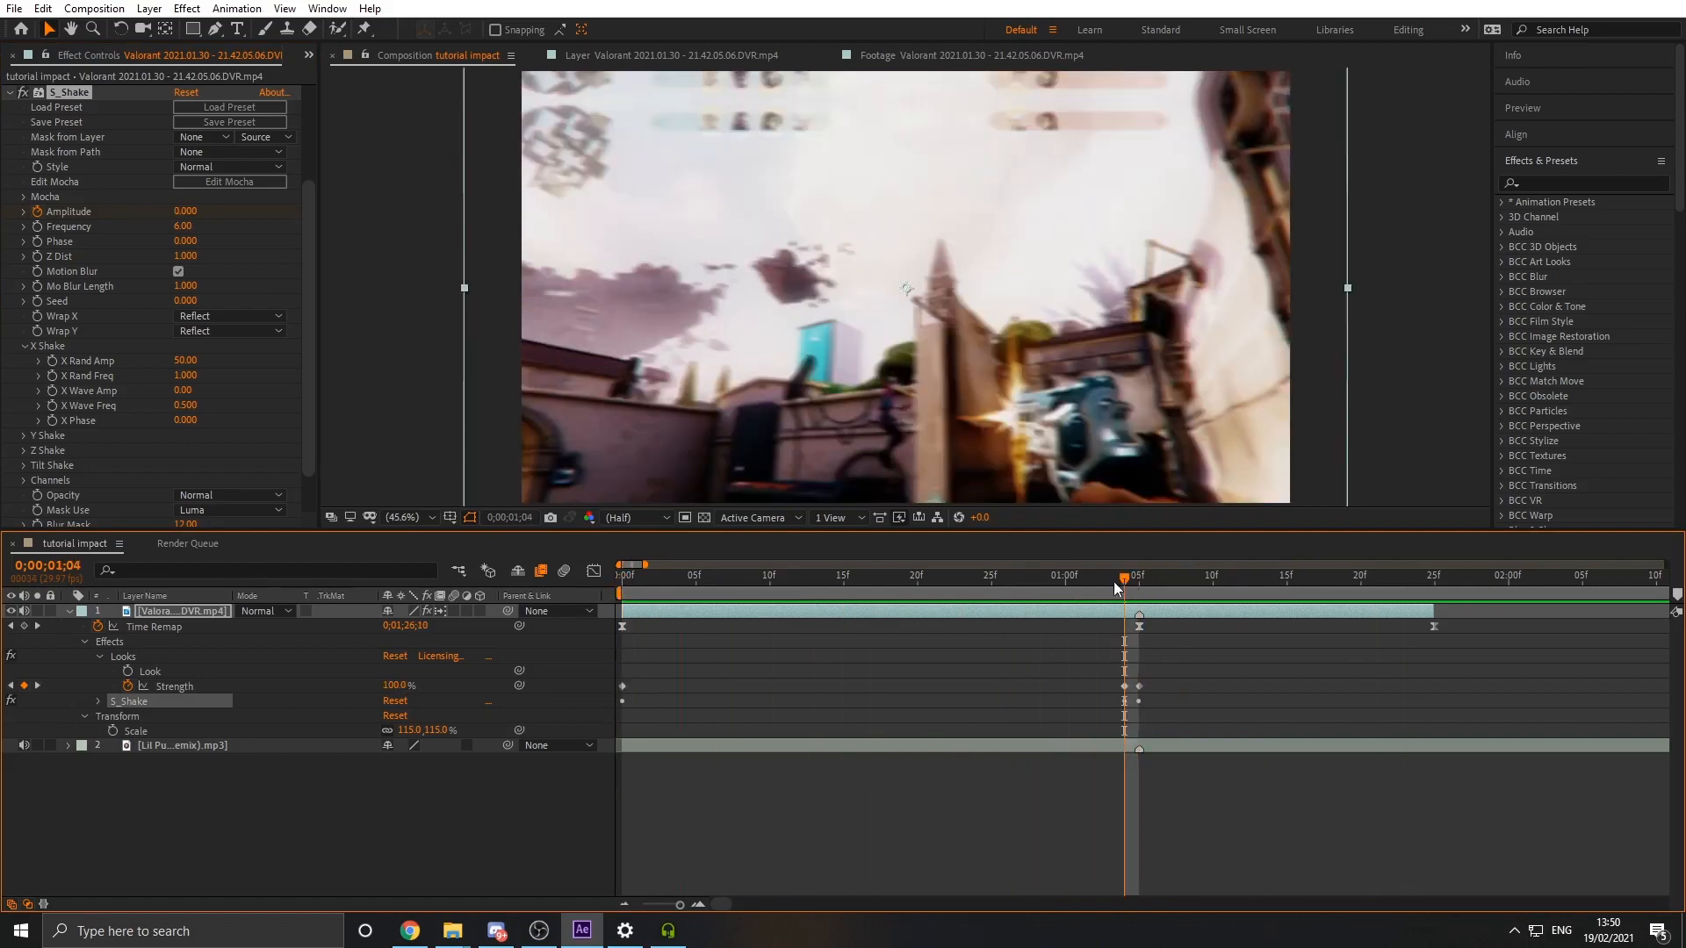
Reveal the layer's keyframed properties and apply Easy Ease to all three S_Shake Amplitude keyframes
key("u")
key("u")
key("u")
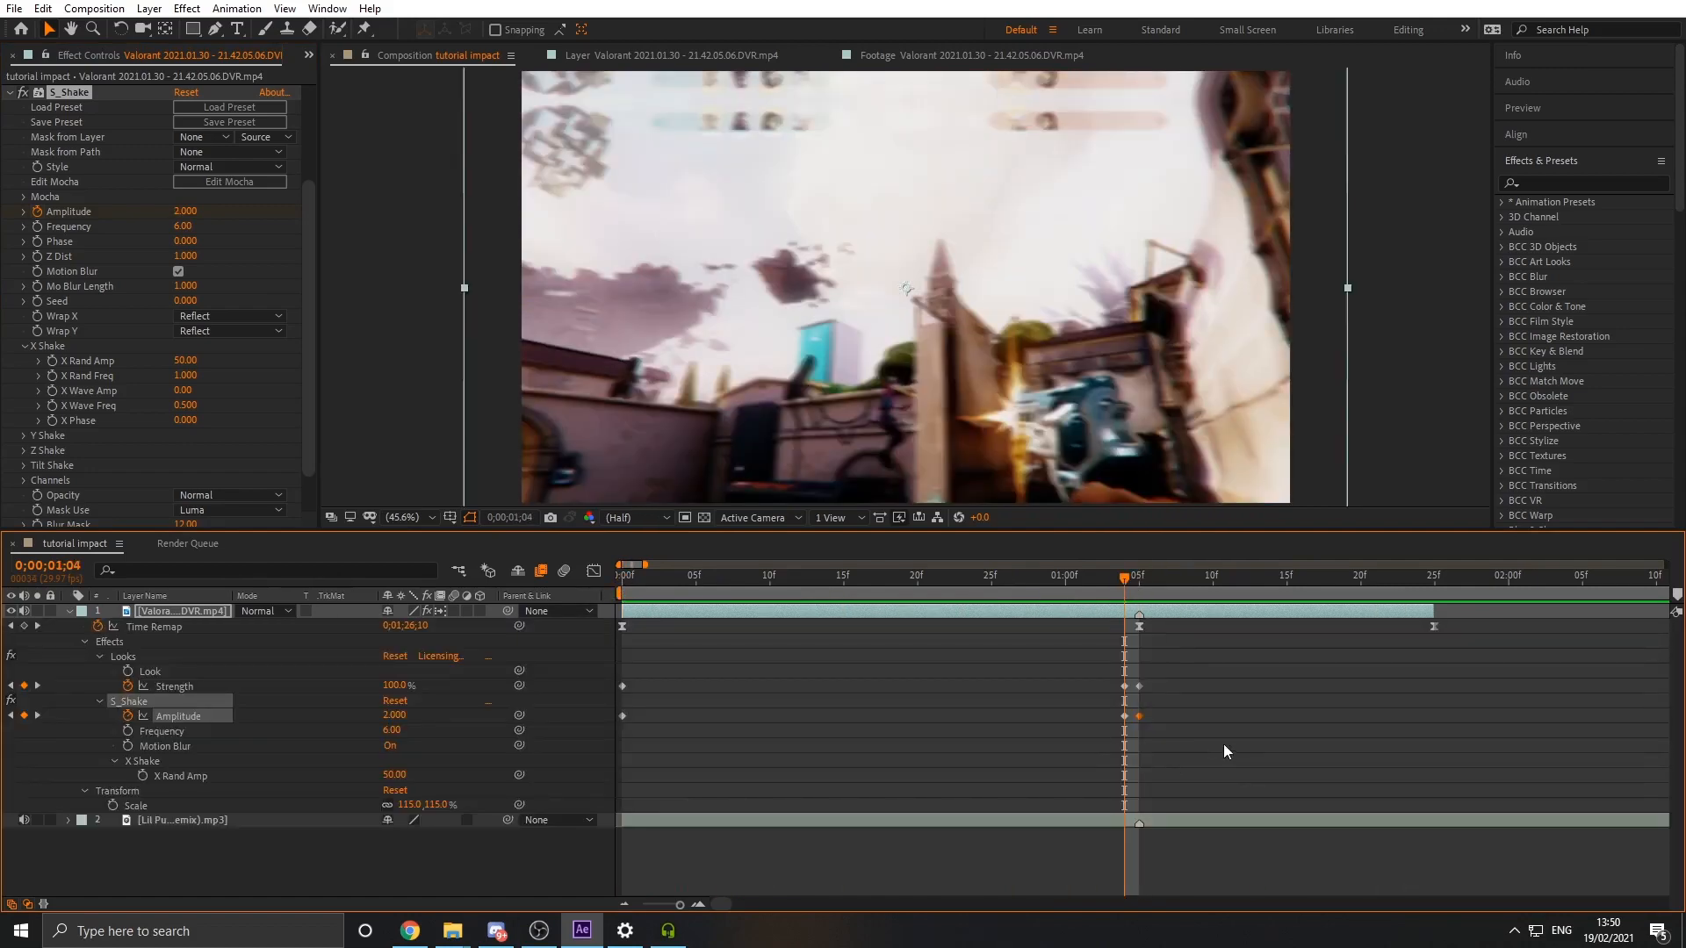
left_click_drag(1201, 743, 620, 705)
key("u")
key("u")
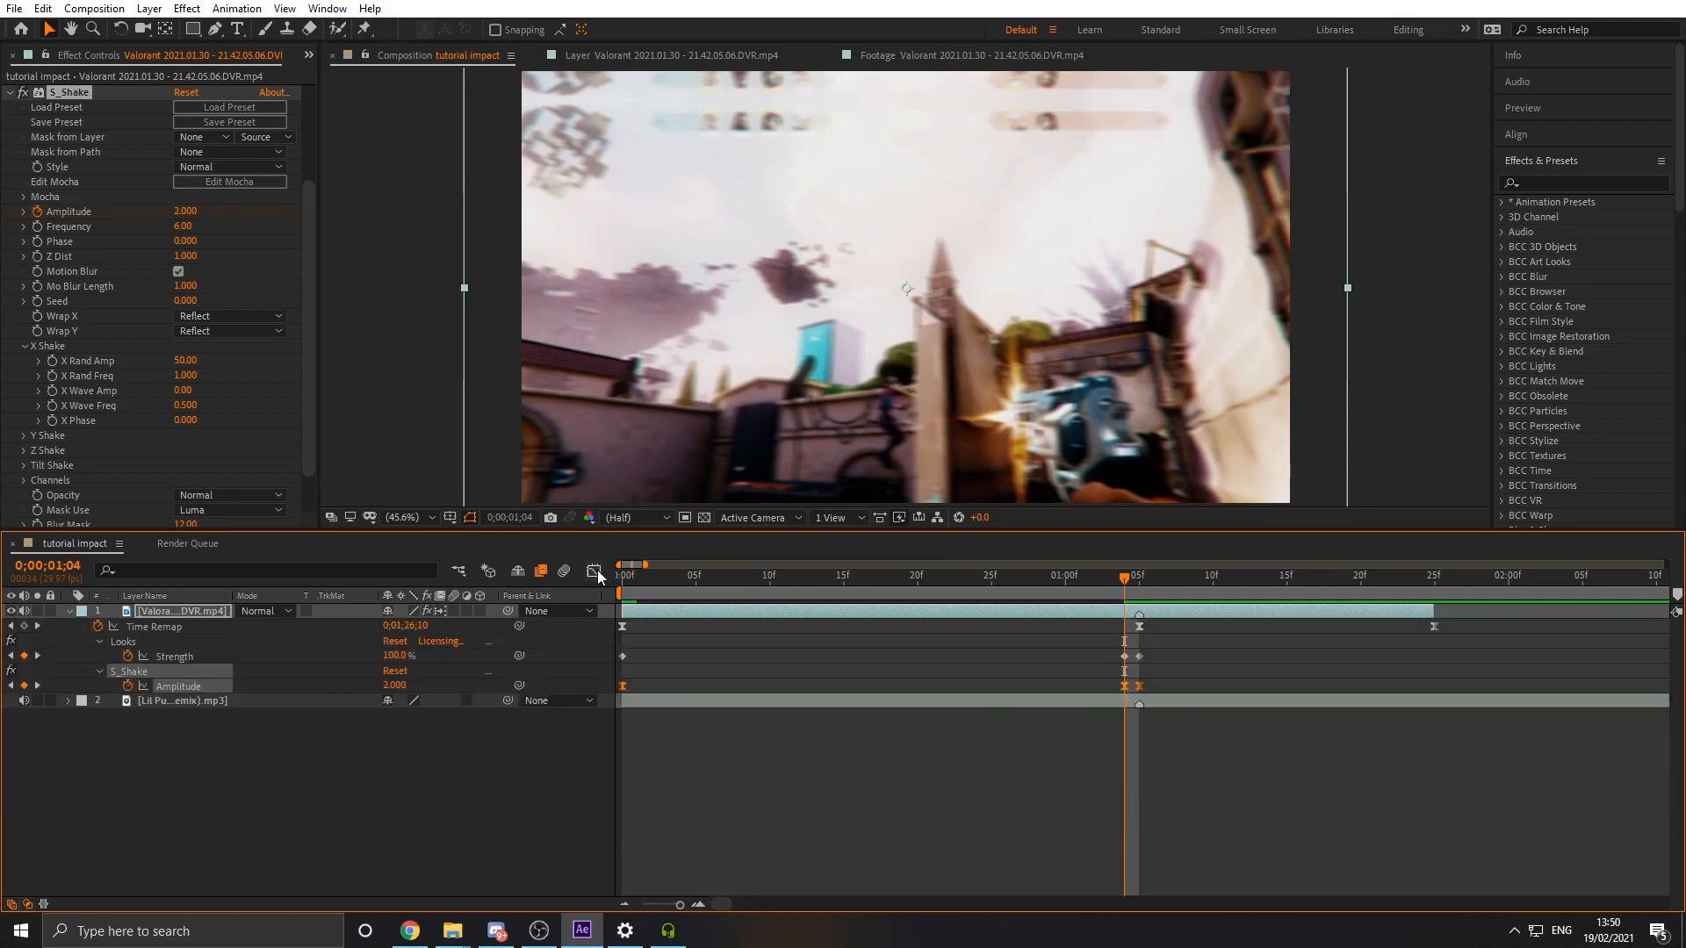
Reshape the Amplitude curve in the Graph Editor so it rises slowly and climbs steeply into the peak at 0;00;01;04
left_click(1125, 686)
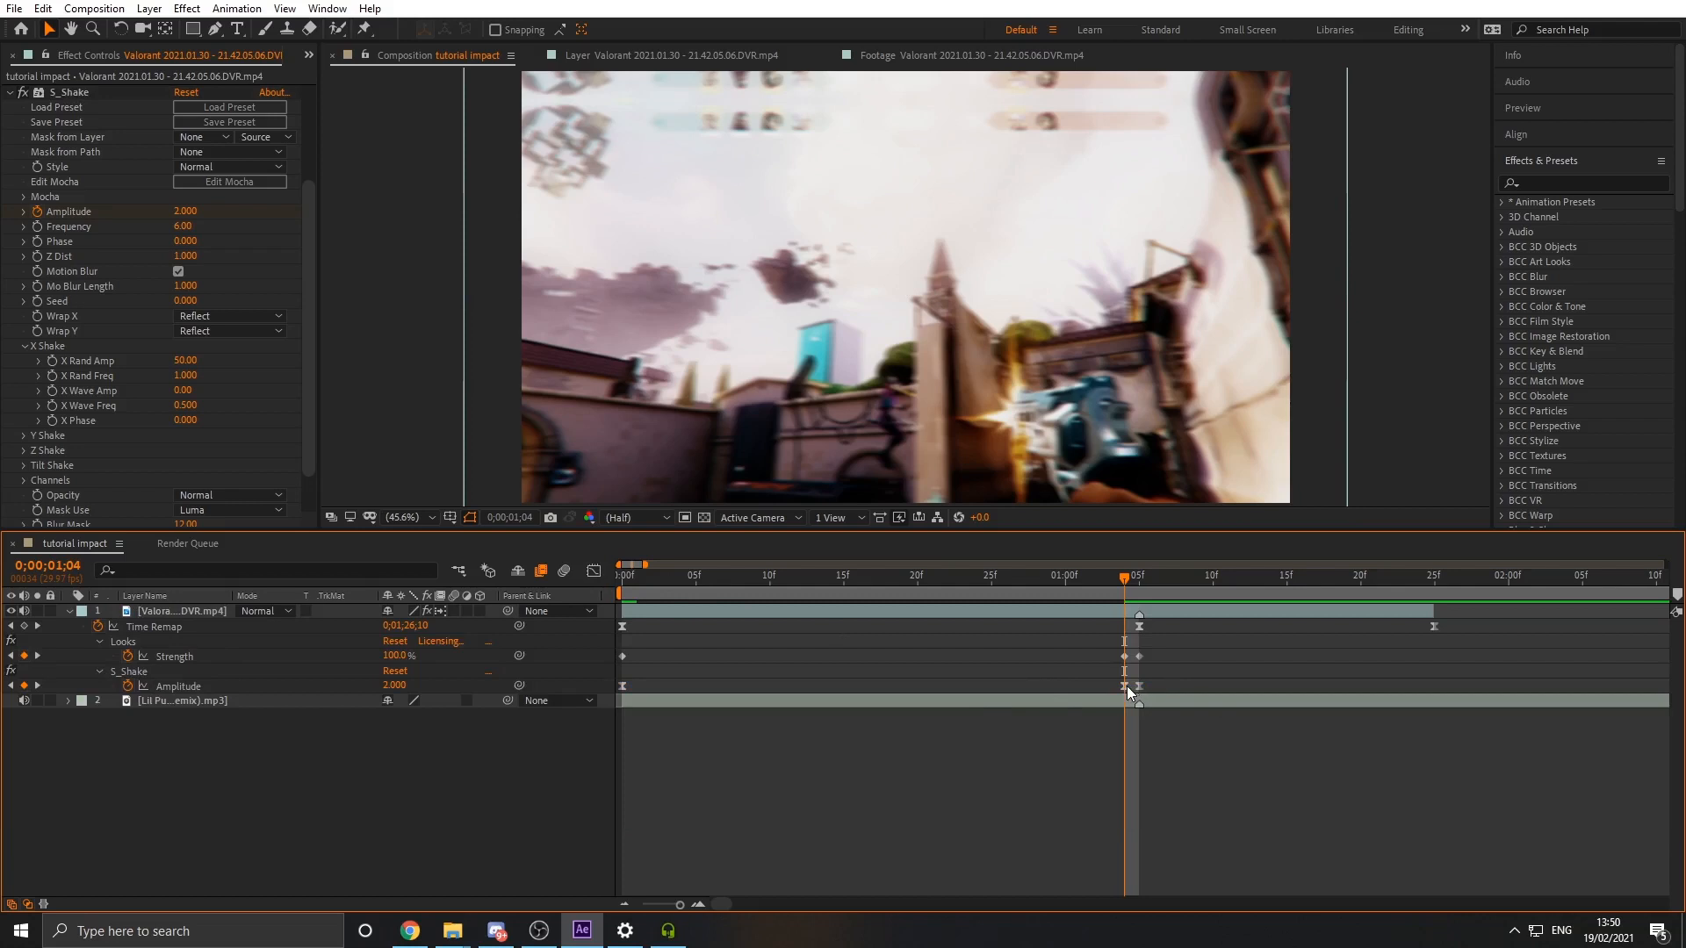
left_click(594, 571)
left_click_drag(976, 663, 1073, 797)
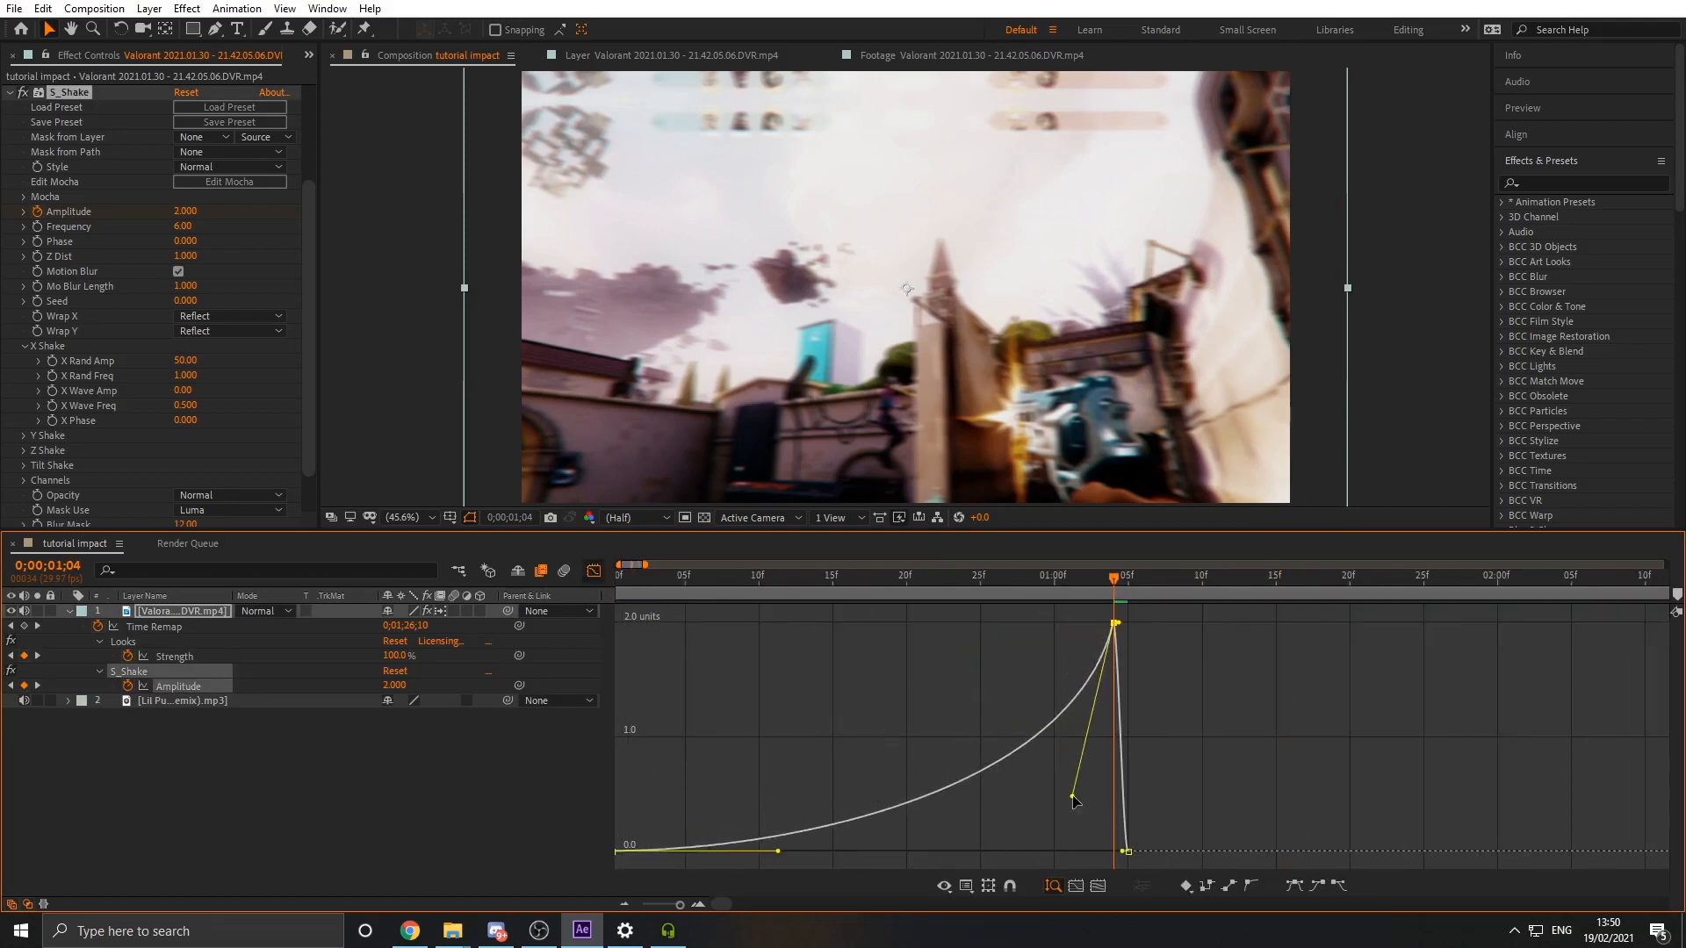
left_click_drag(774, 856, 896, 821)
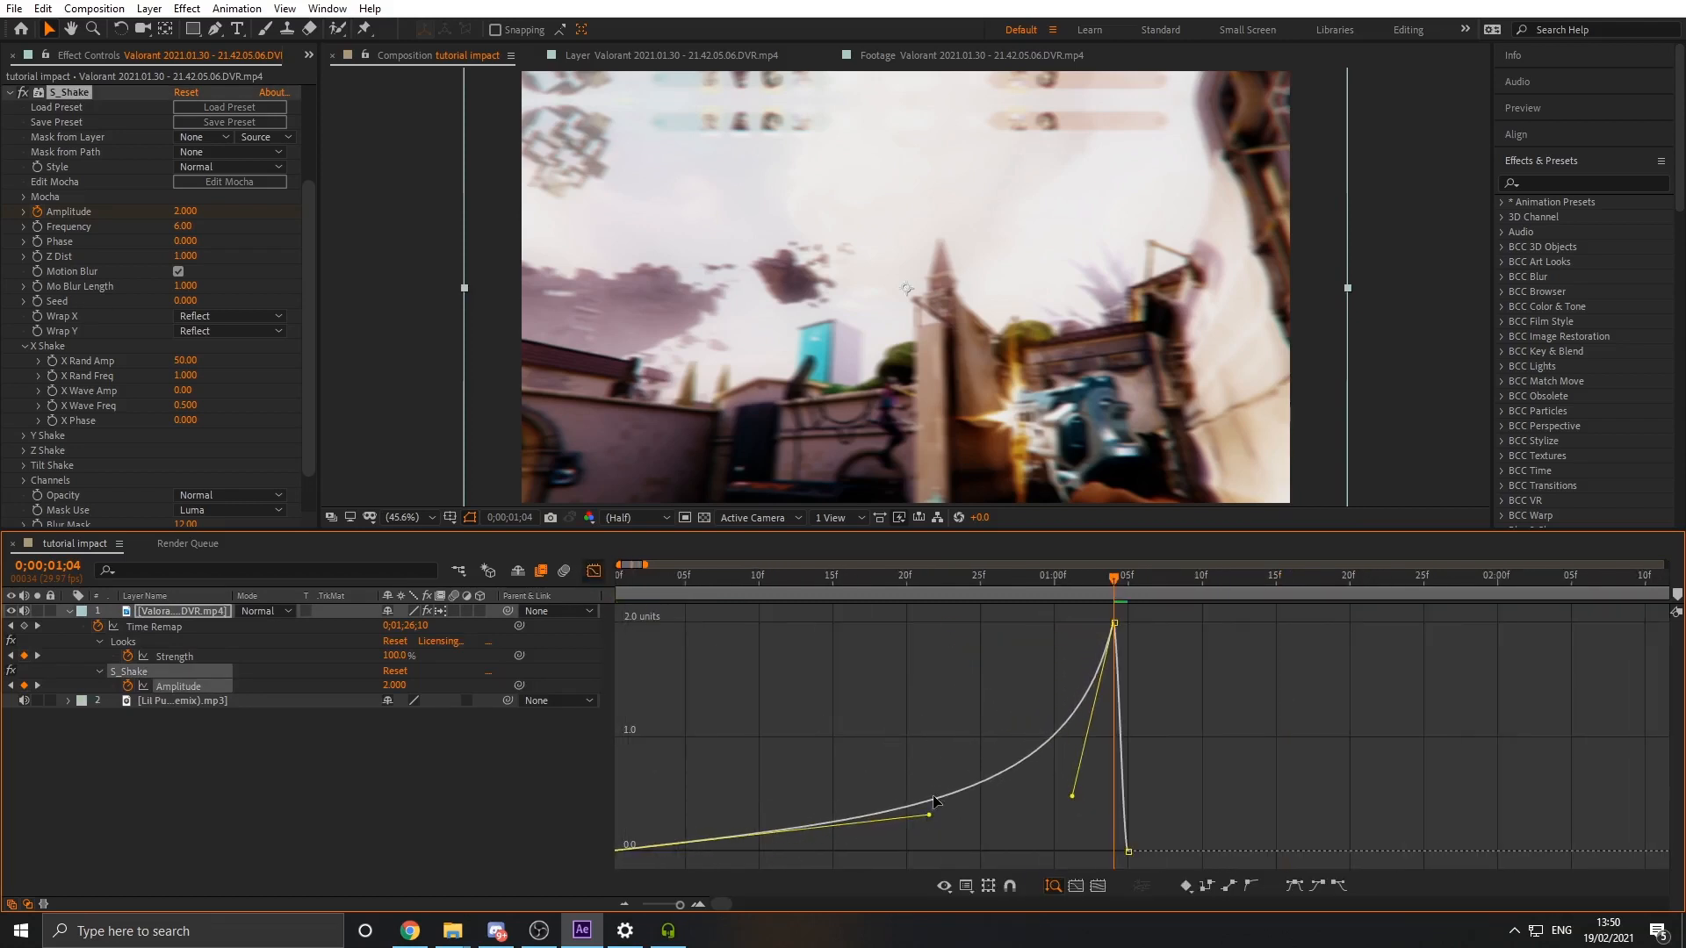
left_click(593, 571)
Play the clip to preview the eased shake and place the playhead at 0;00;01;04
key("space")
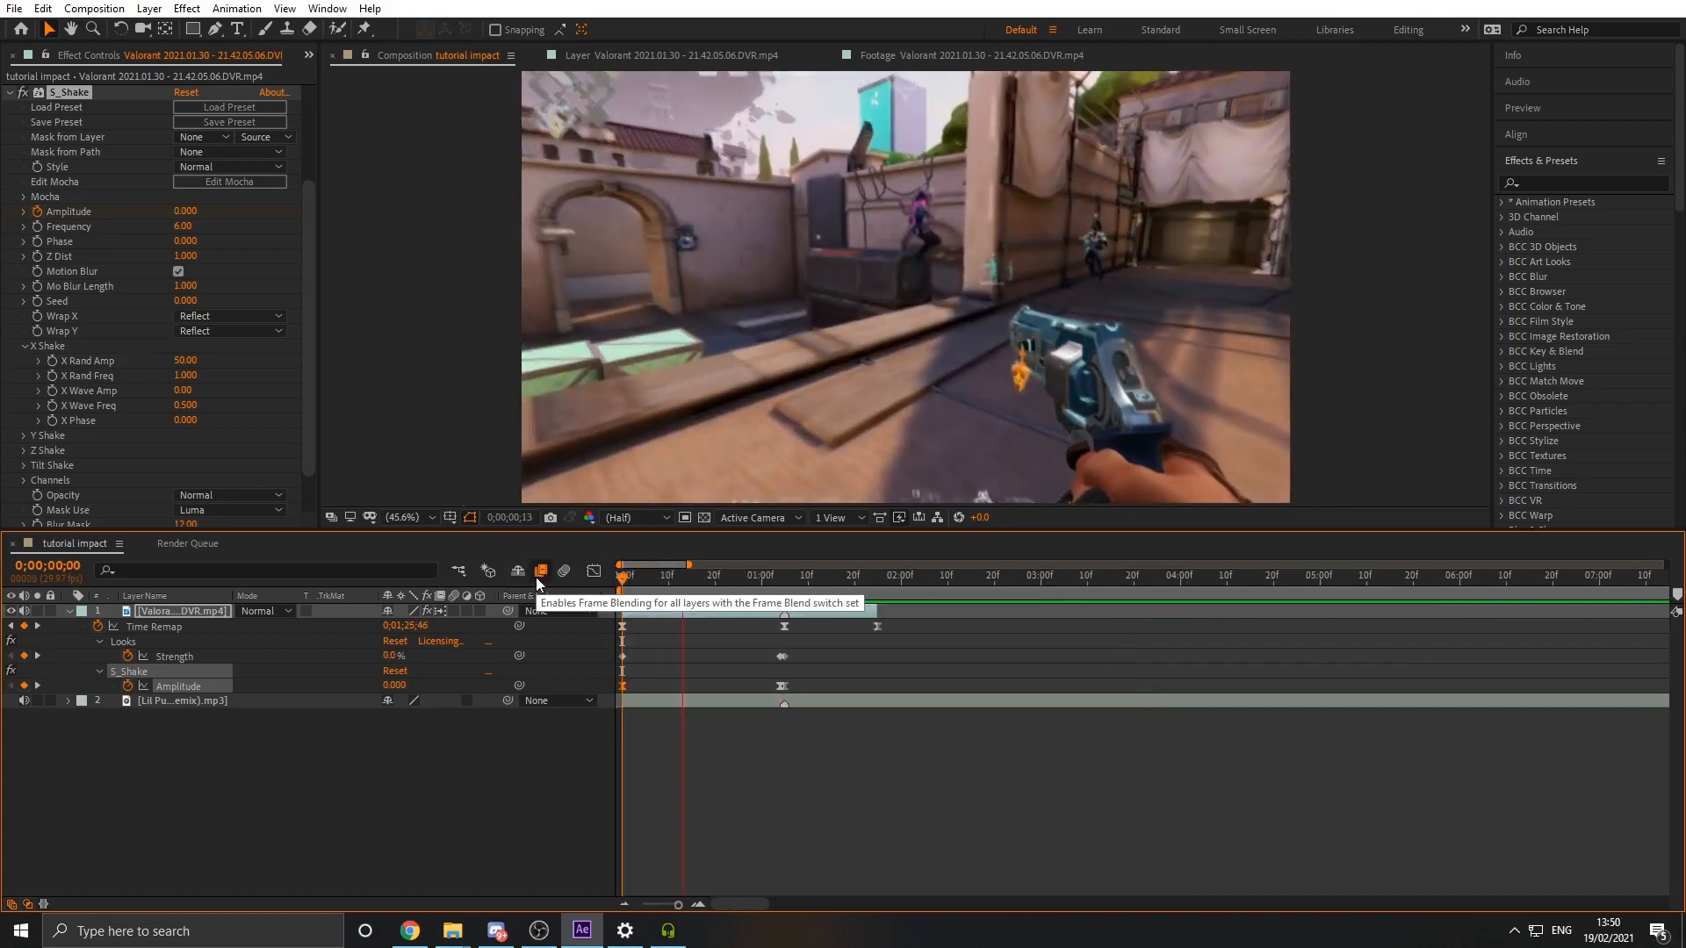
left_click(785, 580)
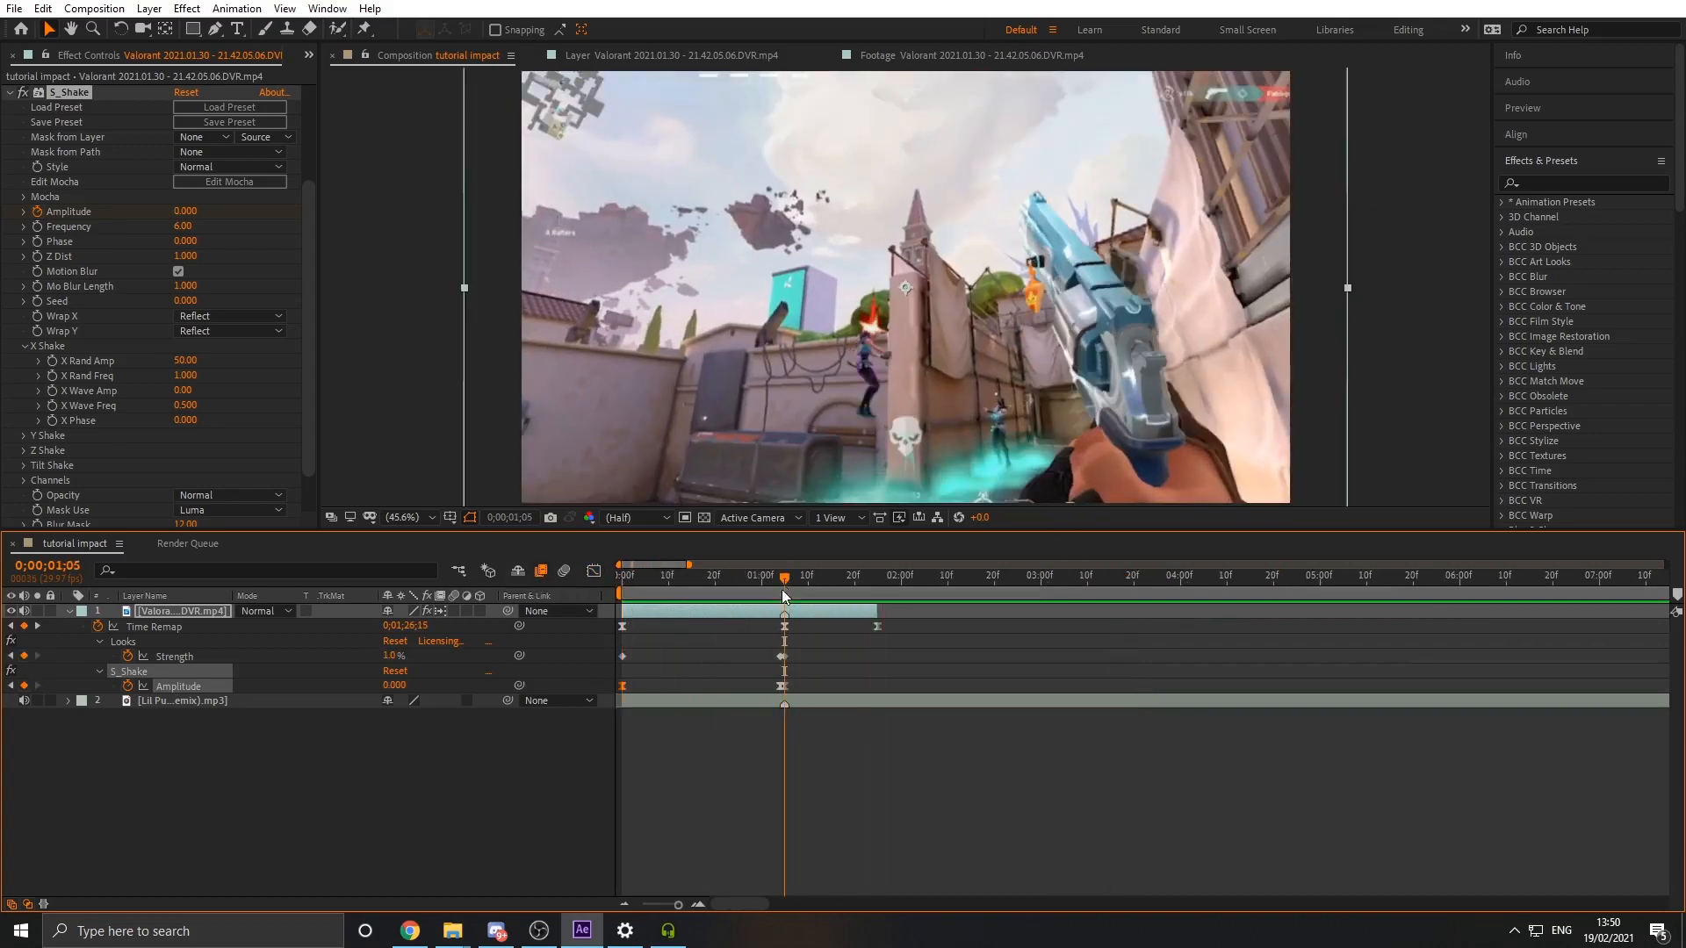
scroll(776, 665, "up", 2)
left_click_drag(776, 578, 796, 576)
scroll(787, 604, "down", 1)
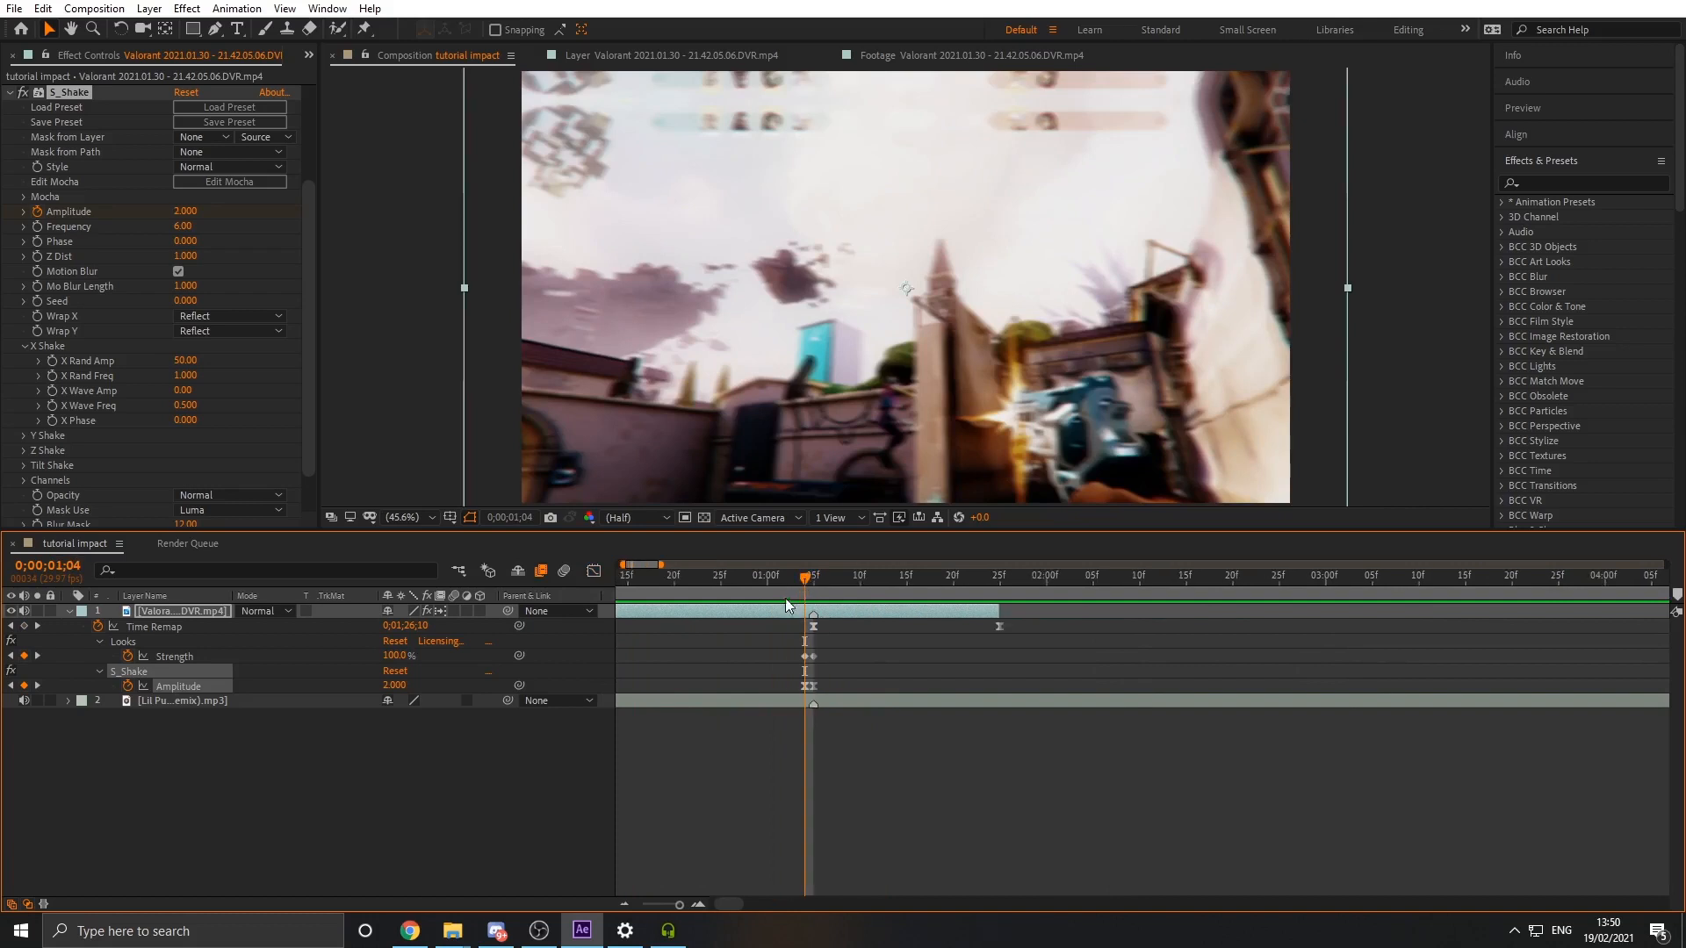
Apply the Shine effect to the Valorant clip
key("ctrl+space")
type("shine")
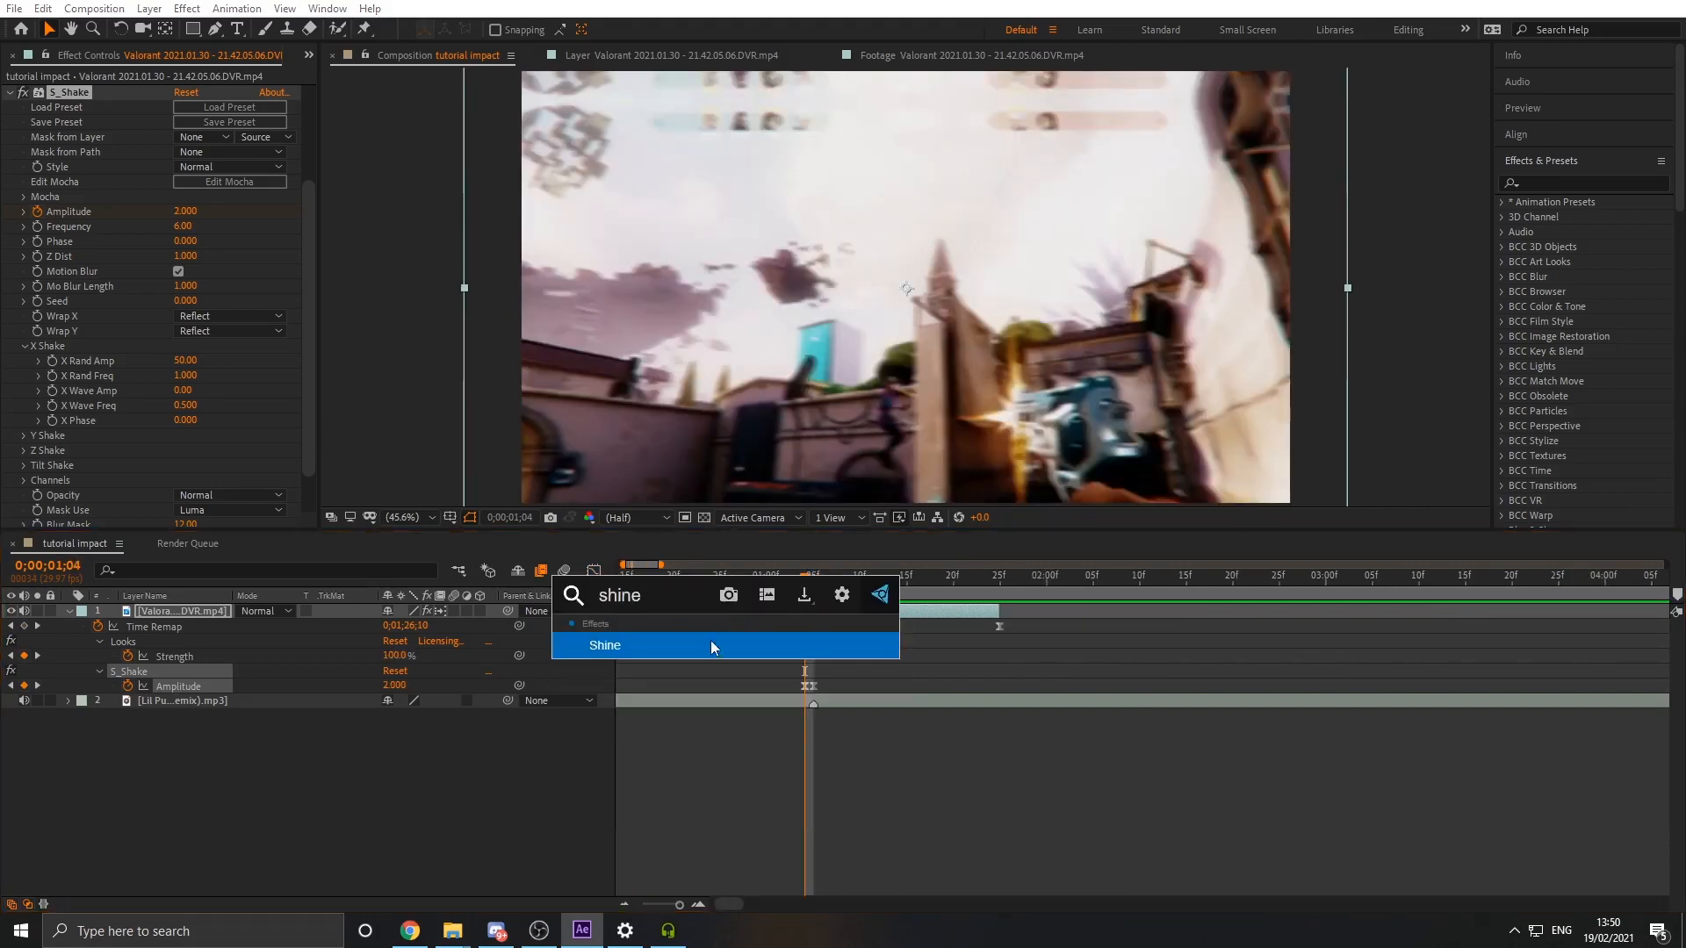
left_click(710, 644)
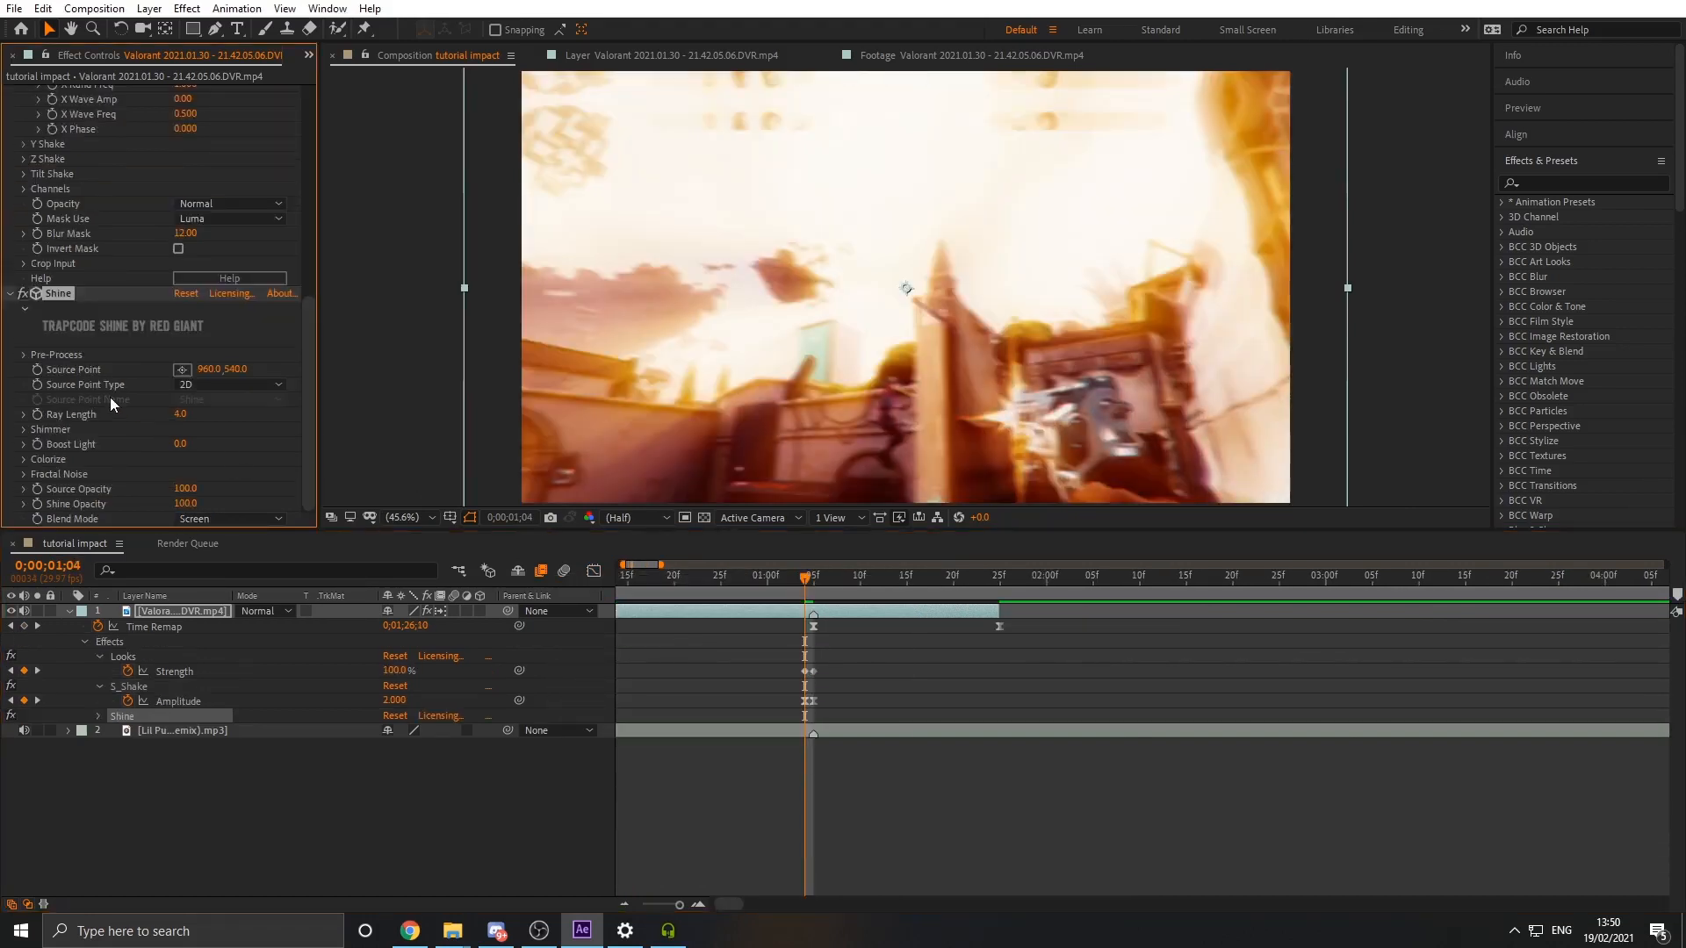
Set Shine's Colorize Midtones and Shadows colours to white (FFFFFF)
left_click(23, 459)
left_click(182, 476)
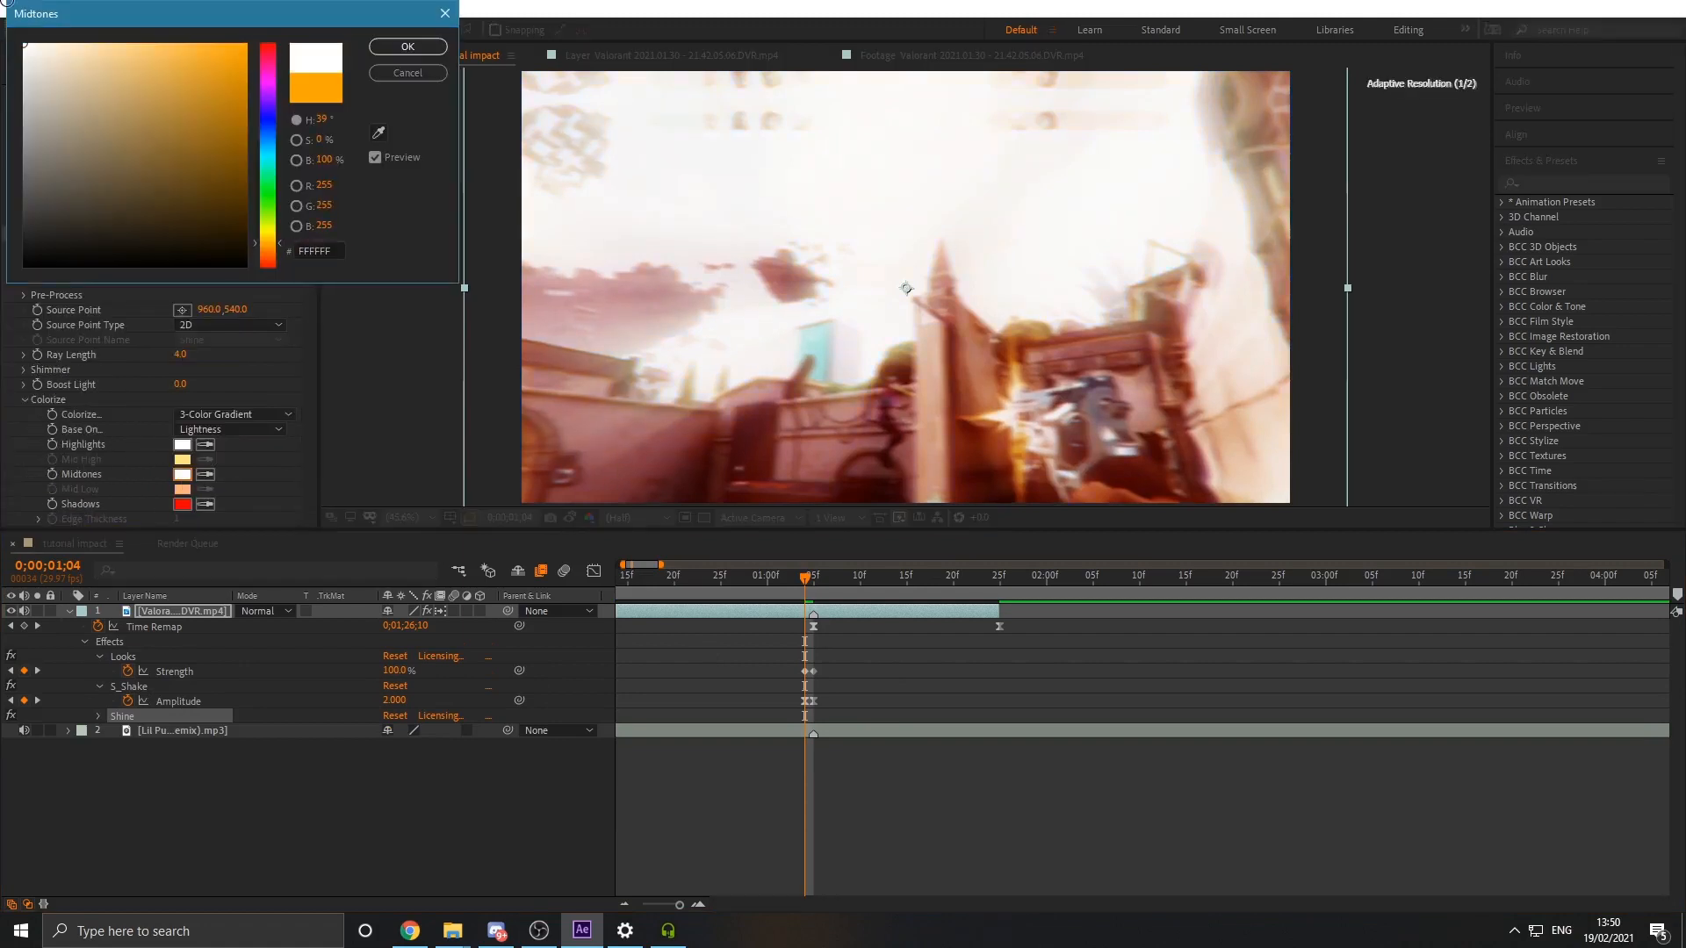
left_click(408, 46)
left_click(182, 504)
key("Return")
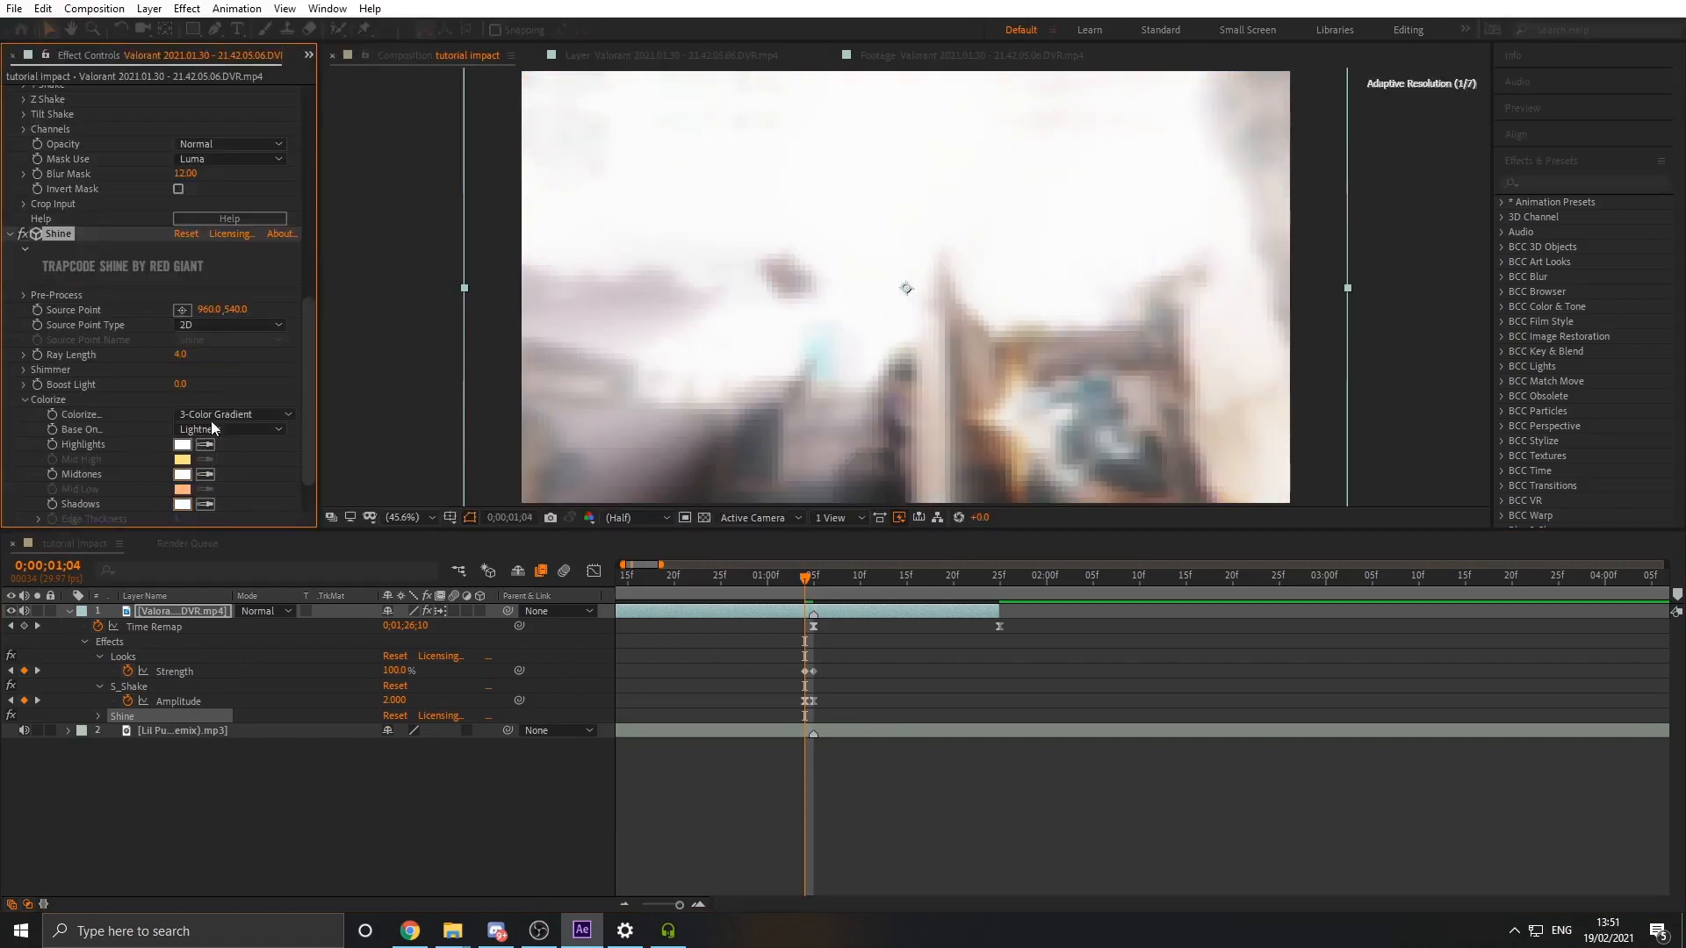
Keyframe Shine Opacity at 100 on 0;00;01;04 and at 0 on 0;00;00;00 and 0;00;01;25, and preview the clip
scroll(113, 429, "down", 2)
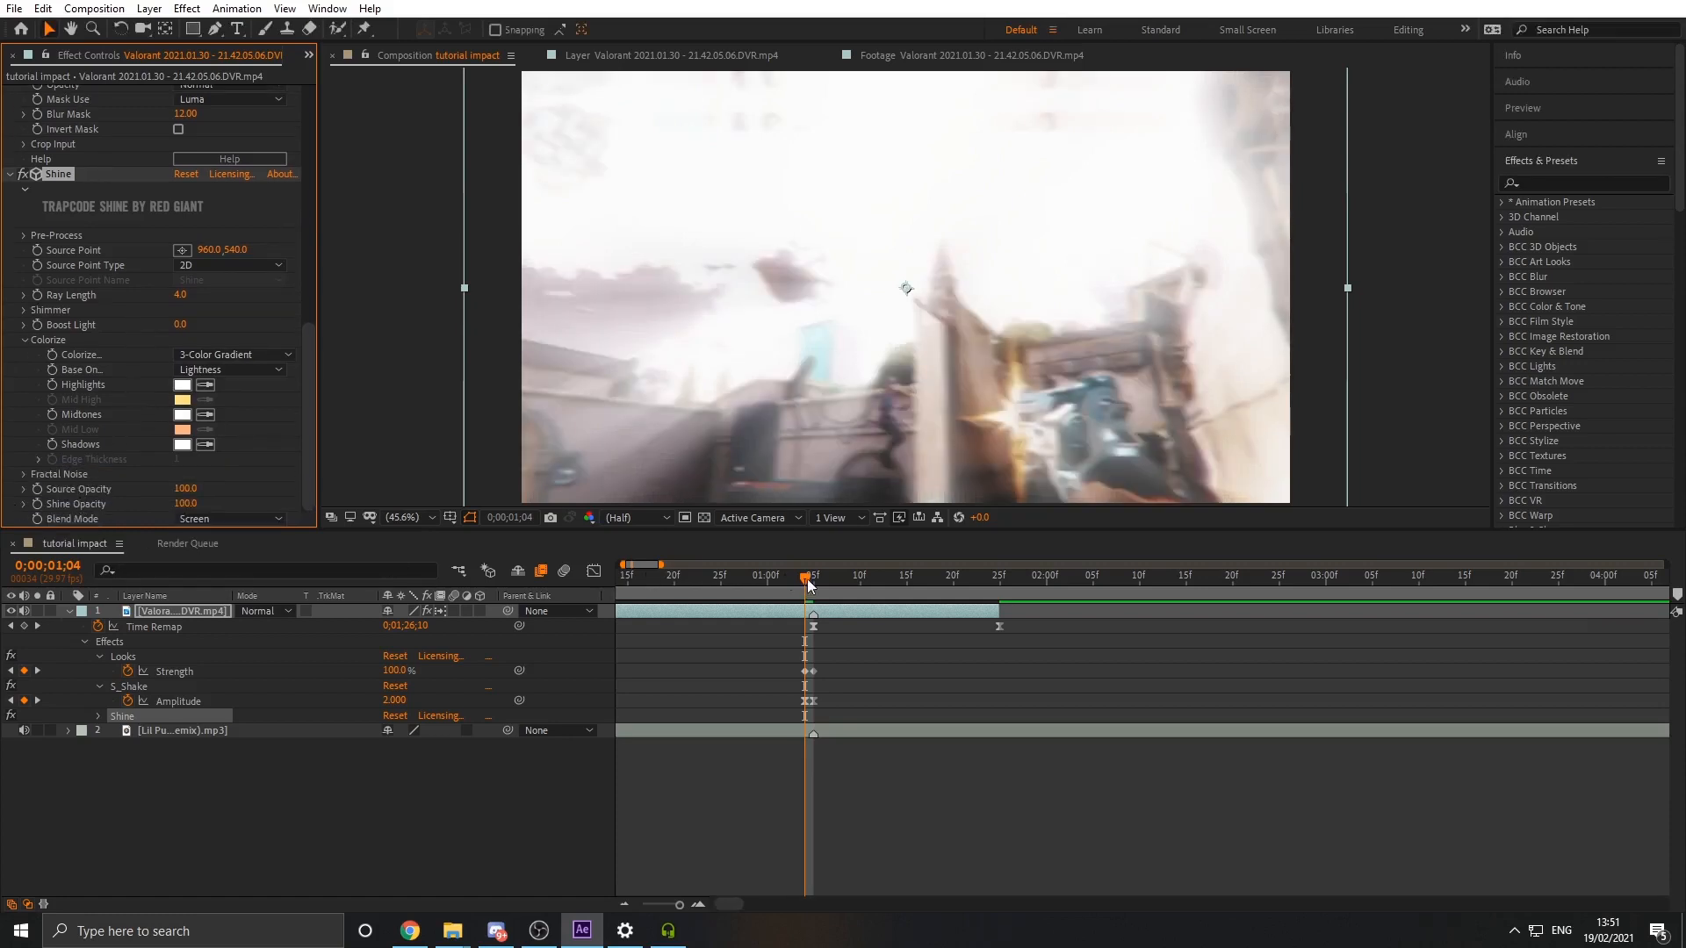
left_click(37, 504)
left_click_drag(186, 505, 279, 509)
left_click_drag(806, 578, 360, 581)
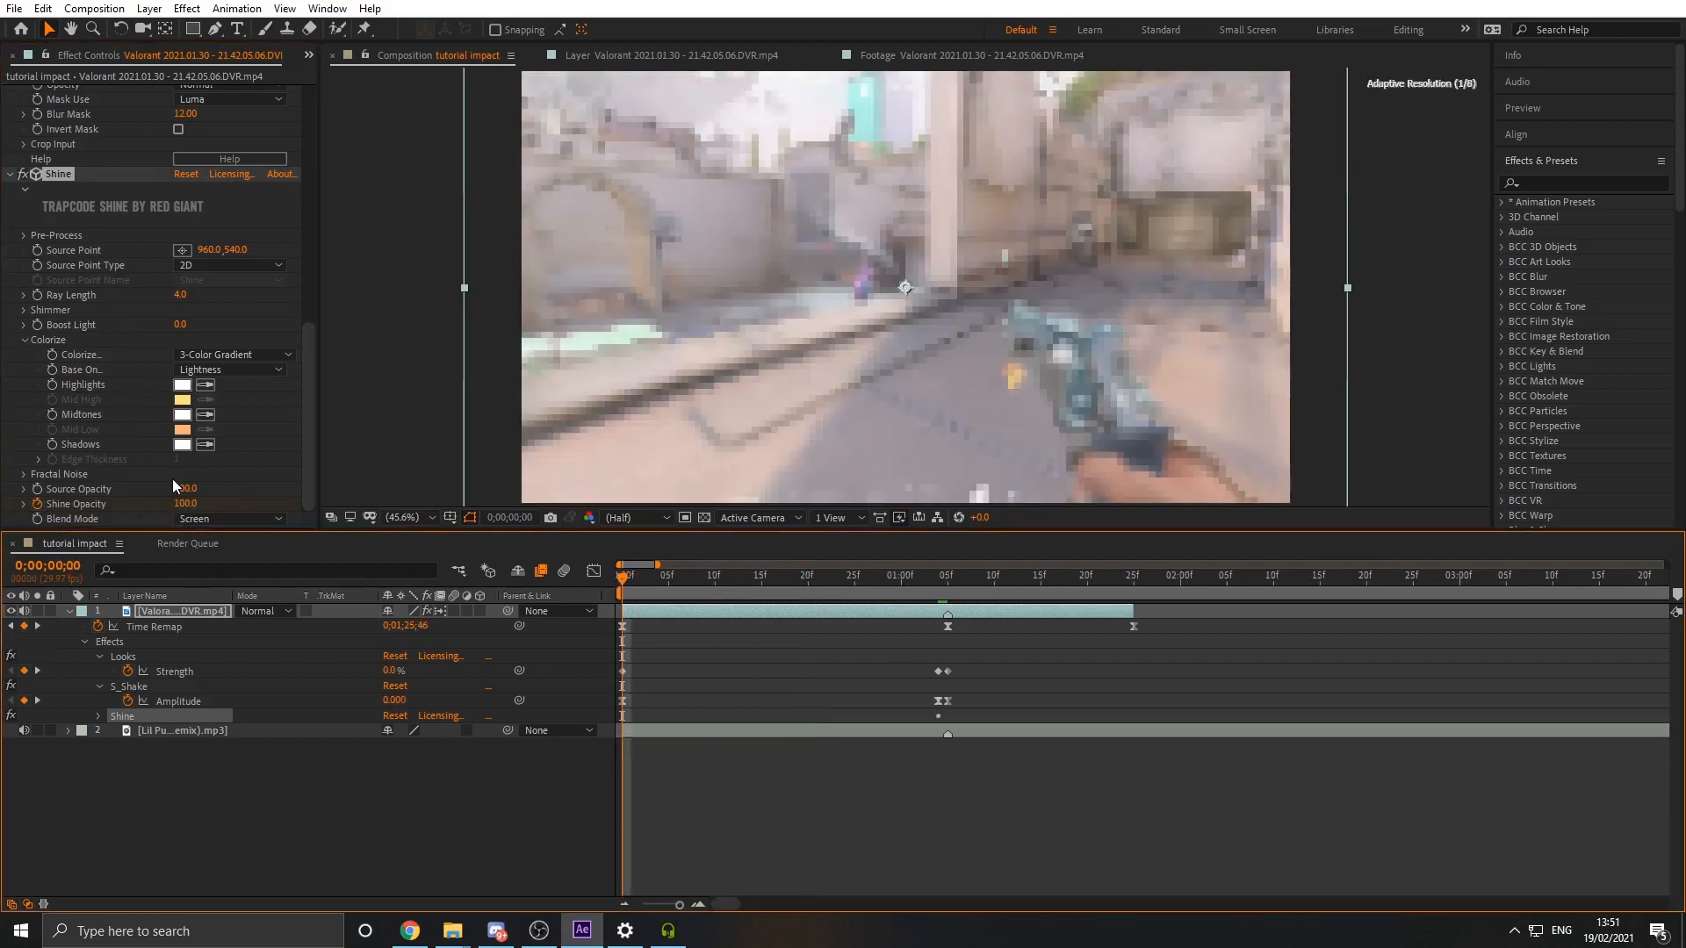
left_click_drag(183, 506, 88, 508)
left_click_drag(878, 581, 1131, 592)
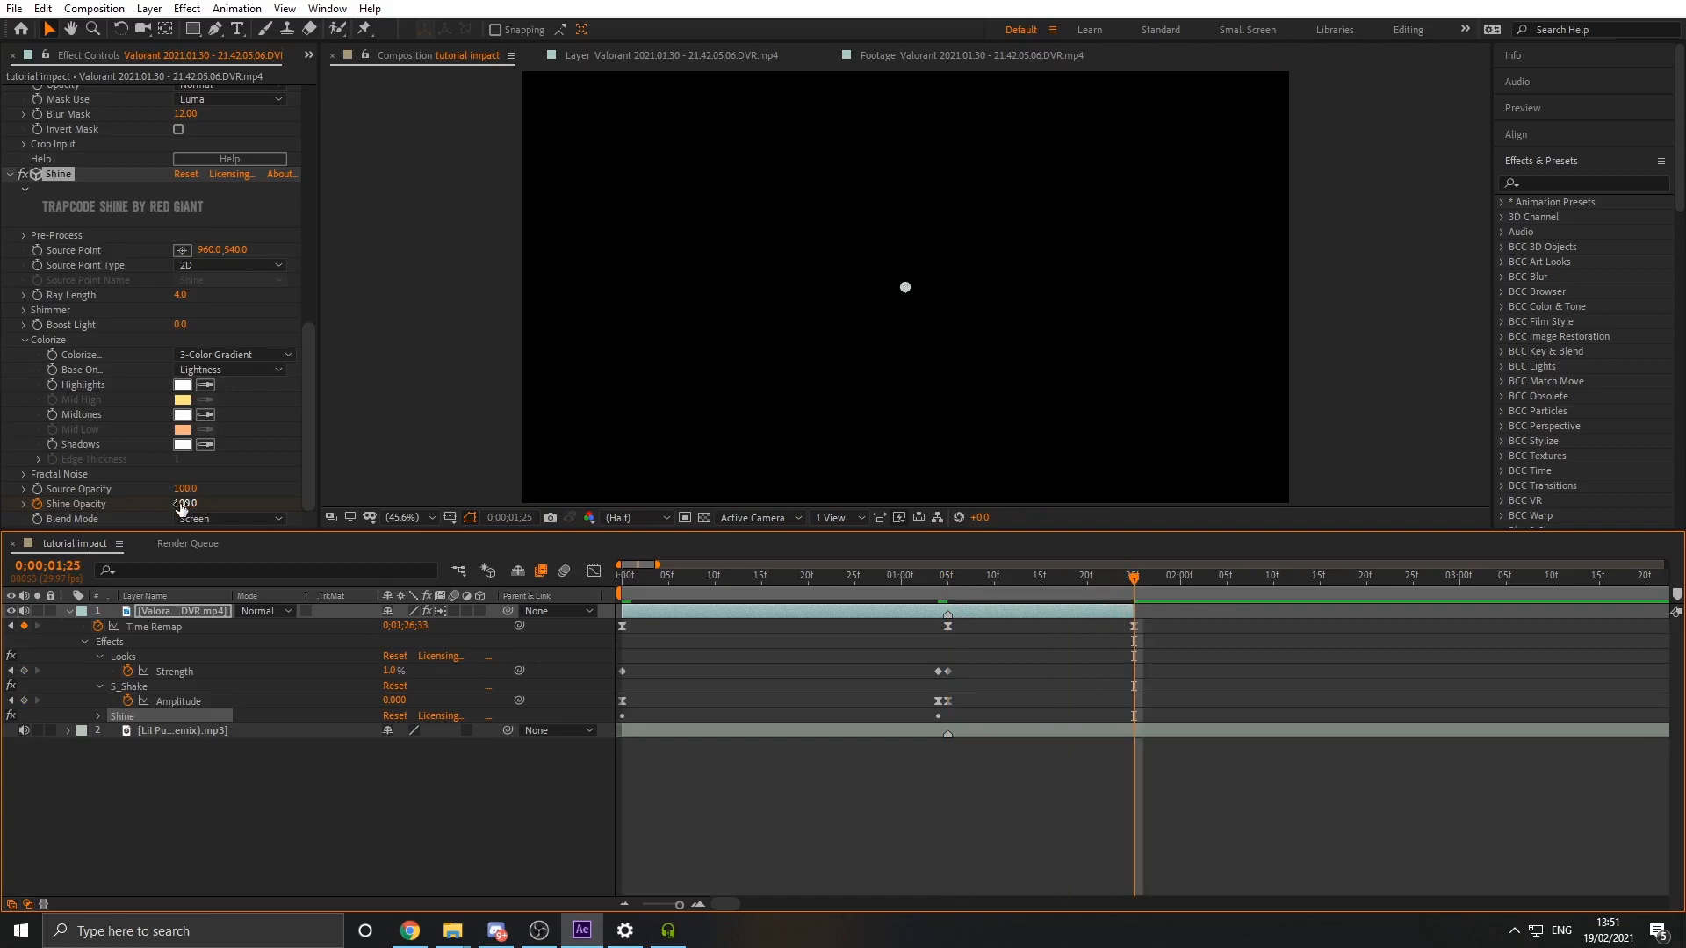
left_click_drag(180, 506, 97, 507)
key("space")
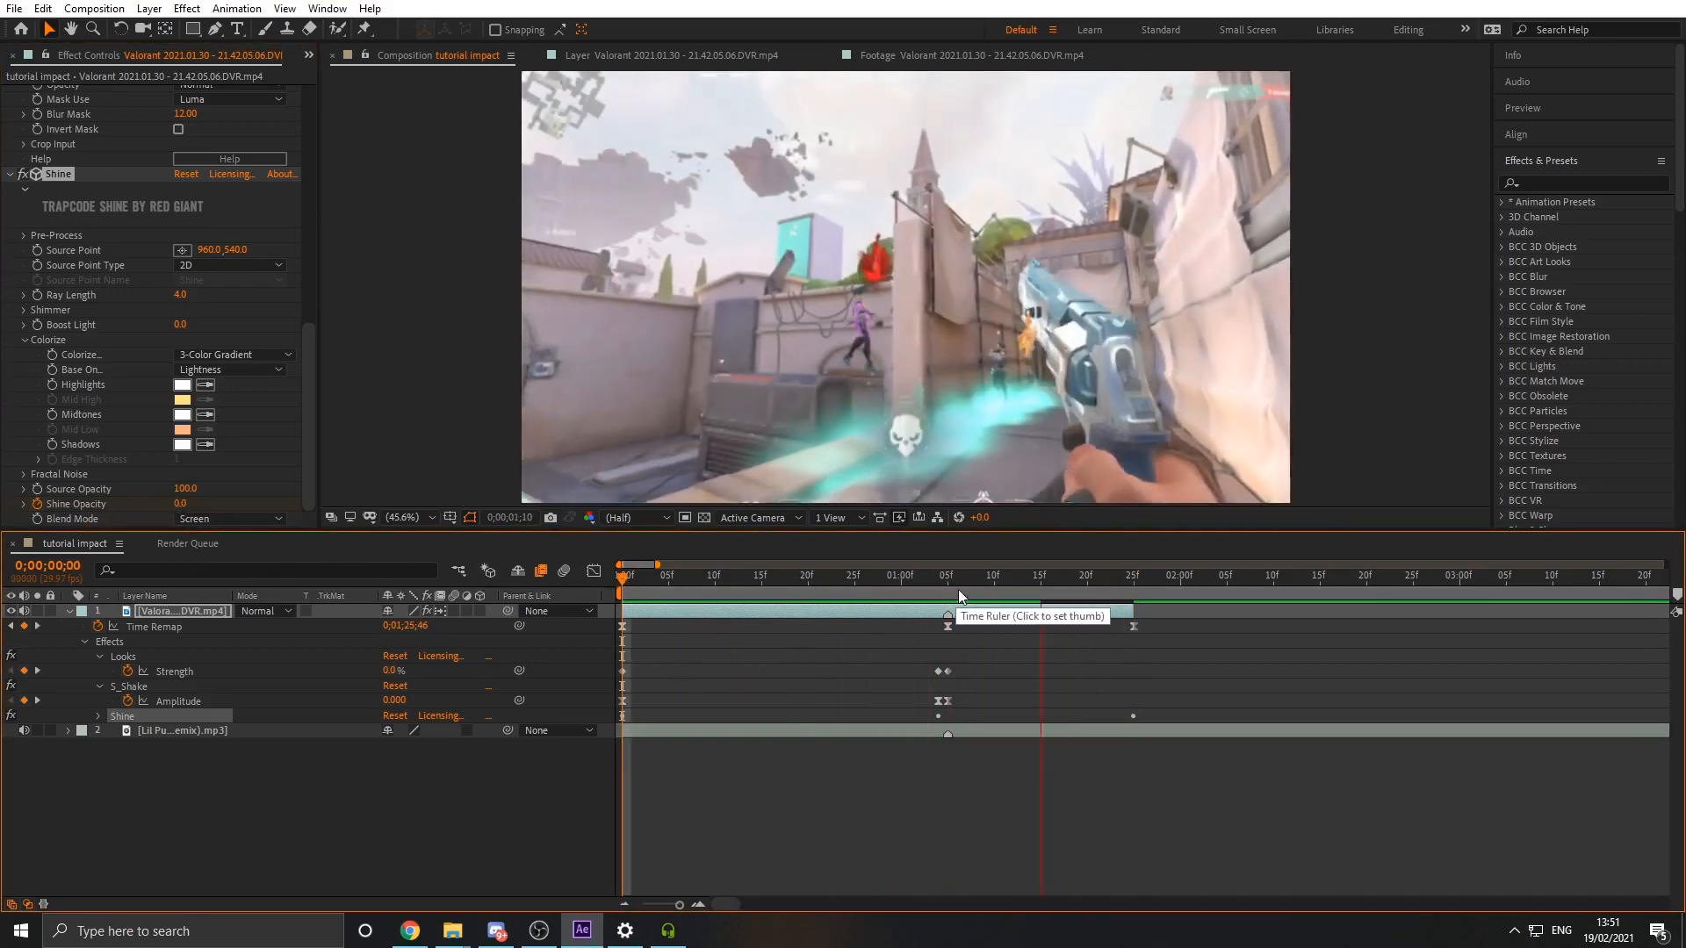
Apply the Warp effect with the playhead at 0;00;01;04 and set its Warp Style to FishEye
left_click_drag(994, 579, 940, 583)
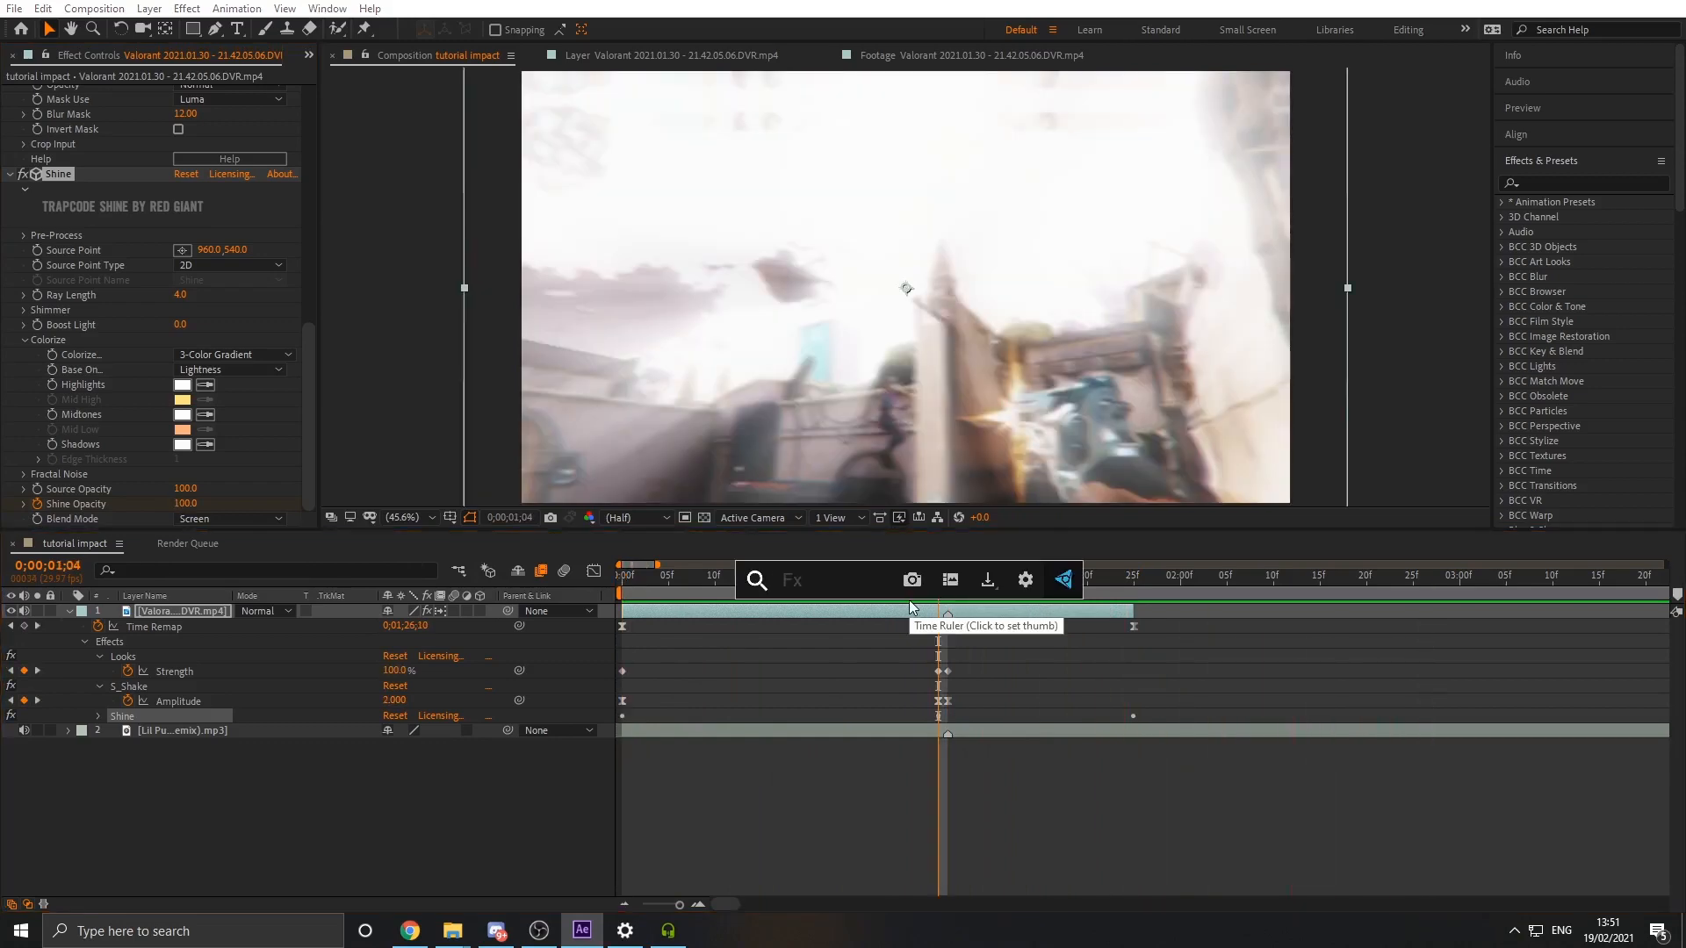
type("warp")
left_click(893, 627)
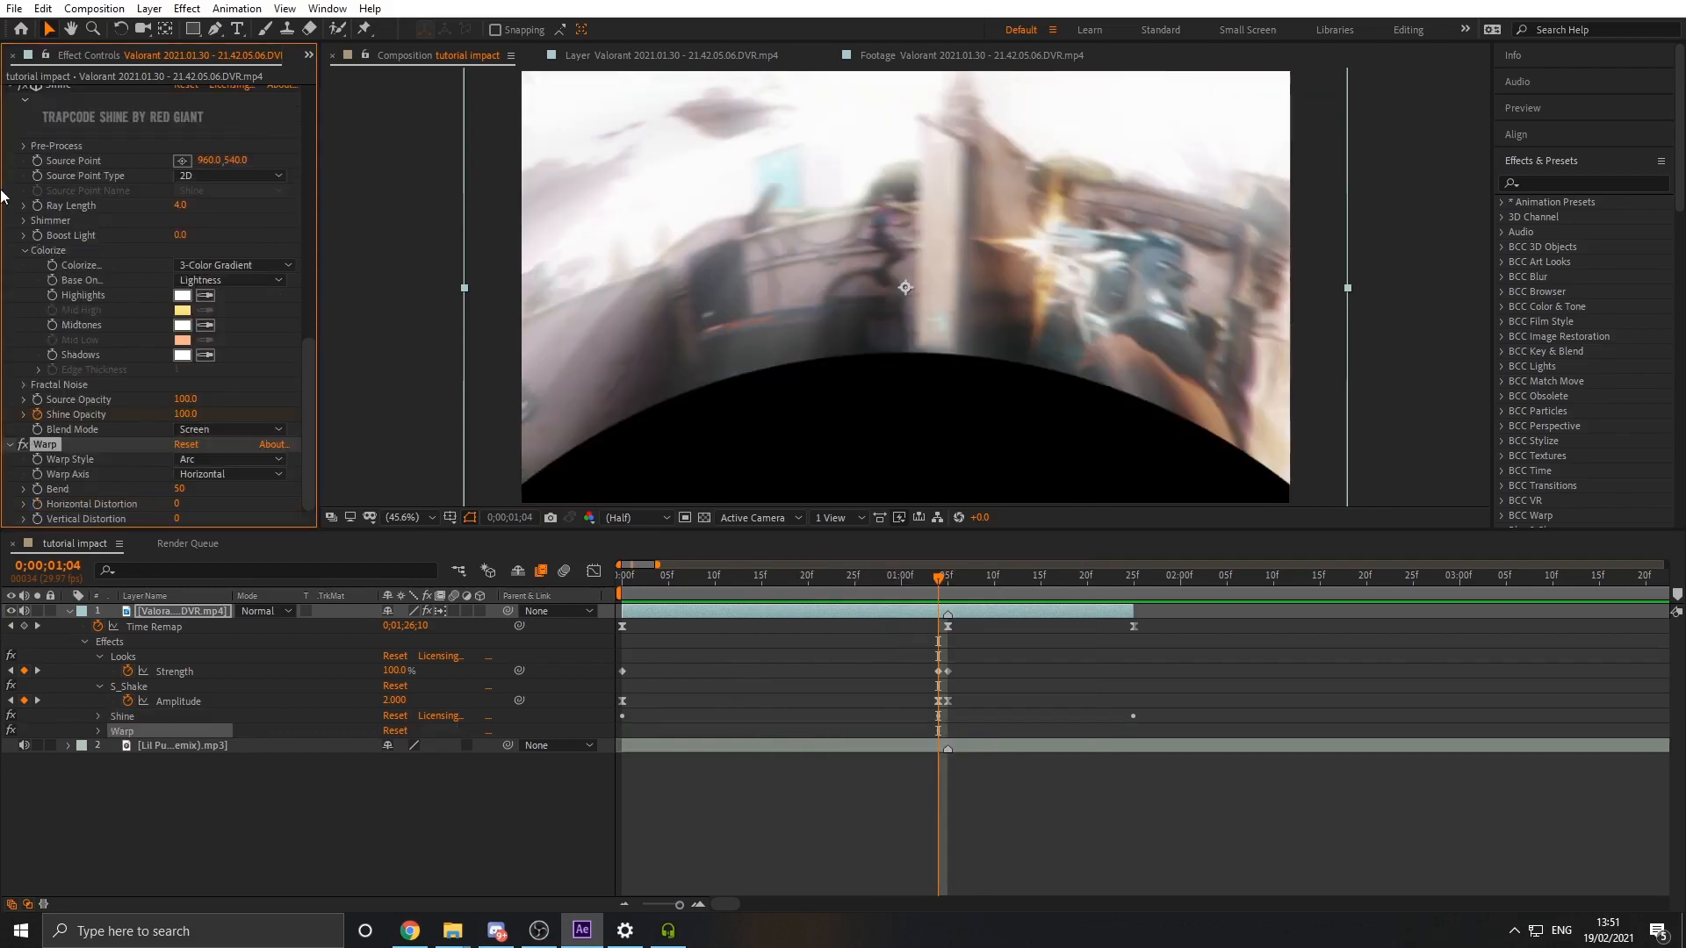
left_click(263, 460)
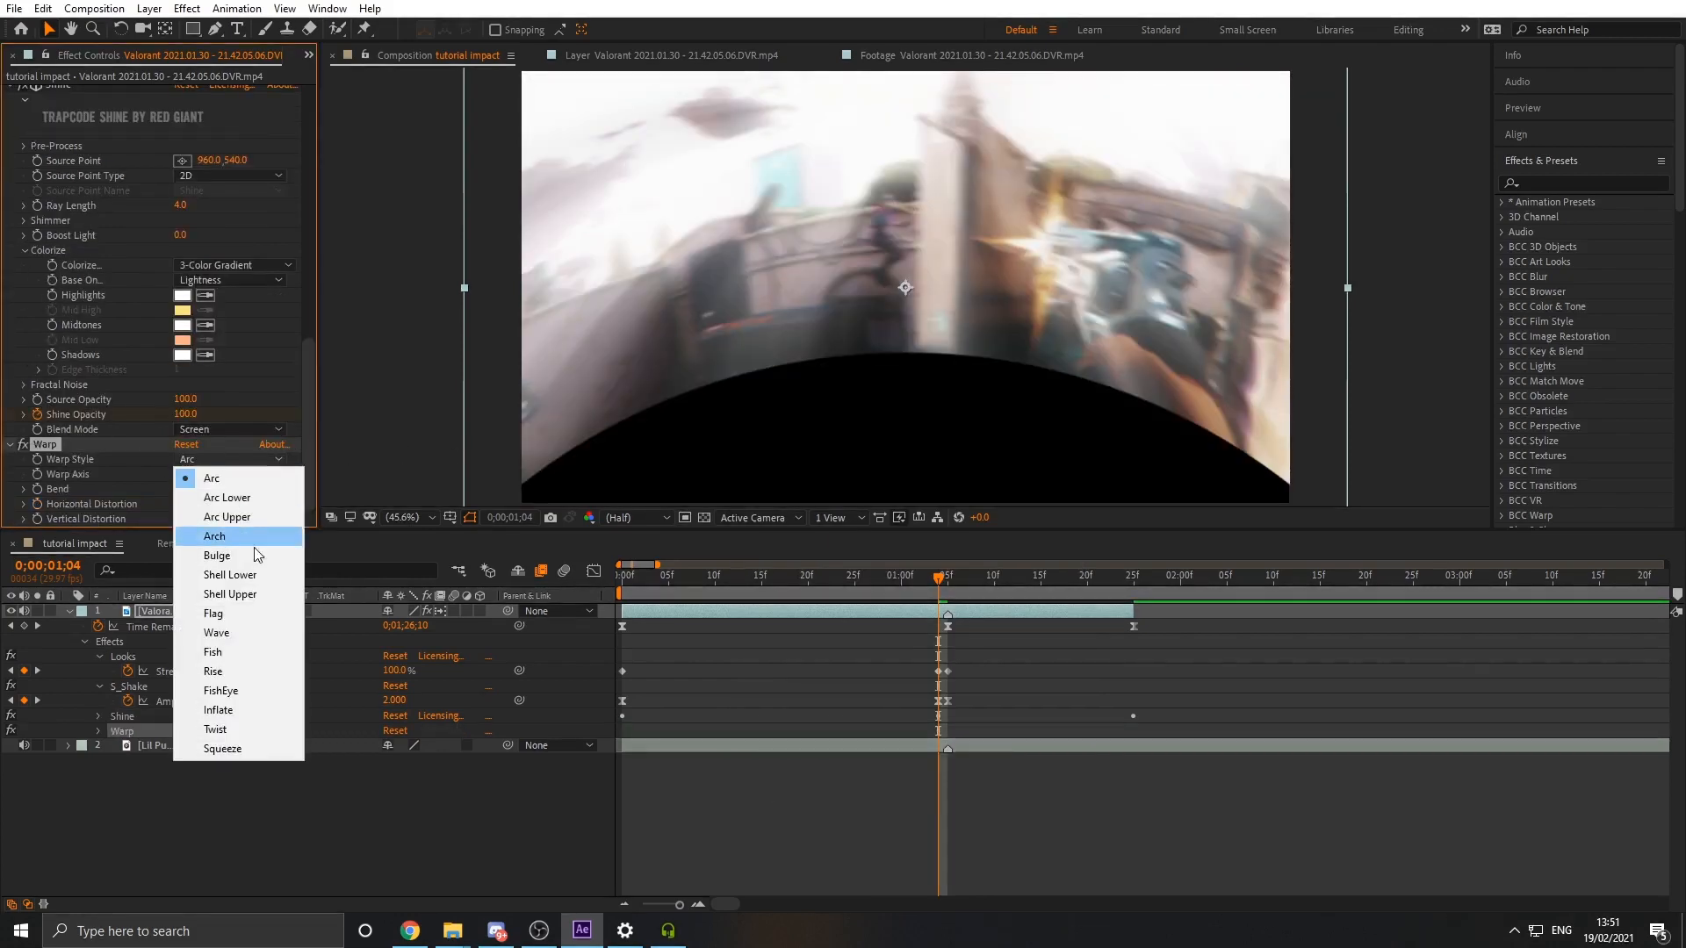
left_click(240, 690)
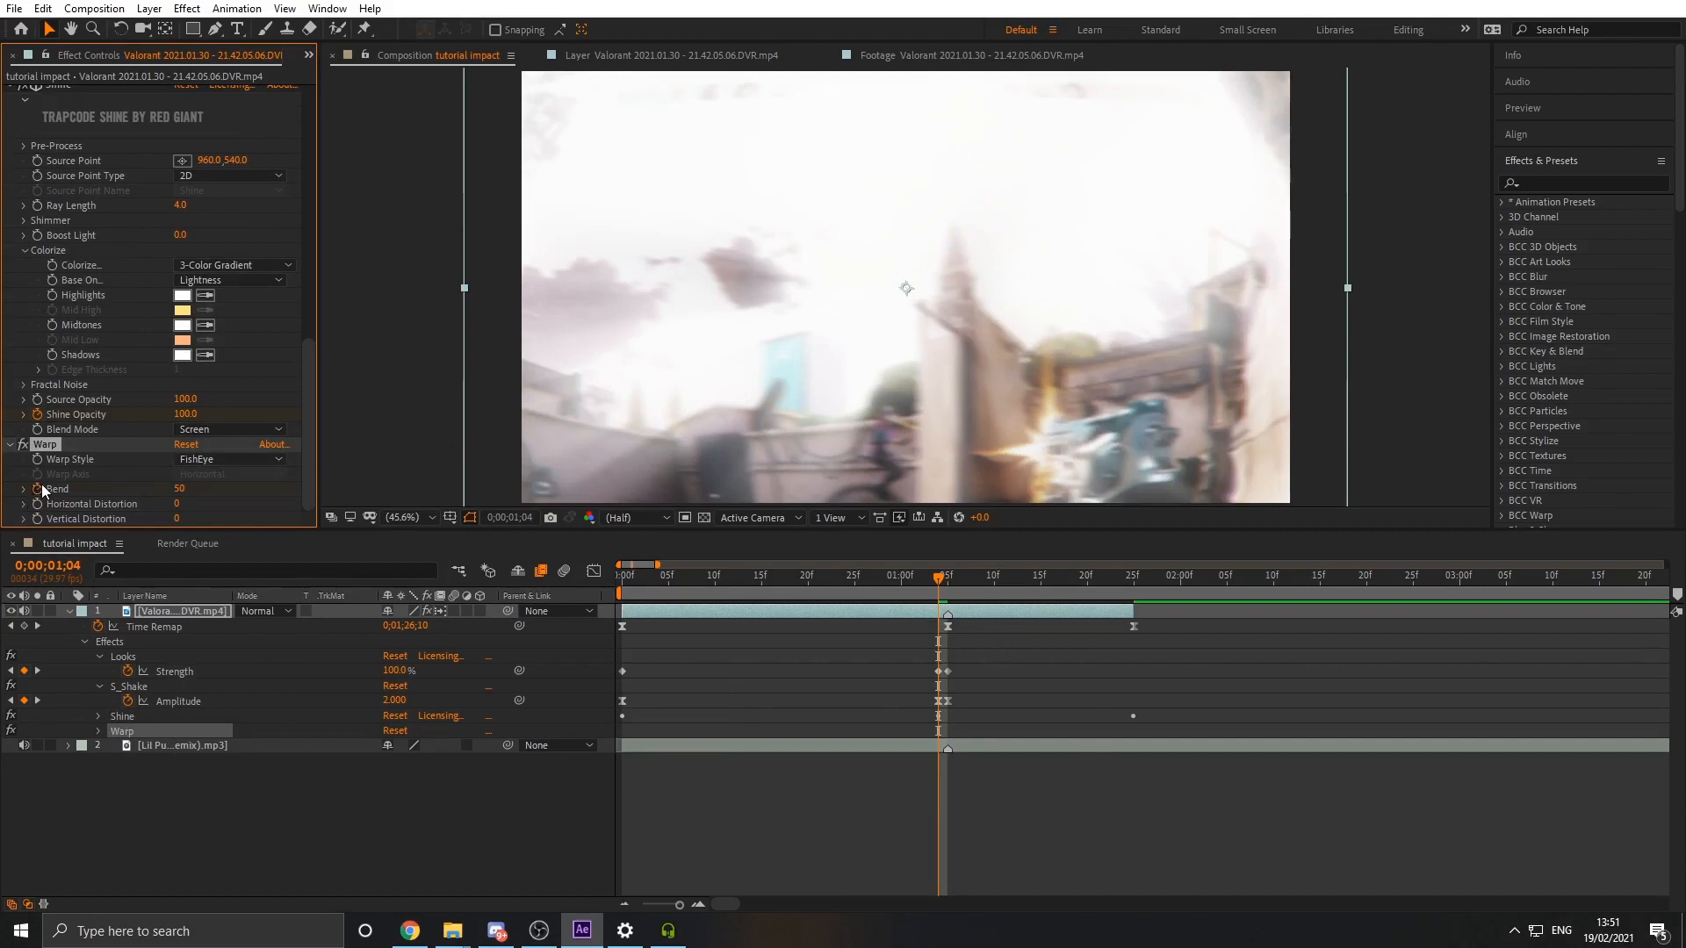
Keyframe Warp Bend at -50 on 0;00;01;04 and at 0 on 0;00;00;00 and 0;00;01;05, and preview the clip
left_click(181, 489)
key("Return")
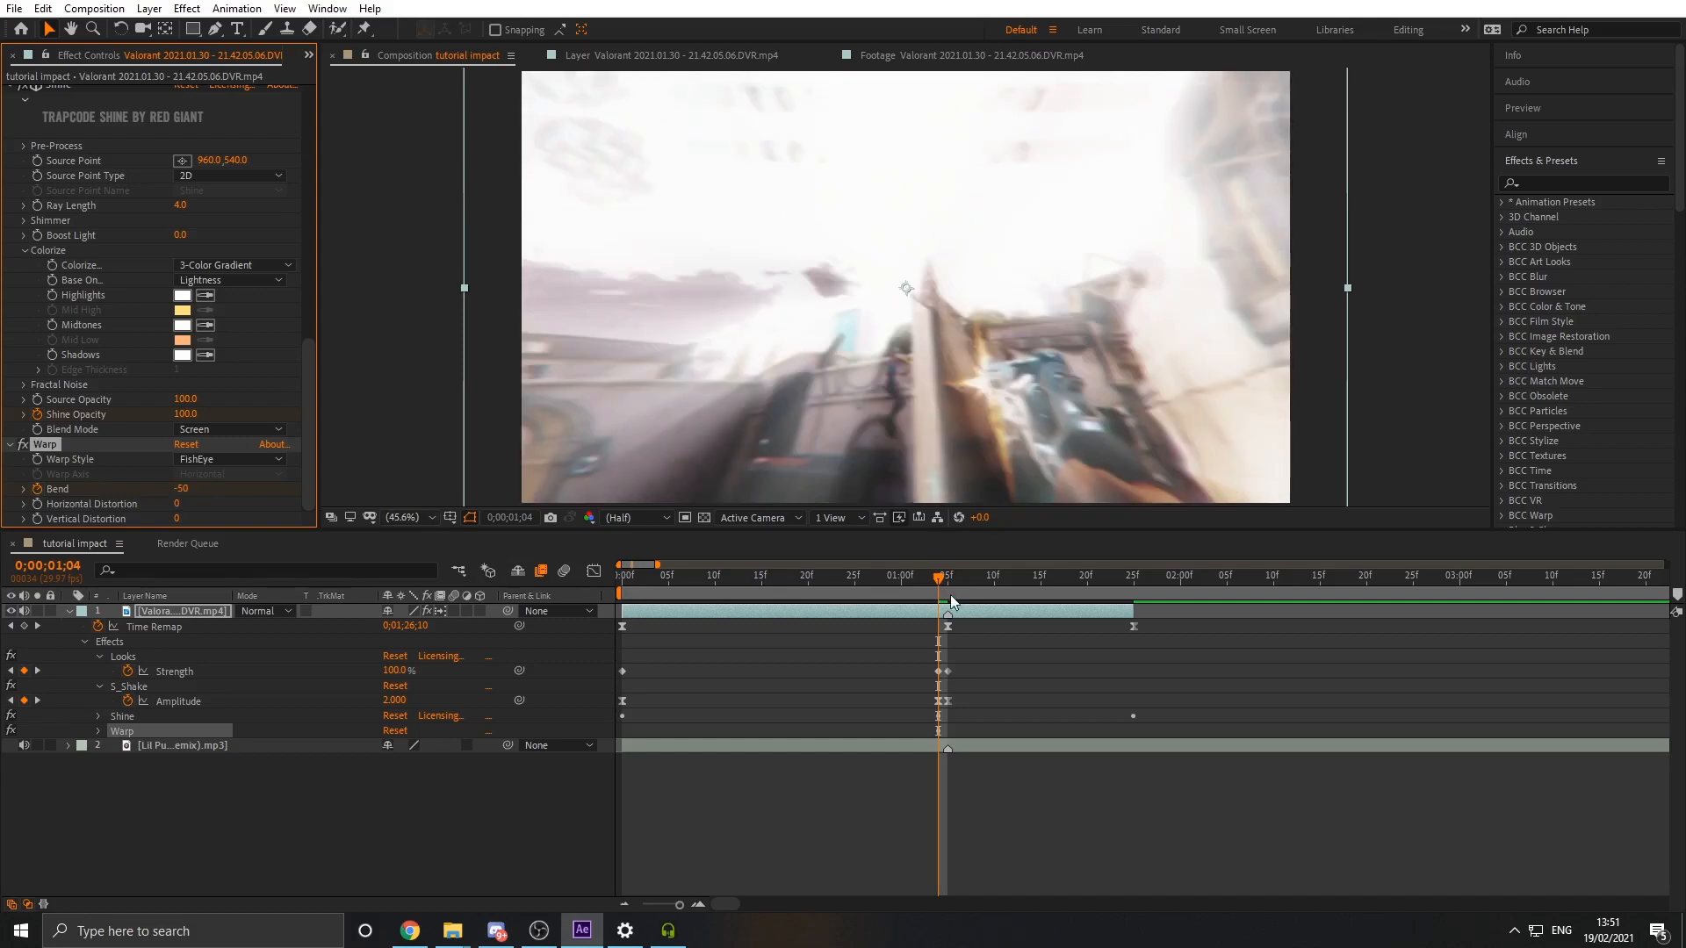
left_click_drag(951, 594, 604, 593)
left_click(186, 490)
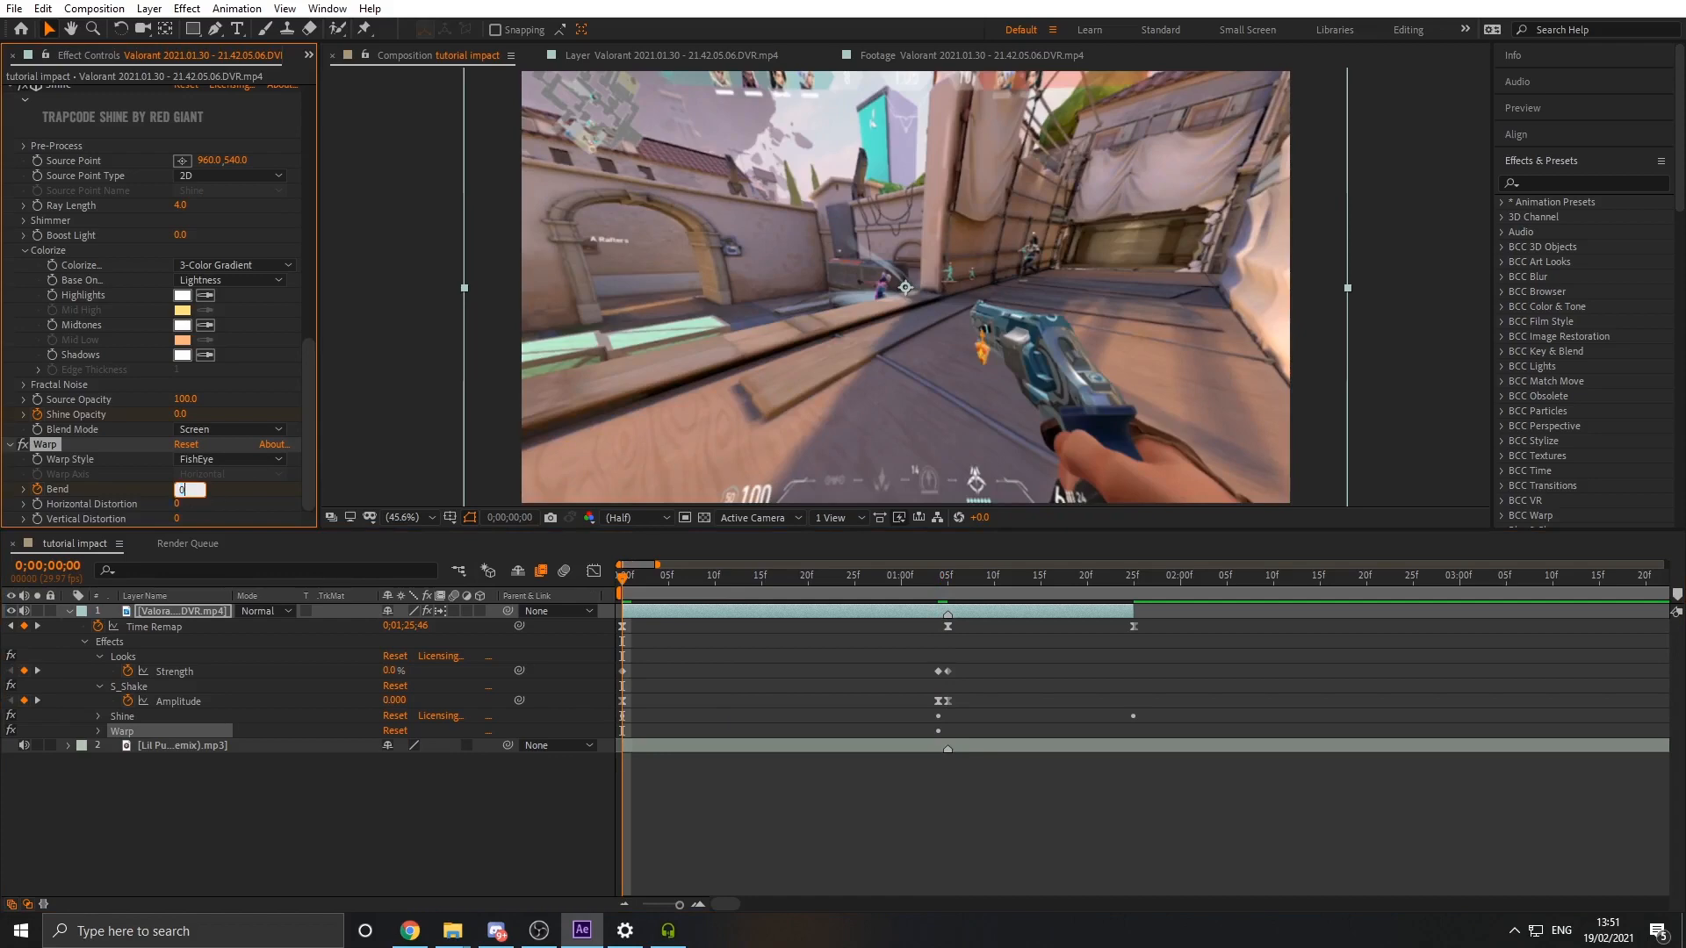
key("Return")
left_click_drag(624, 586, 948, 581)
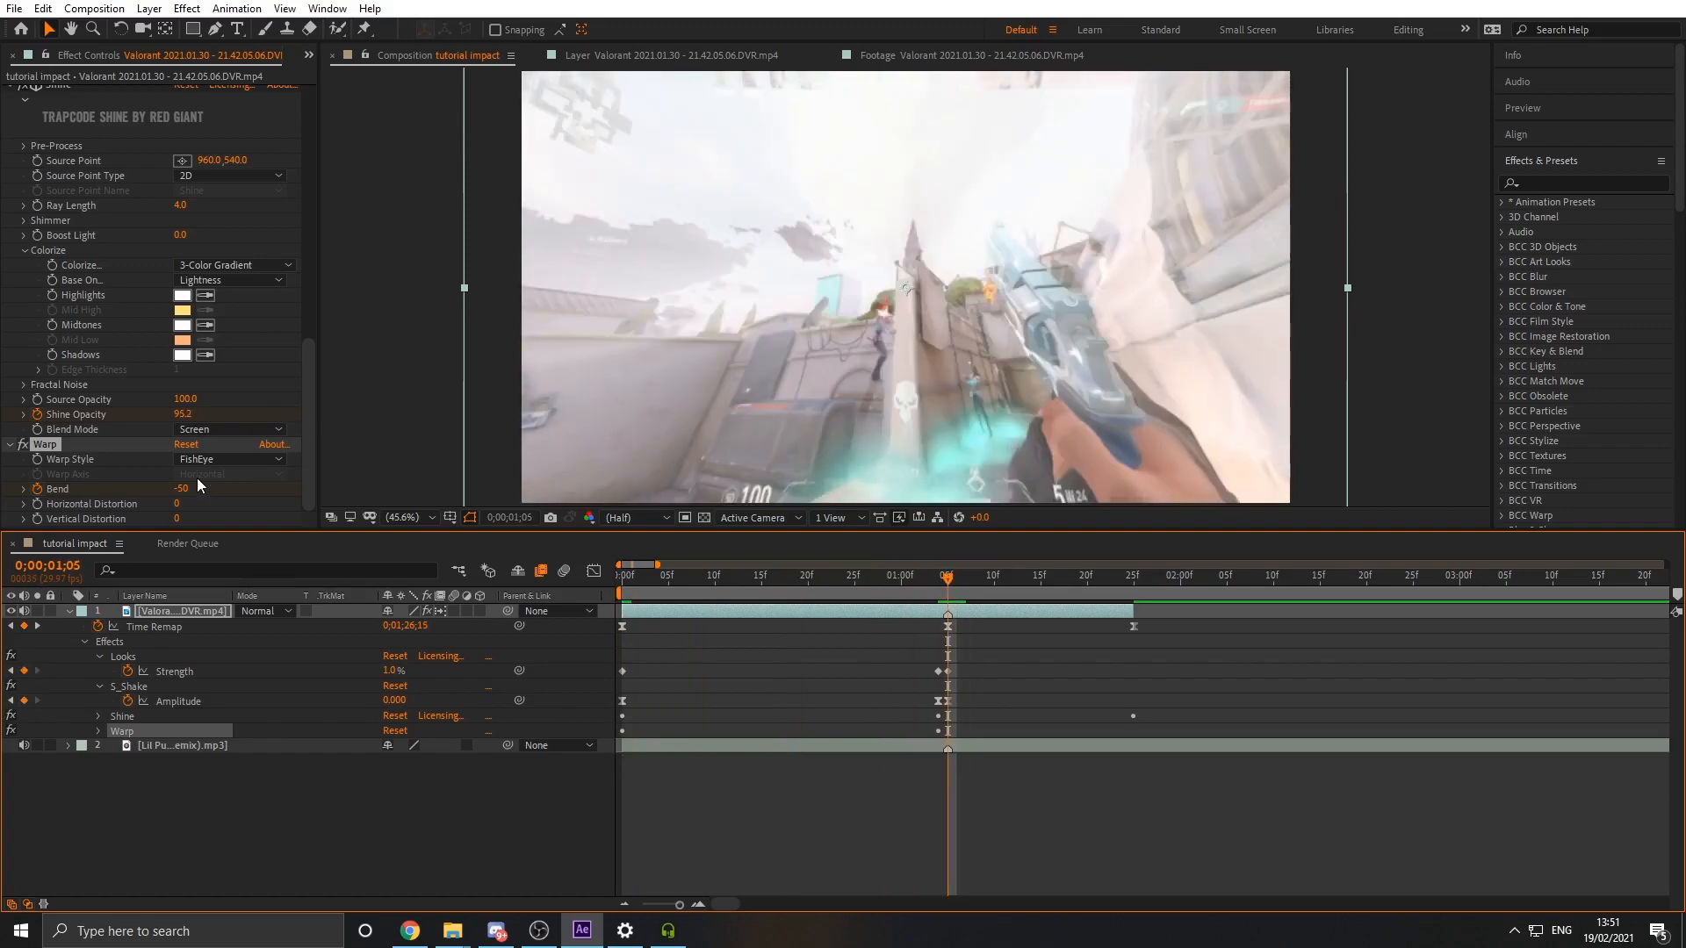
left_click(186, 489)
type("0")
key("Return")
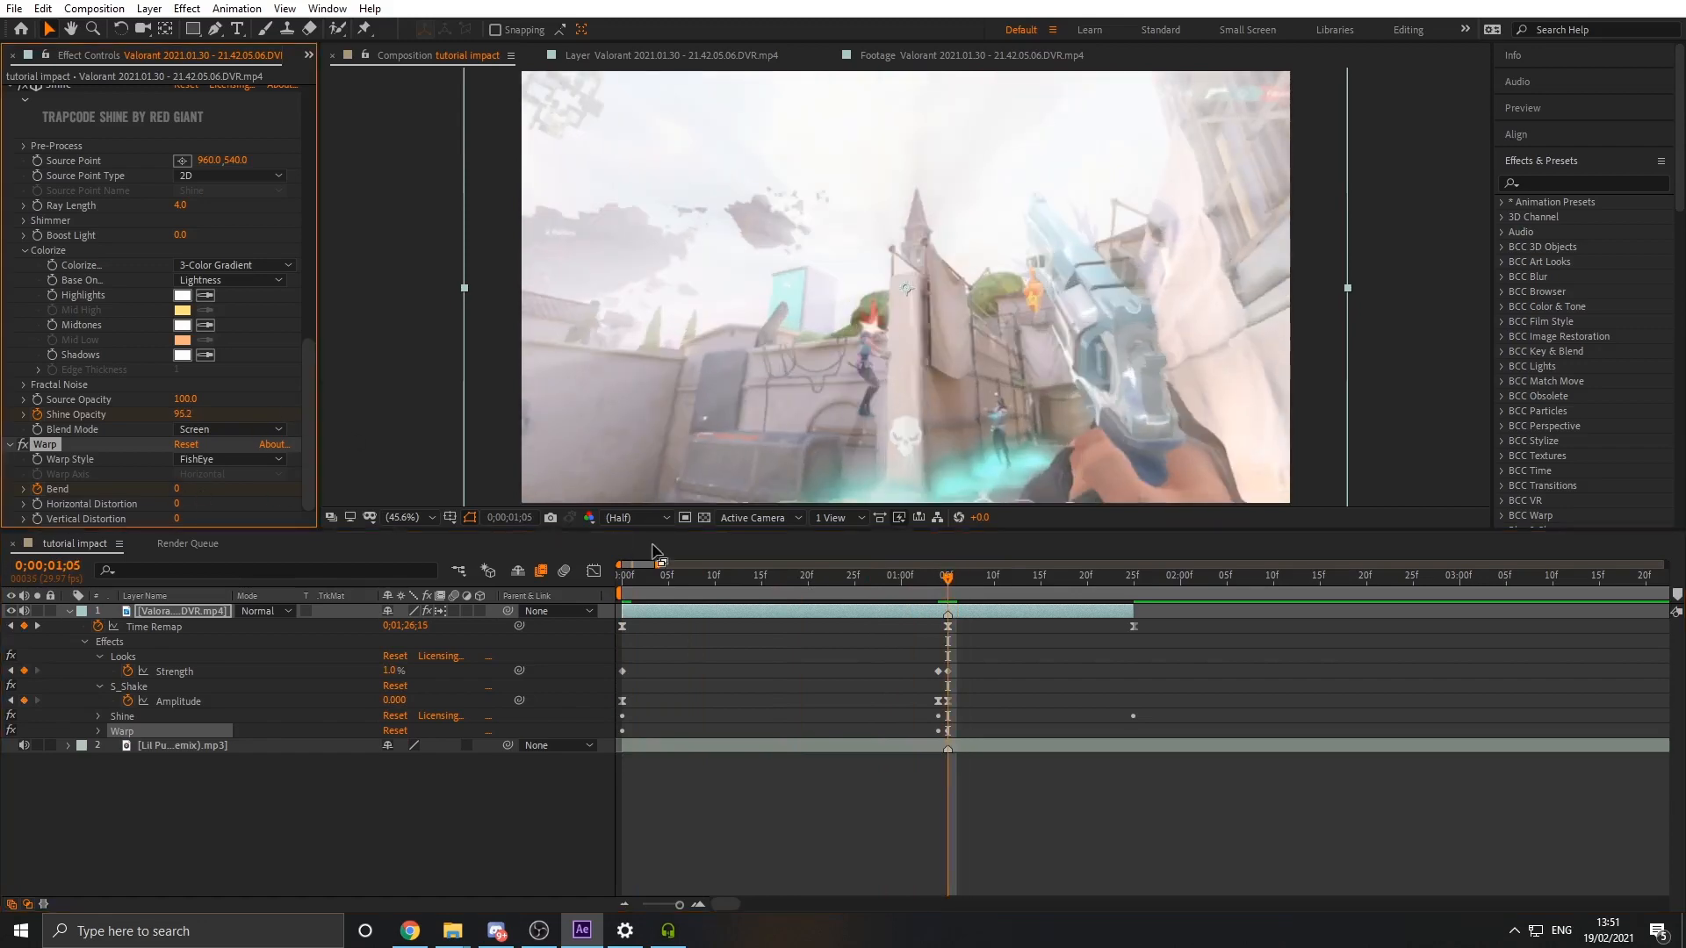
left_click_drag(659, 579, 622, 590)
key("space")
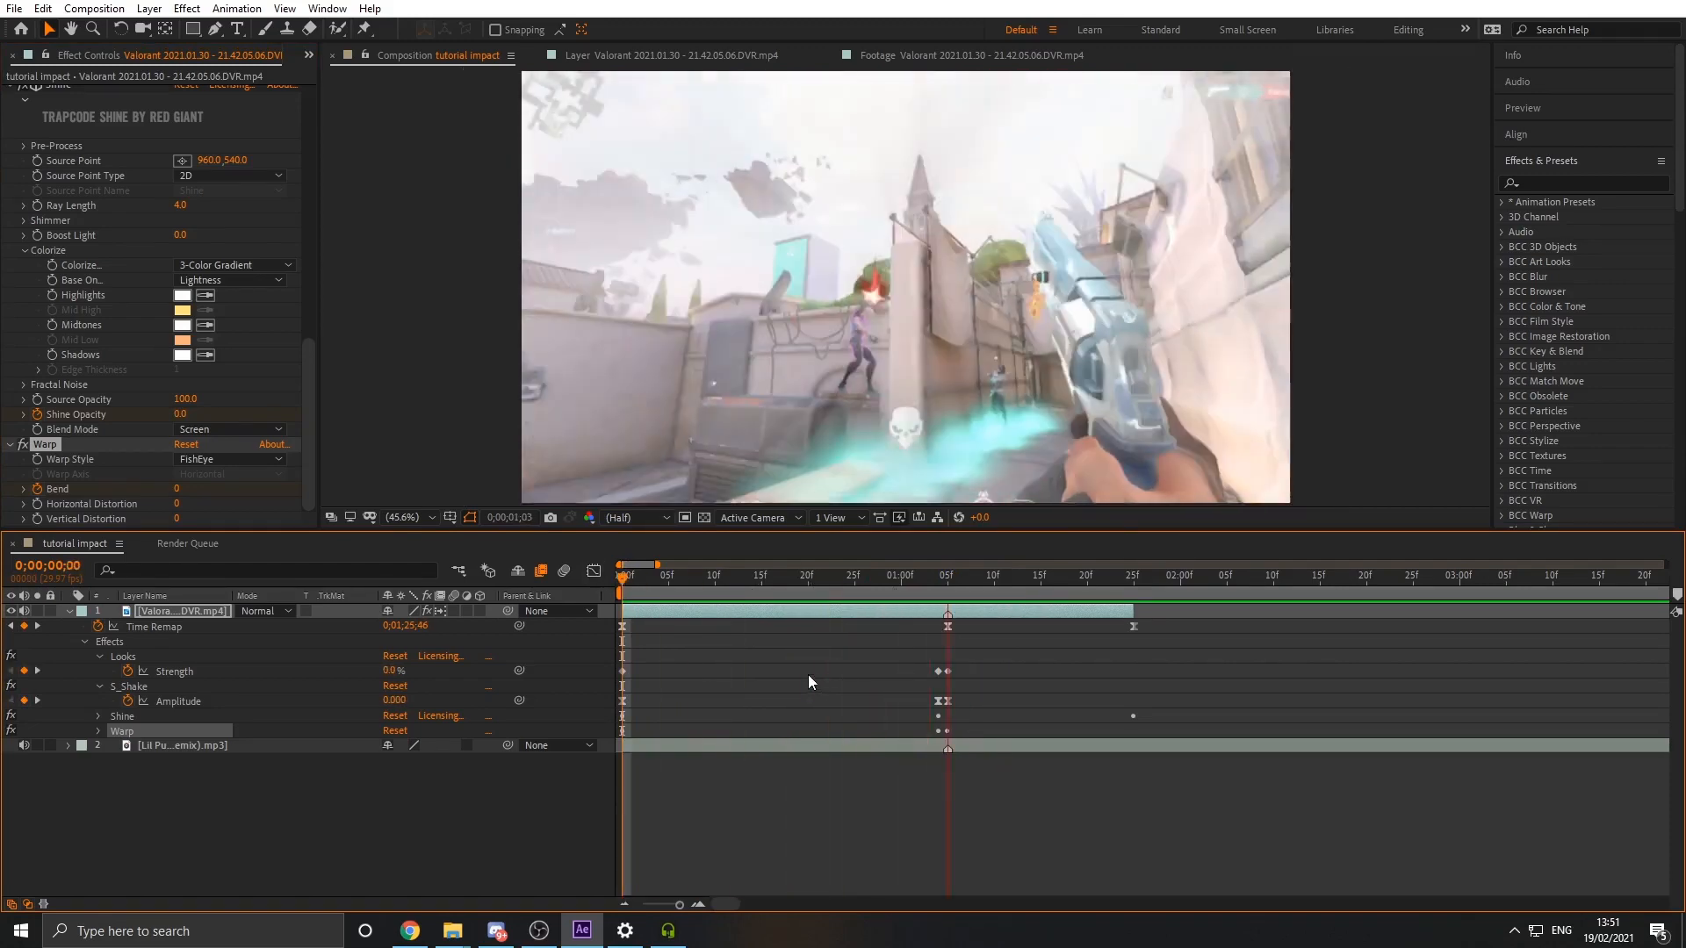
Apply the BCC Lens Blur OBS effect to the Valorant clip with the playhead at 0;00;01;04
left_click(947, 579)
key("Page_Up")
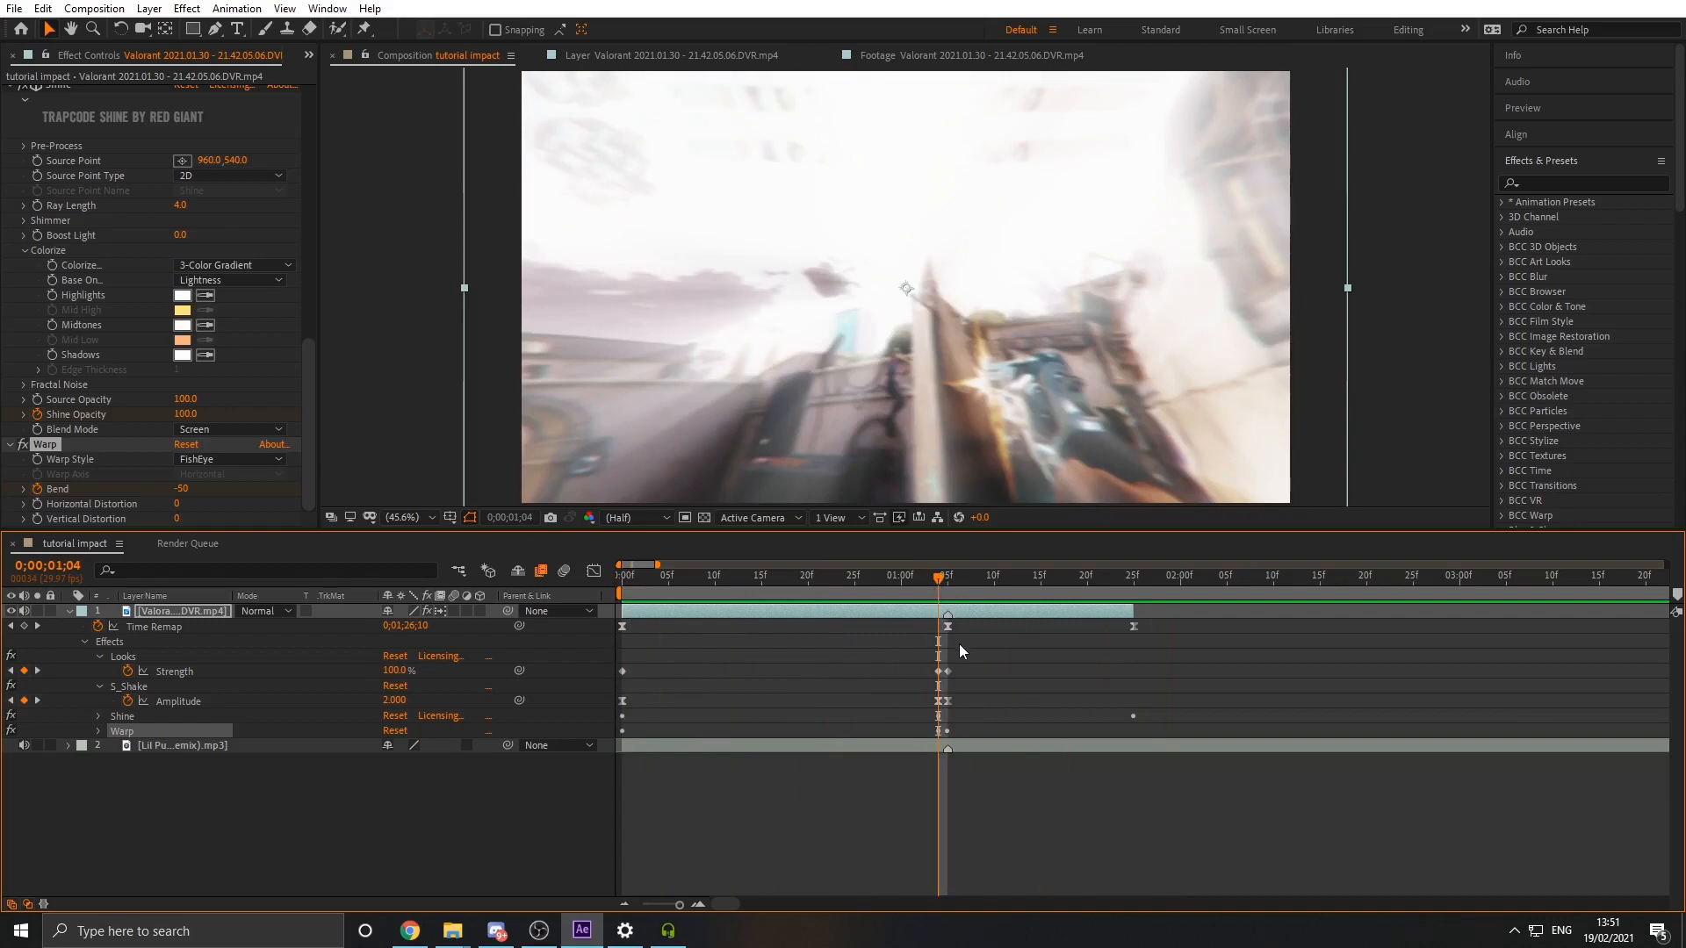
key("ctrl+space")
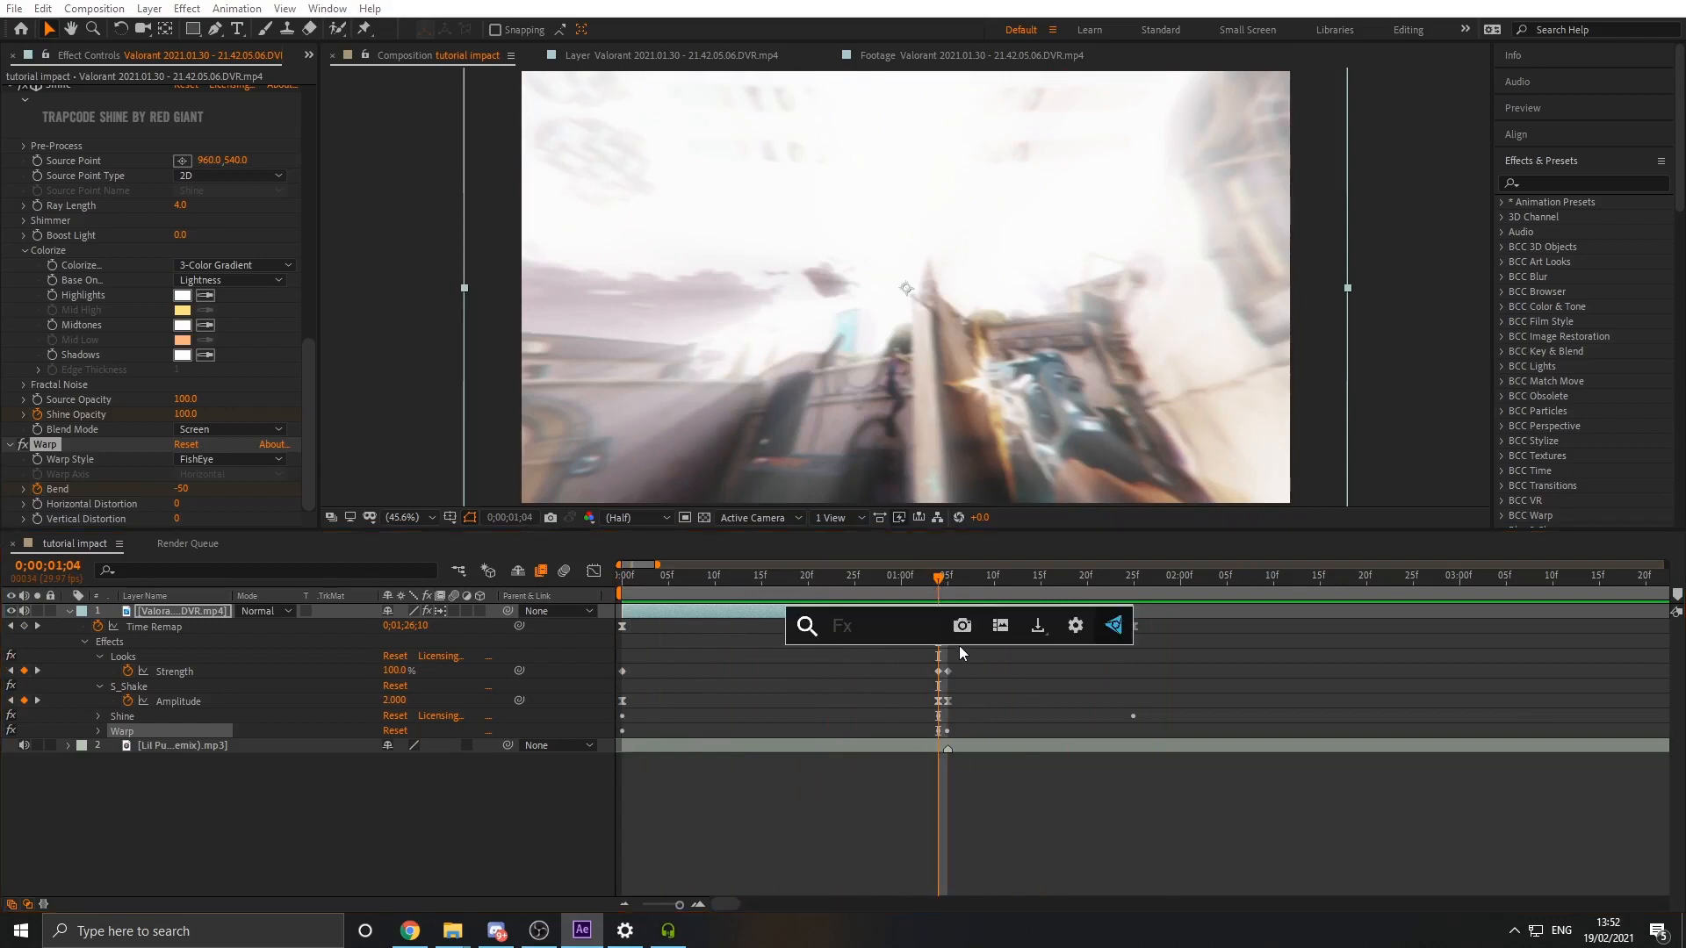
type("bl")
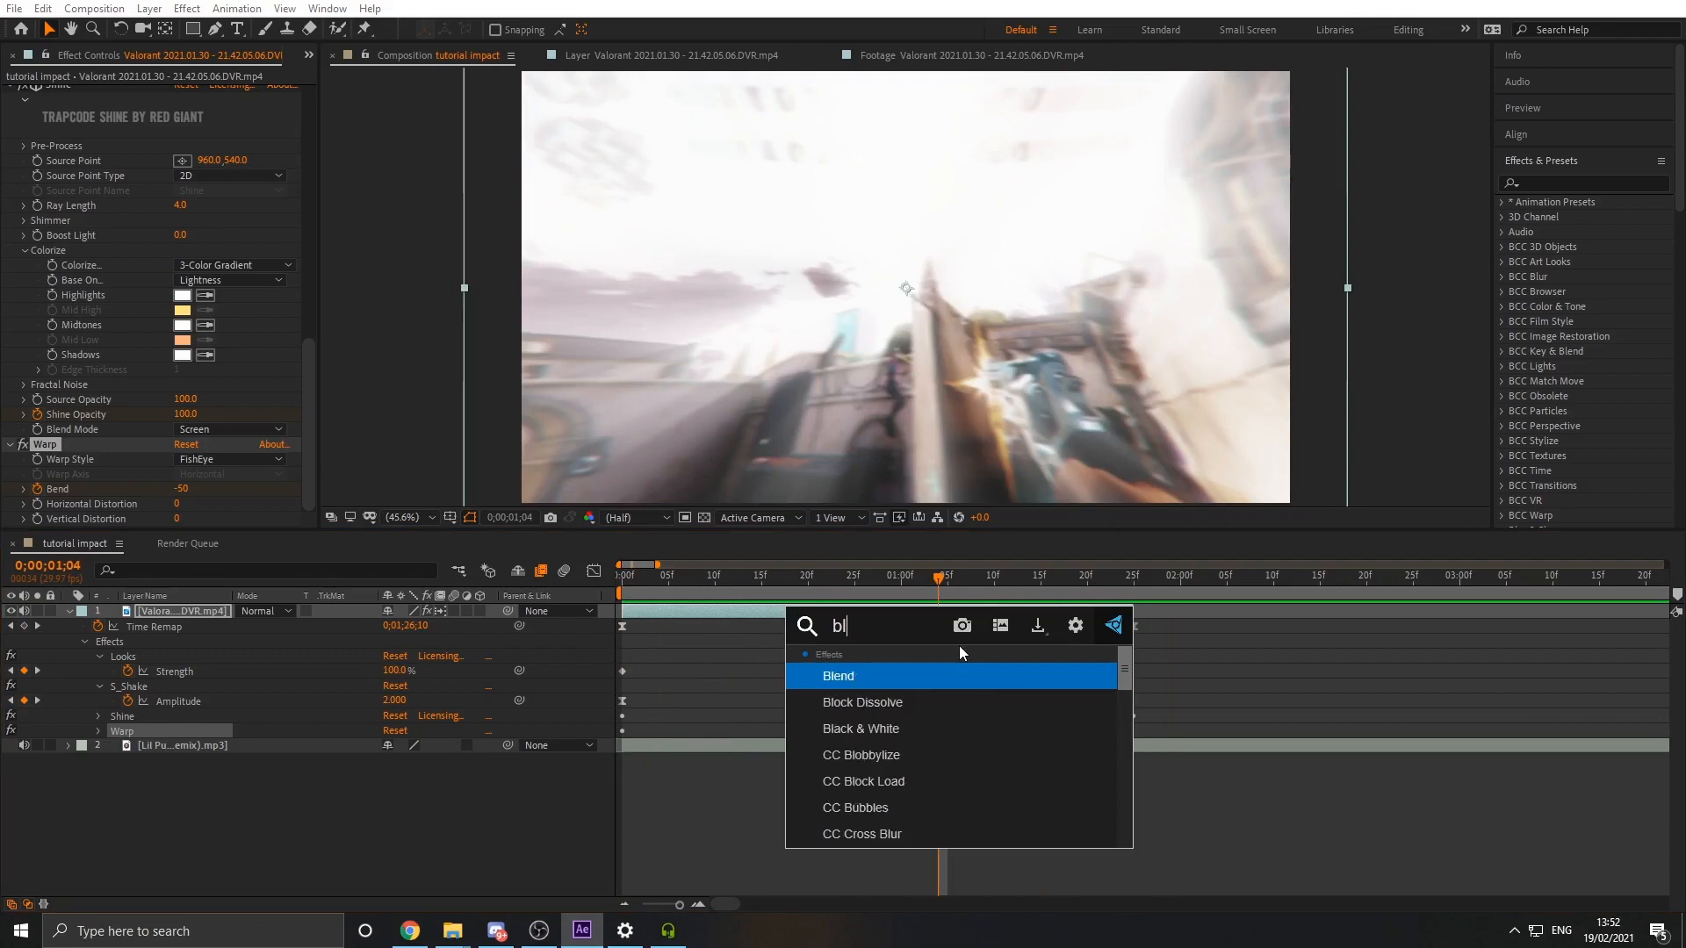
type("ur")
scroll(913, 747, "down", 8)
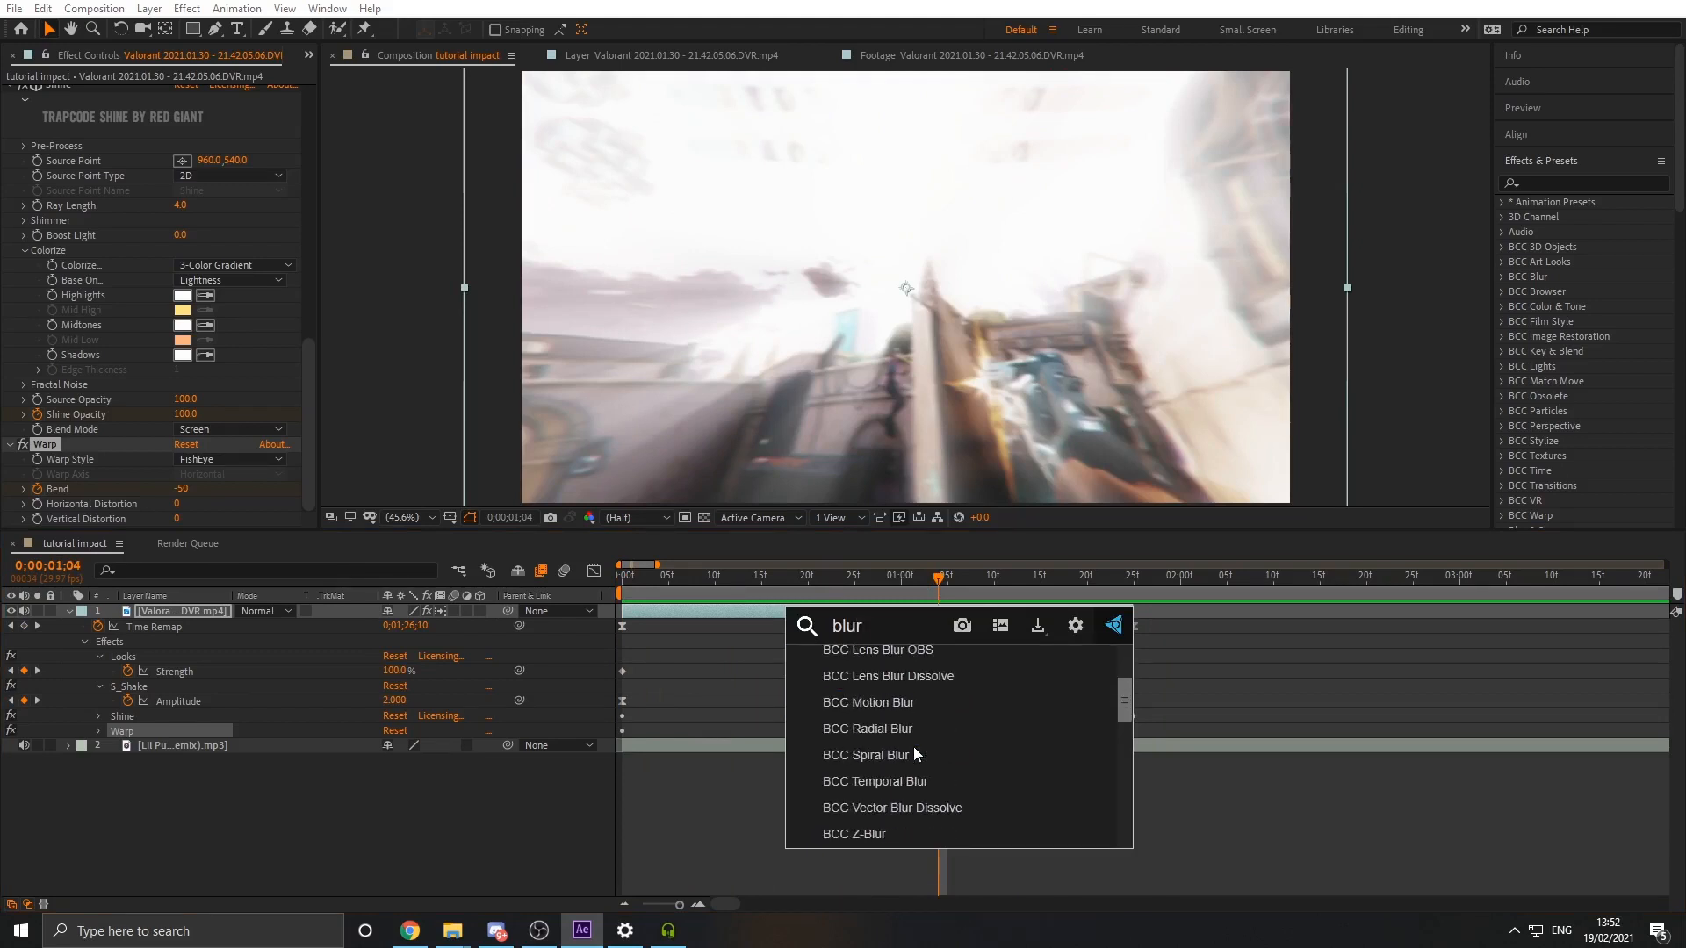
scroll(914, 746, "up", 1)
left_click(913, 695)
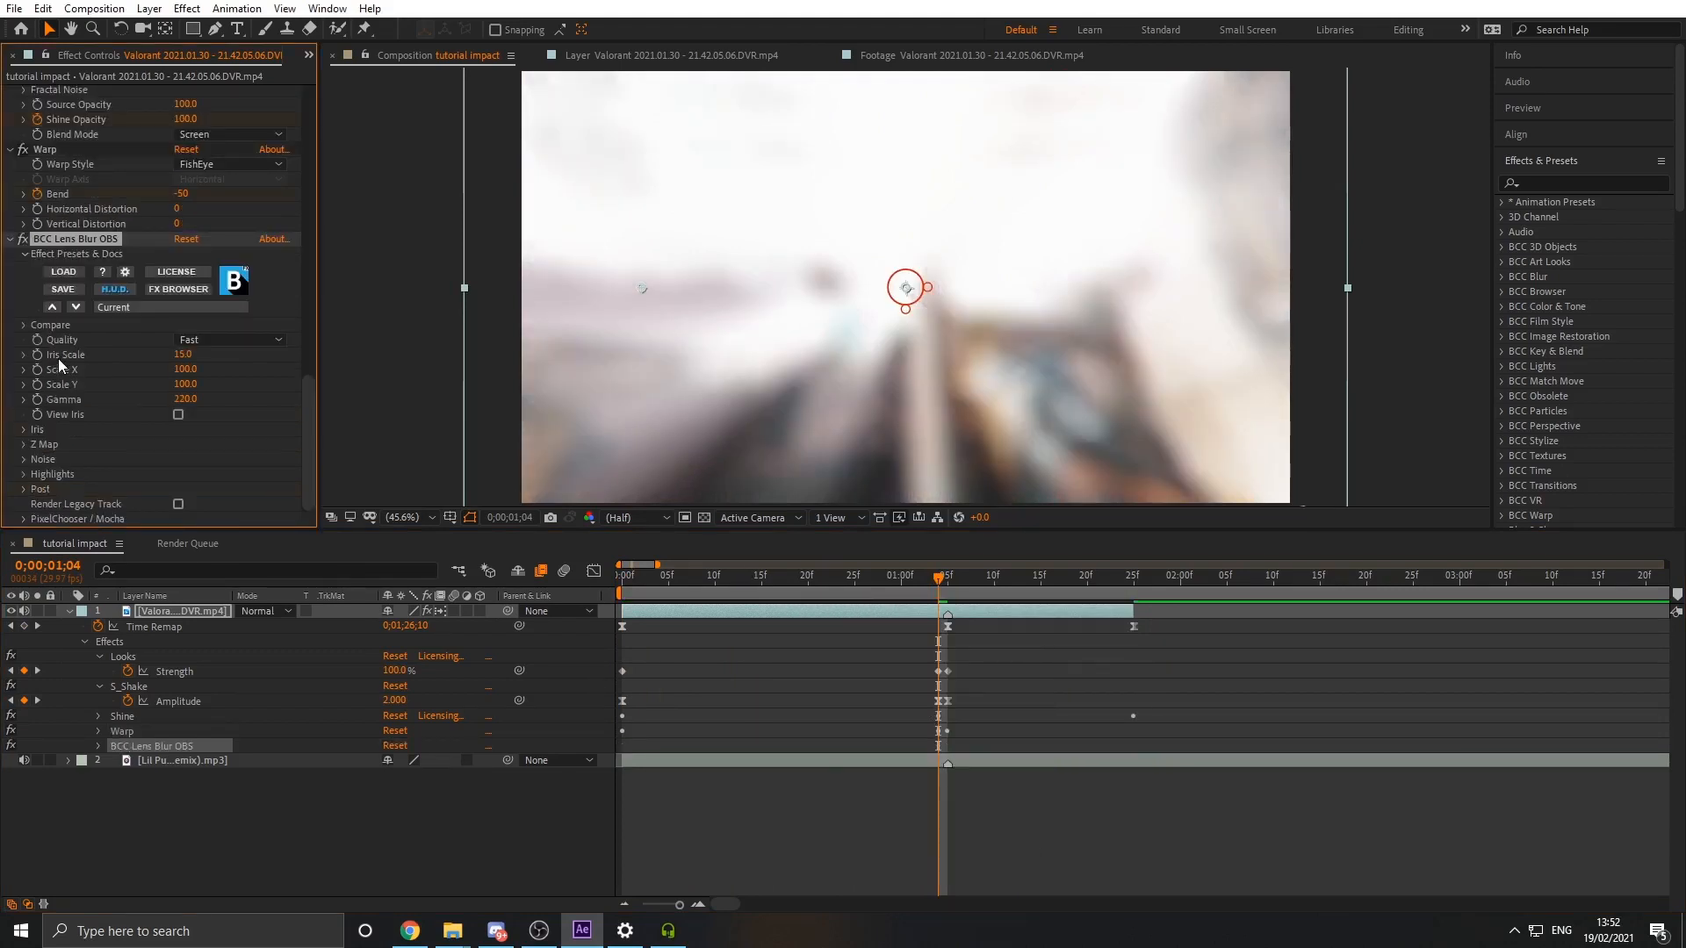
Keyframe the lens blur's Iris Scale at 3 on 0;00;01;04, and set Scale X to 200 and Gamma to 1000
left_click_drag(184, 356, 173, 356)
left_click(184, 356)
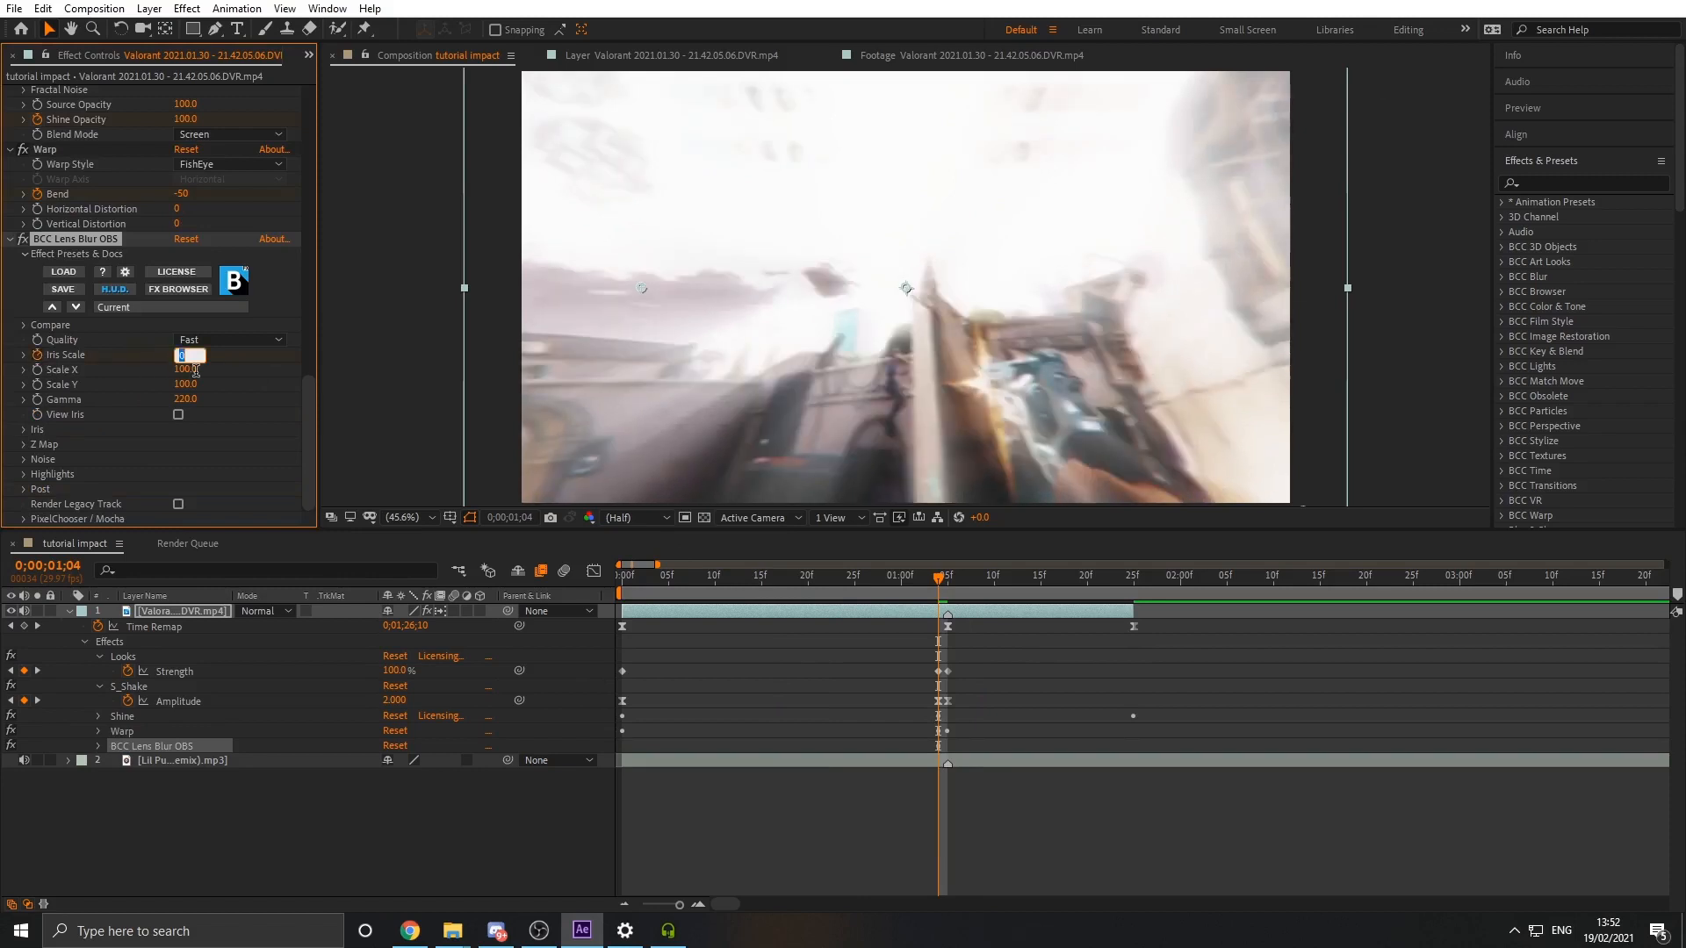
type("3")
key("Return")
left_click(186, 382)
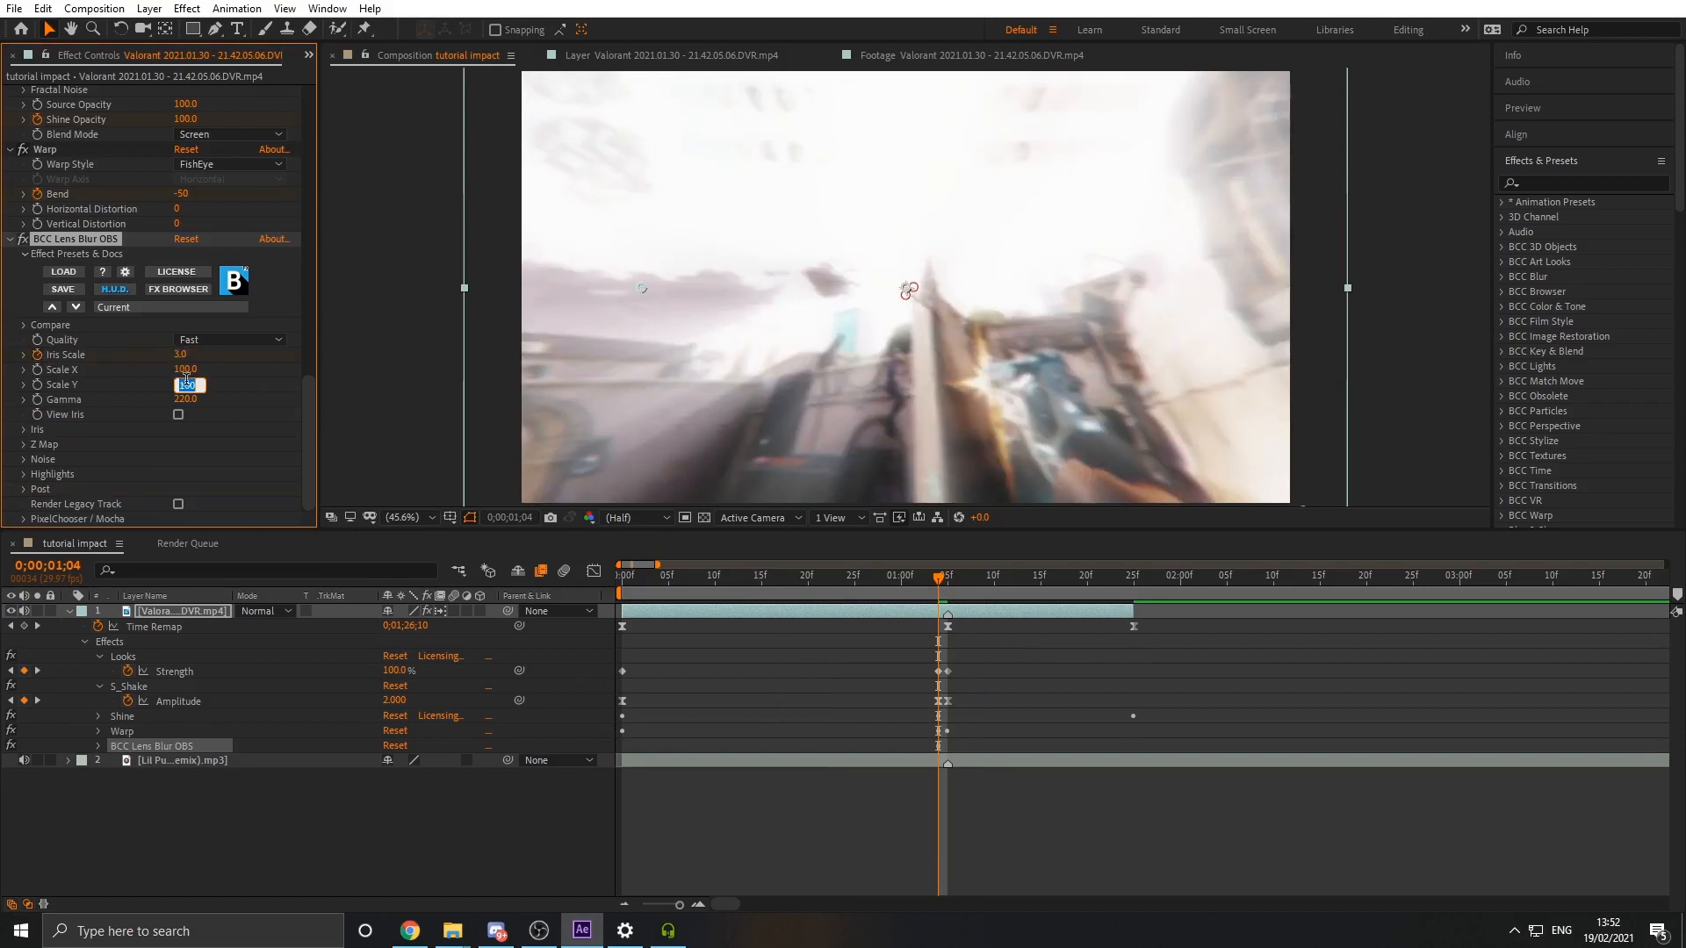
left_click(202, 369)
type("200")
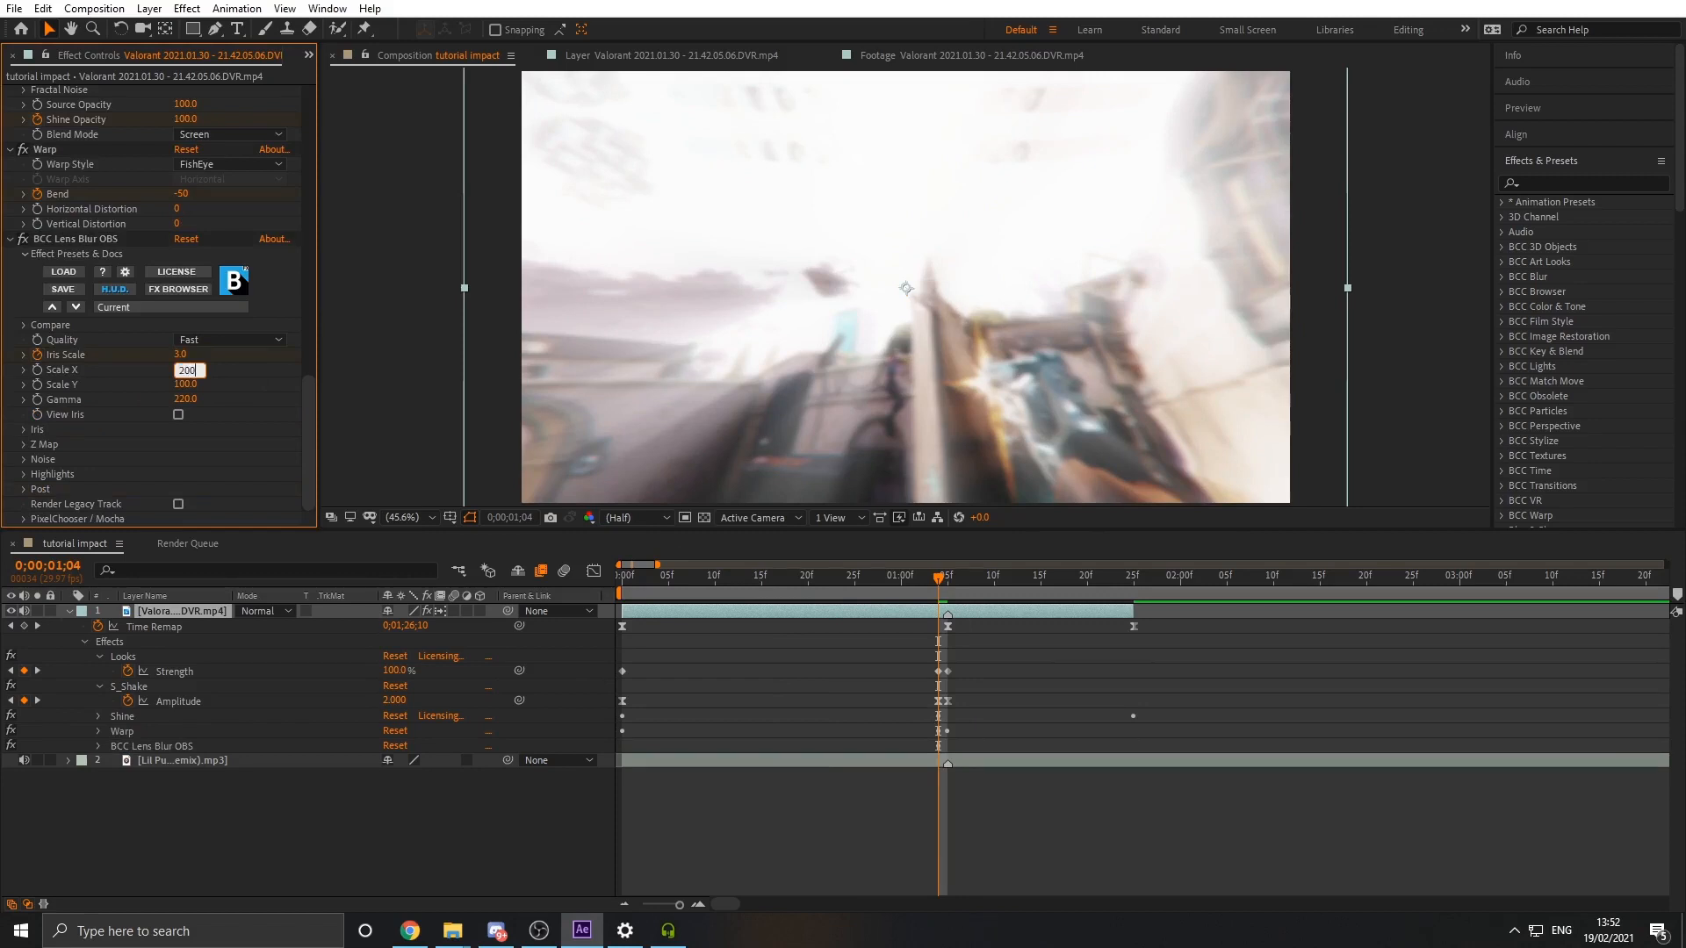
key("Return")
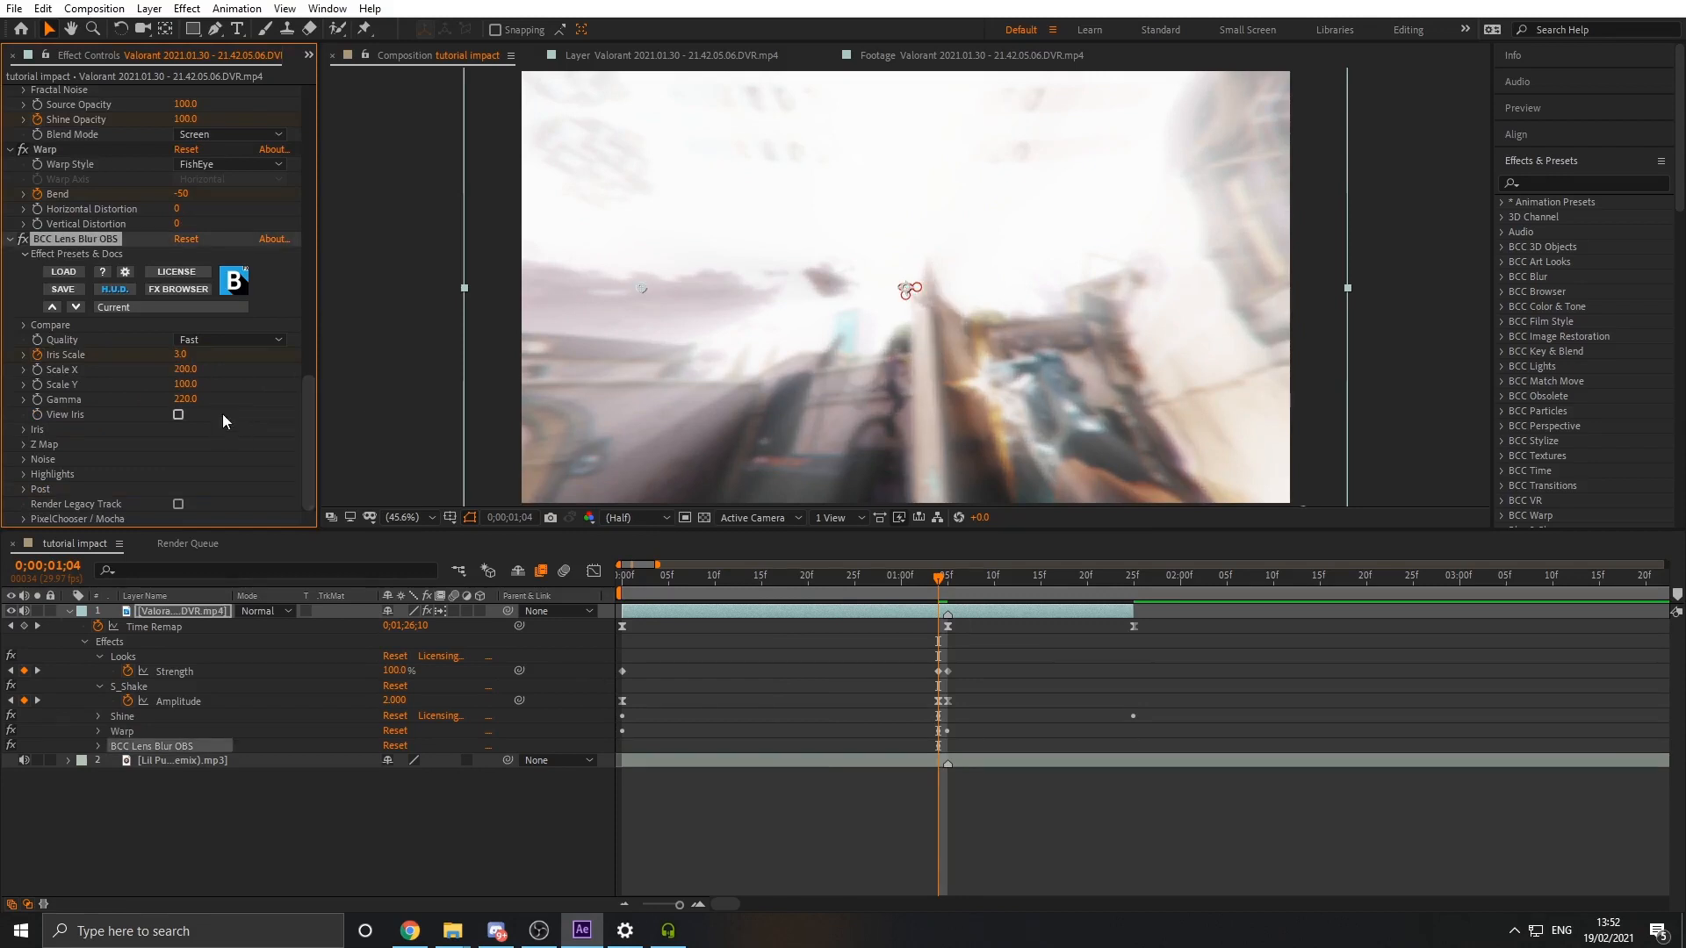
left_click(186, 399)
key("Return")
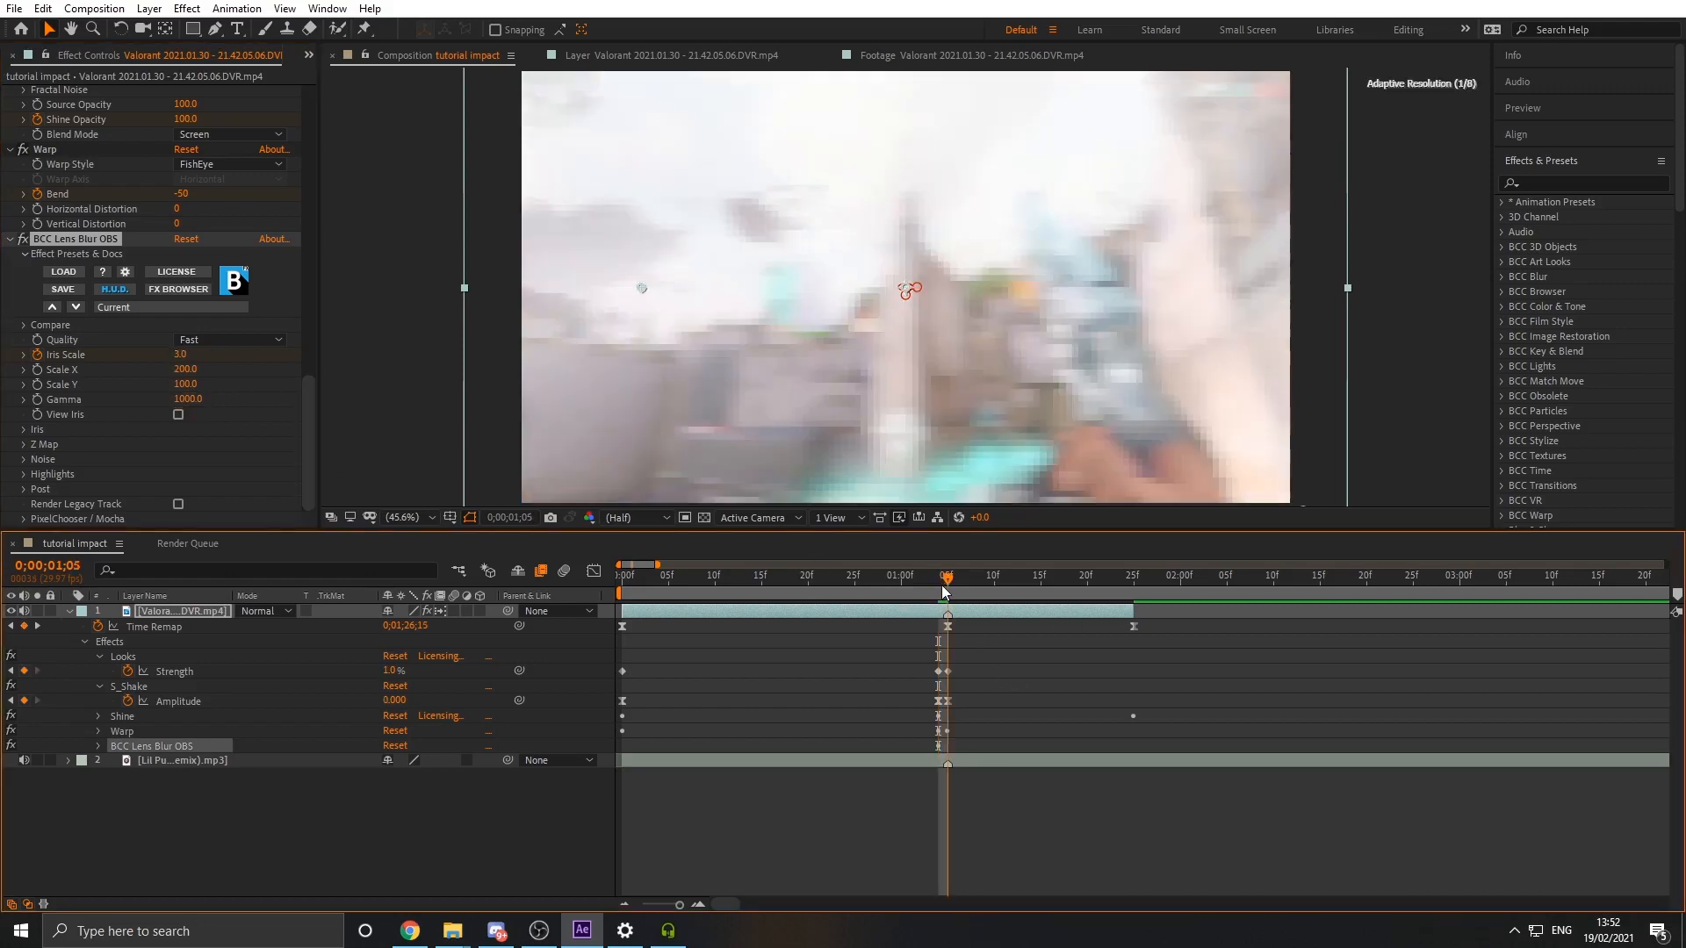
Keyframe the lens blur's Iris Scale at 0 on 0;00;00;00 and 0;00;01;05, and preview the clip
key("Home")
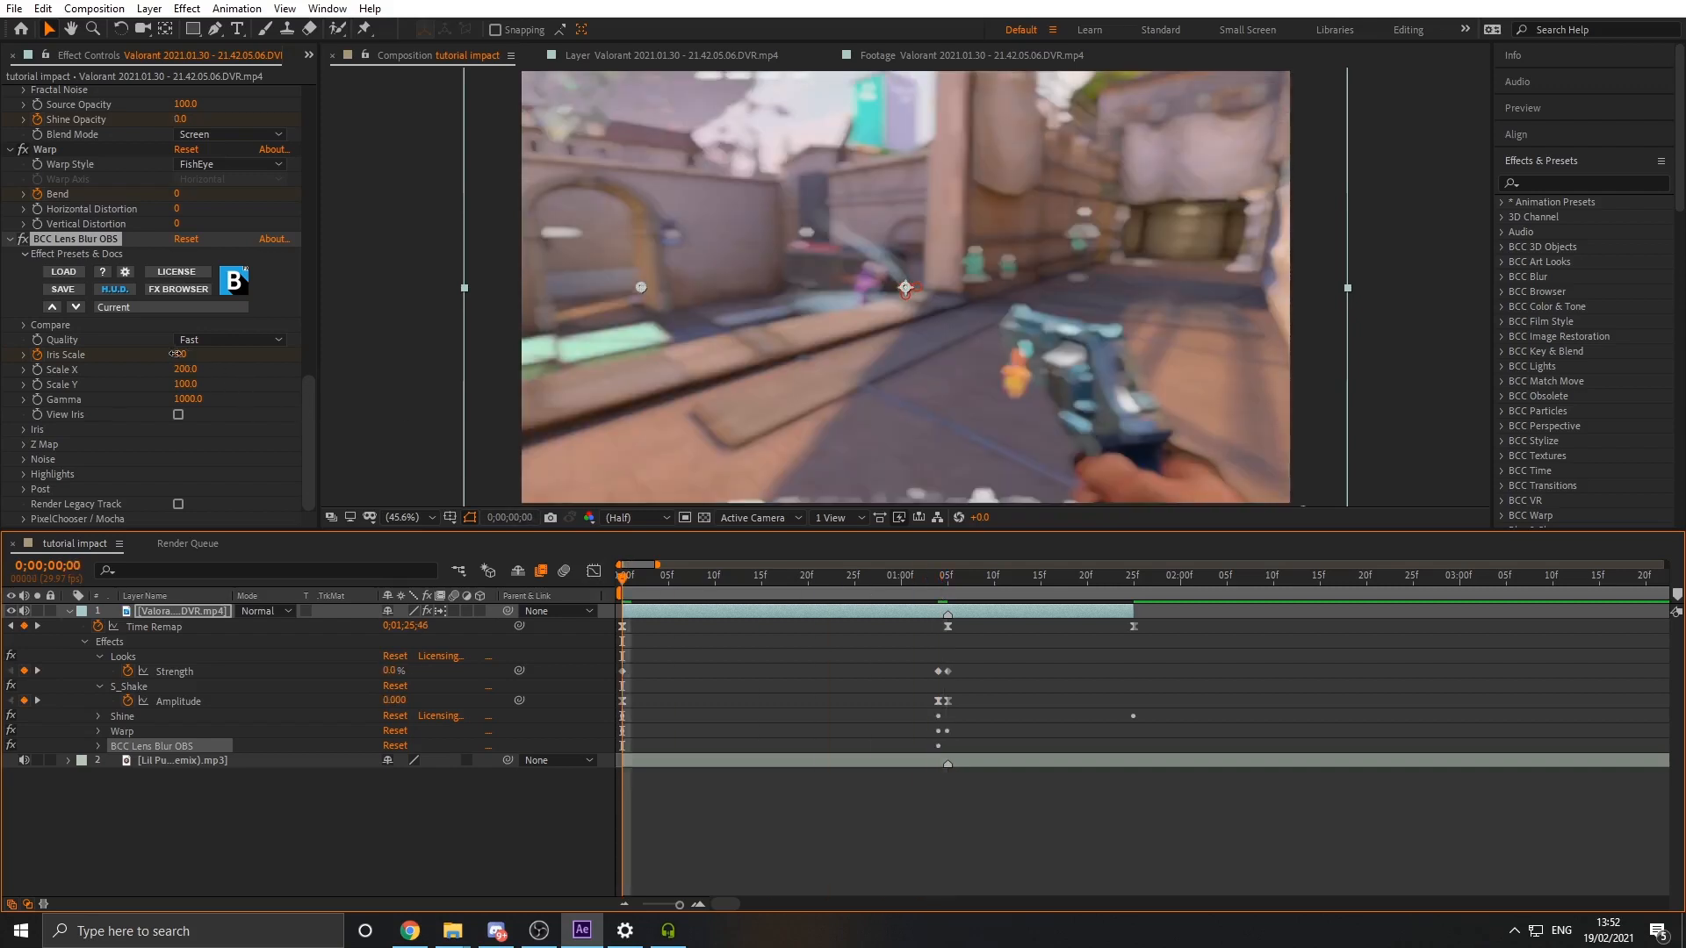
mouse_move(657, 565)
left_mouse_down()
mouse_move(788, 564)
mouse_move(675, 565)
left_mouse_up()
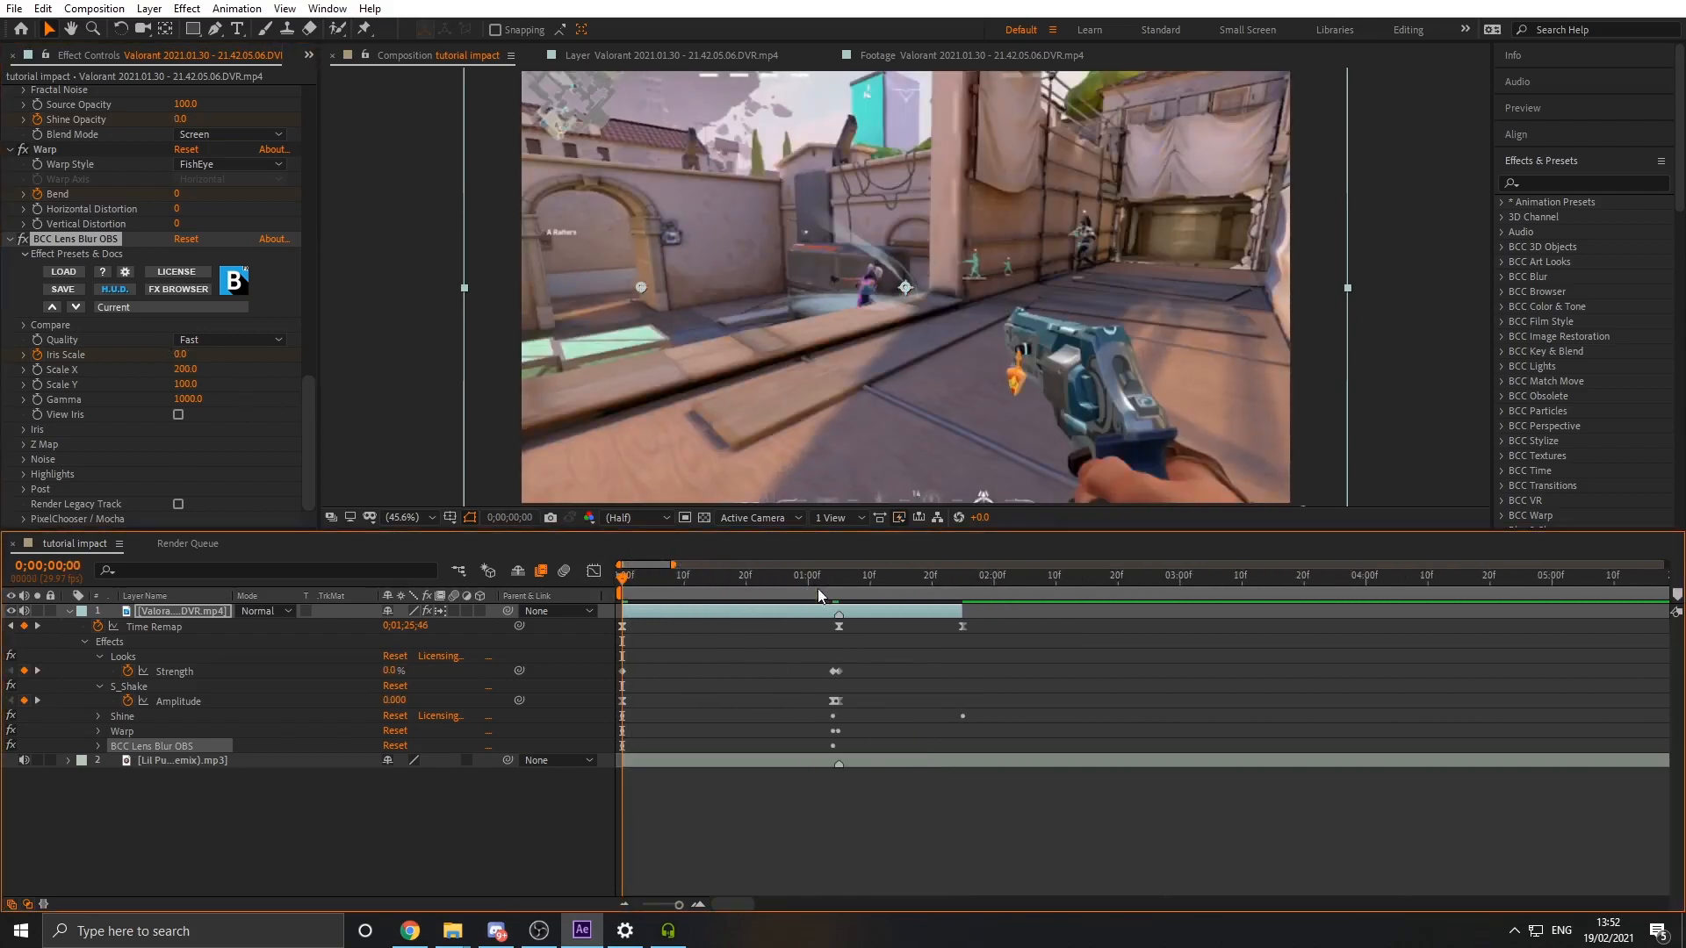
left_click_drag(818, 596, 566, 579)
key("space")
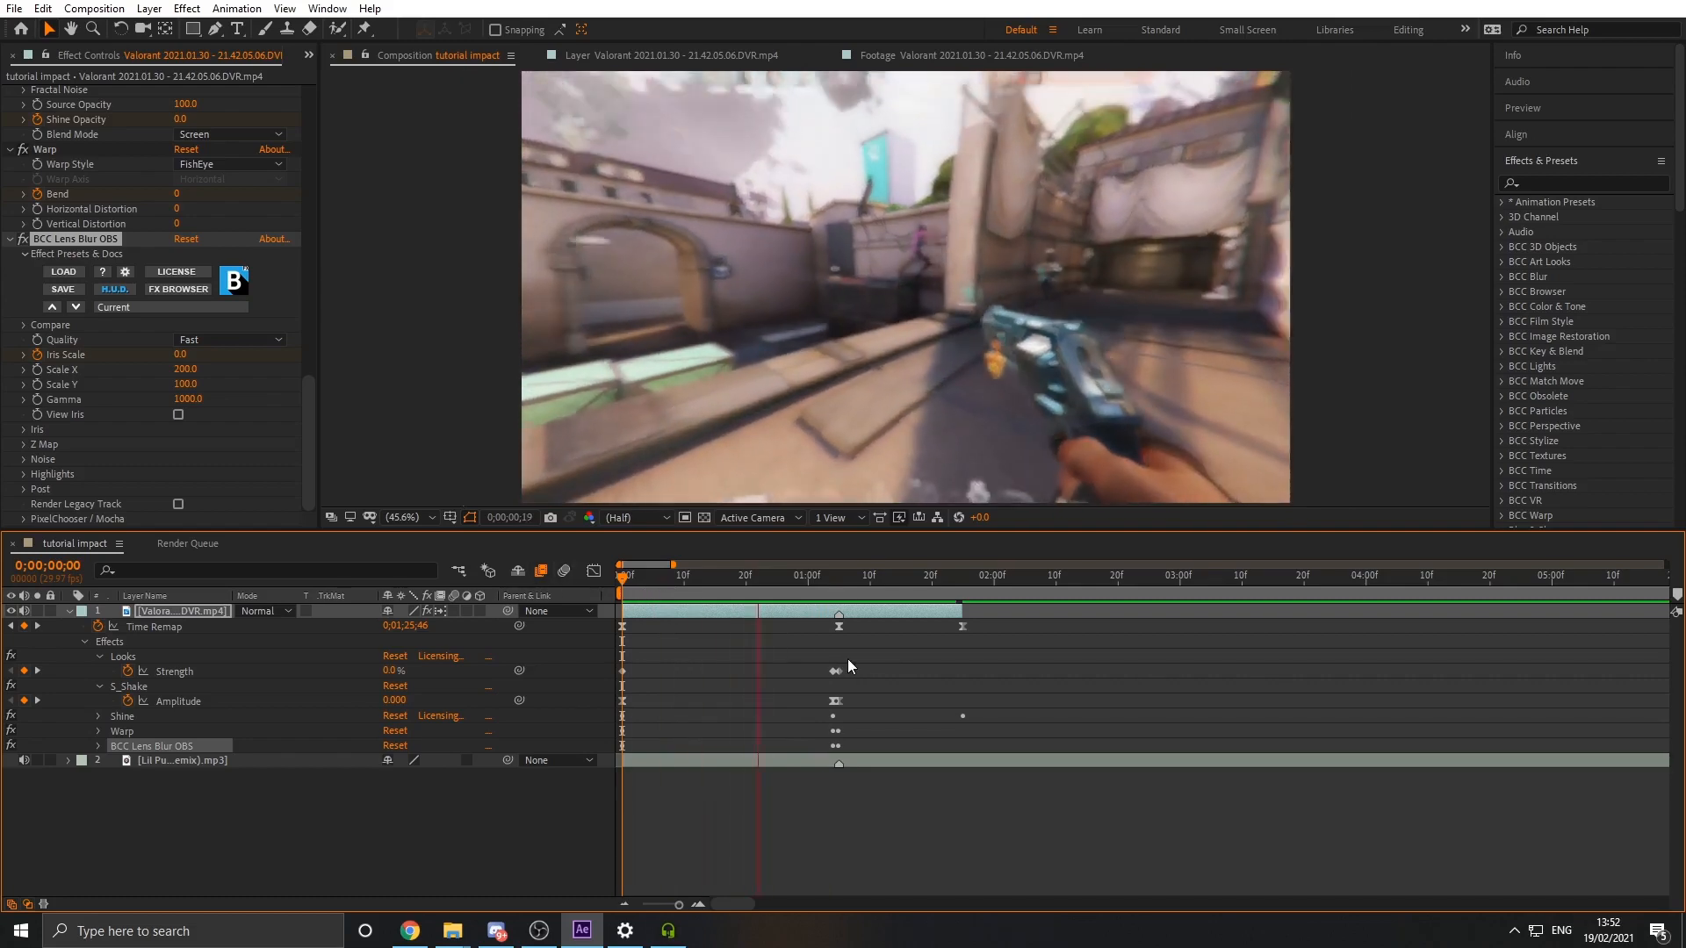
left_click(826, 587)
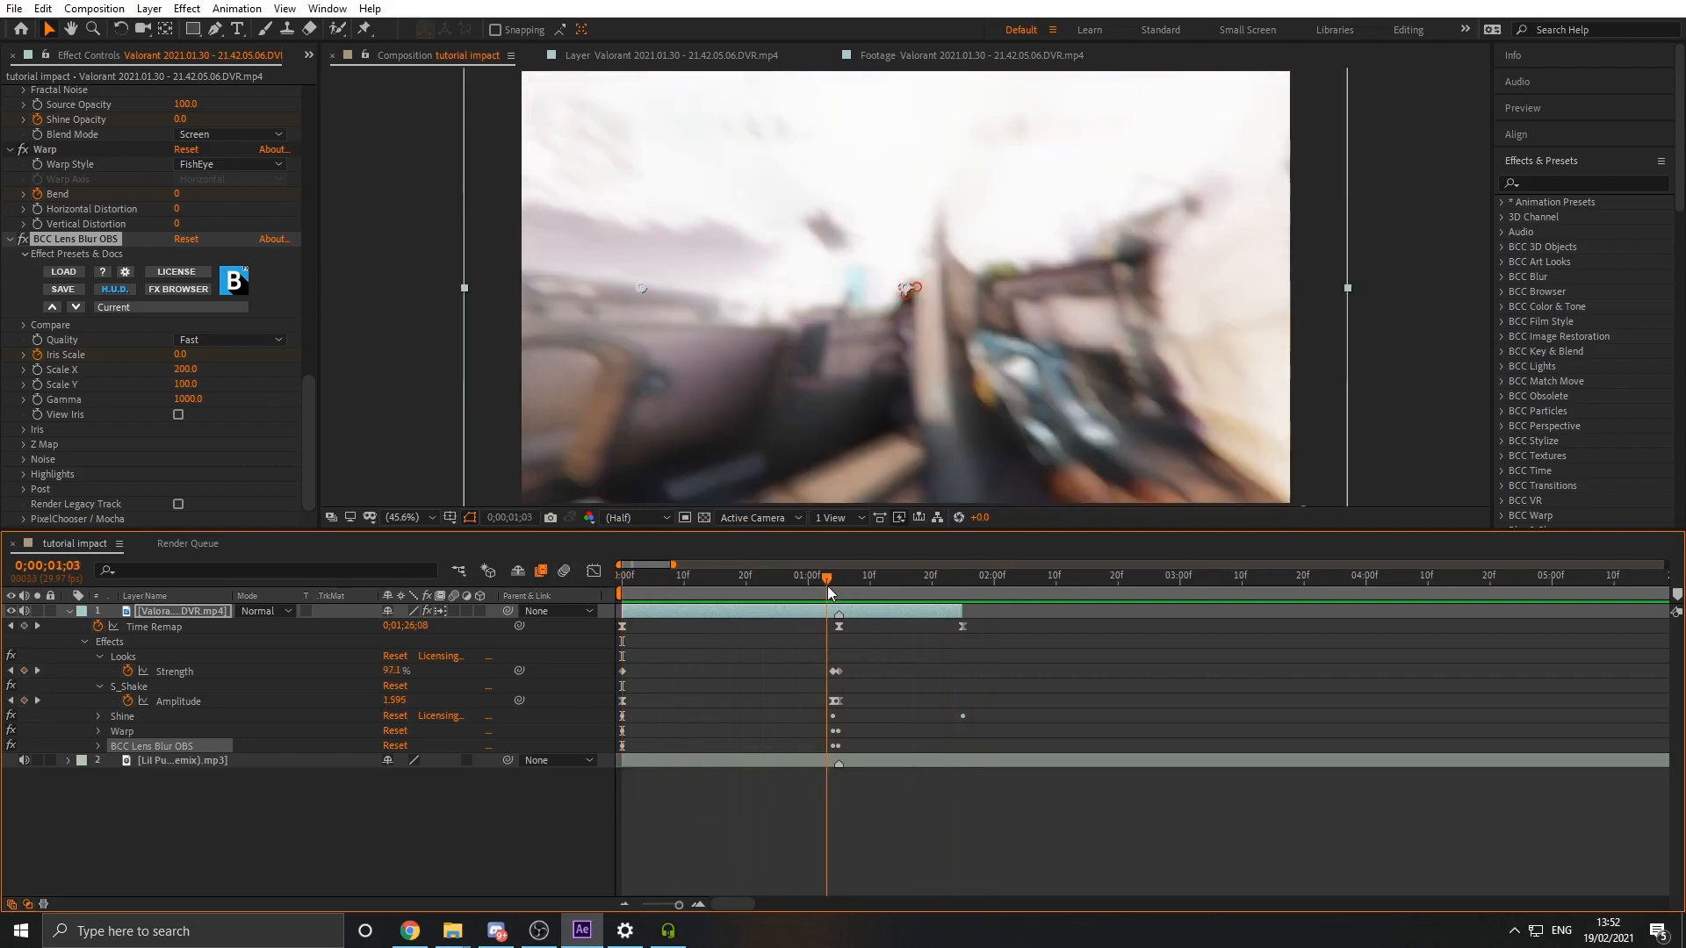
key("Page_Down")
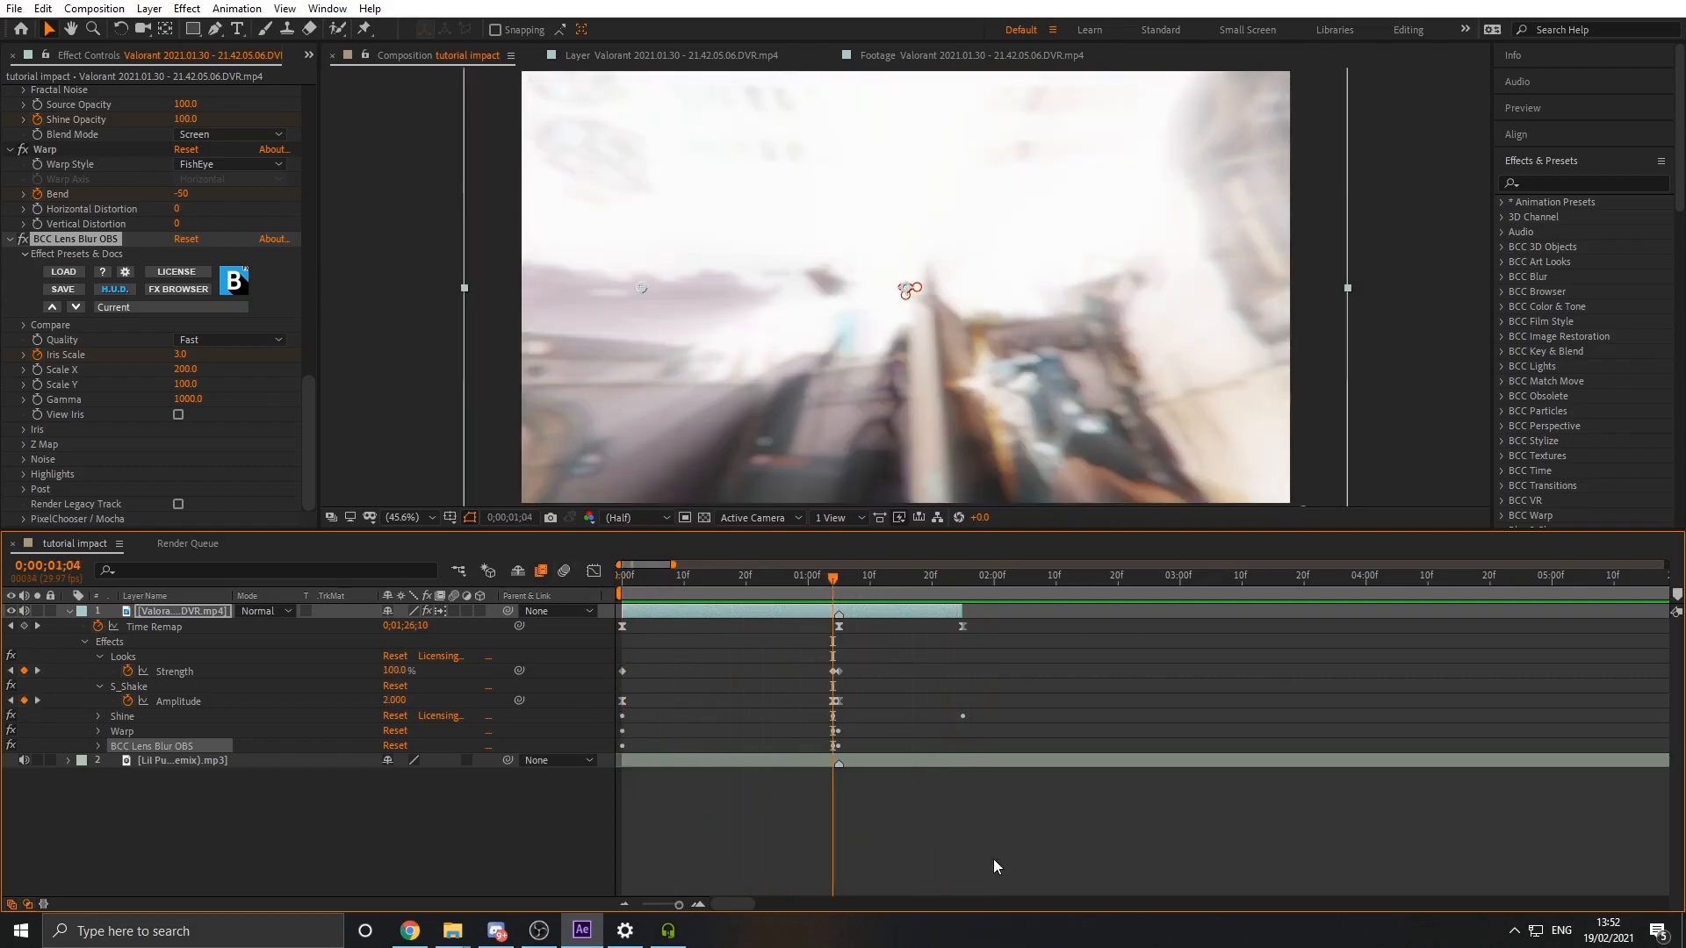
Apply a second S_Shake effect to the clip with the playhead at 0;00;01;05 and enable its Motion Blur
scroll(931, 852, "up", 2)
left_click_drag(736, 590, 747, 586)
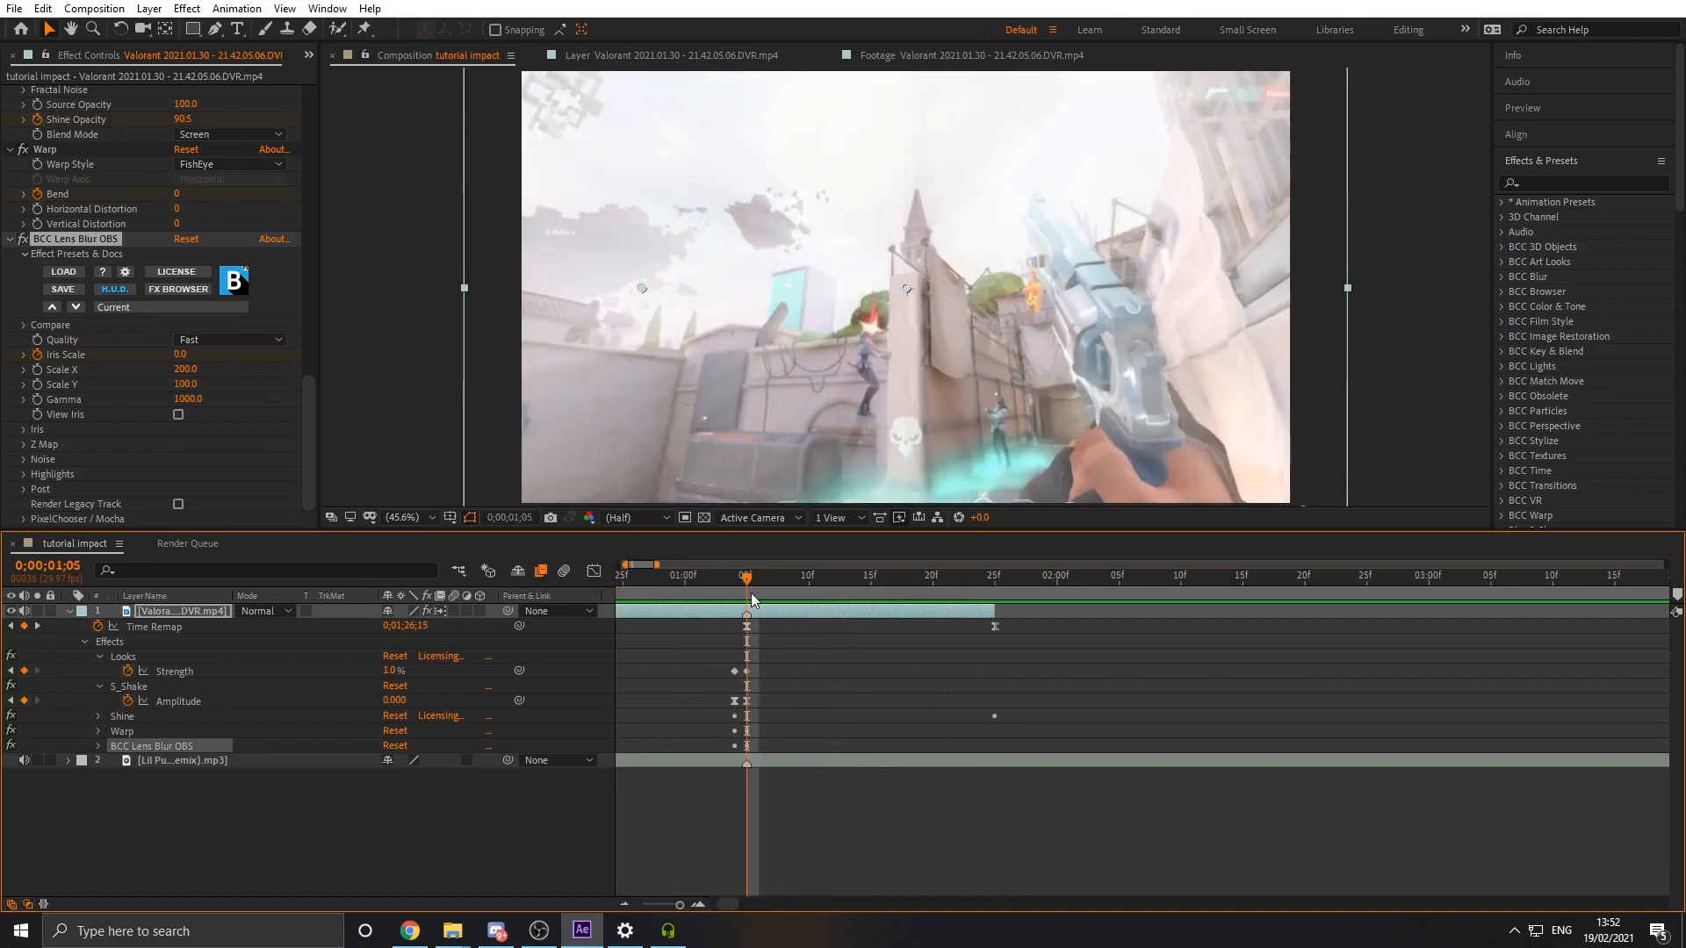
key("ctrl+space")
type("shake")
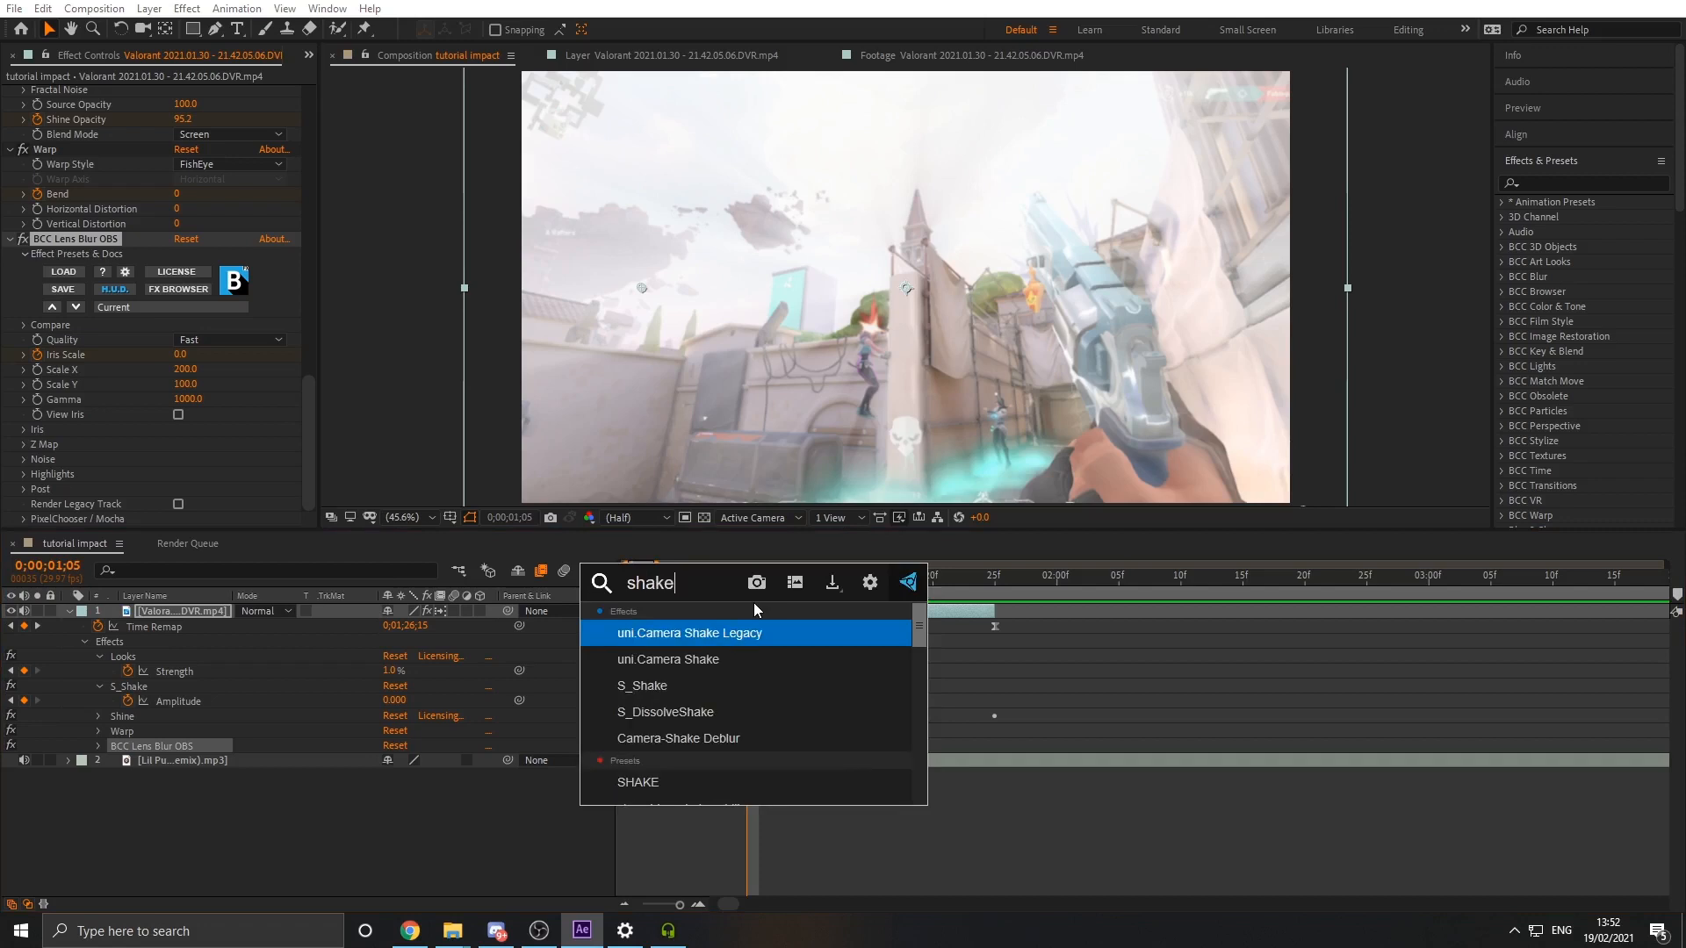
left_click(614, 687)
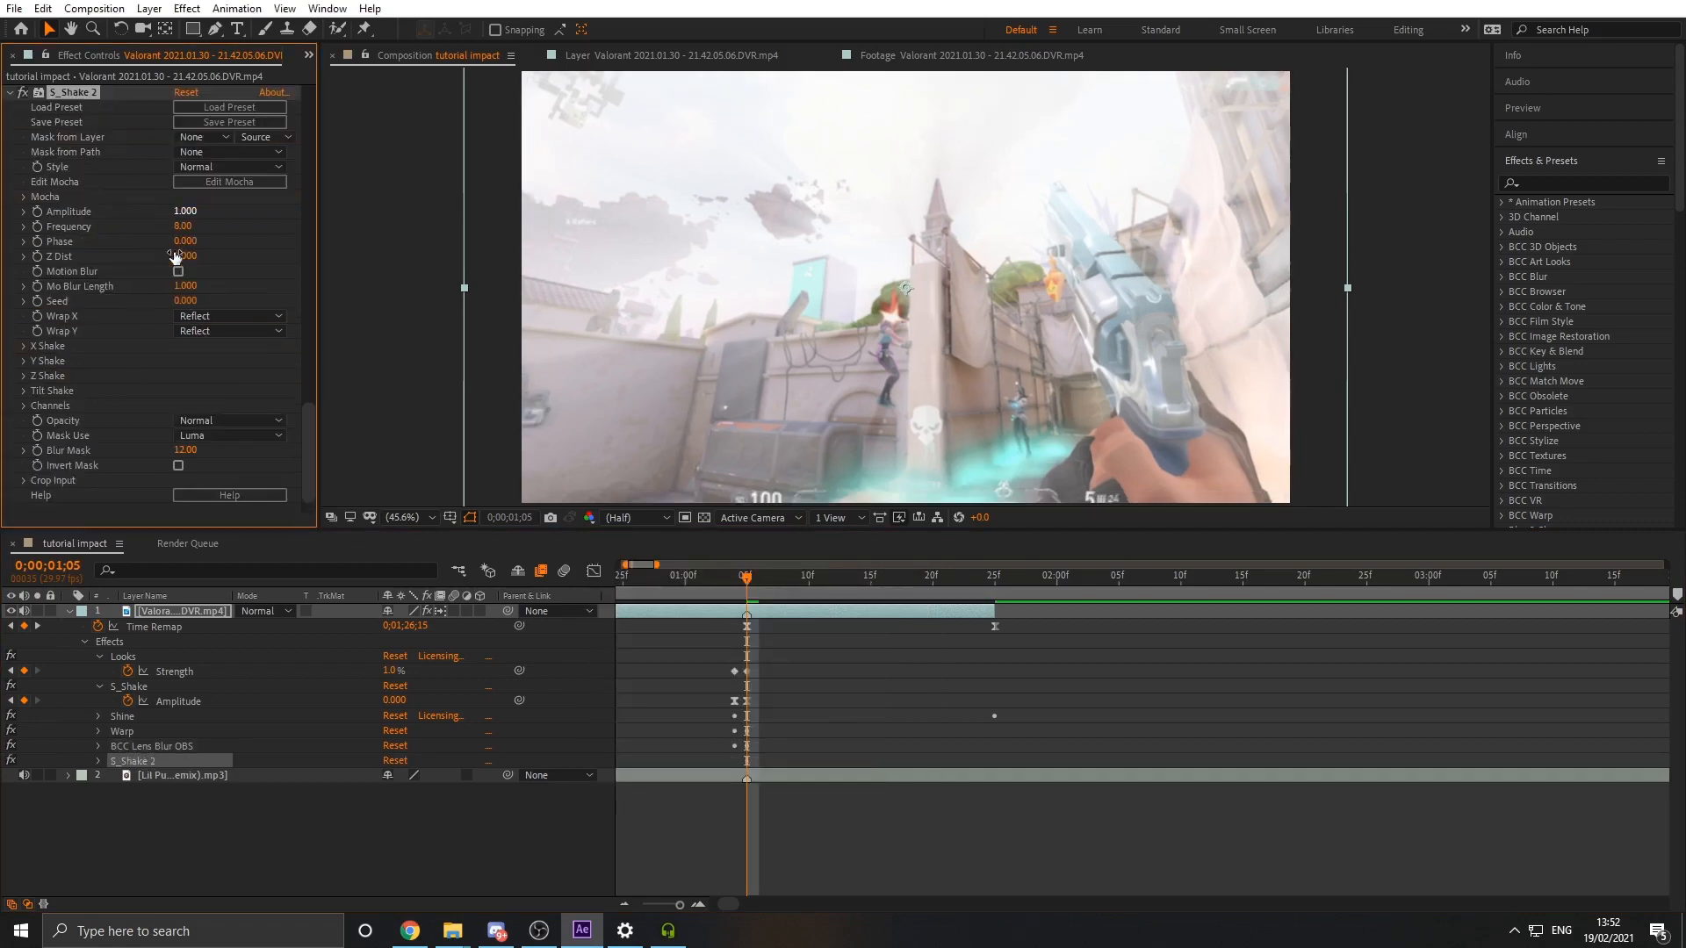
left_click(178, 271)
Keyframe the second shake's Amplitude at 2.5 on 0;00;01;05 and at 0 on 0;00;01;04
left_click(37, 212)
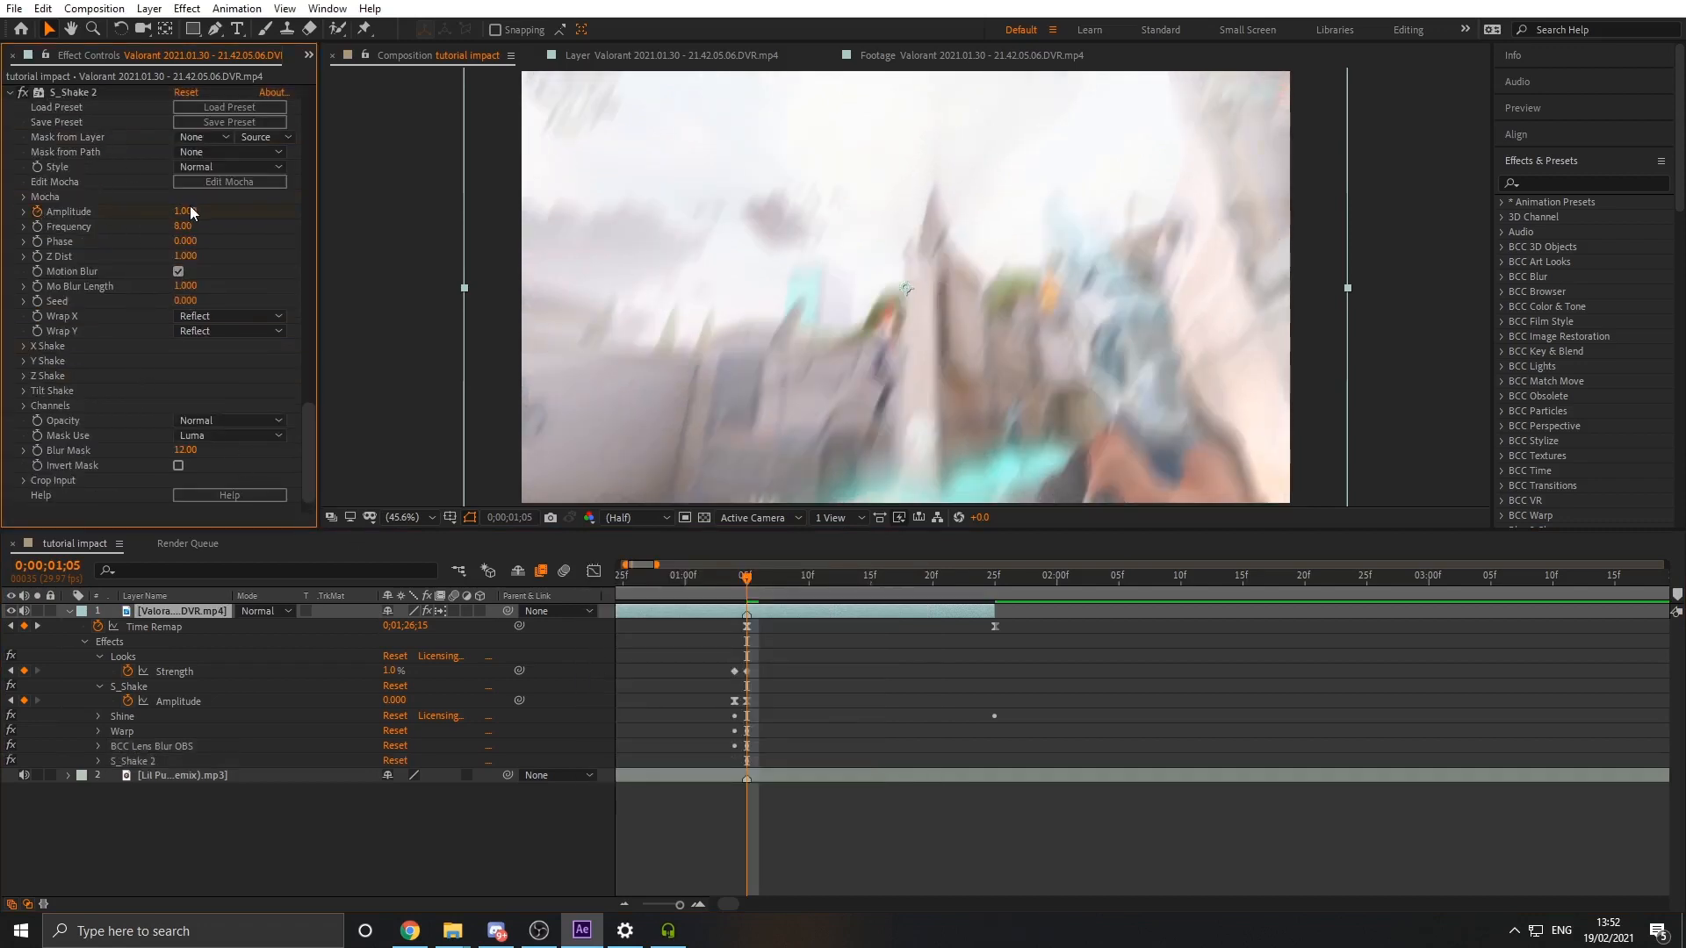
left_click(191, 210)
type("2.5")
key("Return")
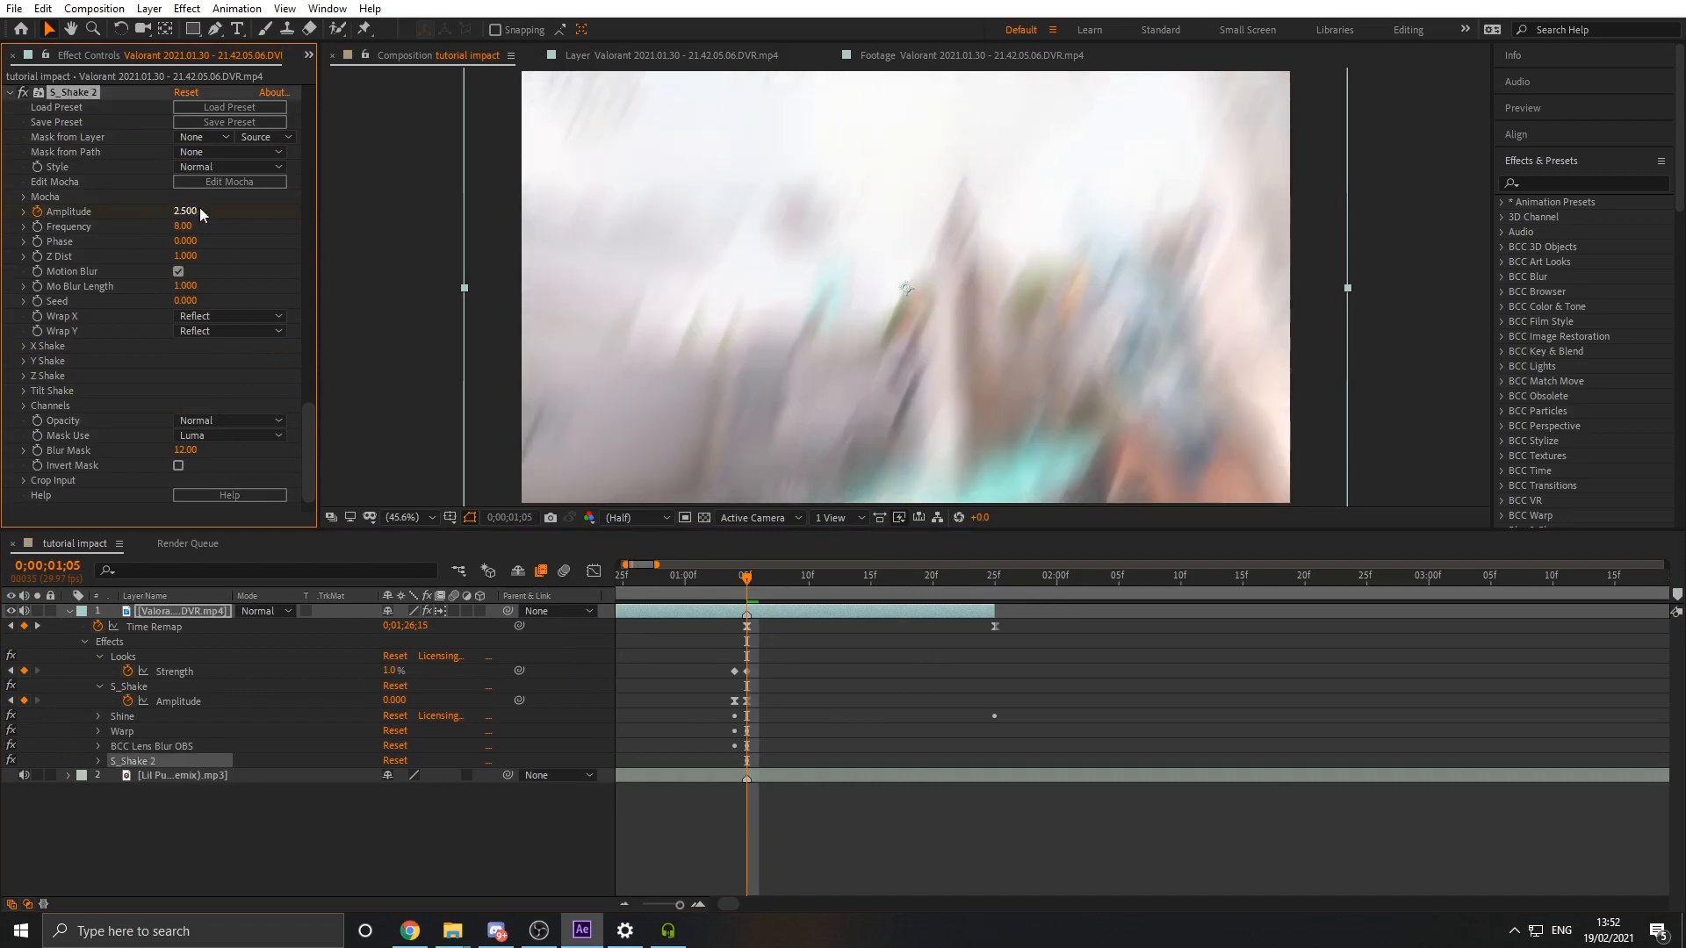
scroll(739, 729, "up", 1)
scroll(773, 756, "up", 2)
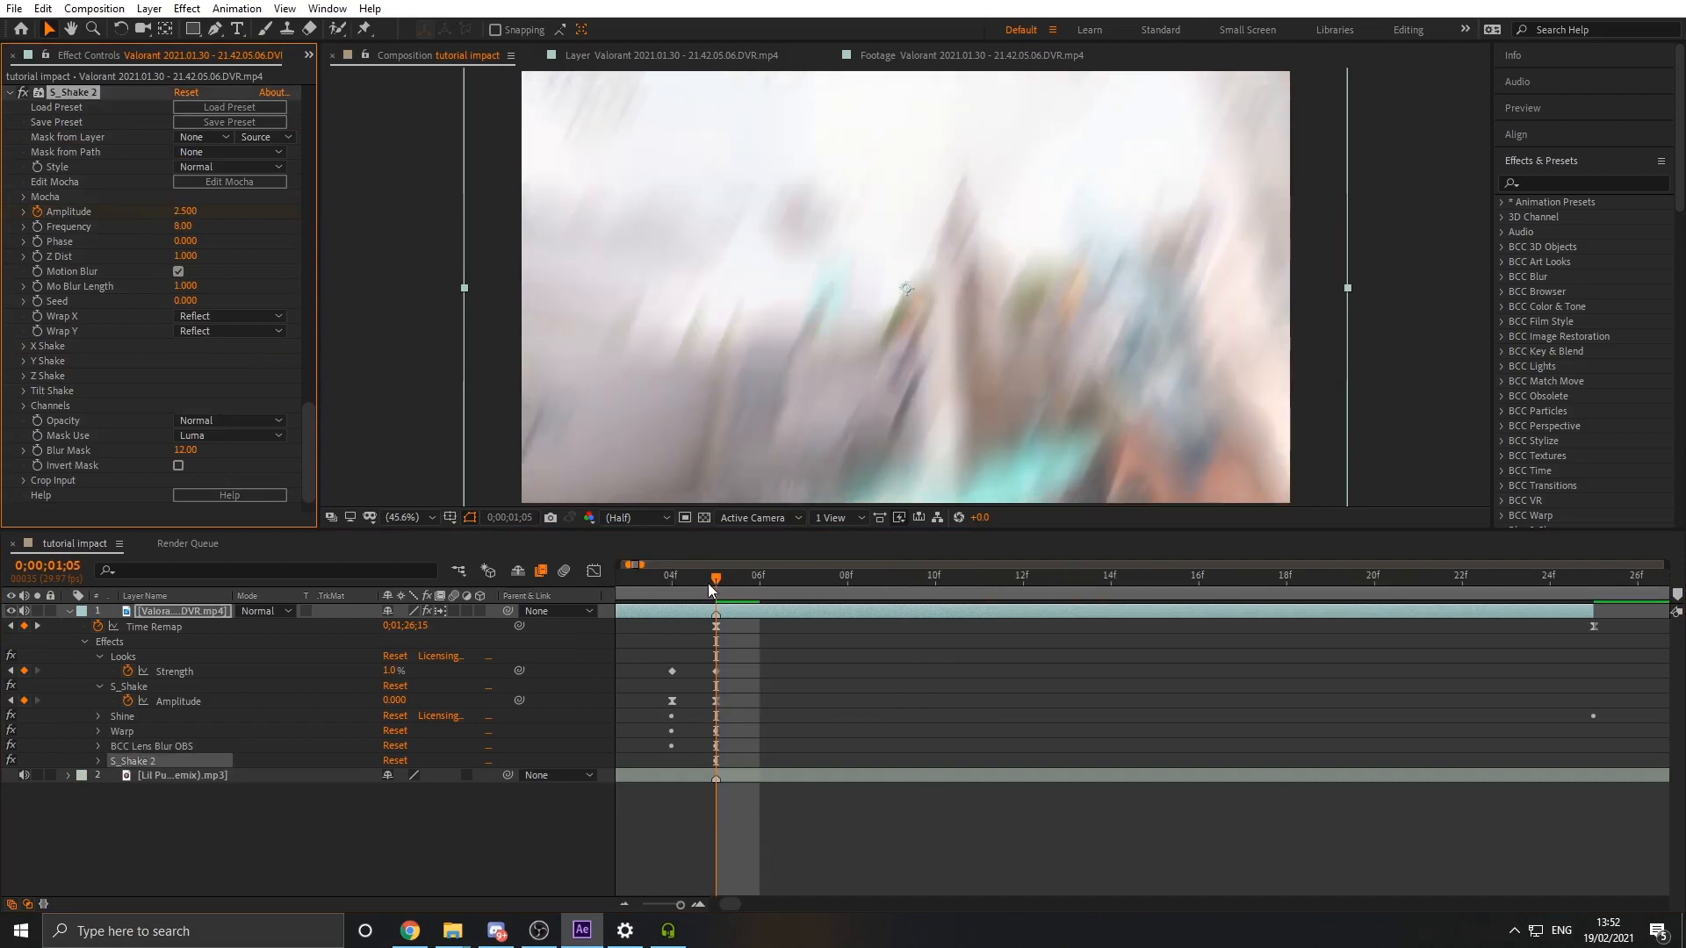
left_click_drag(710, 588, 676, 587)
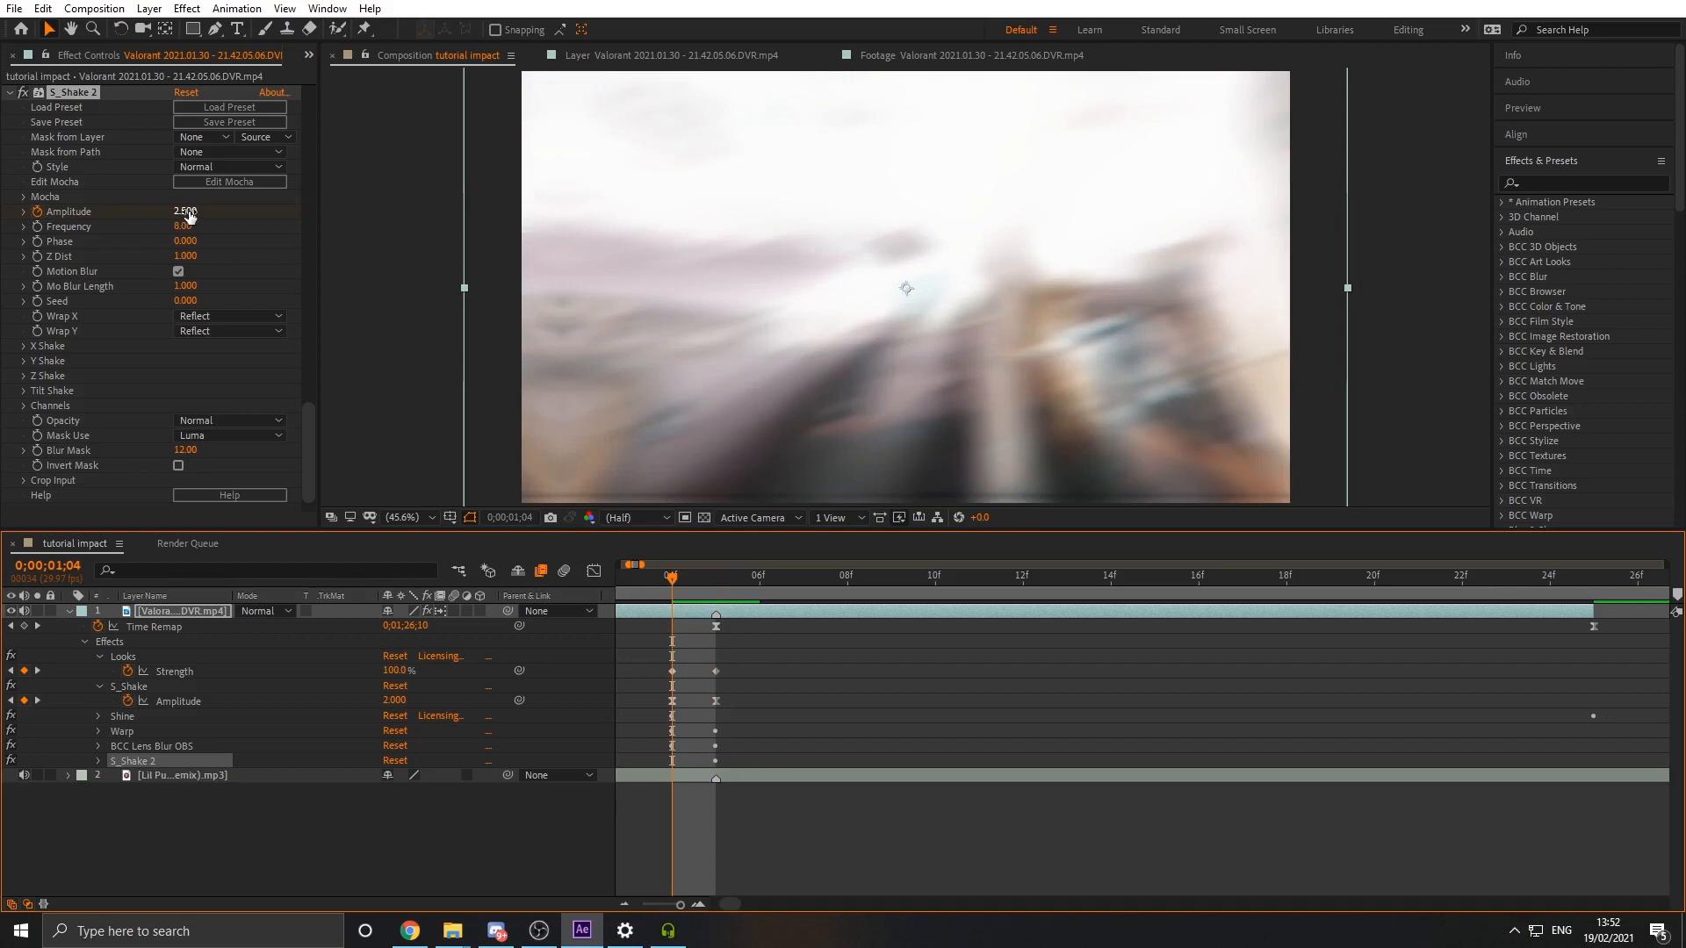
left_click_drag(189, 216, 167, 253)
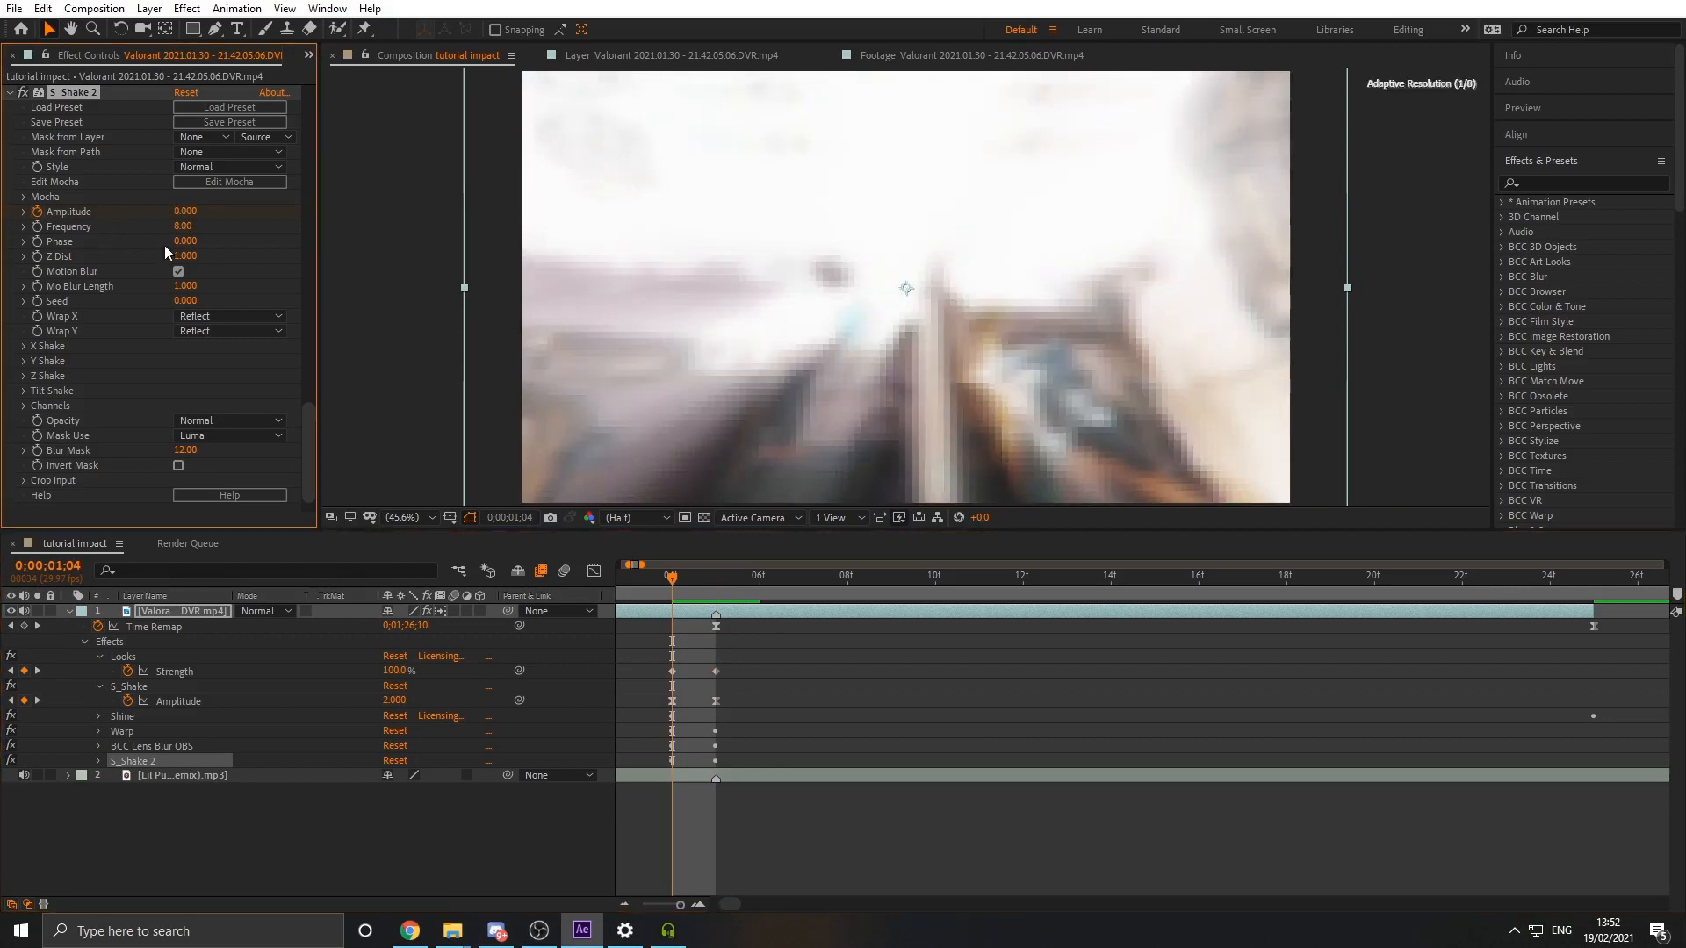
Set the second shake's Frequency to 6 and its X Rand Amp to 100 with the playhead at 0;00;01;05
left_click_drag(677, 581, 712, 578)
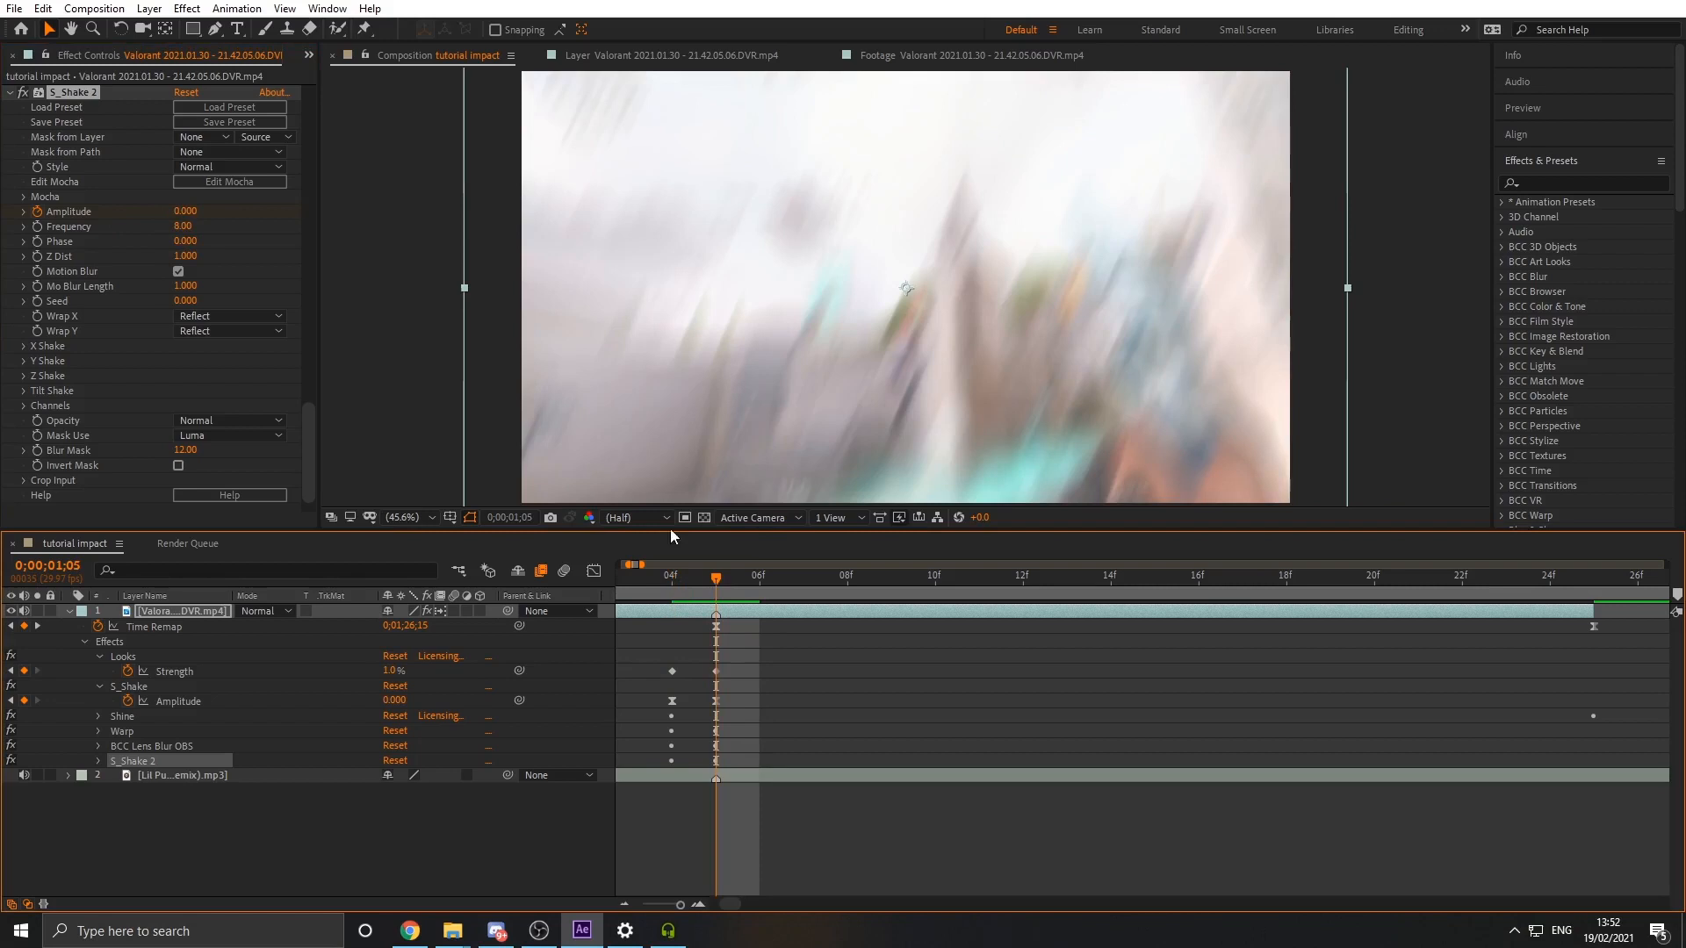
left_click(184, 228)
type("6")
key("Return")
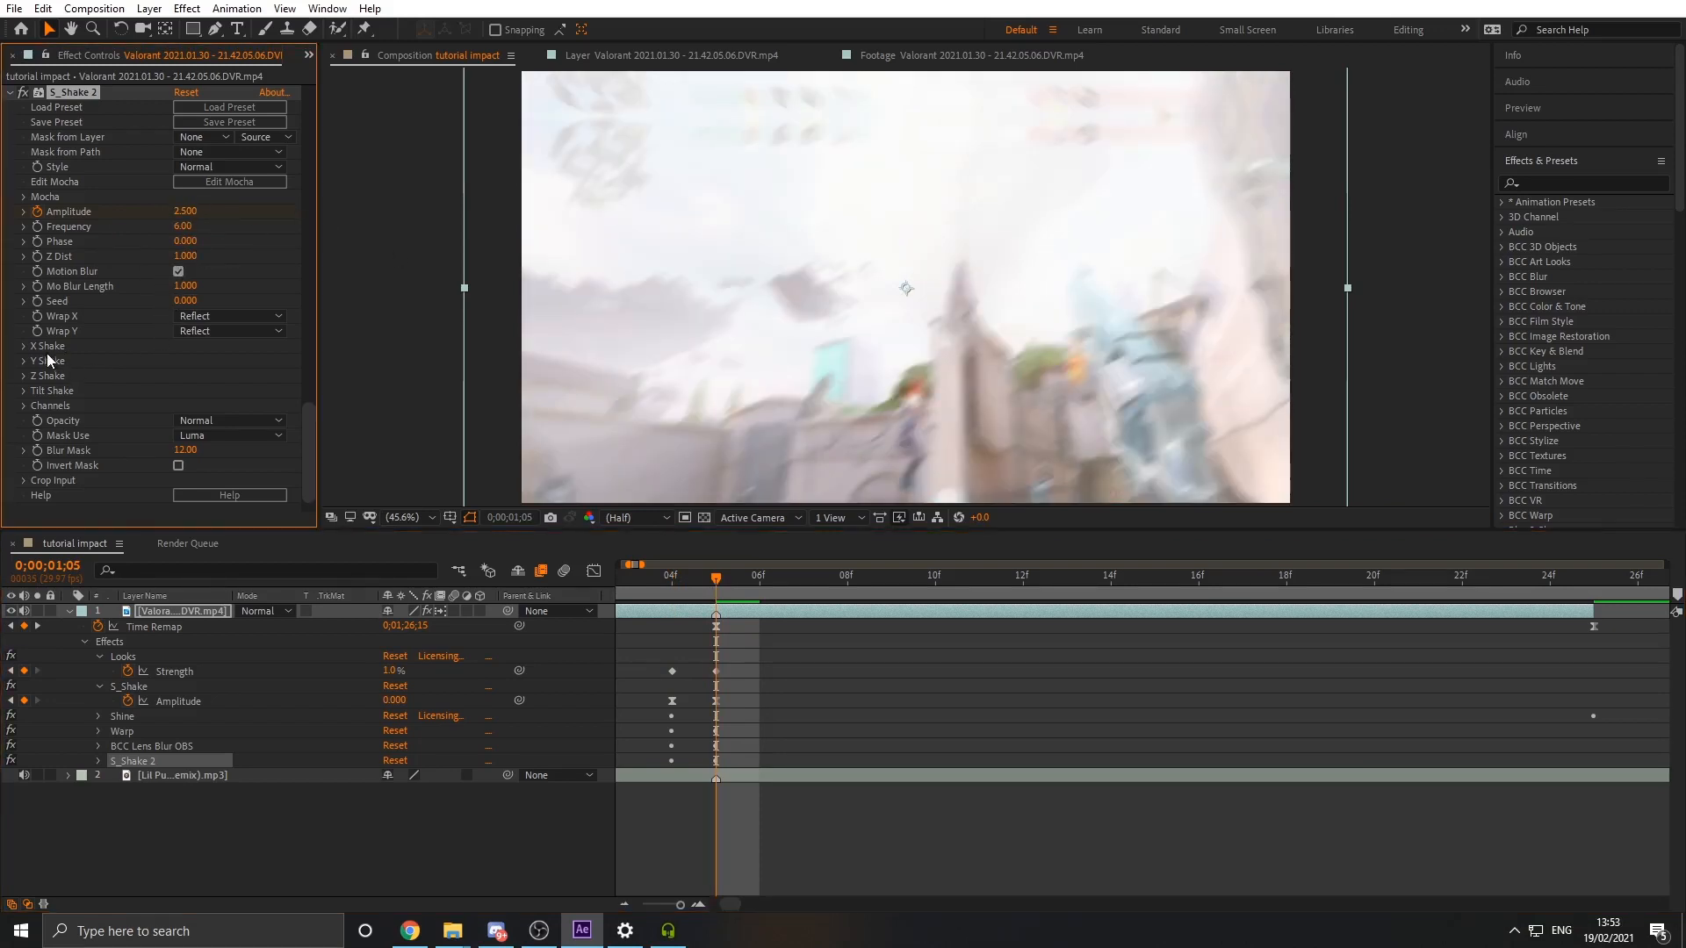
left_click(25, 346)
left_click(175, 361)
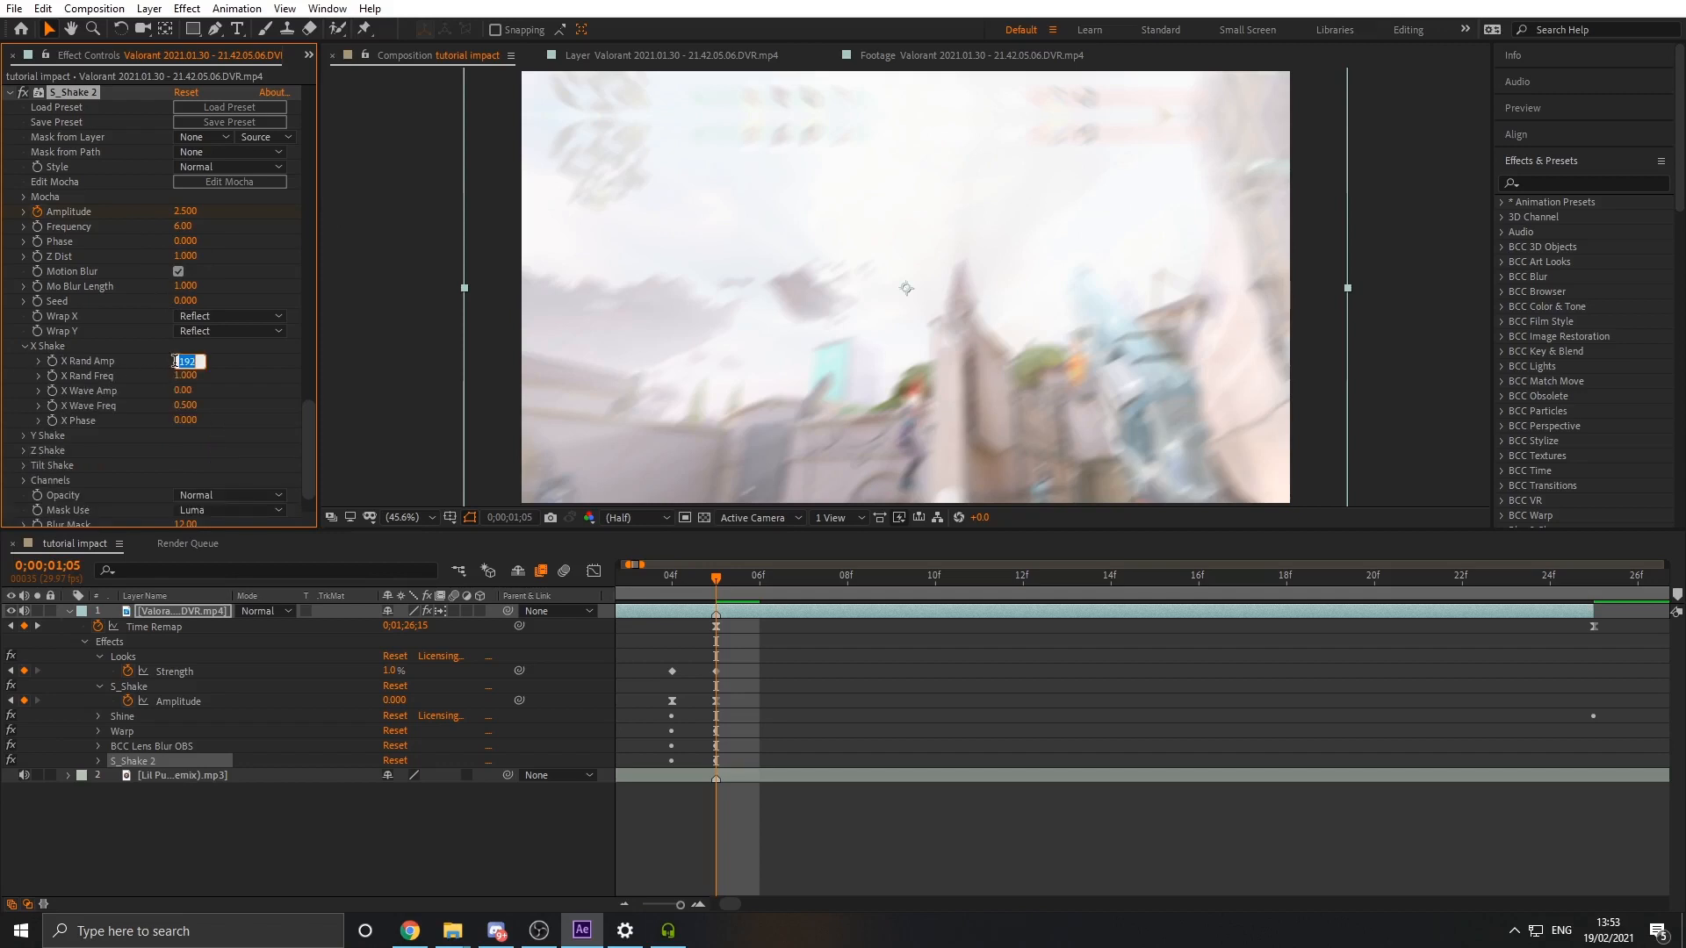
type("100")
key("Return")
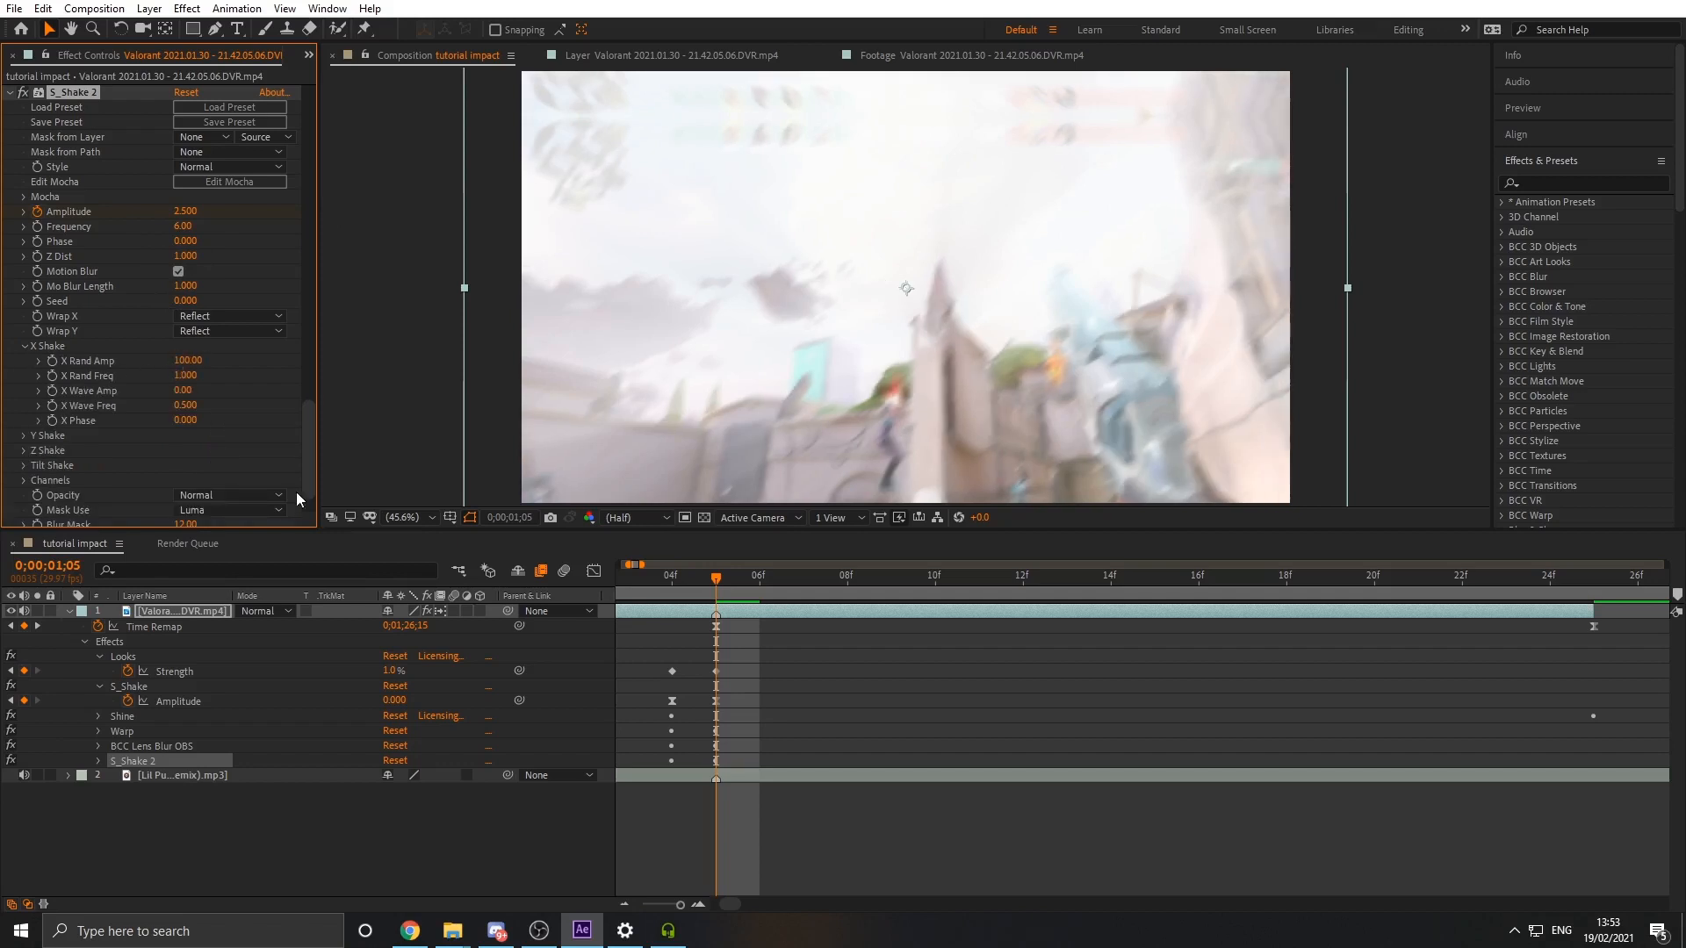
Keyframe the second shake's Amplitude at 0 on 0;00;01;25 and scrub back through the clip
left_click_drag(713, 581, 1590, 588)
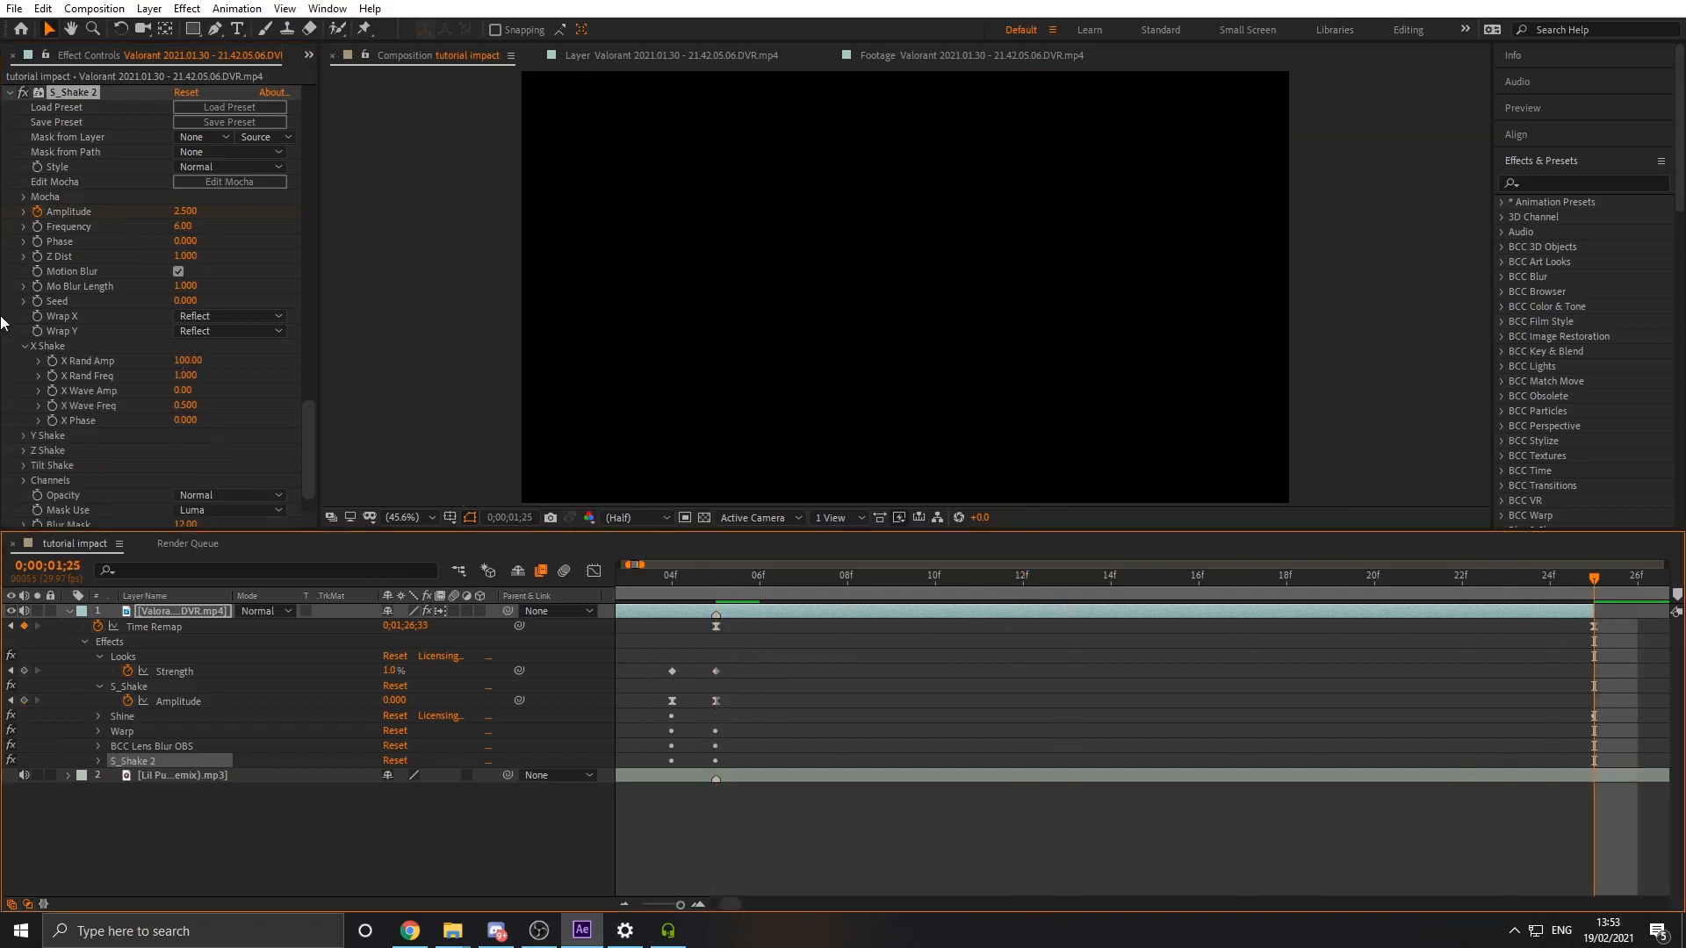
left_click_drag(185, 221, 58, 221)
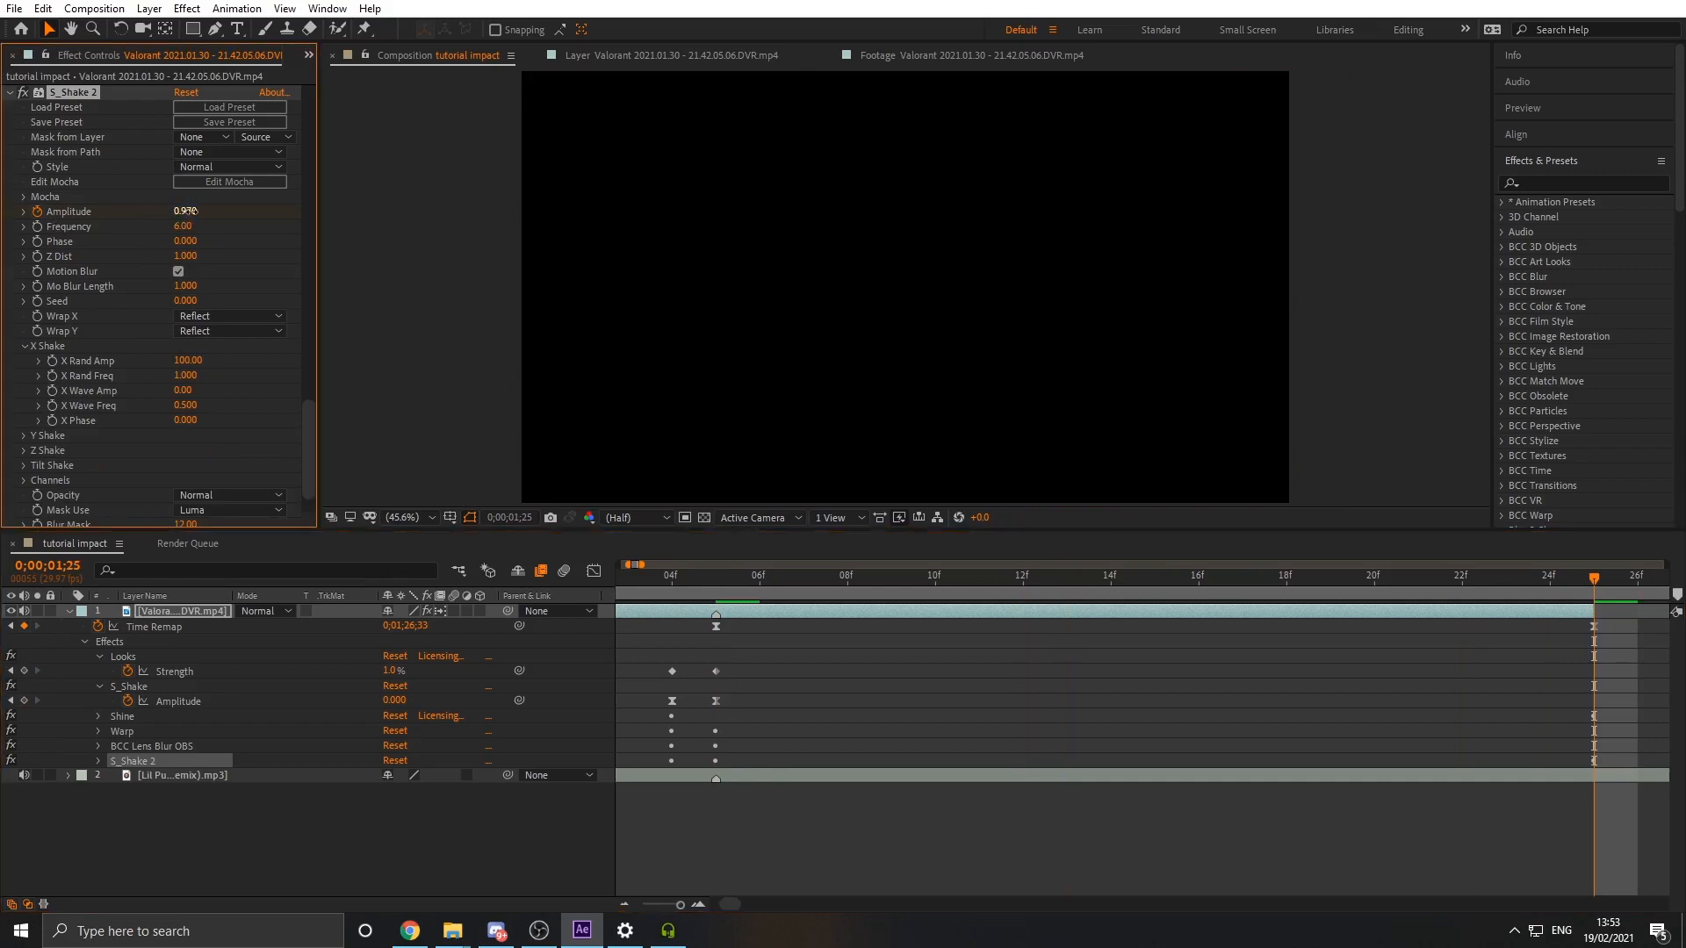
left_click_drag(1177, 584, 1052, 615)
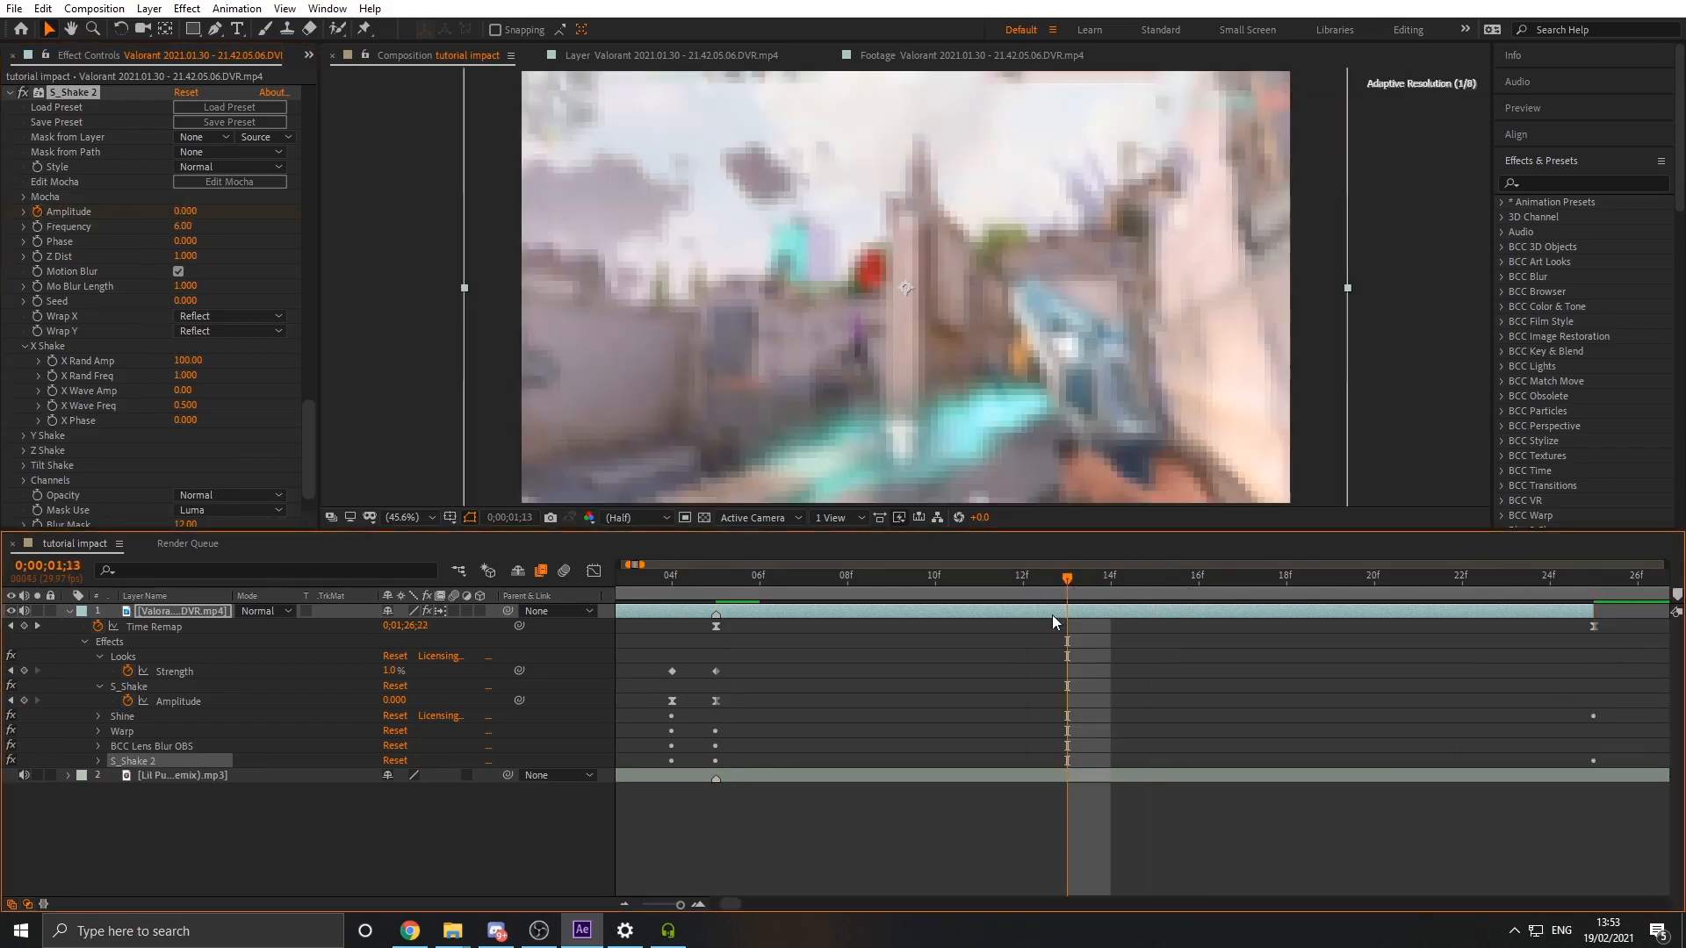
Apply Easy Ease to all the Amplitude keyframes of the second S_Shake effect
key("u")
key("u")
key("minus")
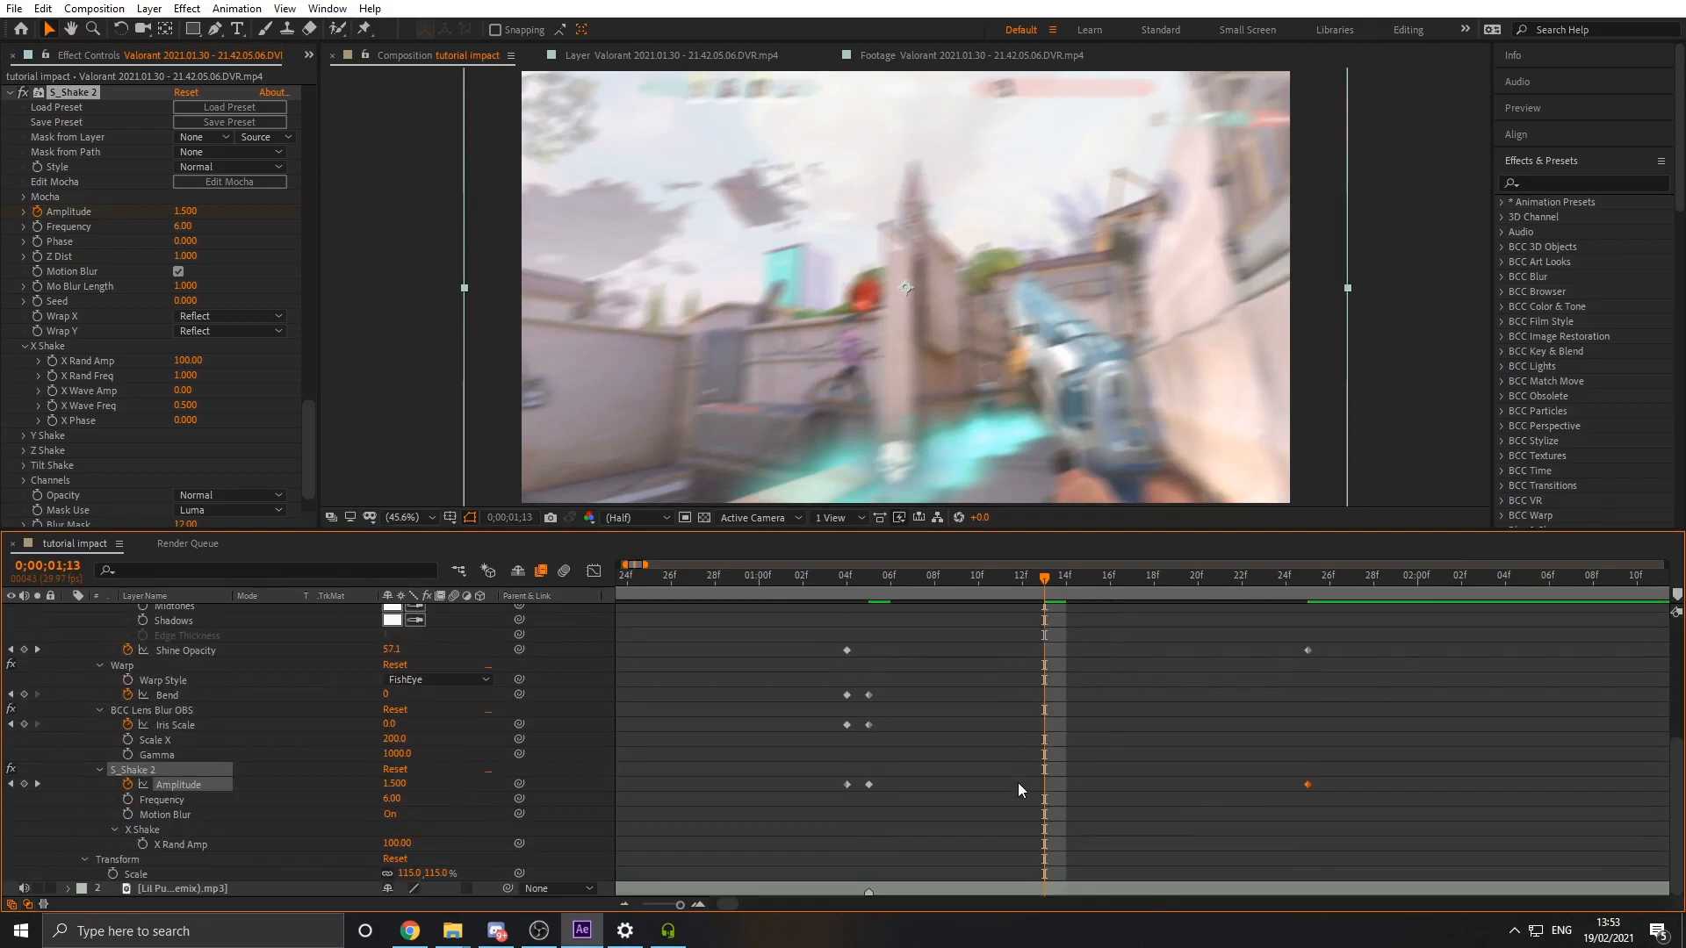
left_click_drag(1407, 819, 783, 761)
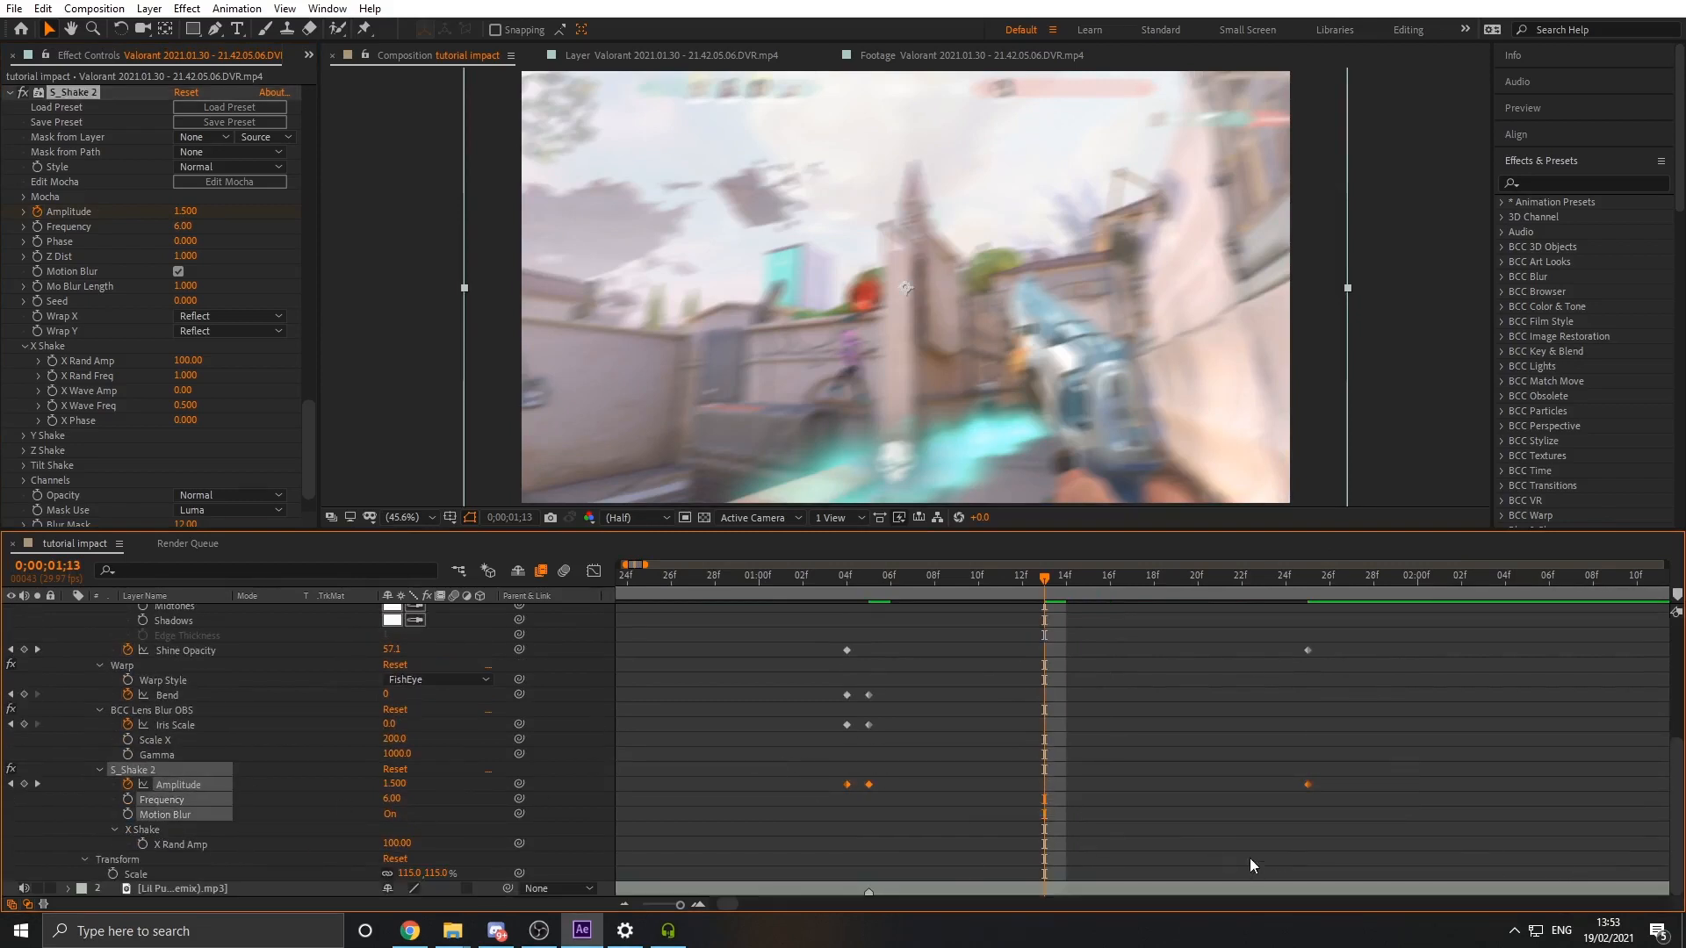
key("F9")
Reshape the second shake's Amplitude curve to fall steeply right after the 0;00;01;05 peak, and preview the clip
left_click(869, 784)
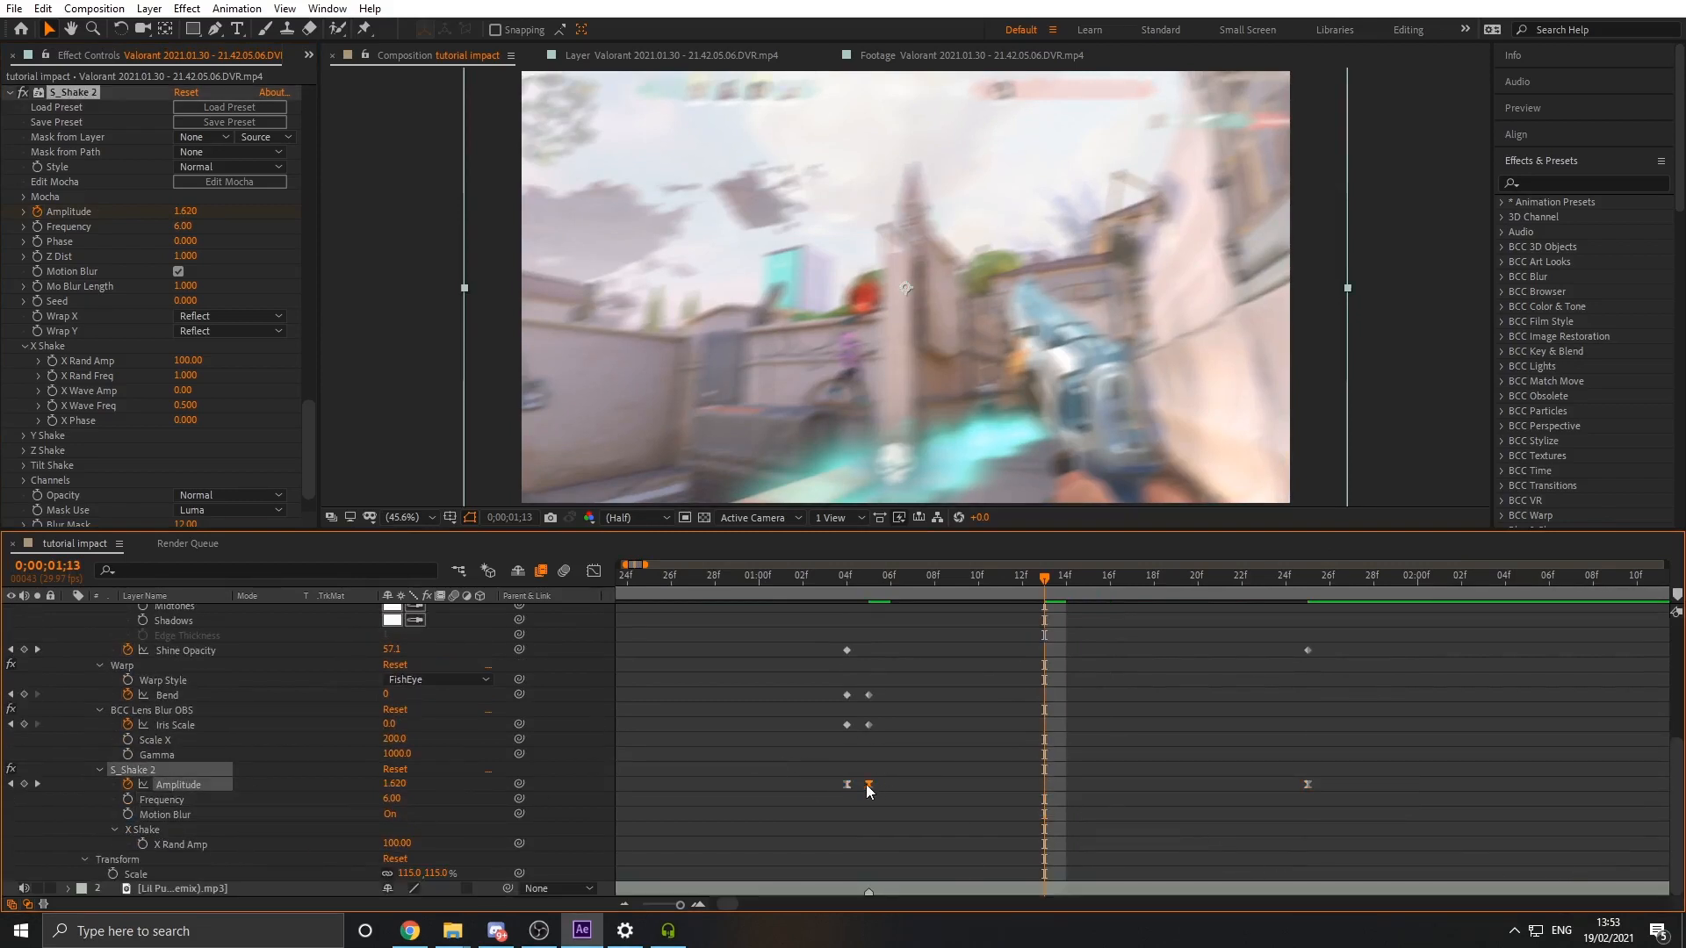
left_click(596, 578)
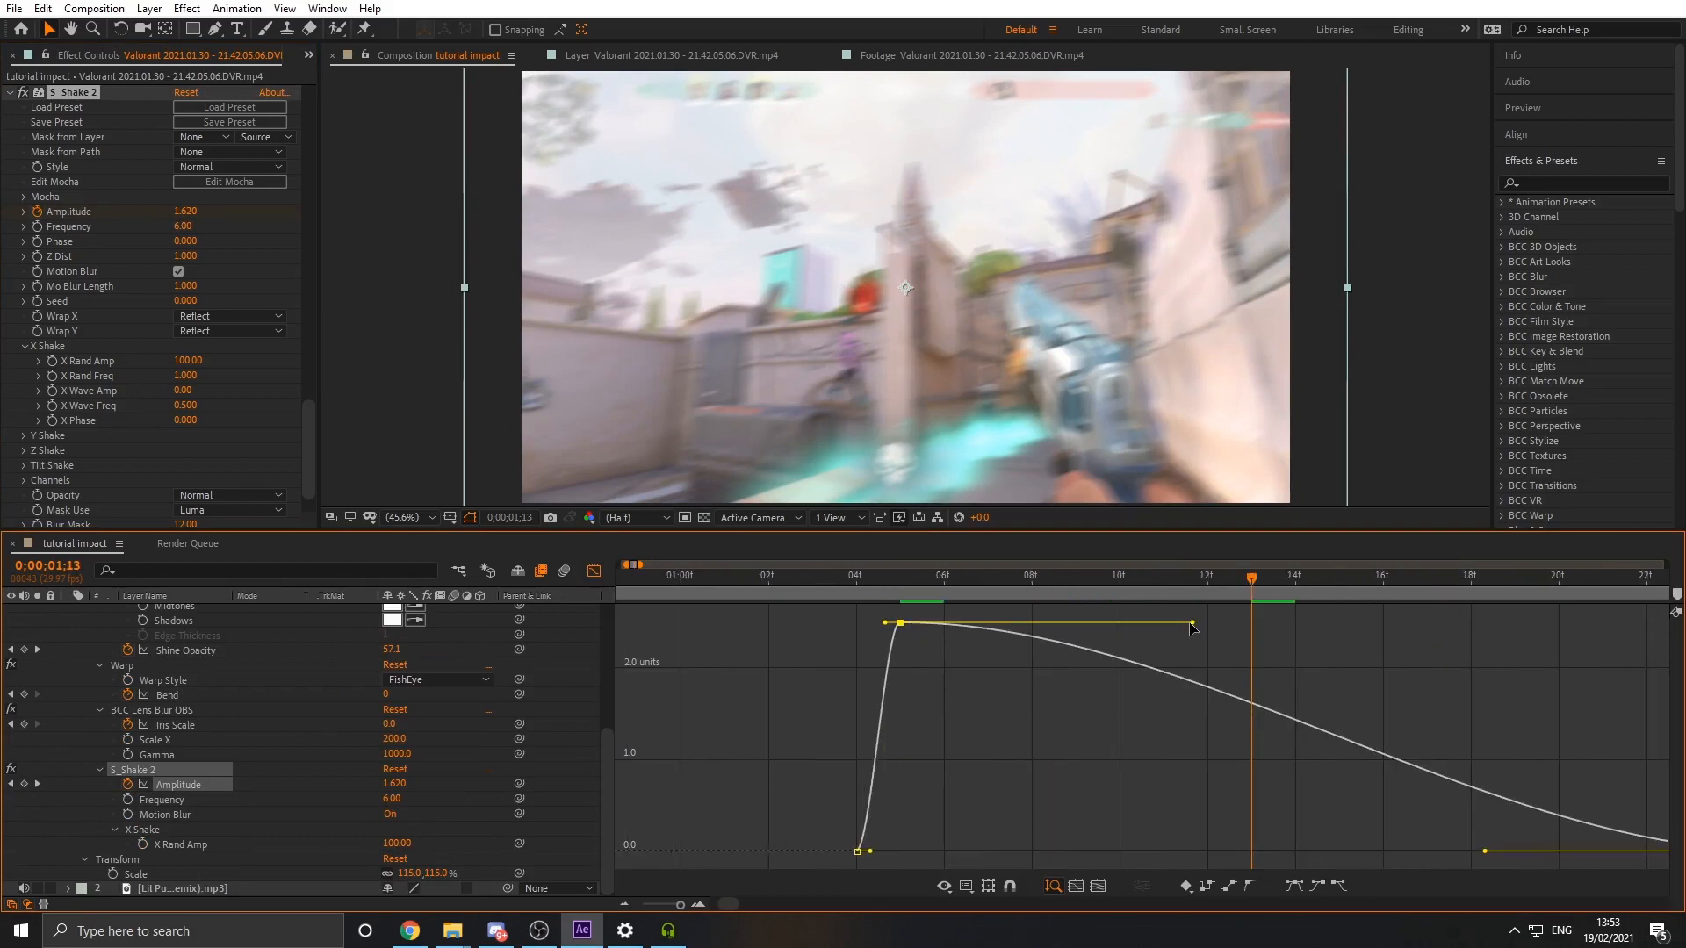
left_click_drag(1192, 624, 1005, 844)
left_click_drag(976, 582, 785, 632)
left_click(594, 571)
scroll(914, 664, "down", 1)
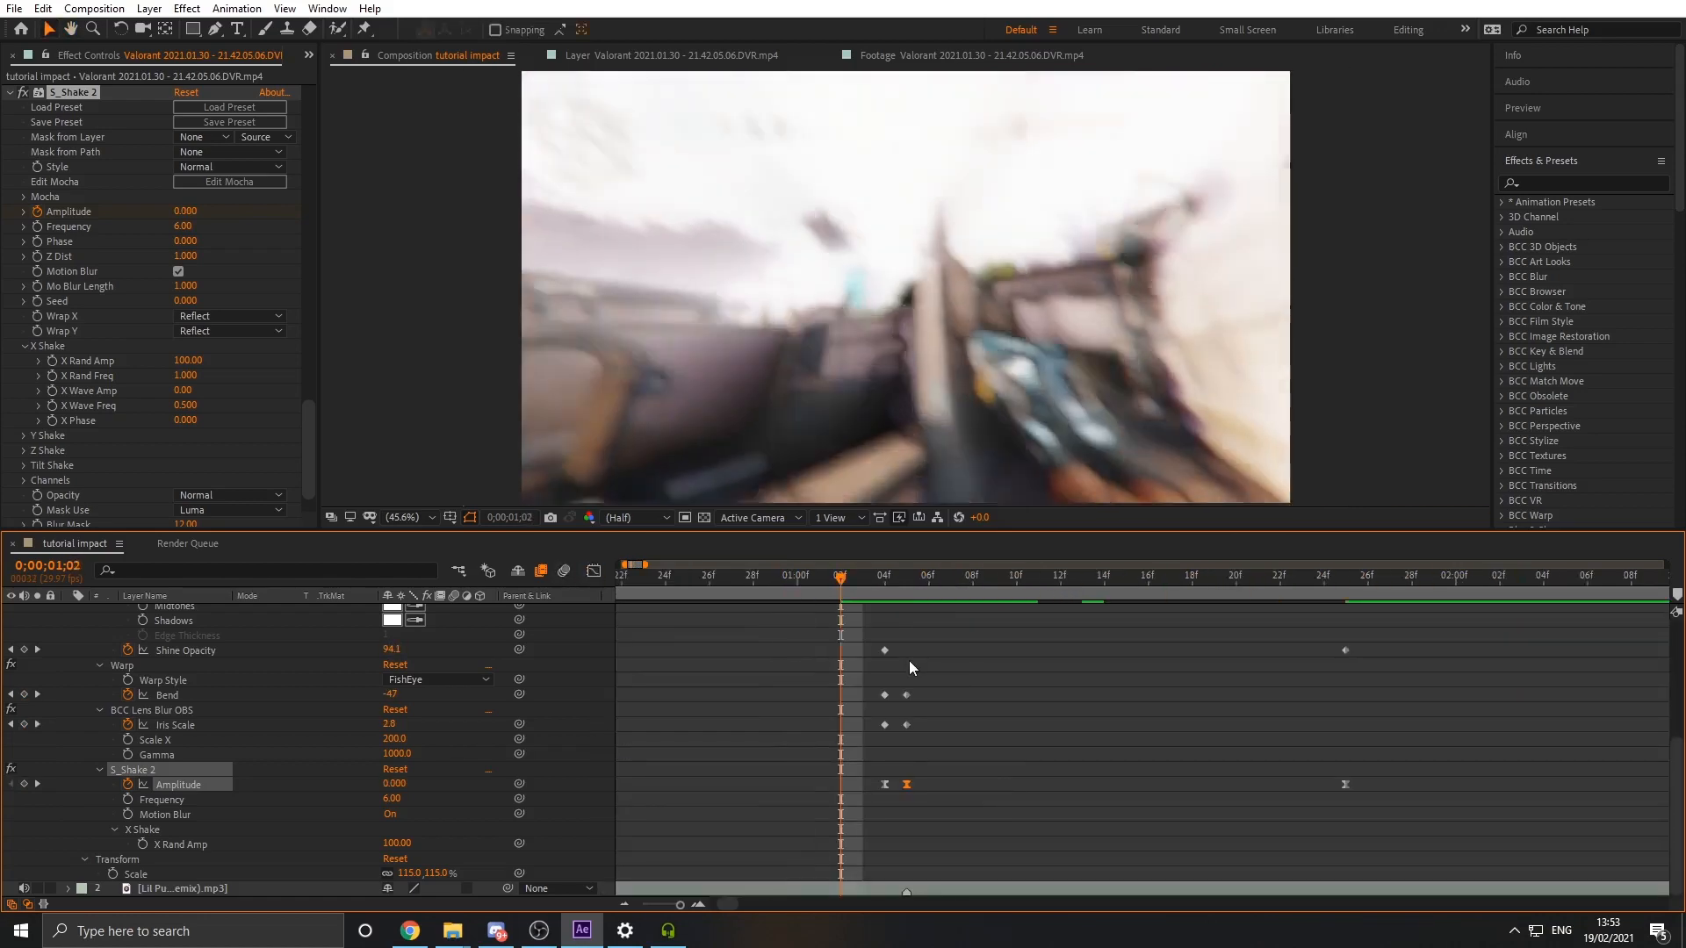
key("space")
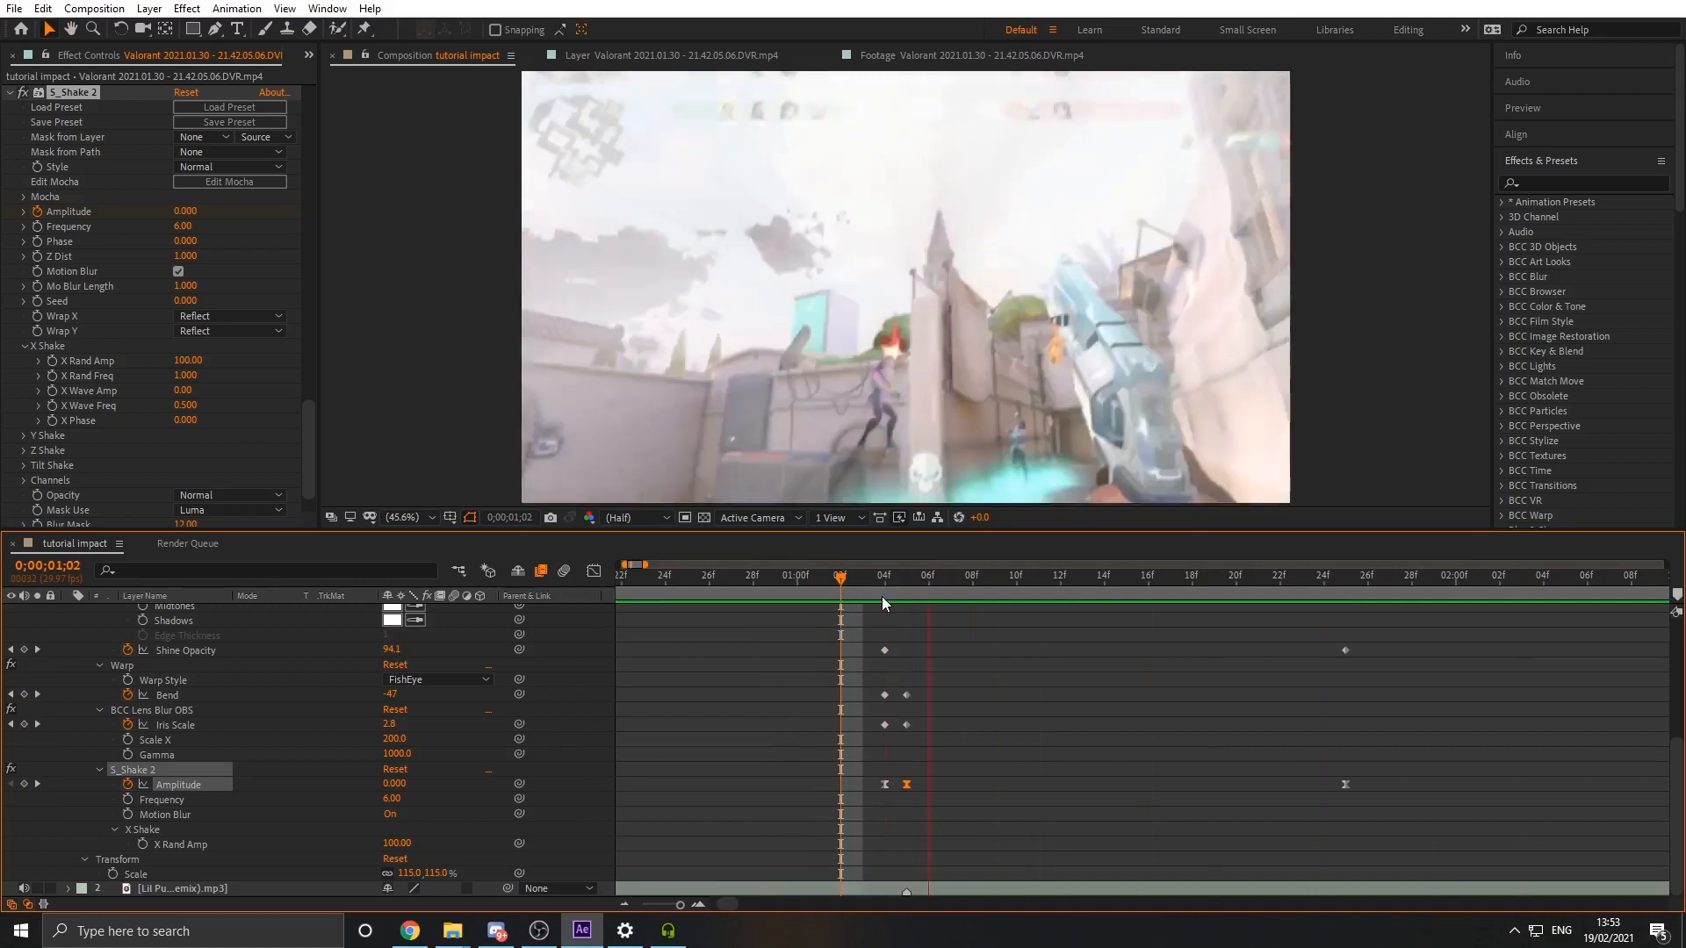
Apply the Twitch effect to the Valorant clip with the playhead at 0;00;01;05
left_click(887, 581)
scroll(905, 662, "up", 1)
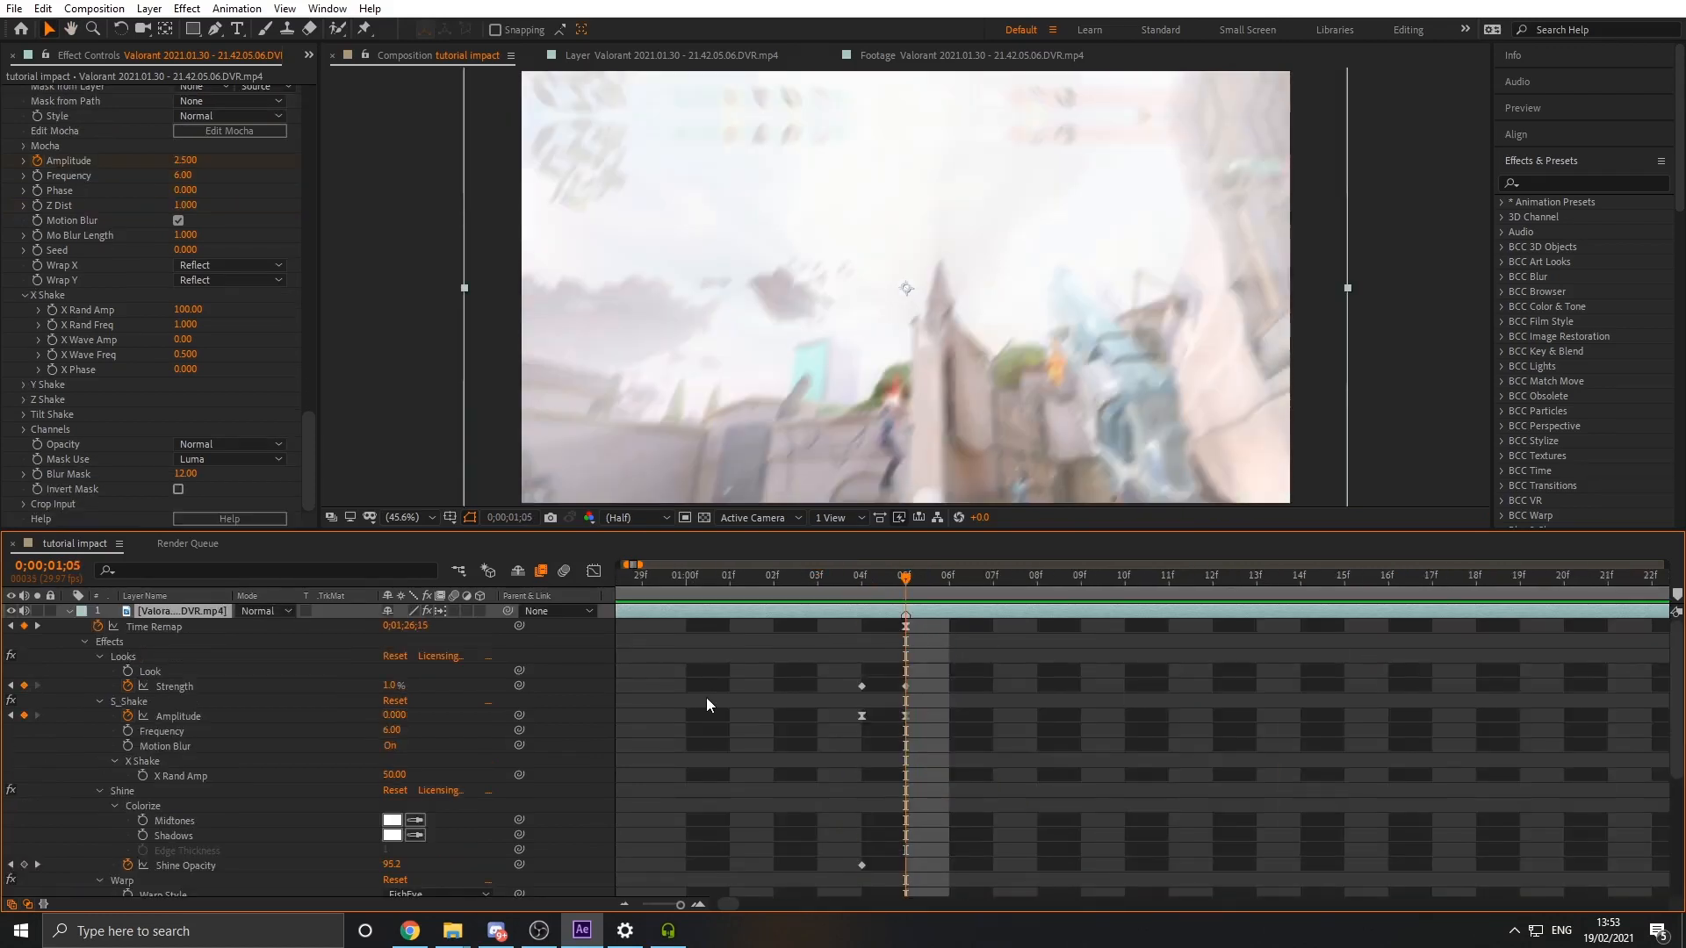
key("ctrl+space")
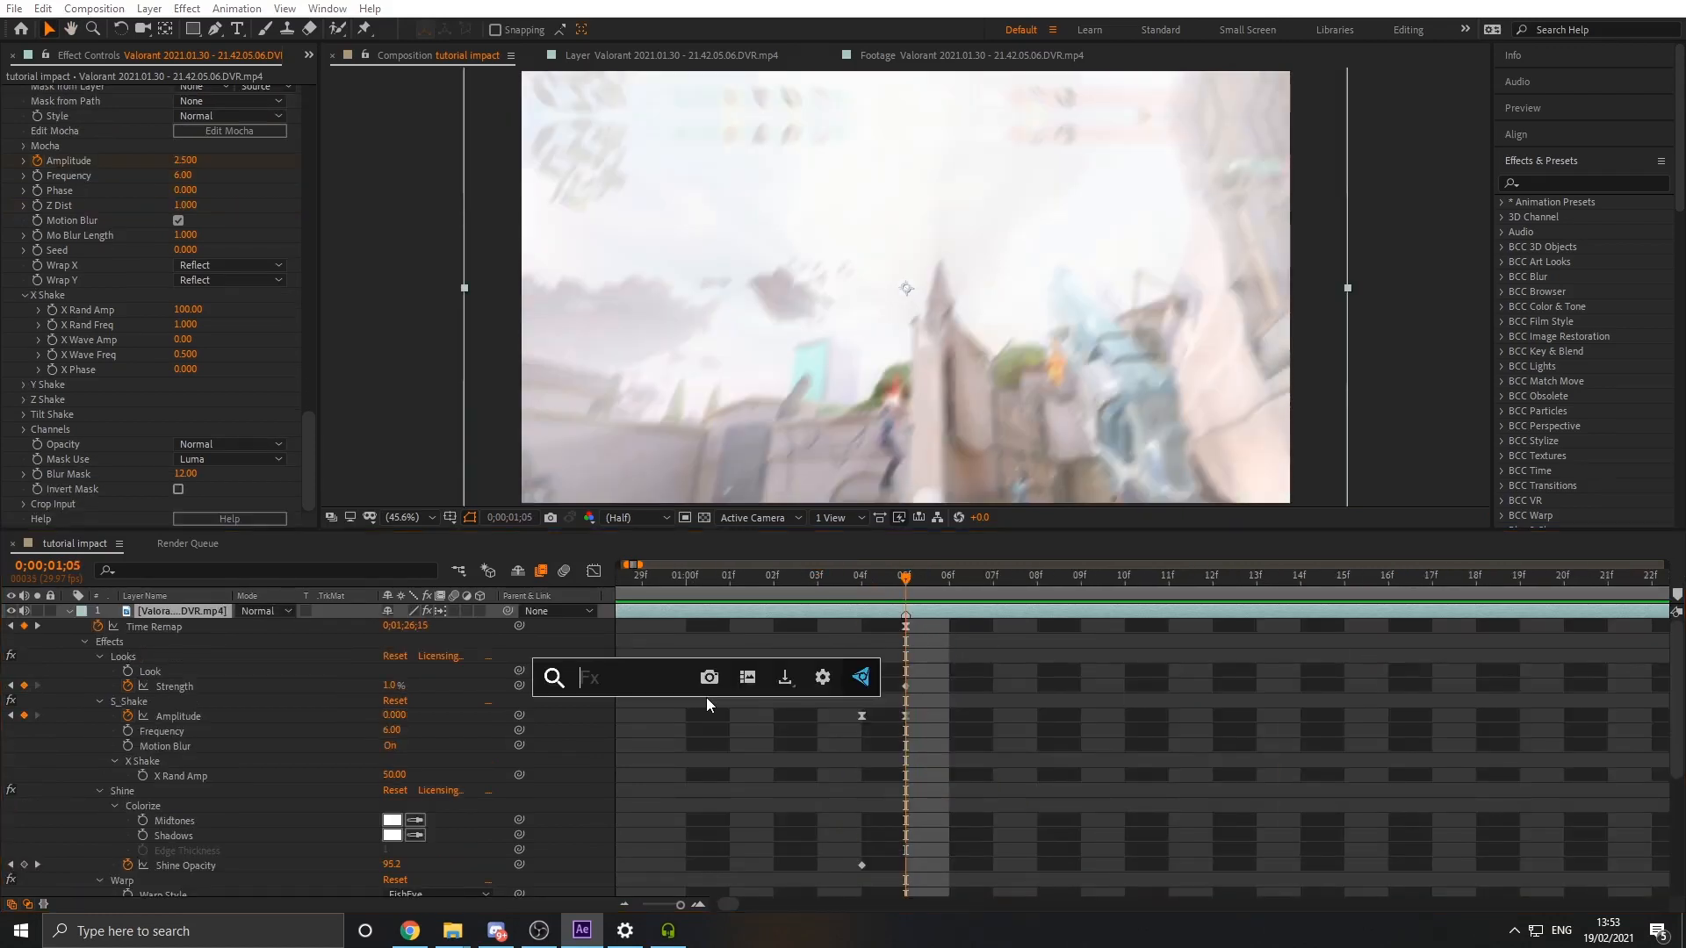
type("twitch")
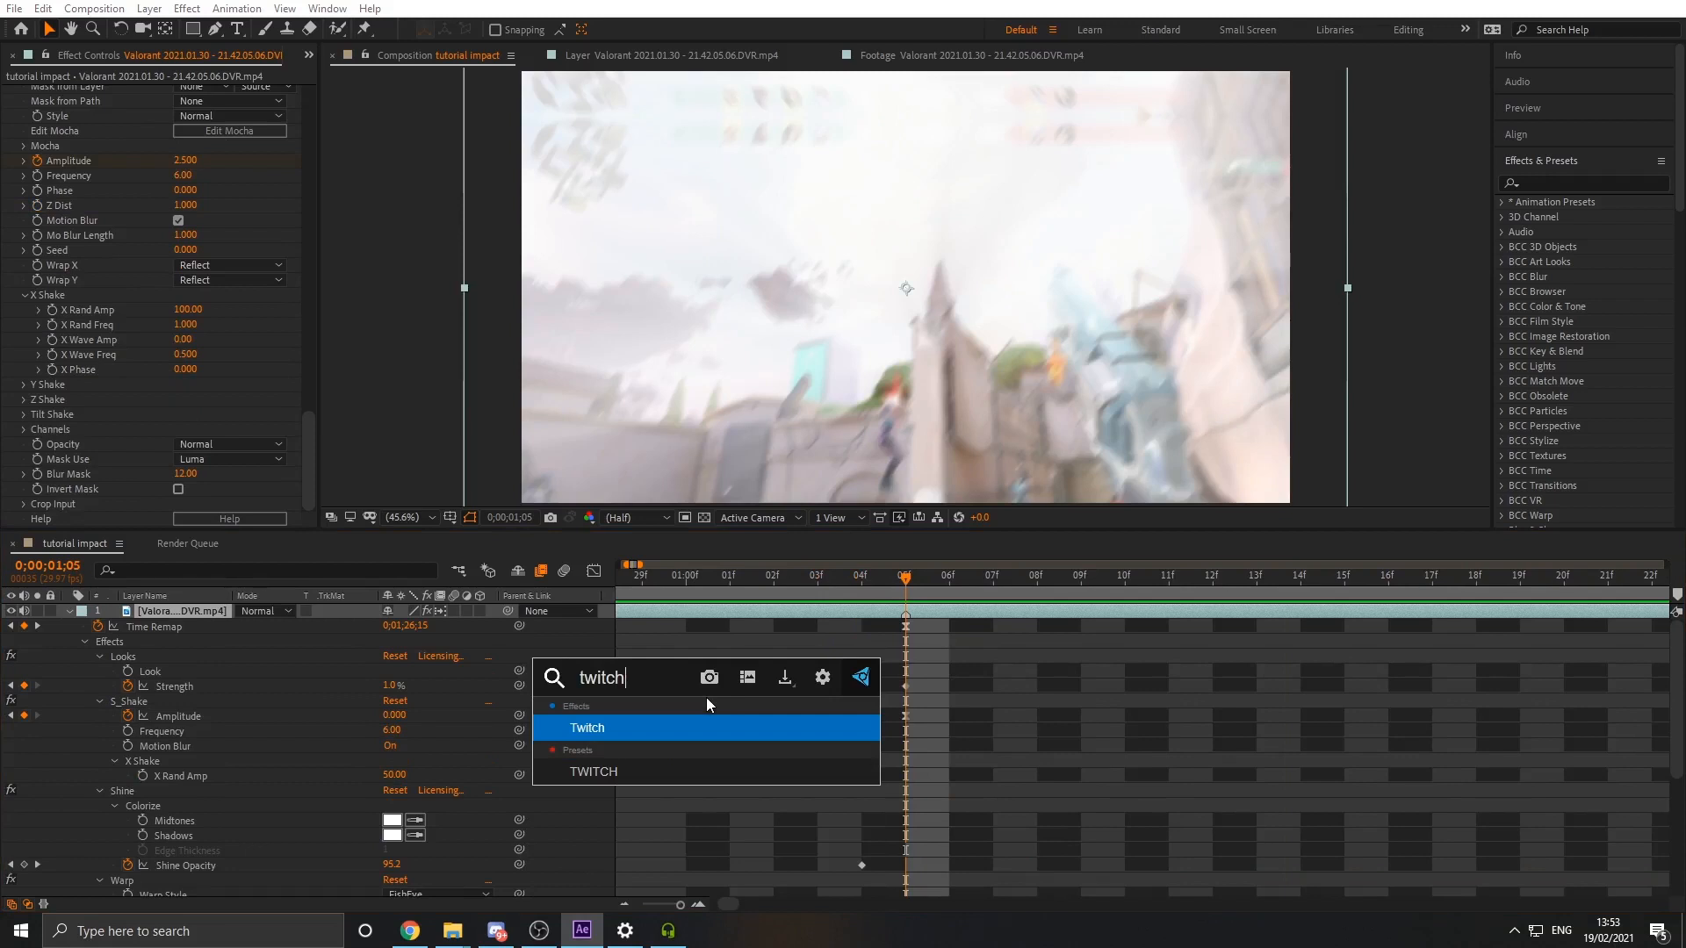
left_click(589, 729)
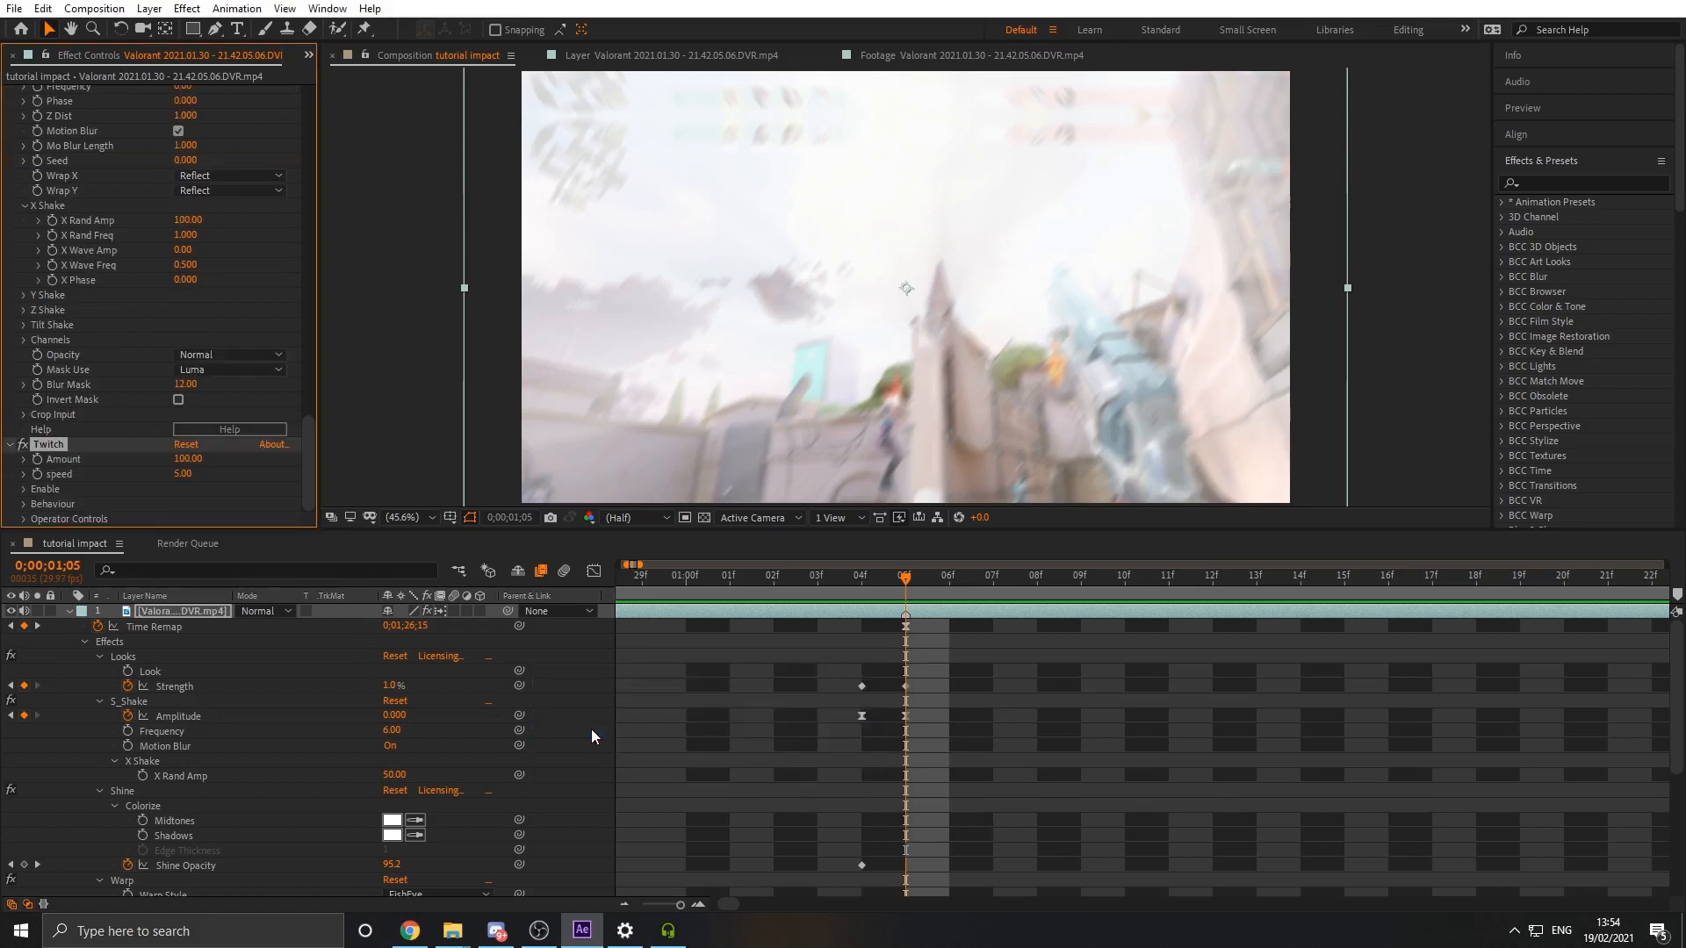
Enable Twitch's Blur, Light, Scale and Slide, keyframe its Amount at 100 on 0;00;01;05, and set its speed to 3
left_click(23, 489)
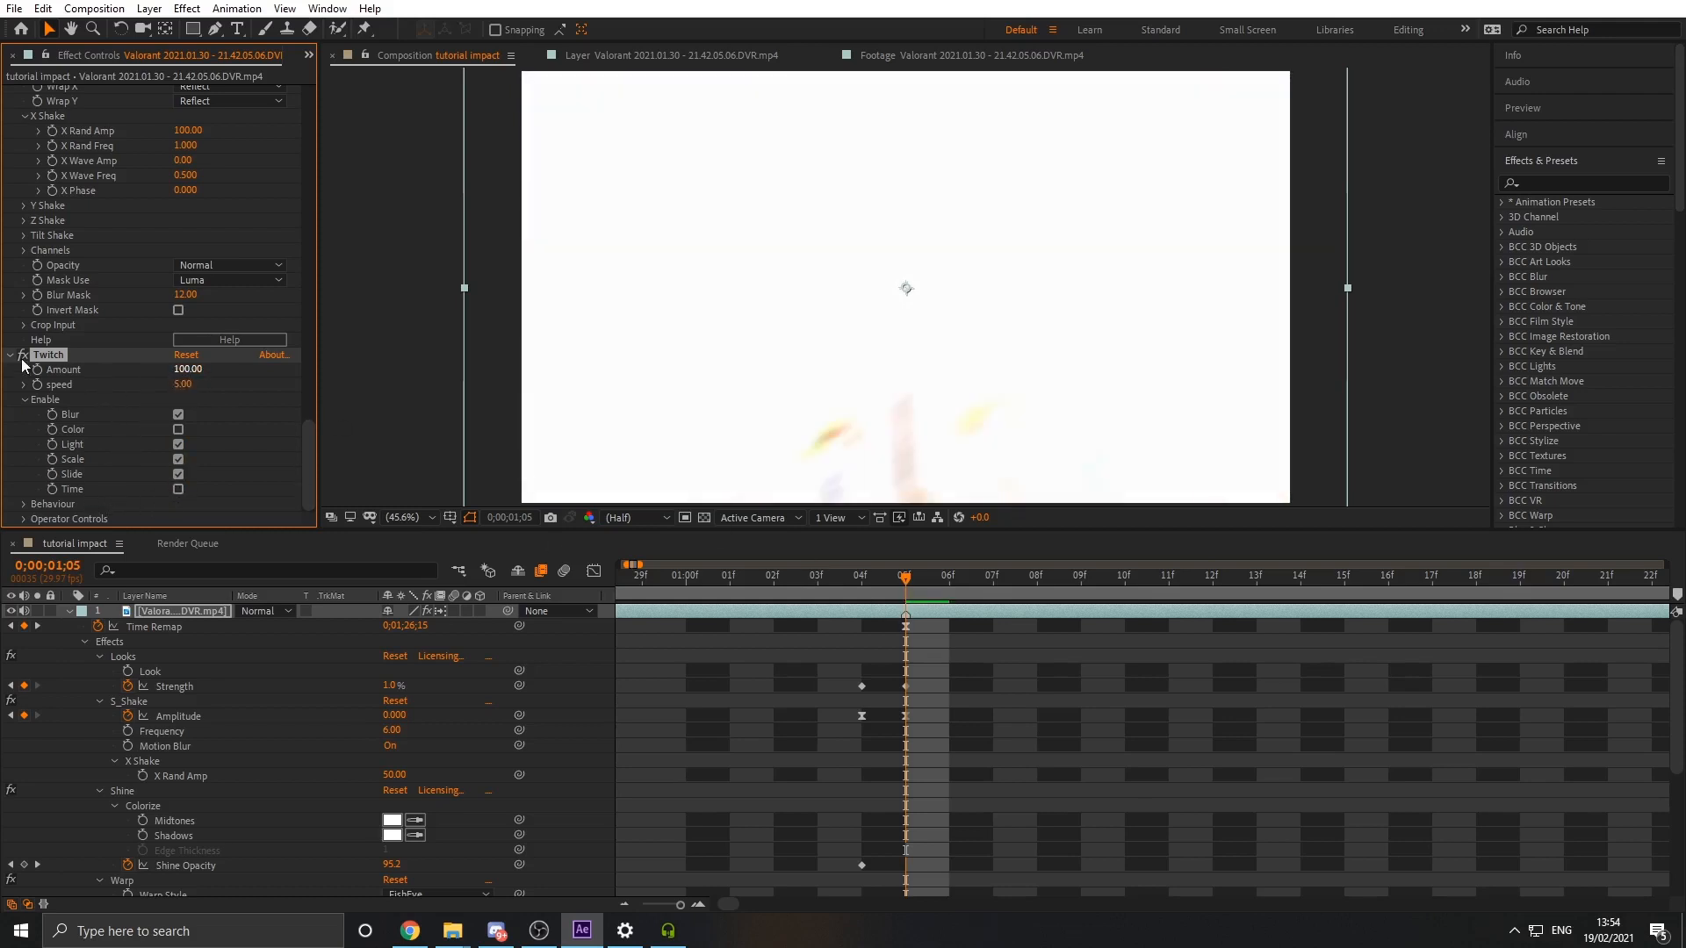
left_click(180, 385)
type("3")
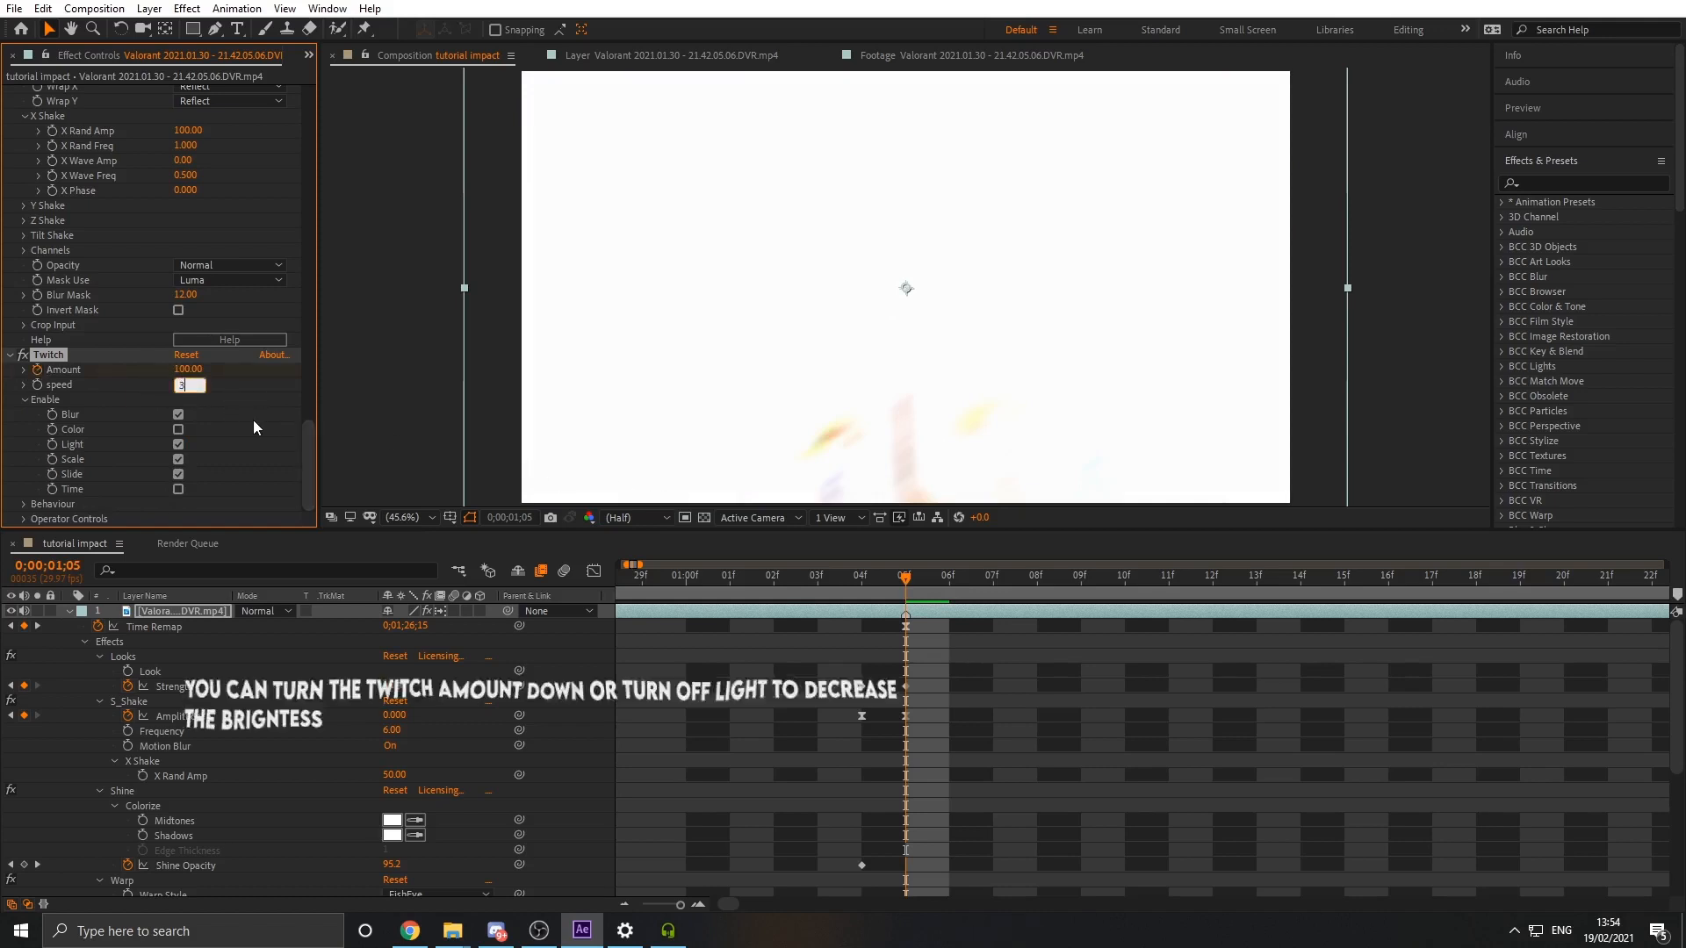
Keyframe the Twitch Amount at 0 on both 0;00;01;04 and 0;00;01;25
left_click(873, 581)
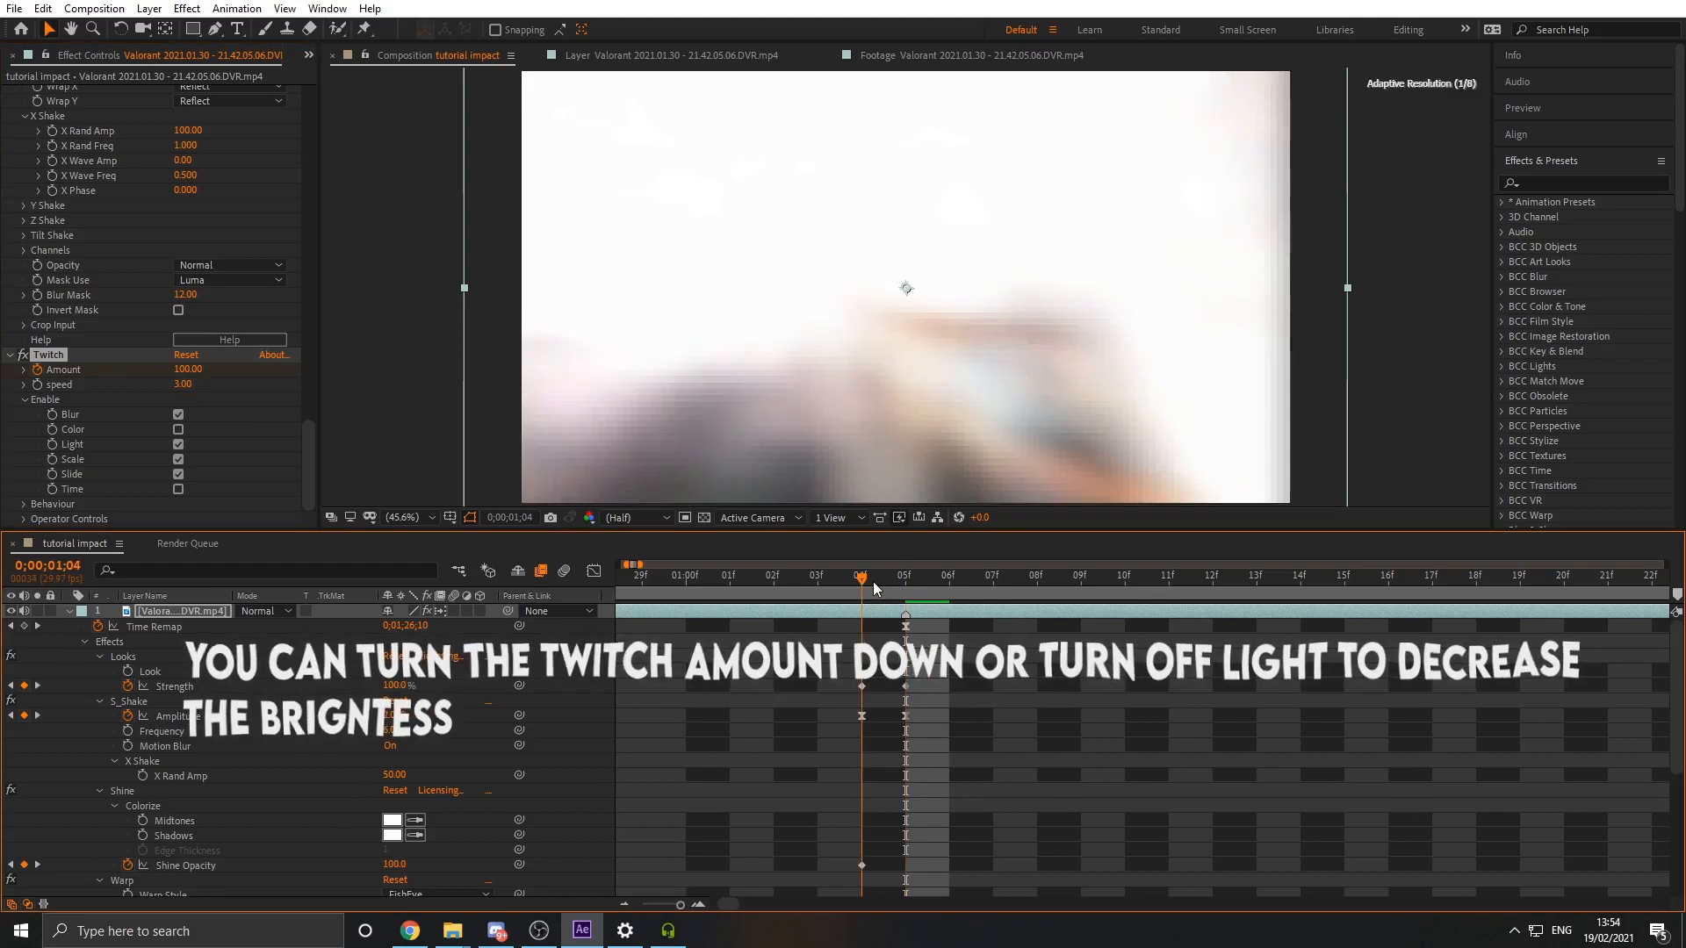
left_click(188, 370)
type("0")
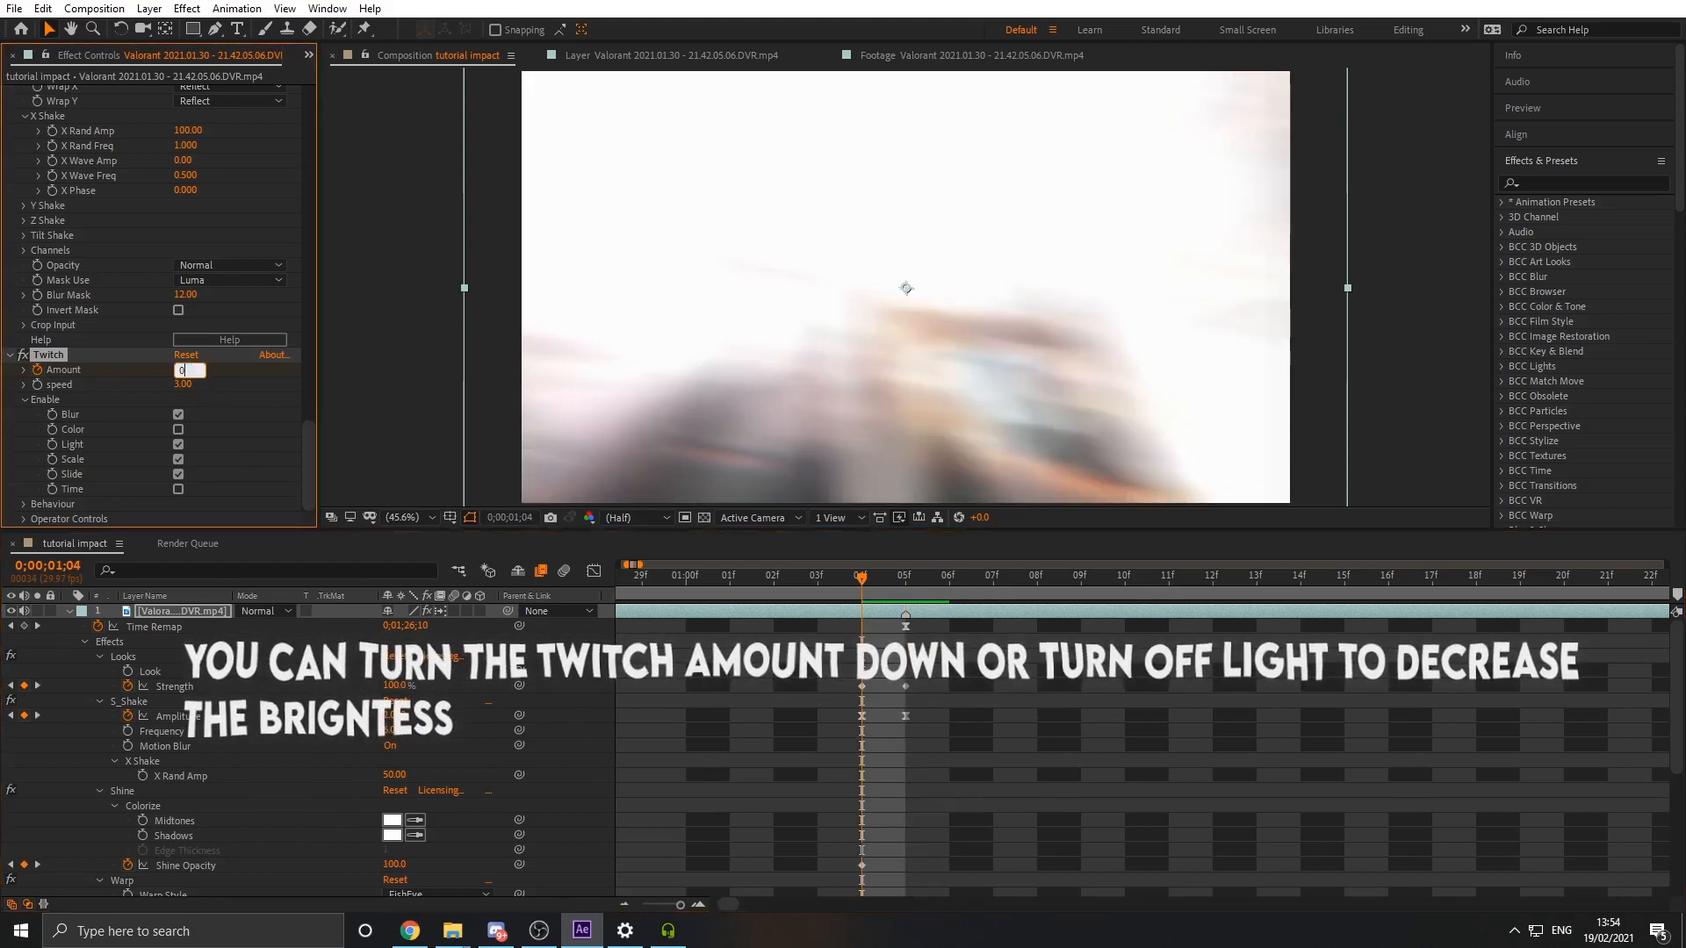
key("Return")
left_click_drag(863, 580, 1537, 608)
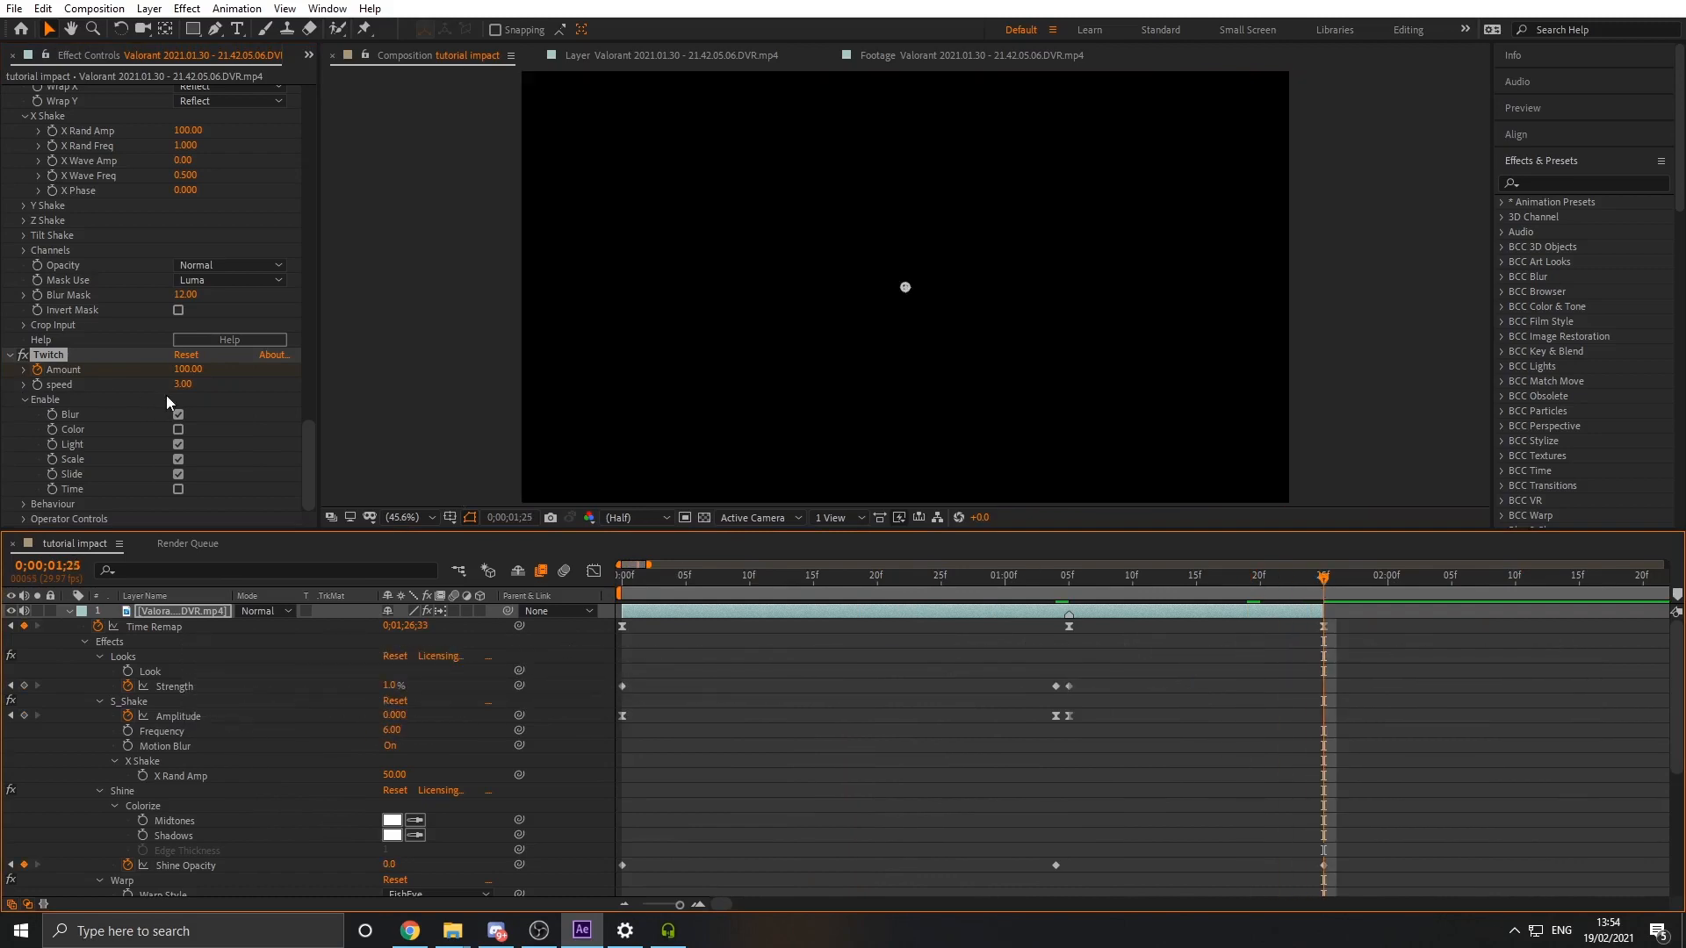
left_click_drag(185, 371, 15, 401)
Apply Easy Ease to the three Twitch Amount keyframes
left_click_drag(1150, 580, 1069, 587)
scroll(1167, 743, "down", 10)
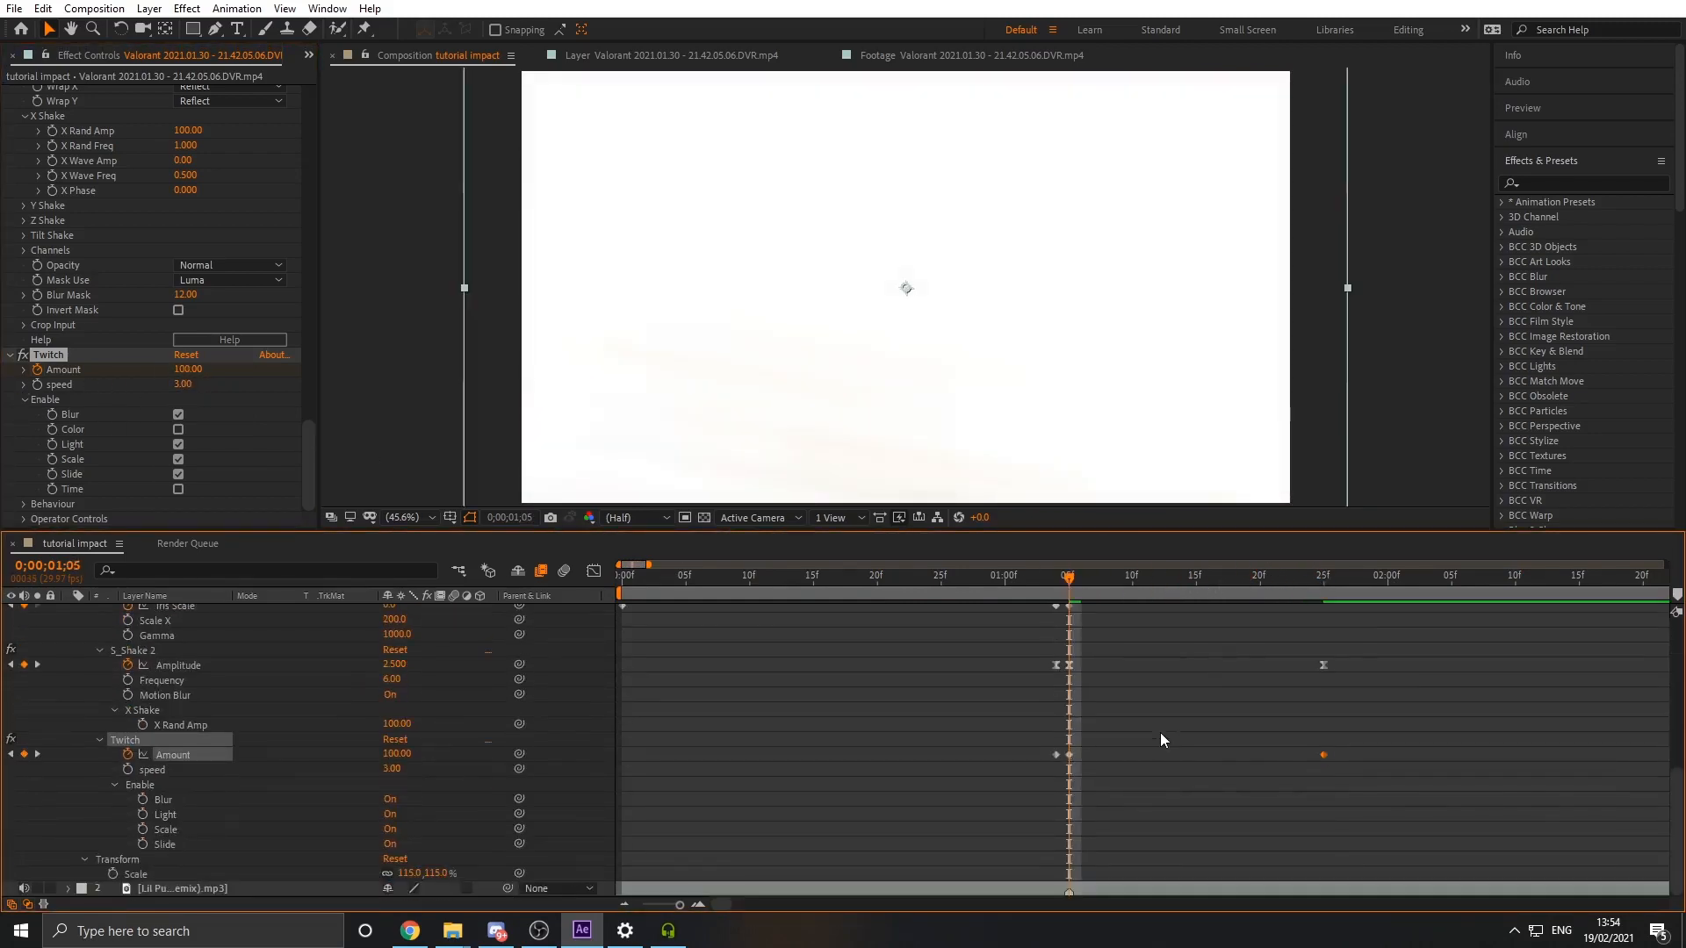
left_click_drag(1161, 732, 1047, 763)
left_click(1068, 754)
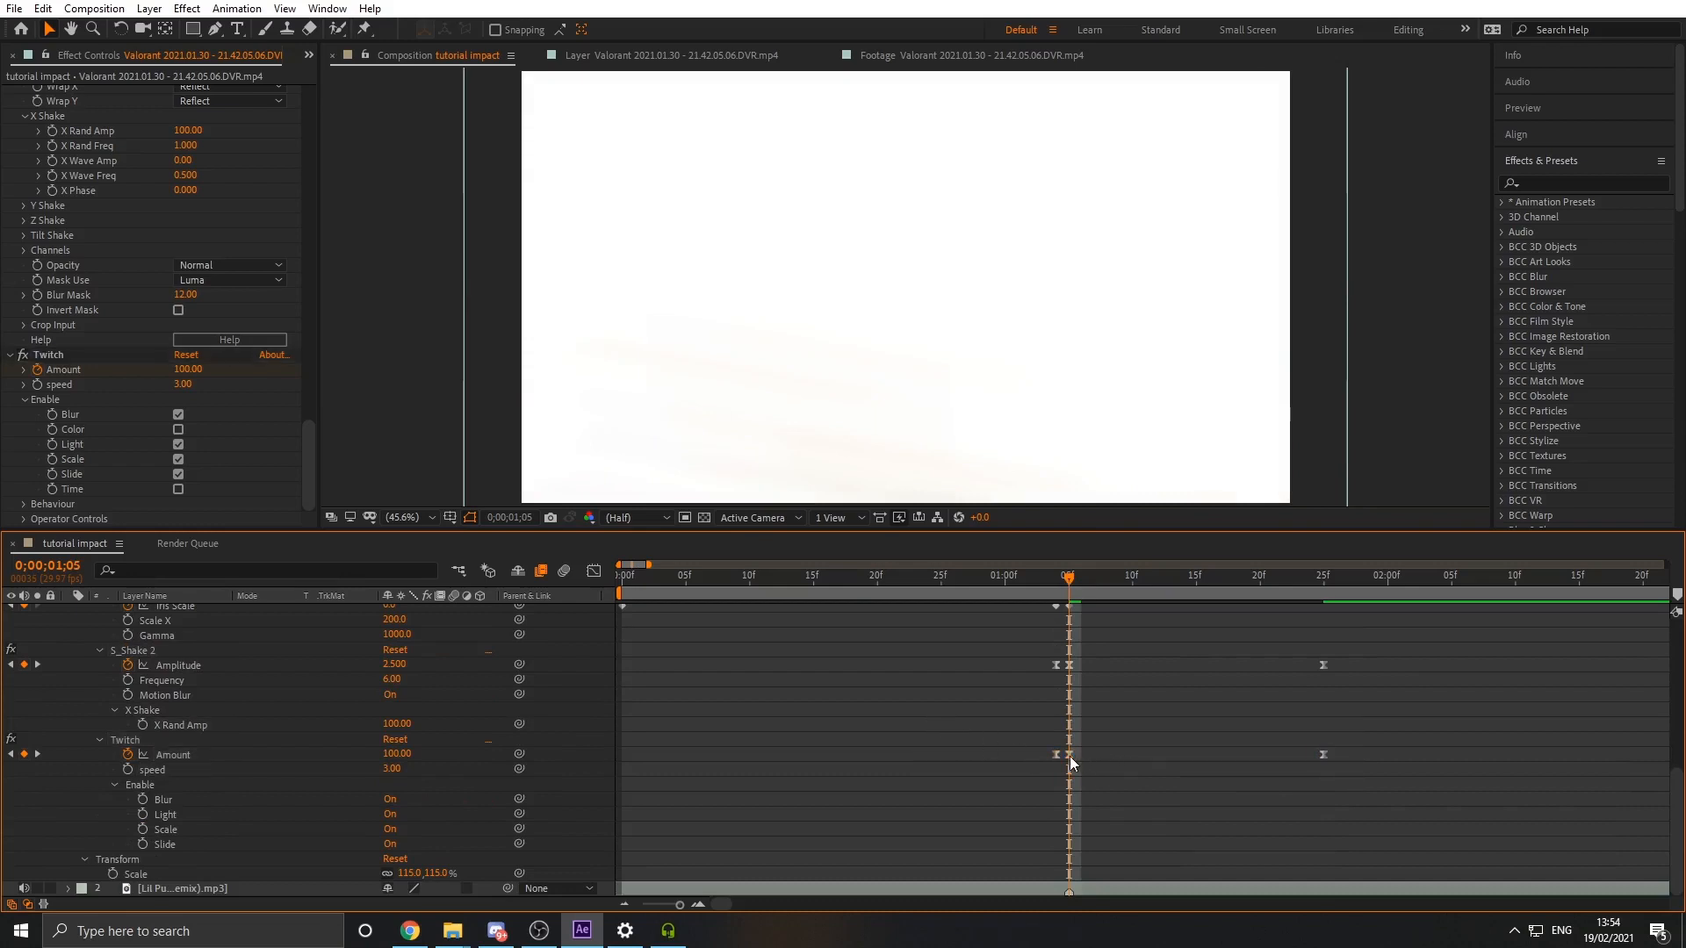
Reshape the Twitch Amount curve to drop sharply after the 0;00;01;05 peak and flatten out, and preview from 0;00;00;28
left_click(594, 571)
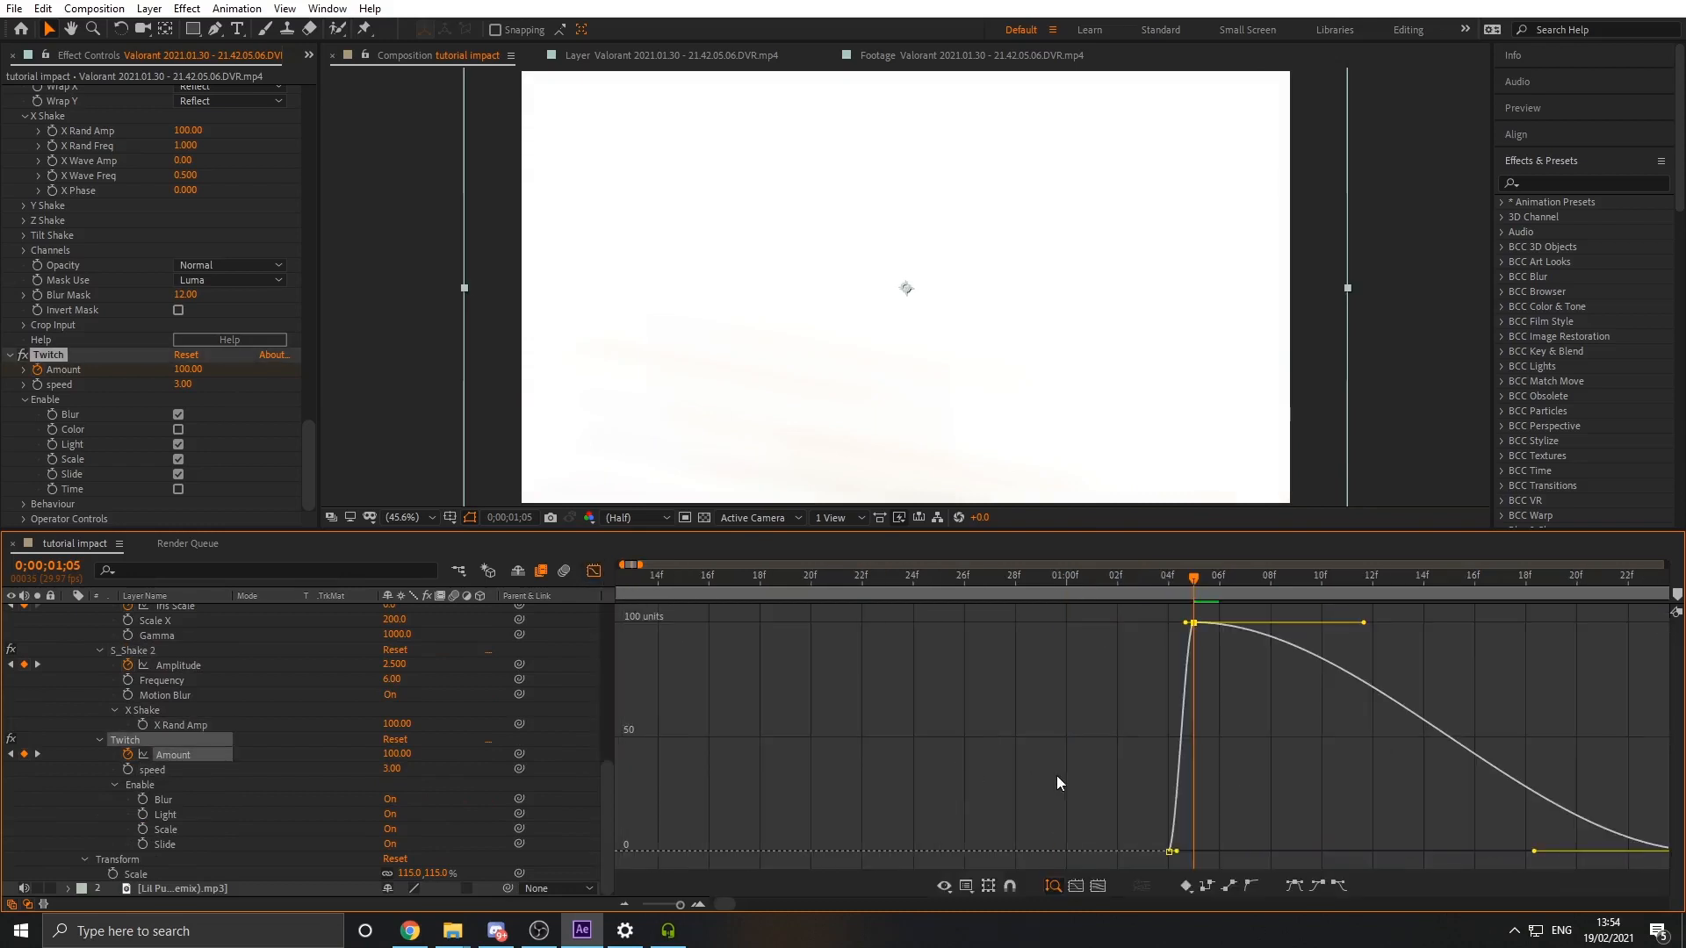
left_click(1349, 666)
left_click(1349, 674)
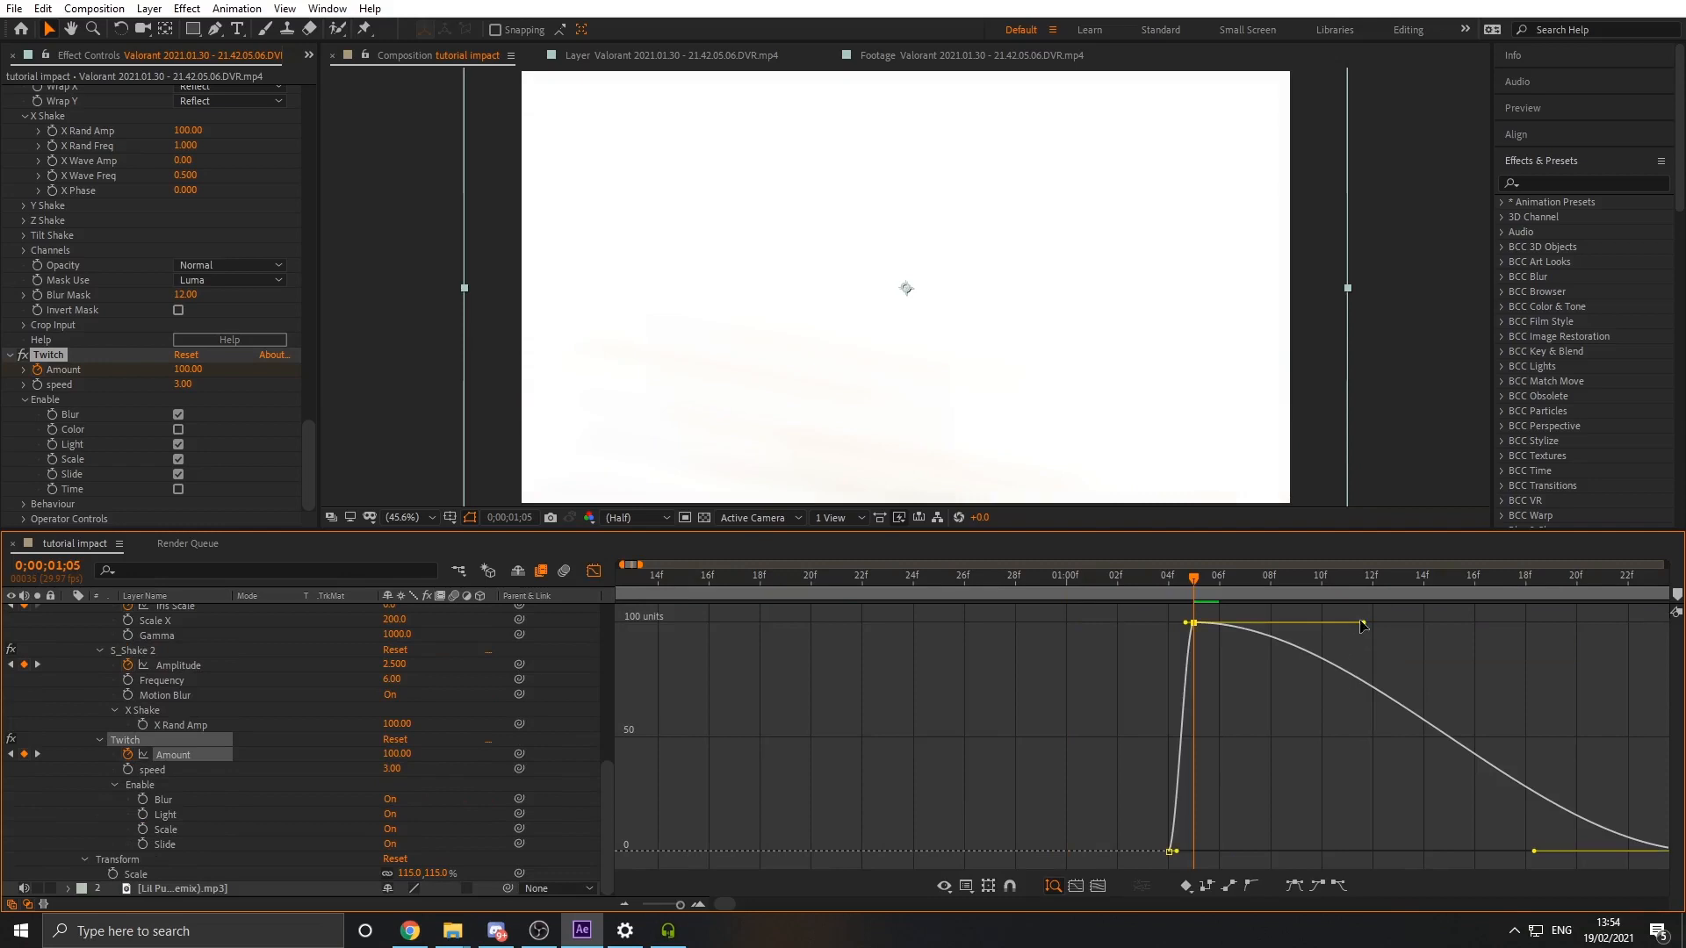
left_click_drag(1339, 622, 1282, 840)
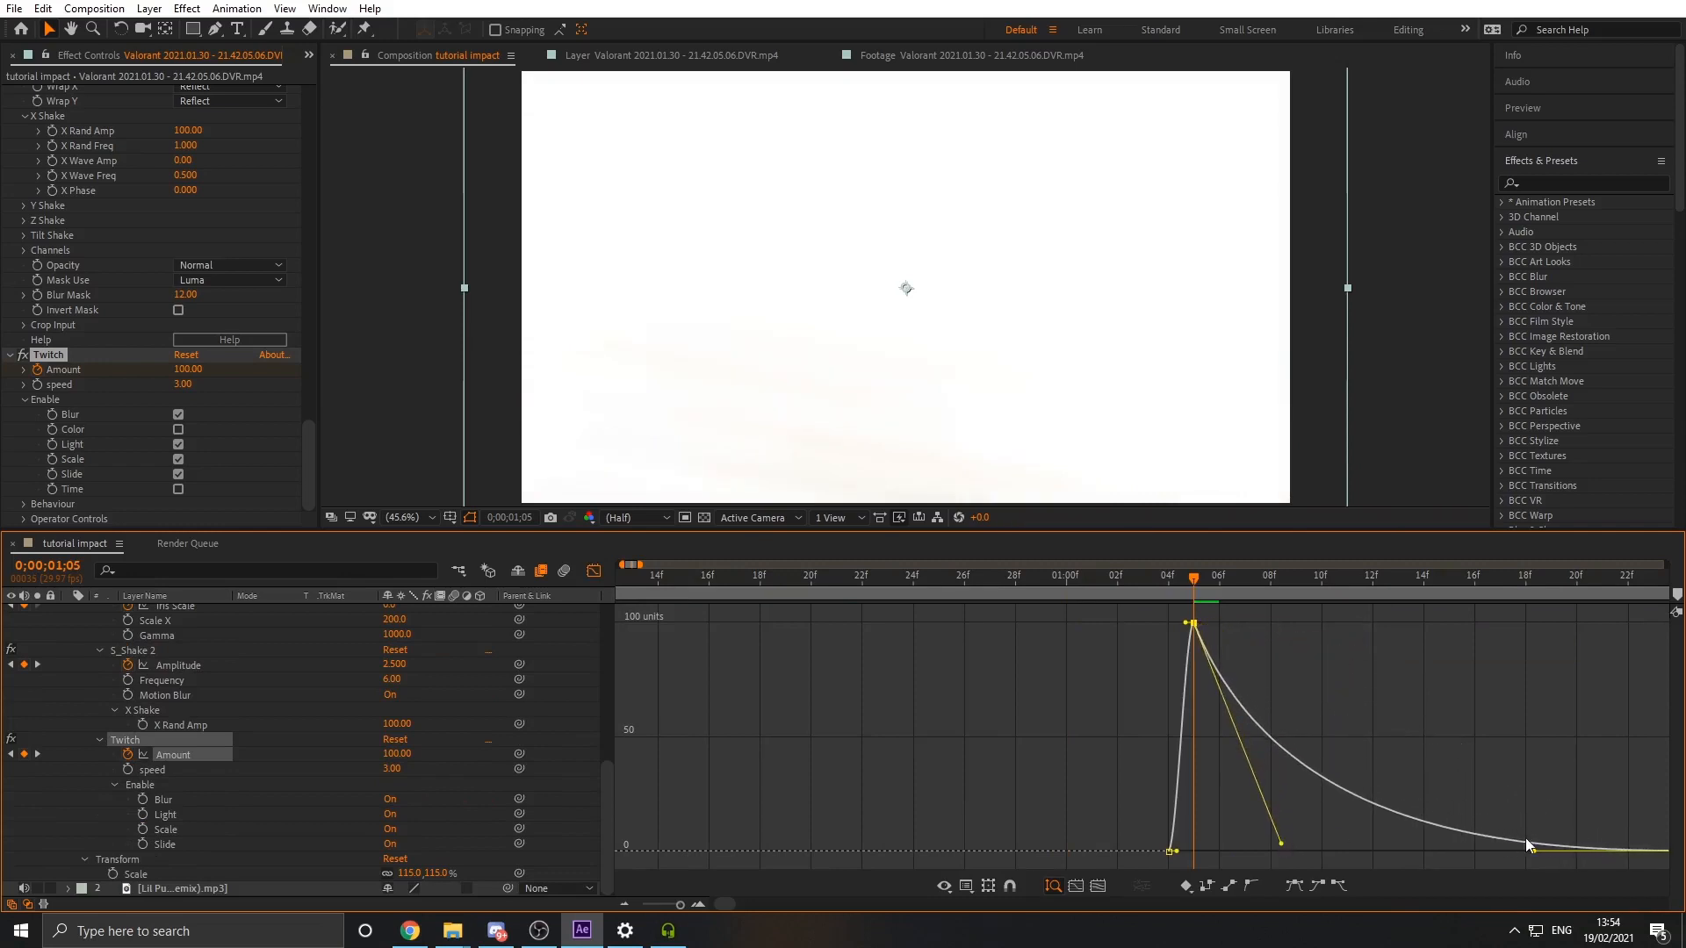
left_click_drag(1530, 848, 1449, 850)
left_click_drag(1140, 597, 1019, 580)
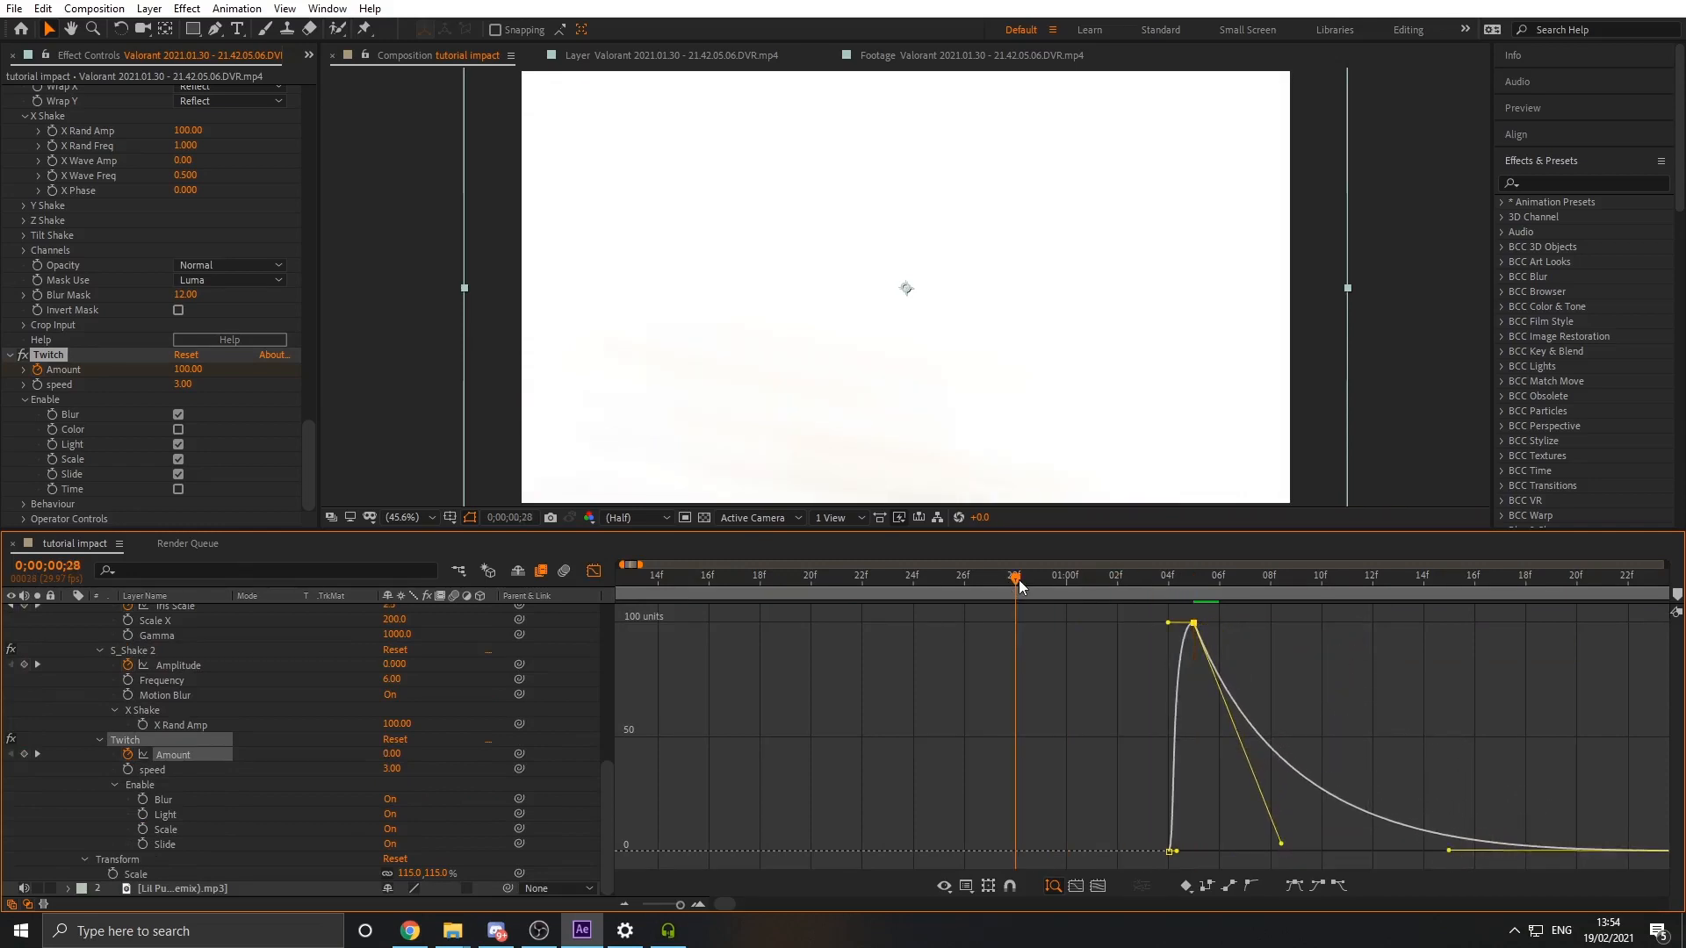
key("space")
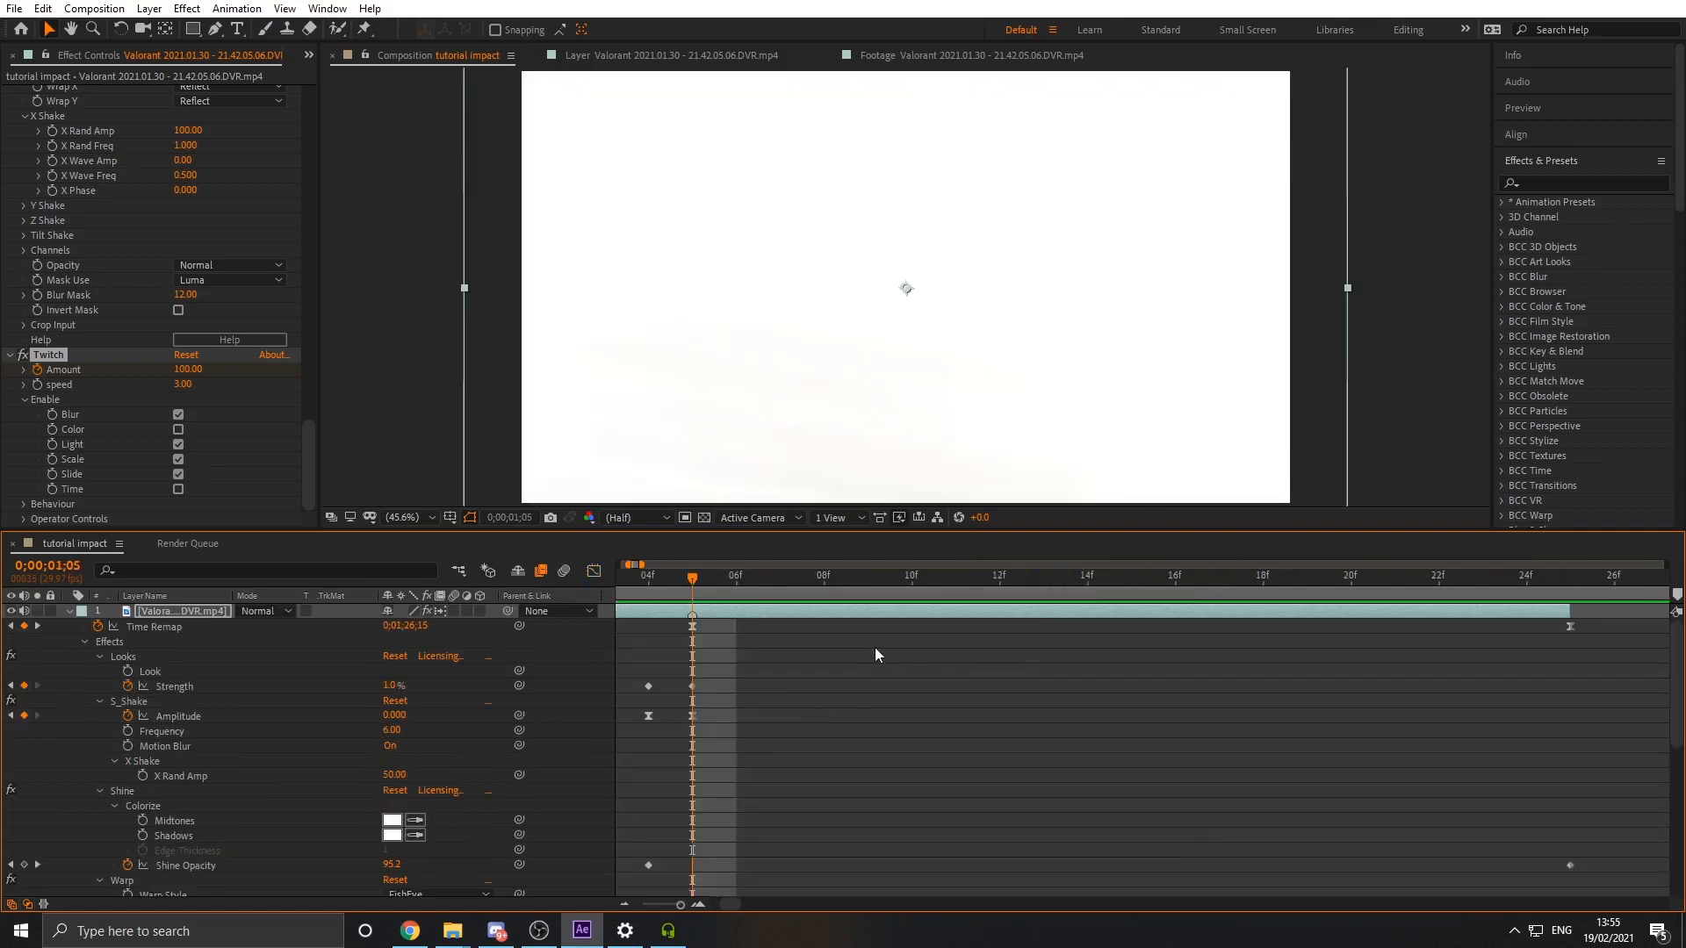
Apply BCC Halftone to the clip at 0;00;01;05 and switch off the Twitch effect
key("ctrl+space")
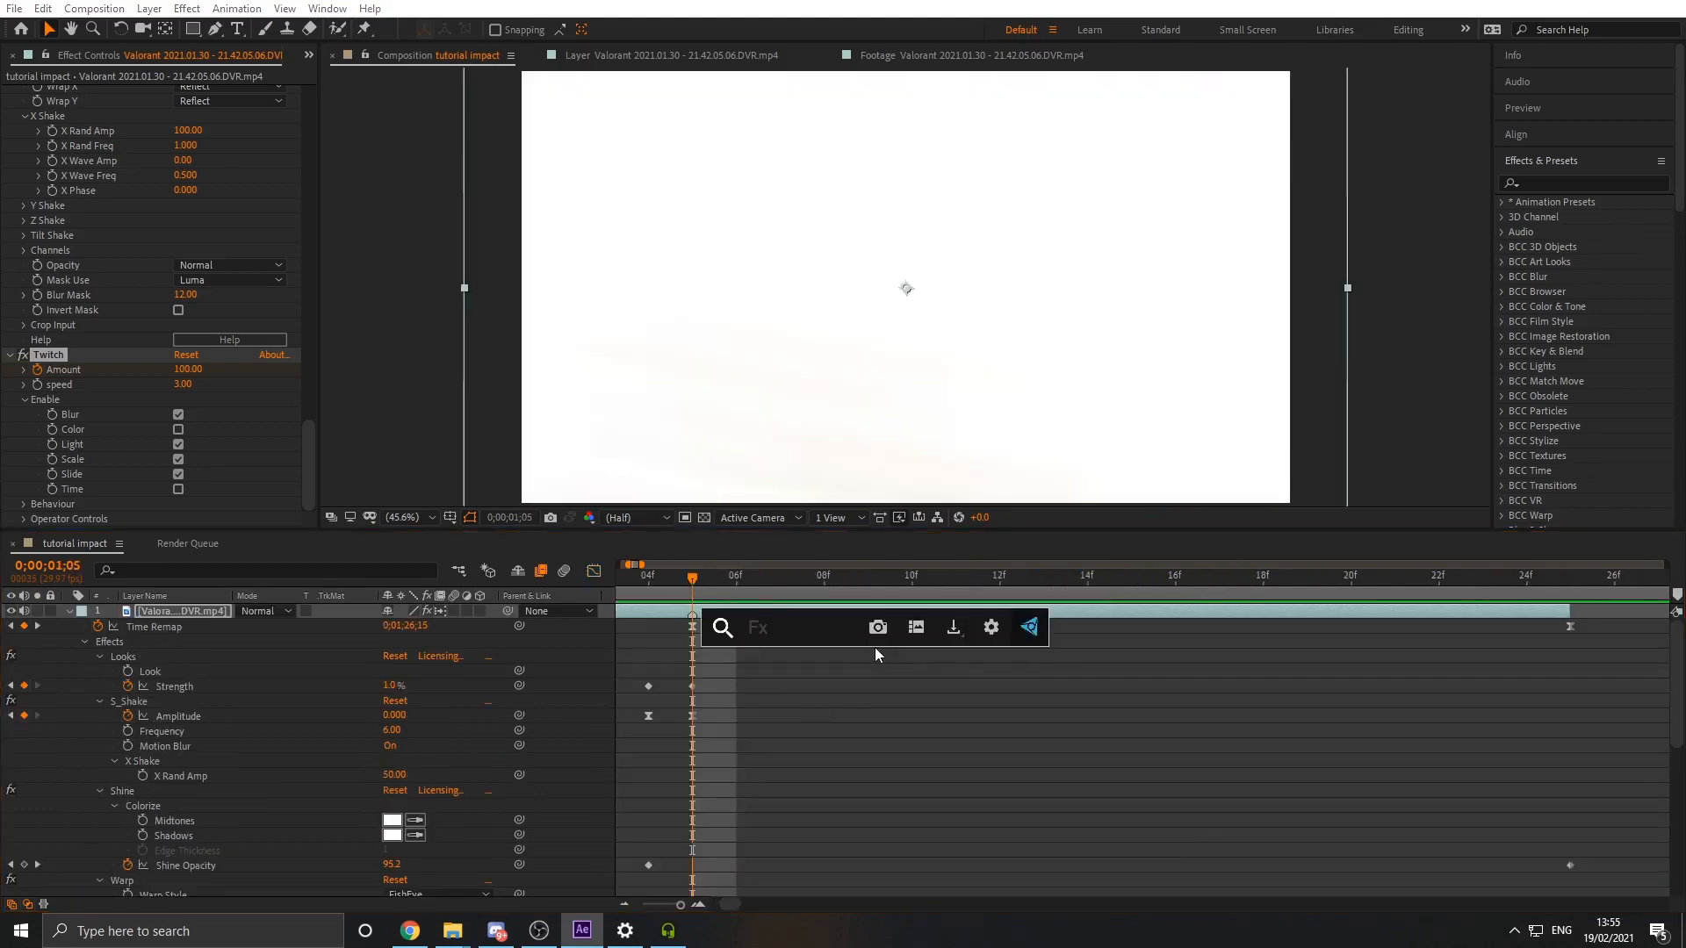
type("half")
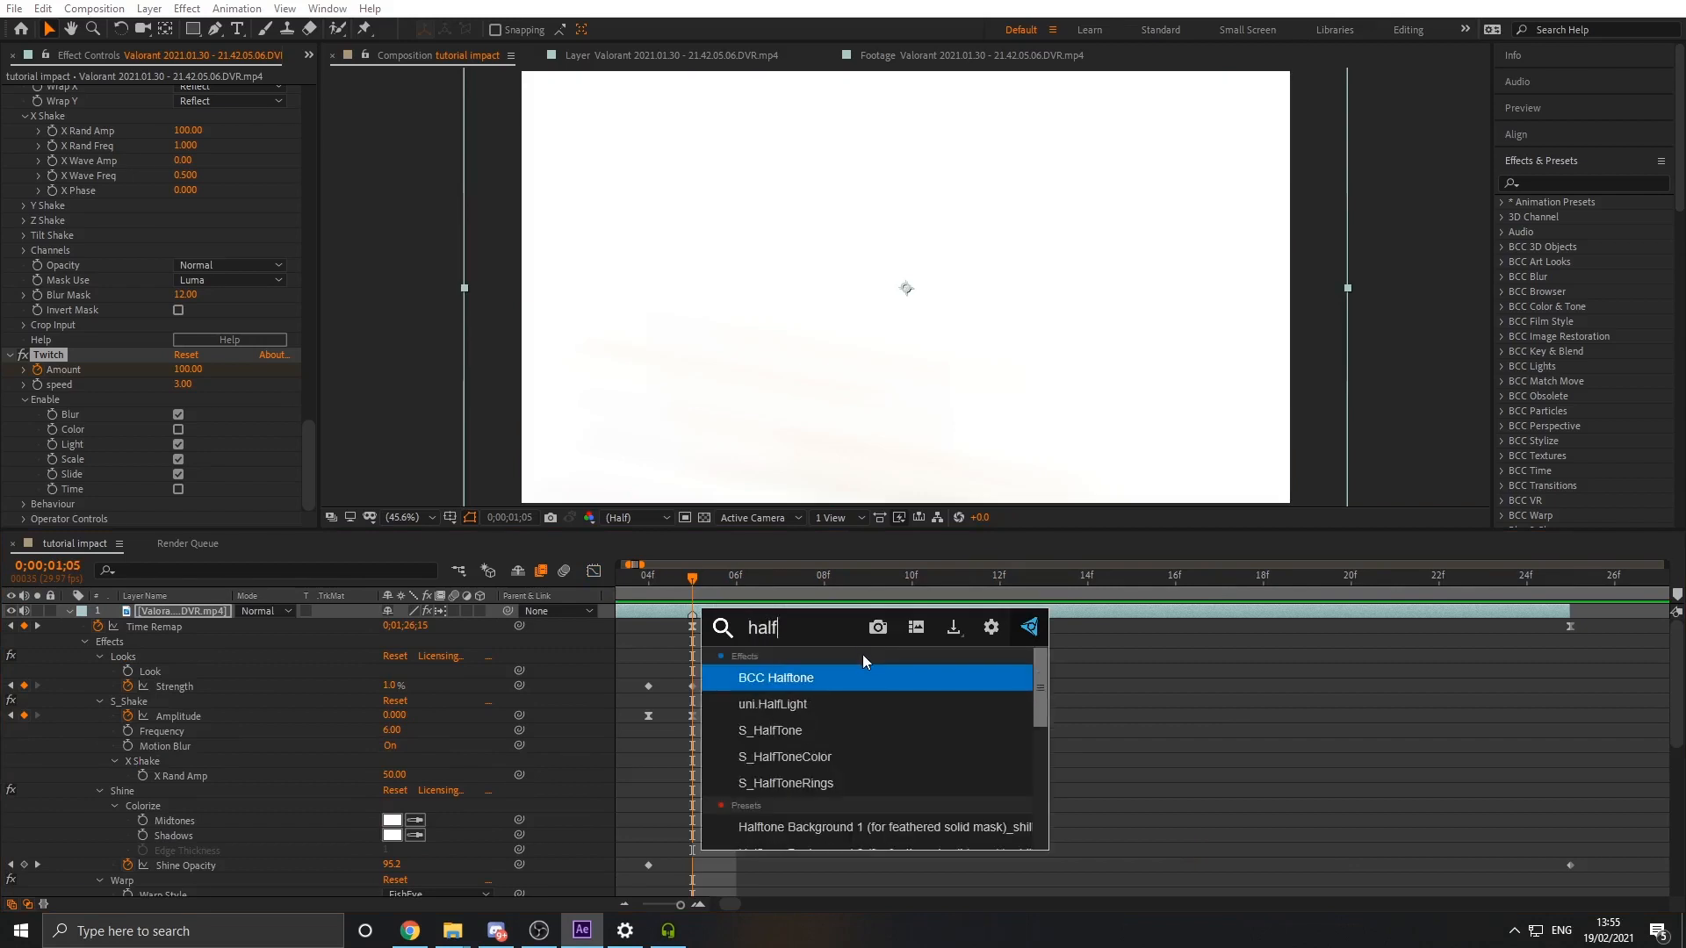
key("Return")
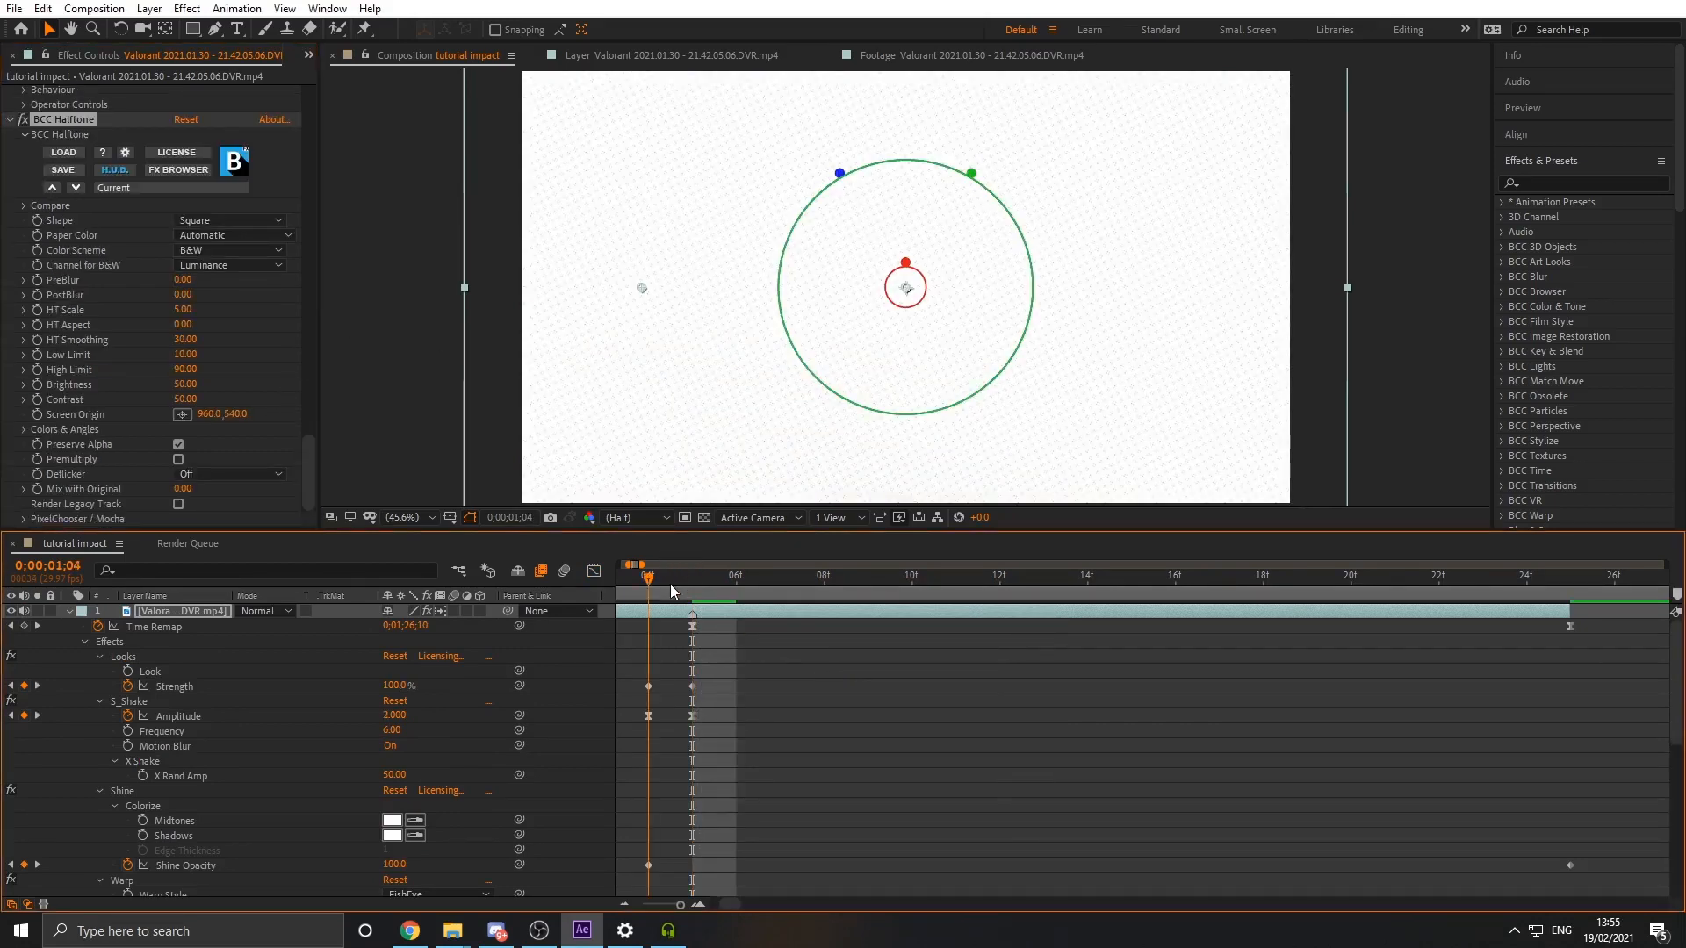
scroll(224, 660, "down", 5)
scroll(108, 792, "down", 2)
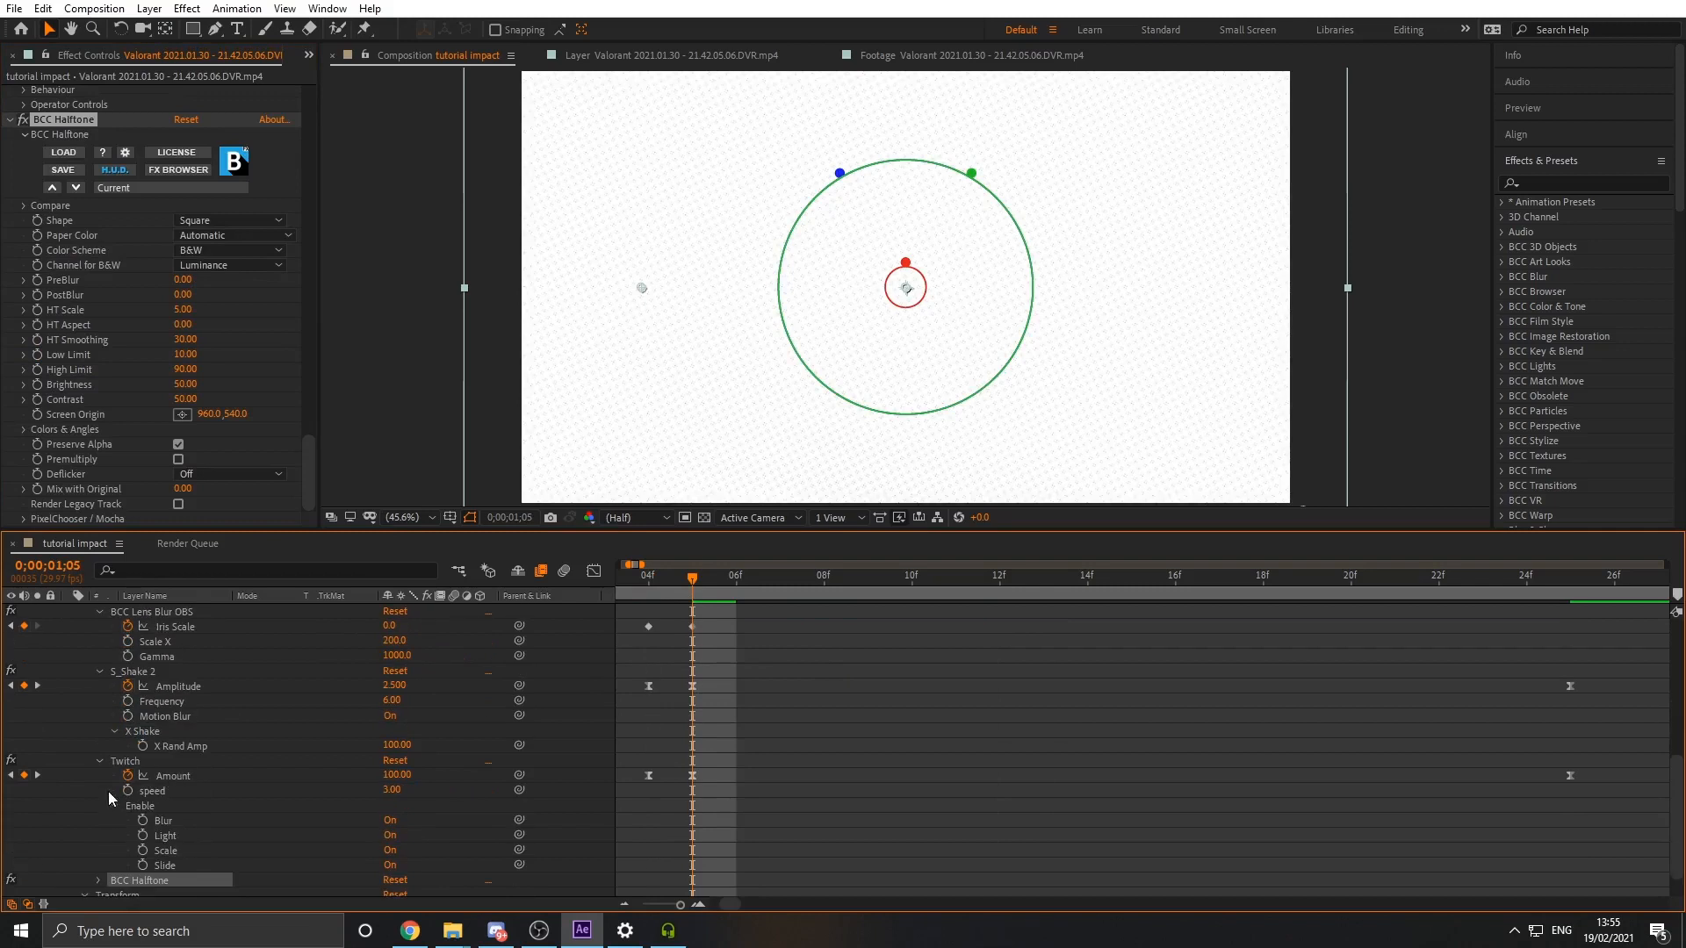
left_click(10, 760)
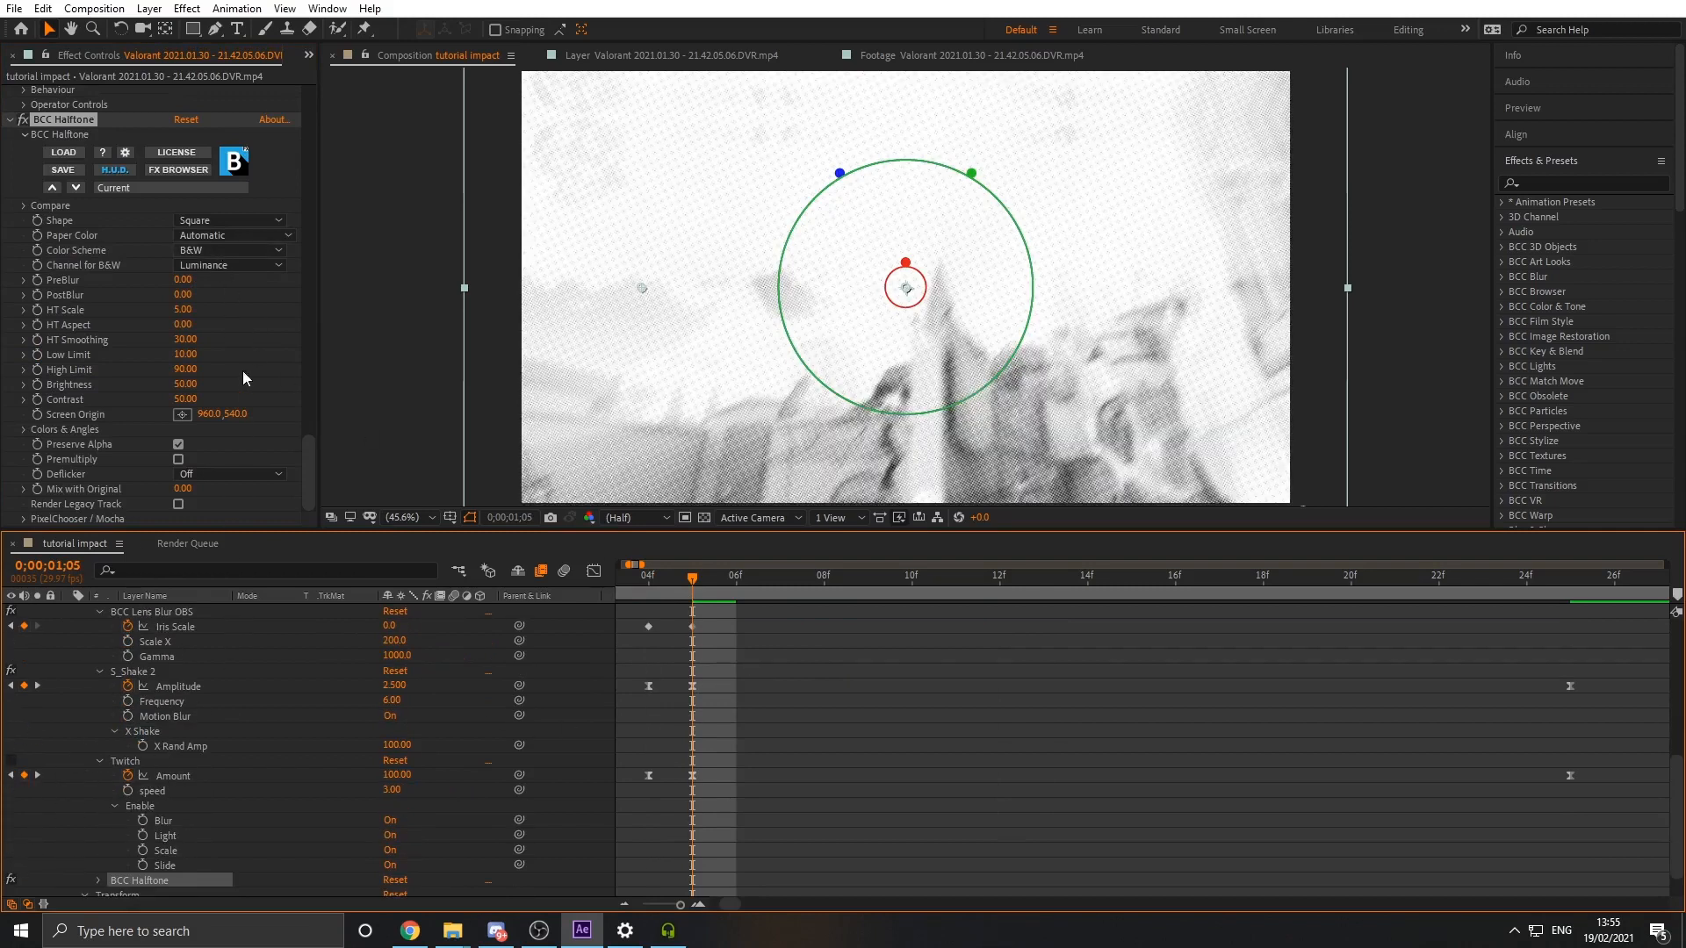
Set the BCC Halftone Color Scheme to RGB and its PostBlur to 5
left_click(208, 240)
left_click(214, 244)
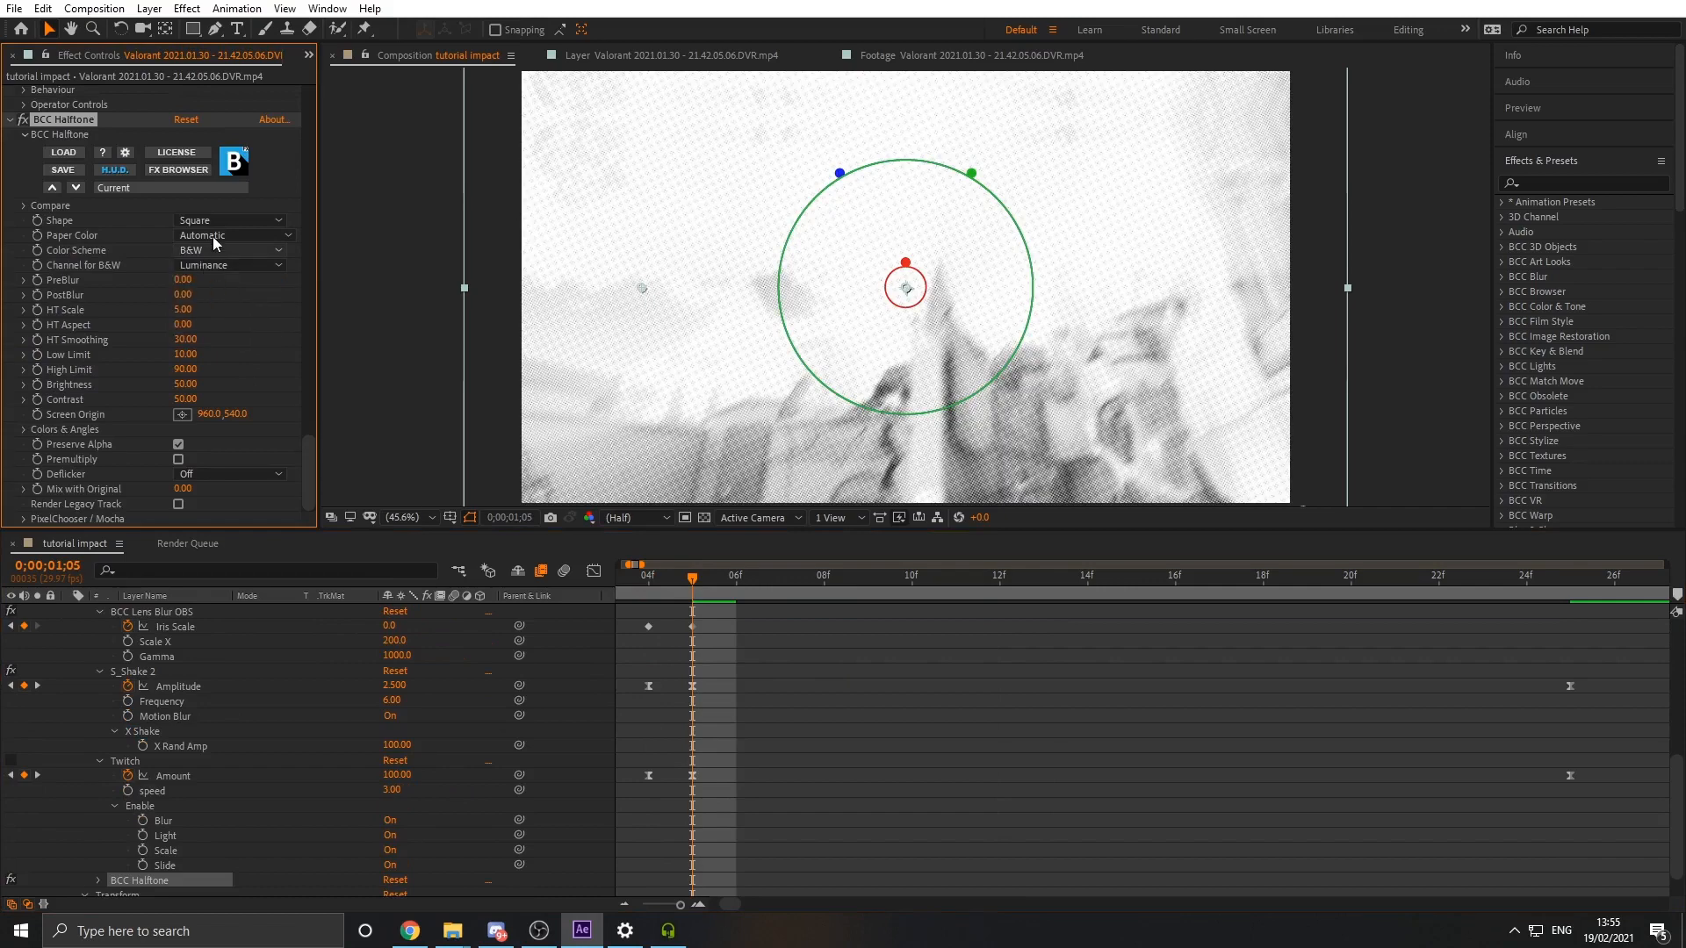
left_click(214, 249)
left_click(206, 265)
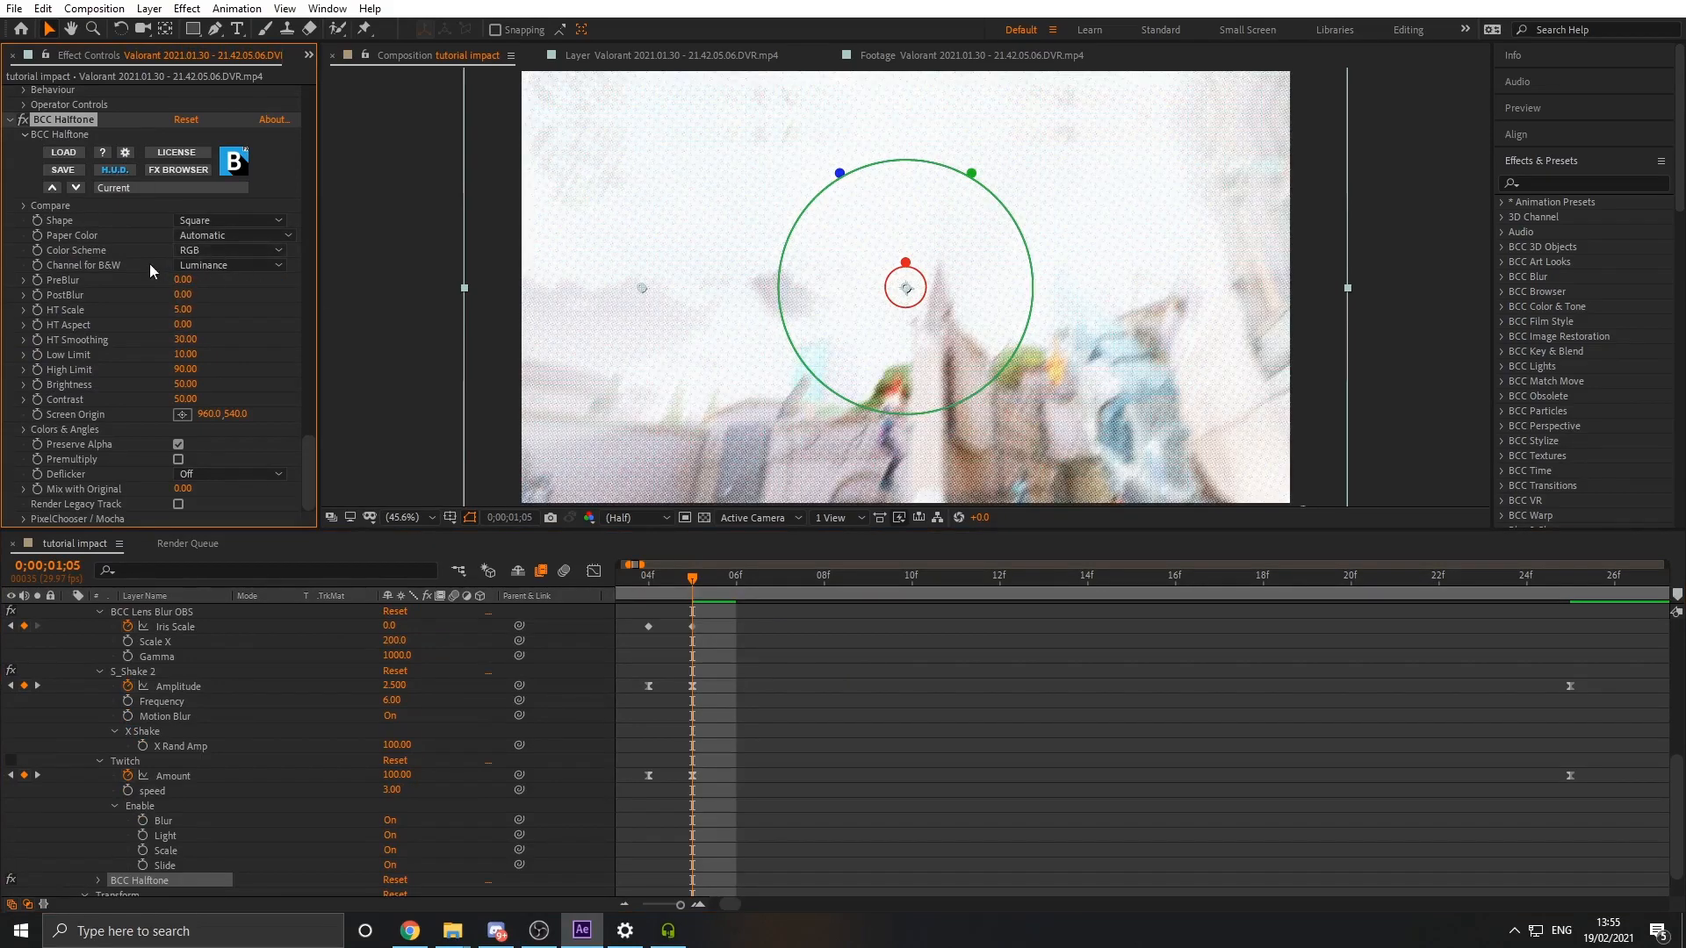
left_click(183, 296)
key("Return")
scroll(710, 627, "up", 10)
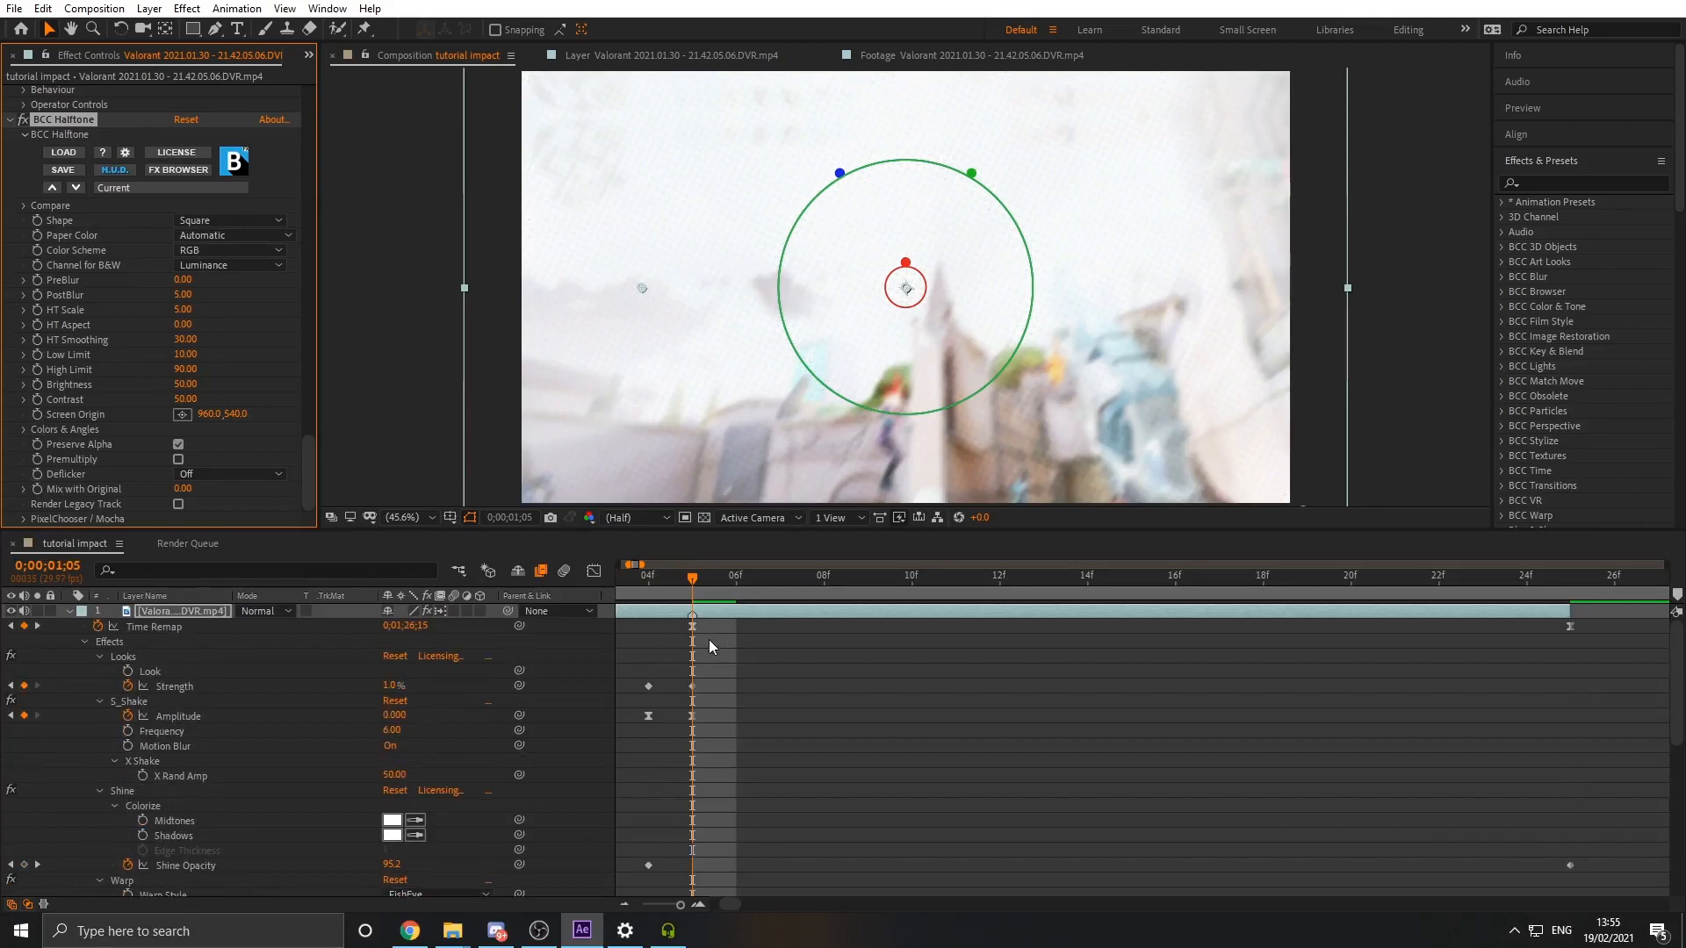
Keyframe the halftone's Mix with Original at 0 on 0;00;01;05 and at 100 on 0;00;01;04 and 0;00;01;25
left_click(37, 489)
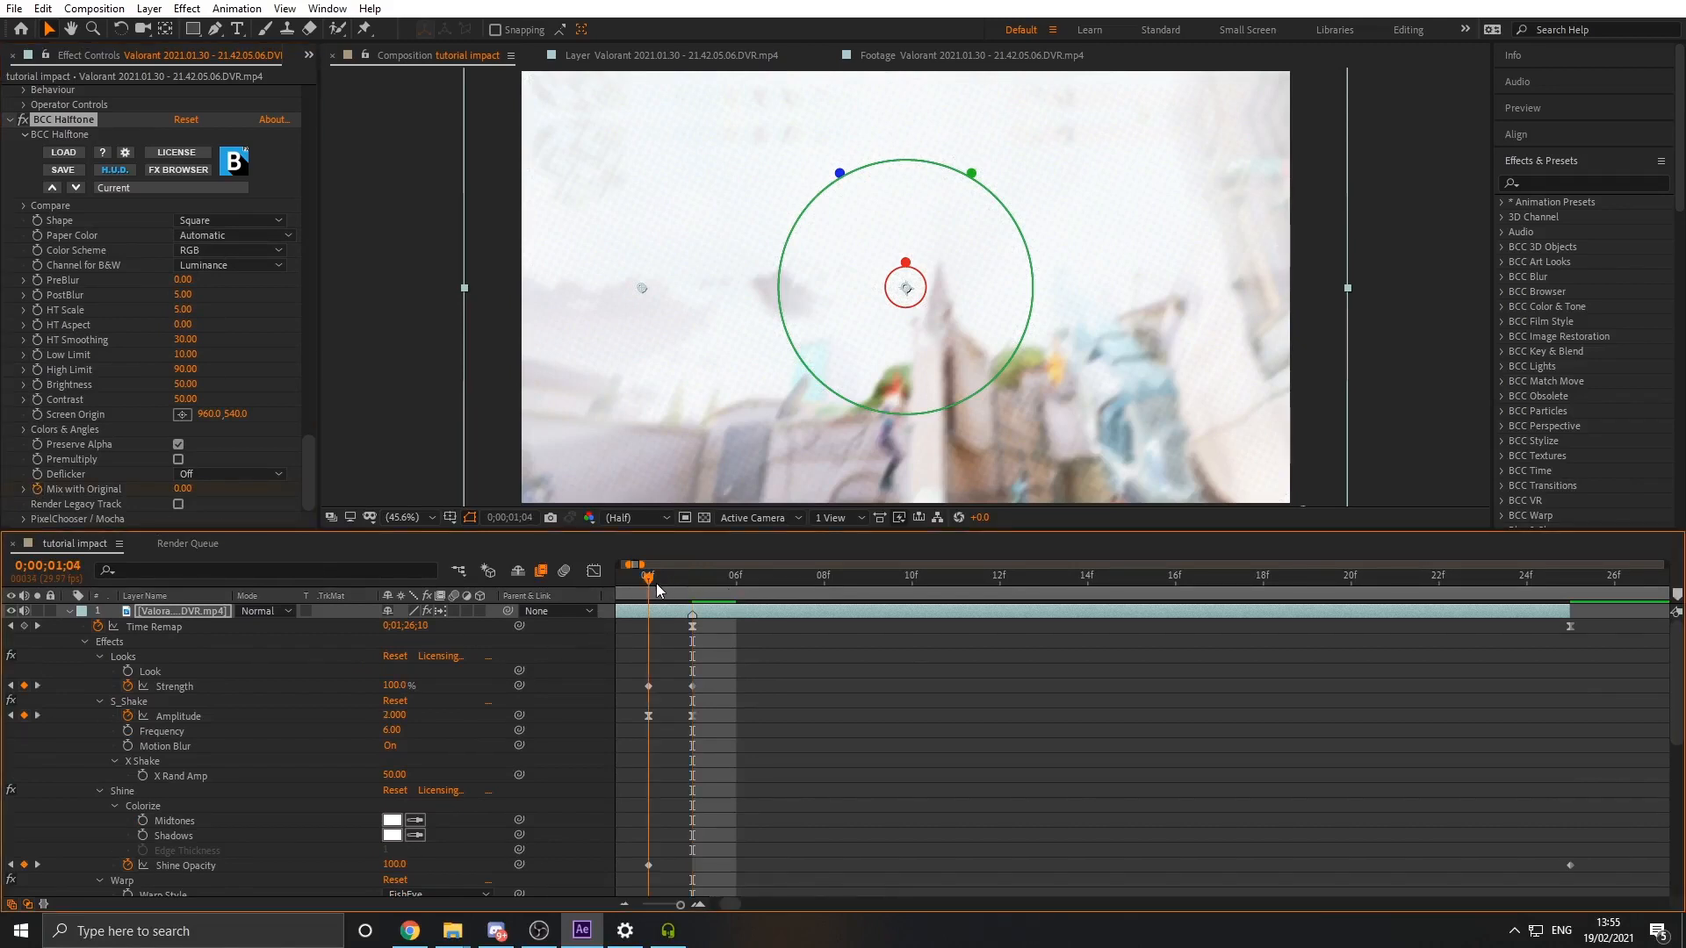
left_click(648, 576)
left_click_drag(185, 488, 320, 497)
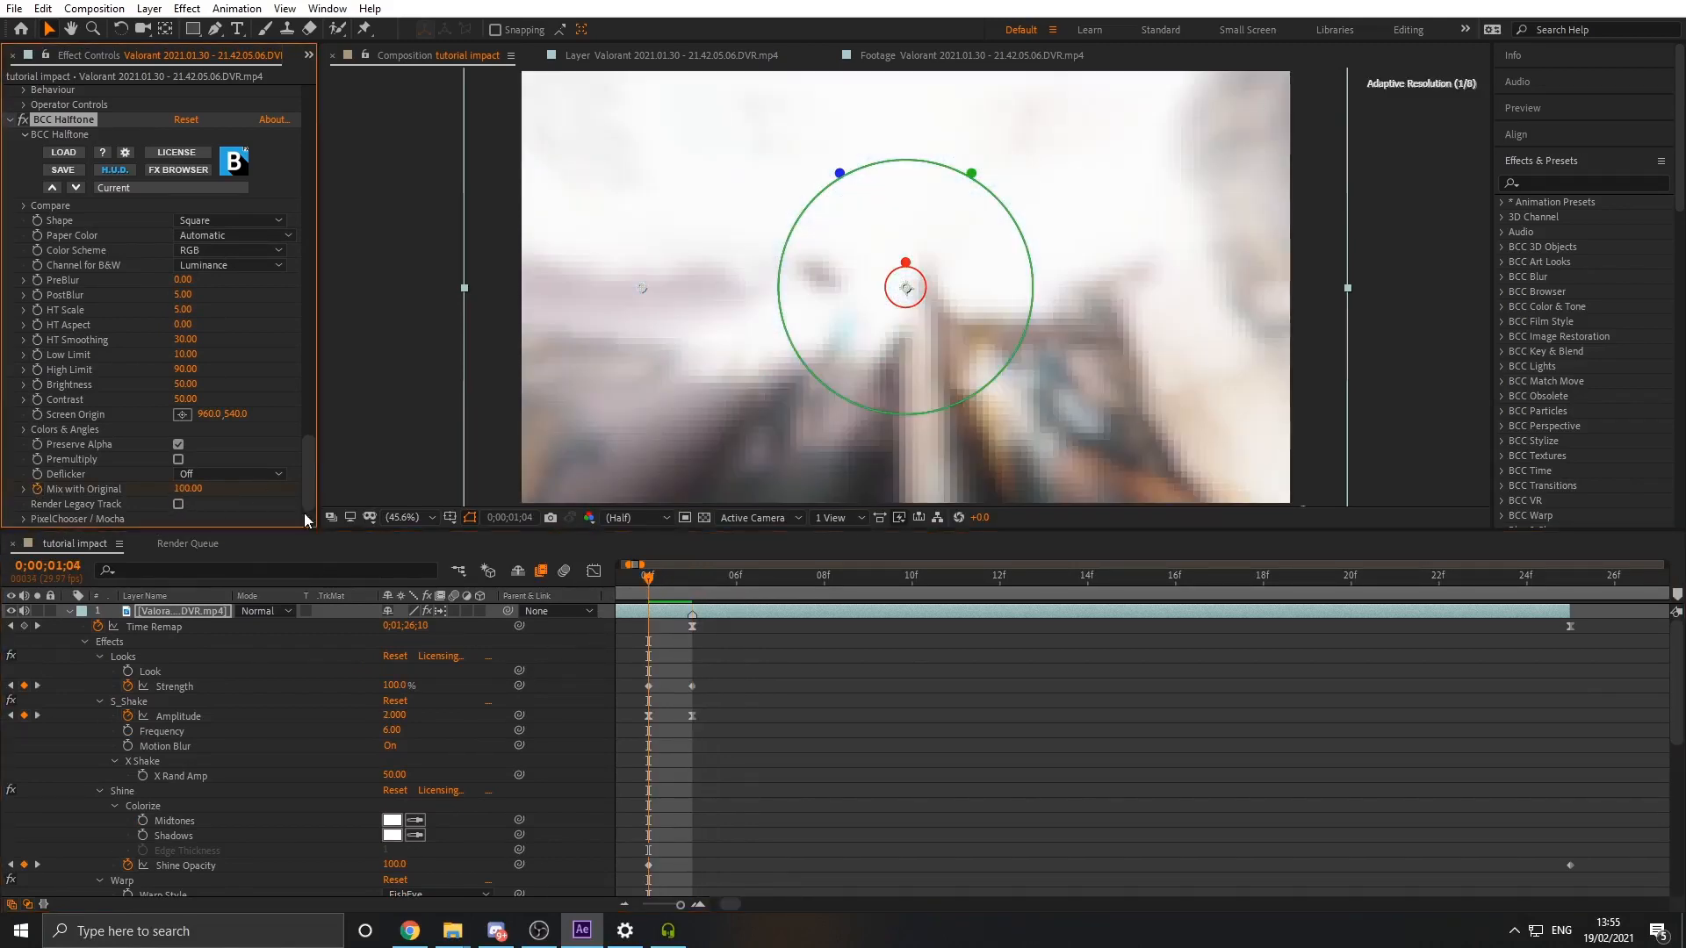
left_click_drag(1174, 574, 1567, 567)
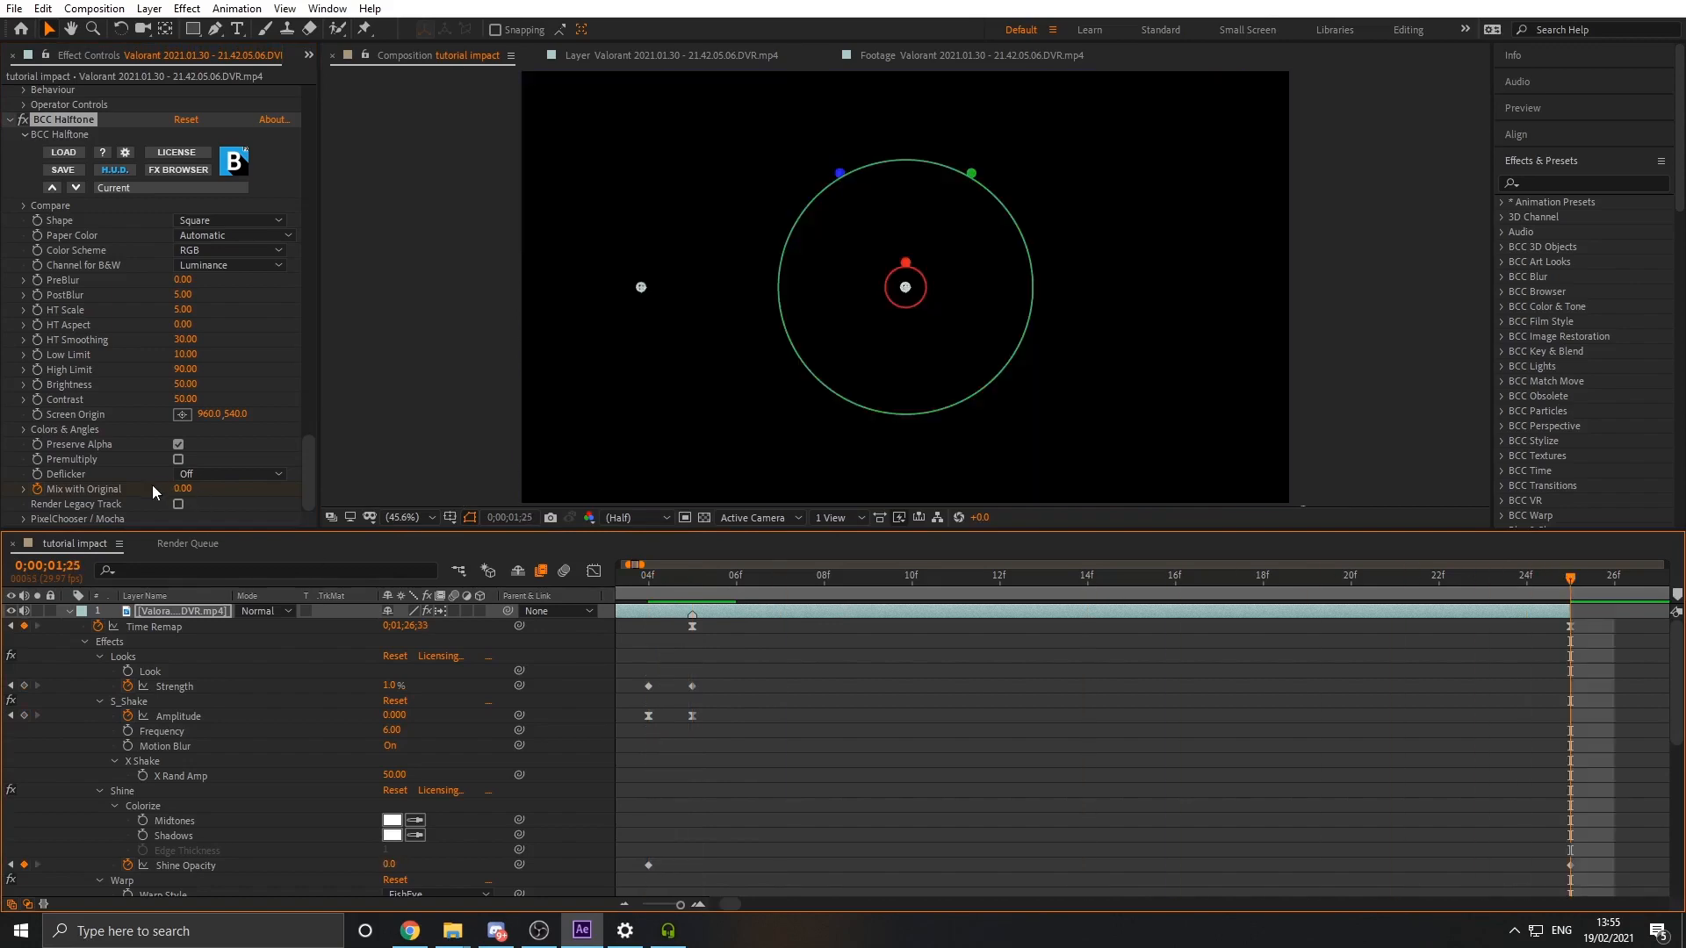
left_click_drag(179, 489, 564, 512)
scroll(901, 620, "down", 1)
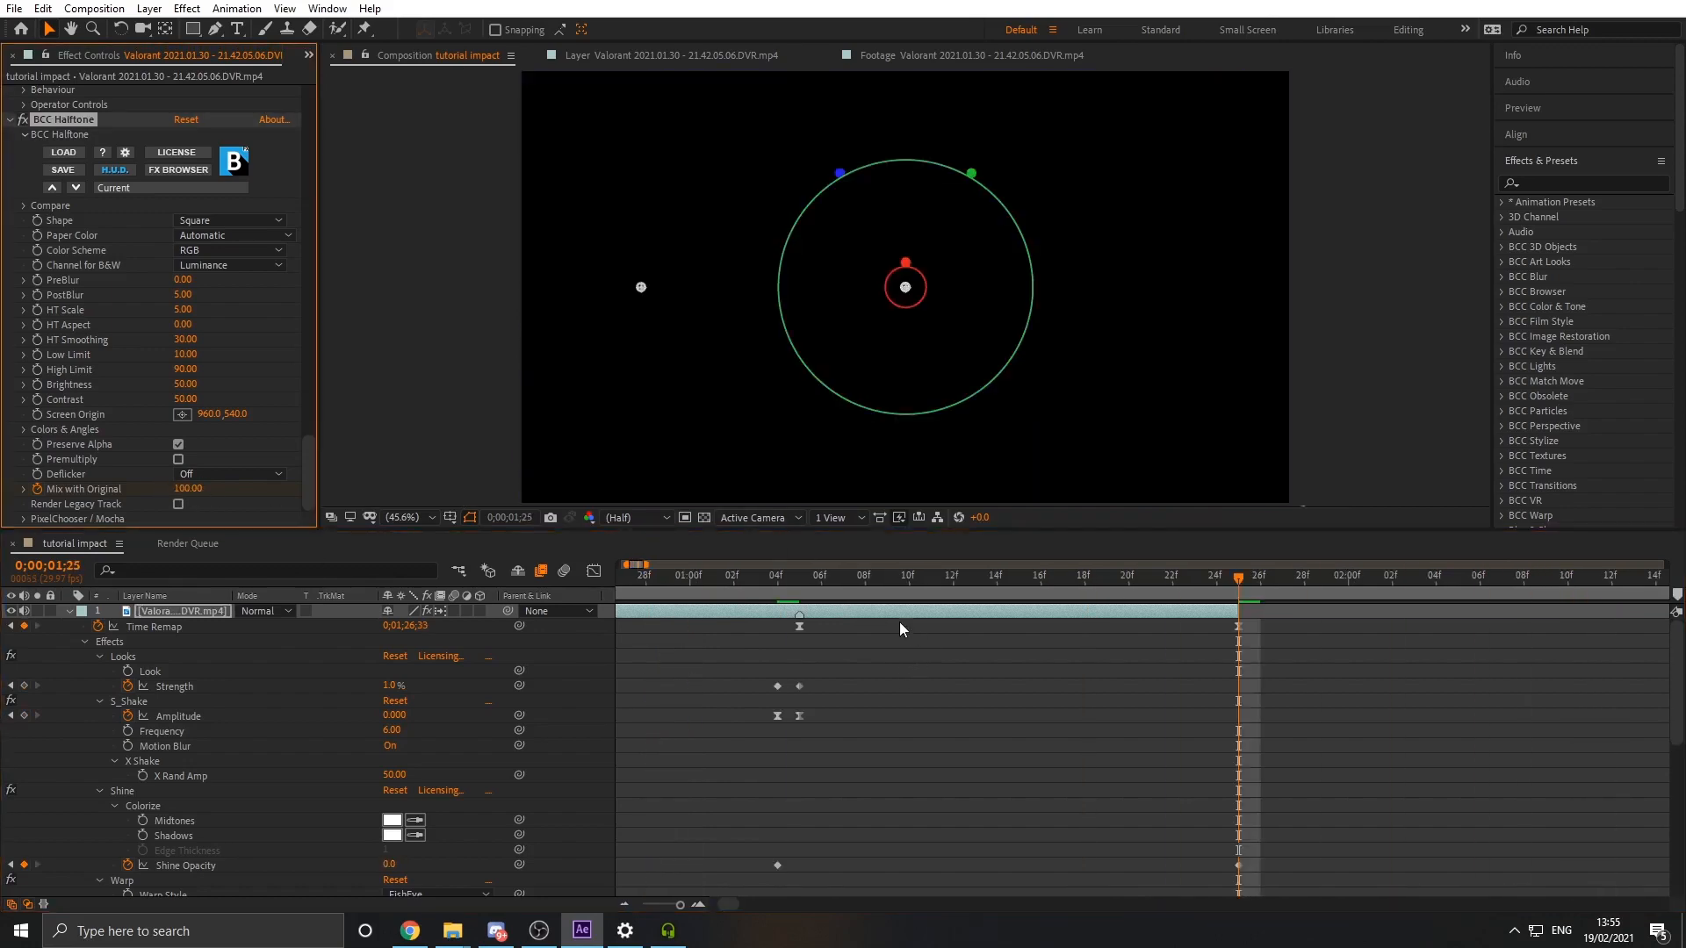
Preview the clip with the halftone effect from 0;00;01;00
left_click(775, 581)
key("Page_Up")
key("Page_Up")
key("Page_Up")
key("Page_Up")
key("space")
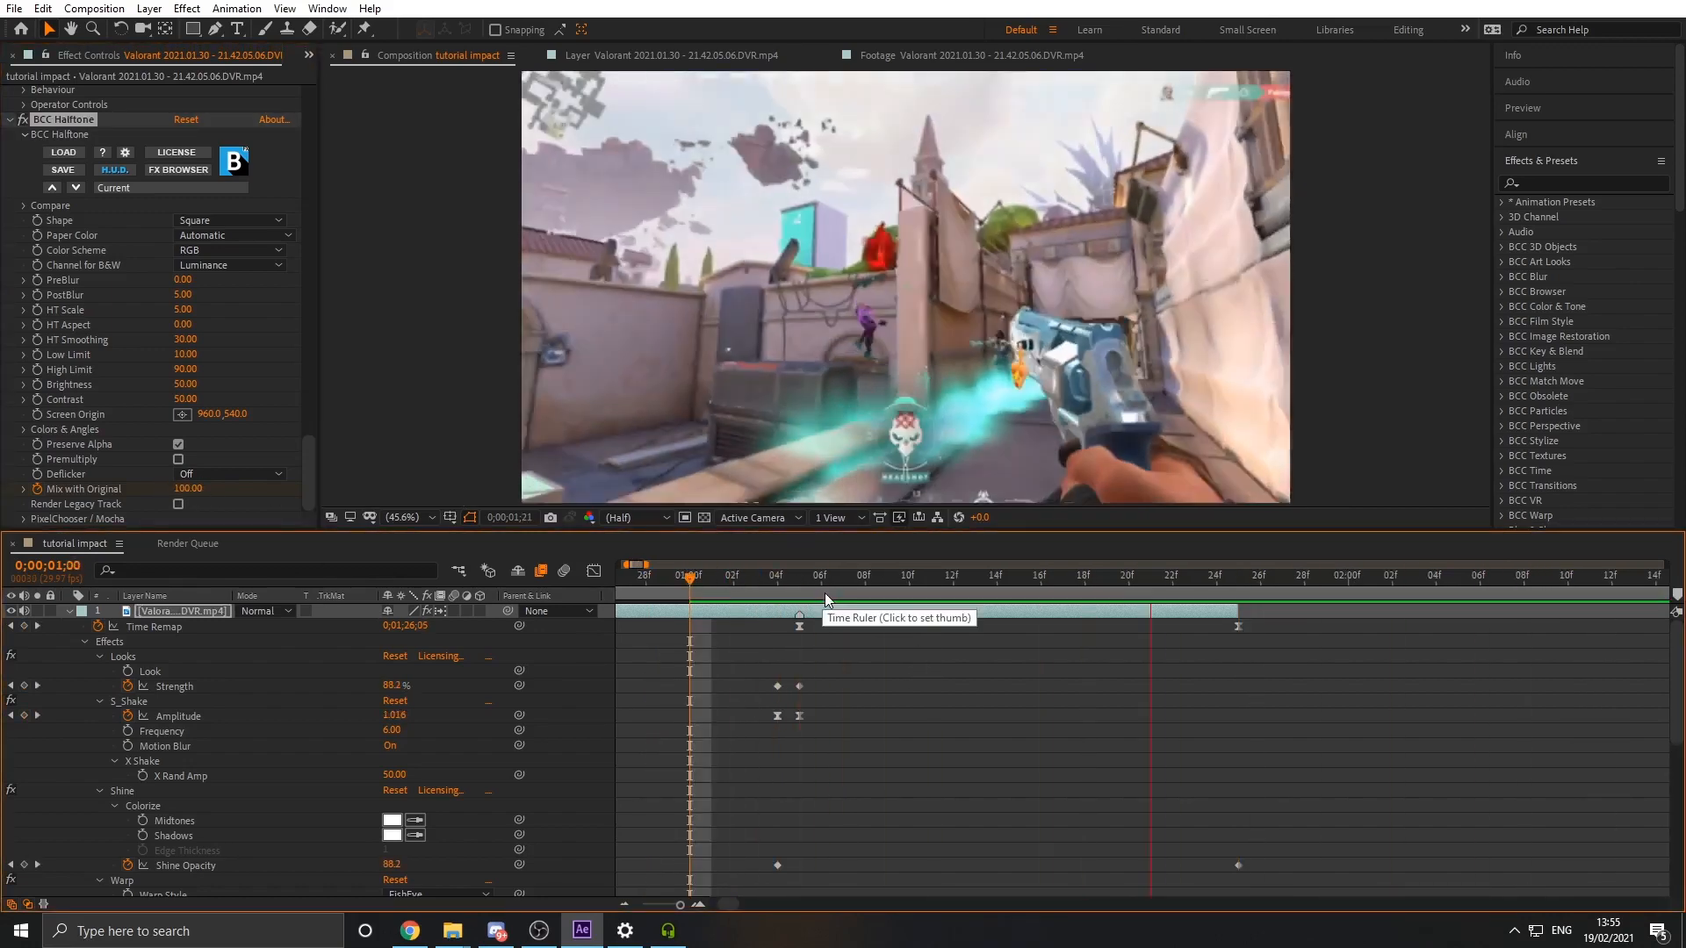
Stop the preview and switch the clip's Twitch effect back on
key("space")
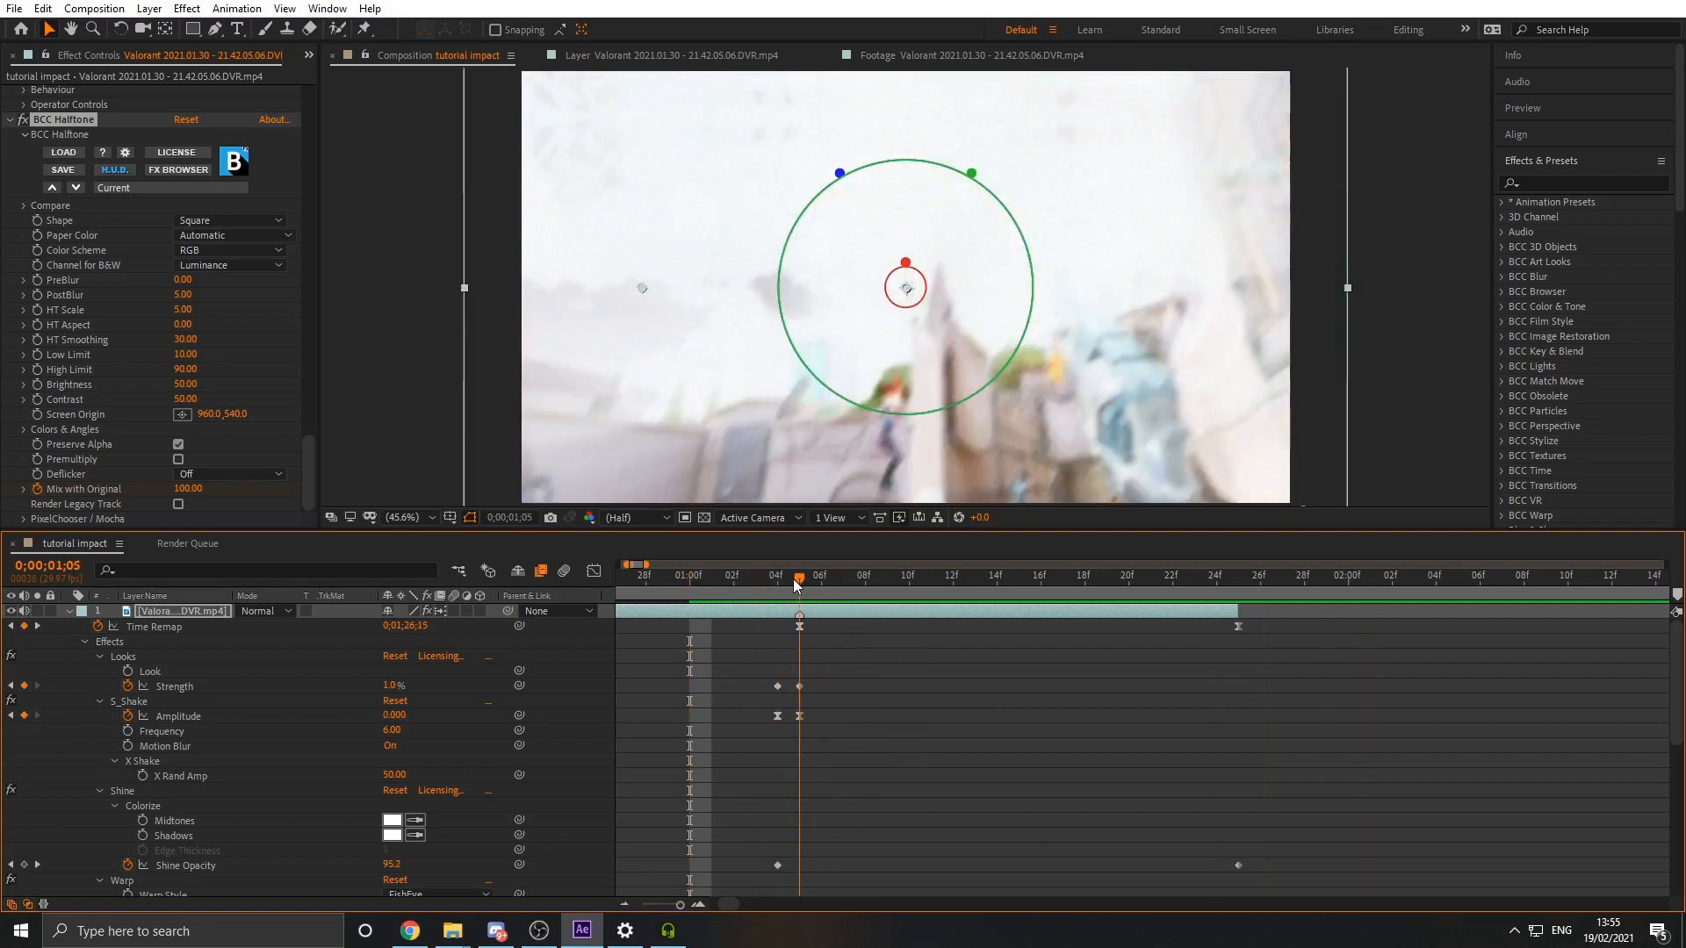
scroll(102, 784, "down", 2)
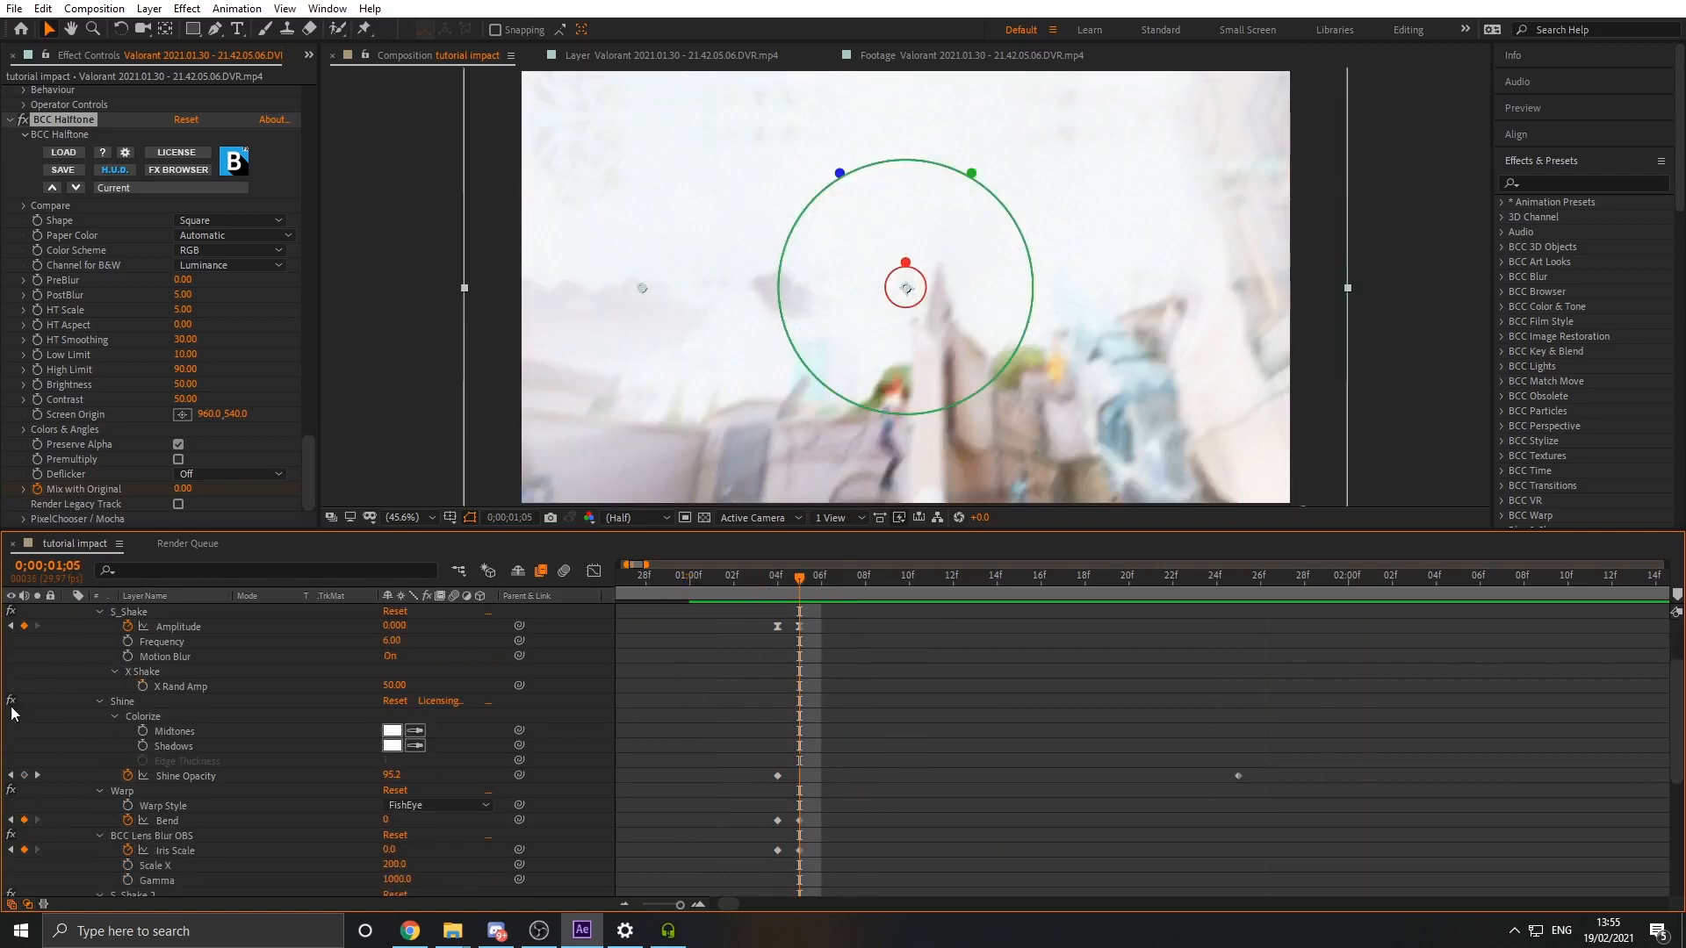
scroll(33, 745, "down", 3)
left_click(12, 849)
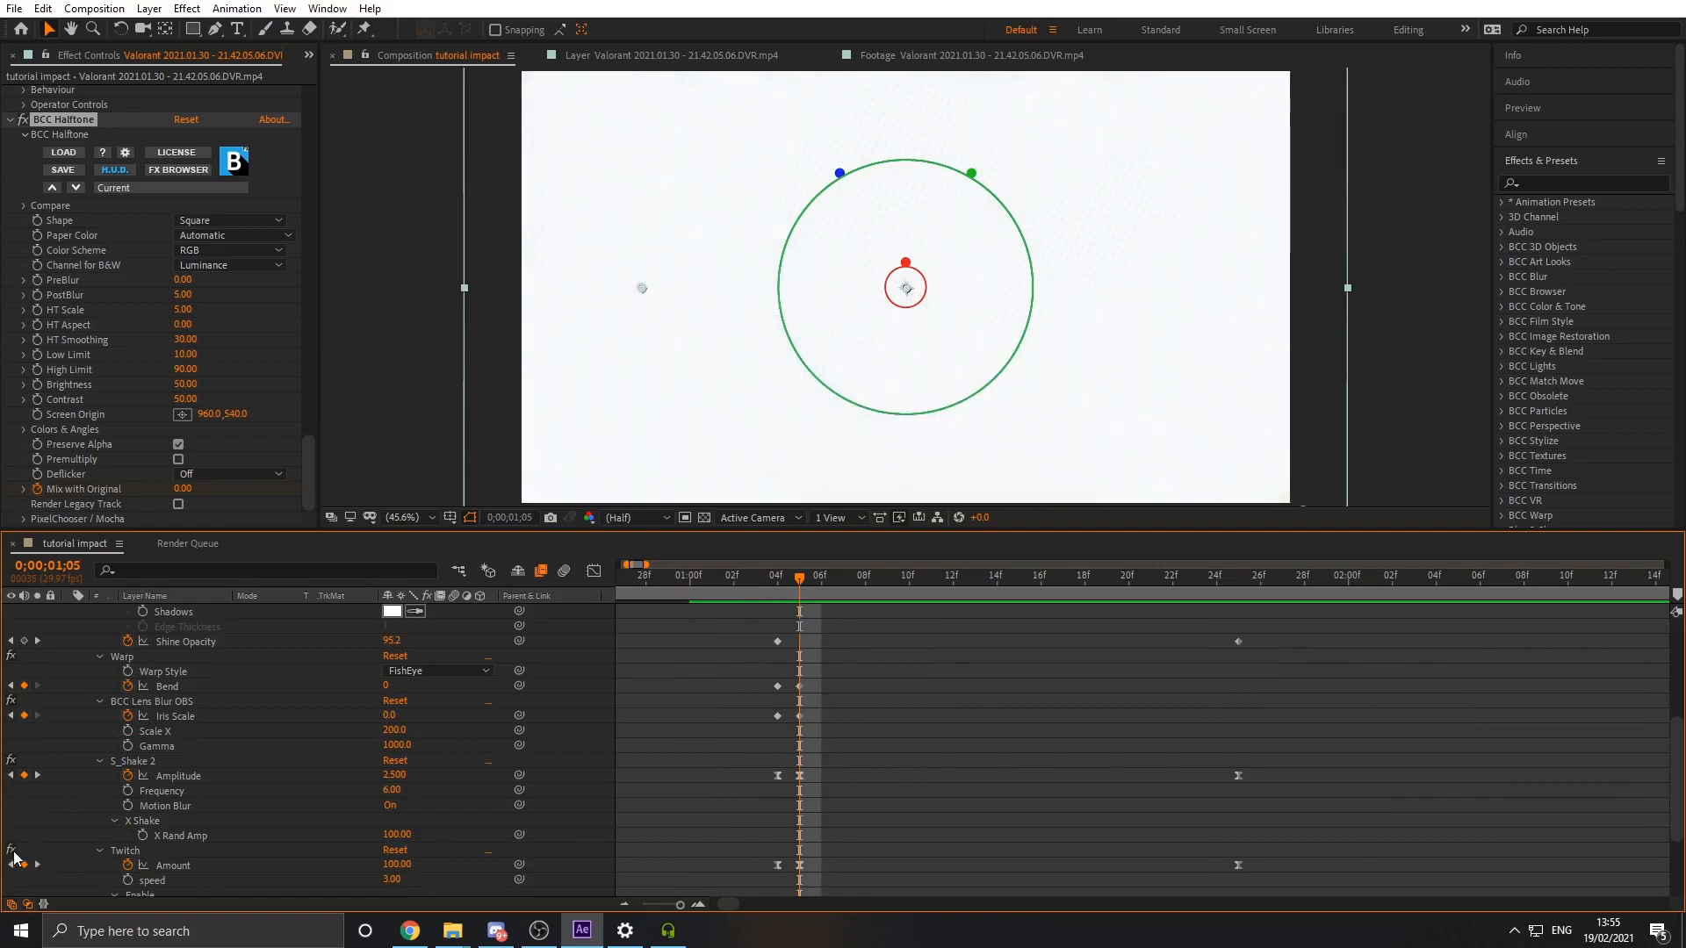
Preview the impact with Twitch and BCC Halftone combined, starting from 0;00;00;21
left_click_drag(787, 589, 562, 594)
key("space")
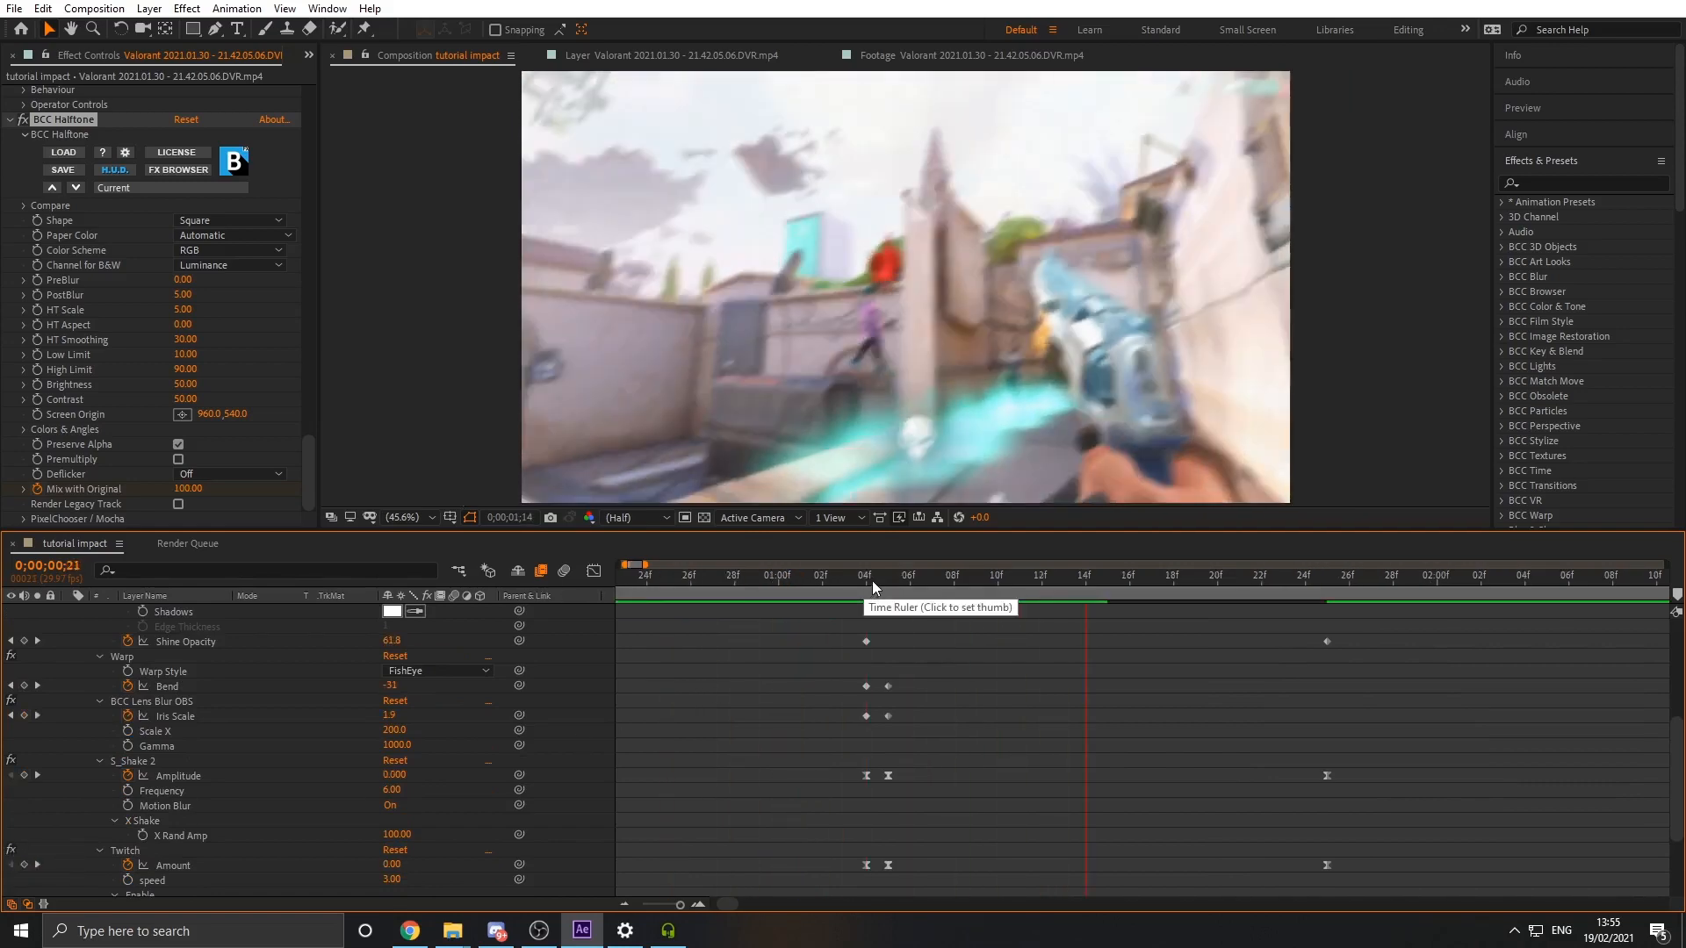
scroll(940, 625, "down", 1)
left_click(763, 588)
key("space")
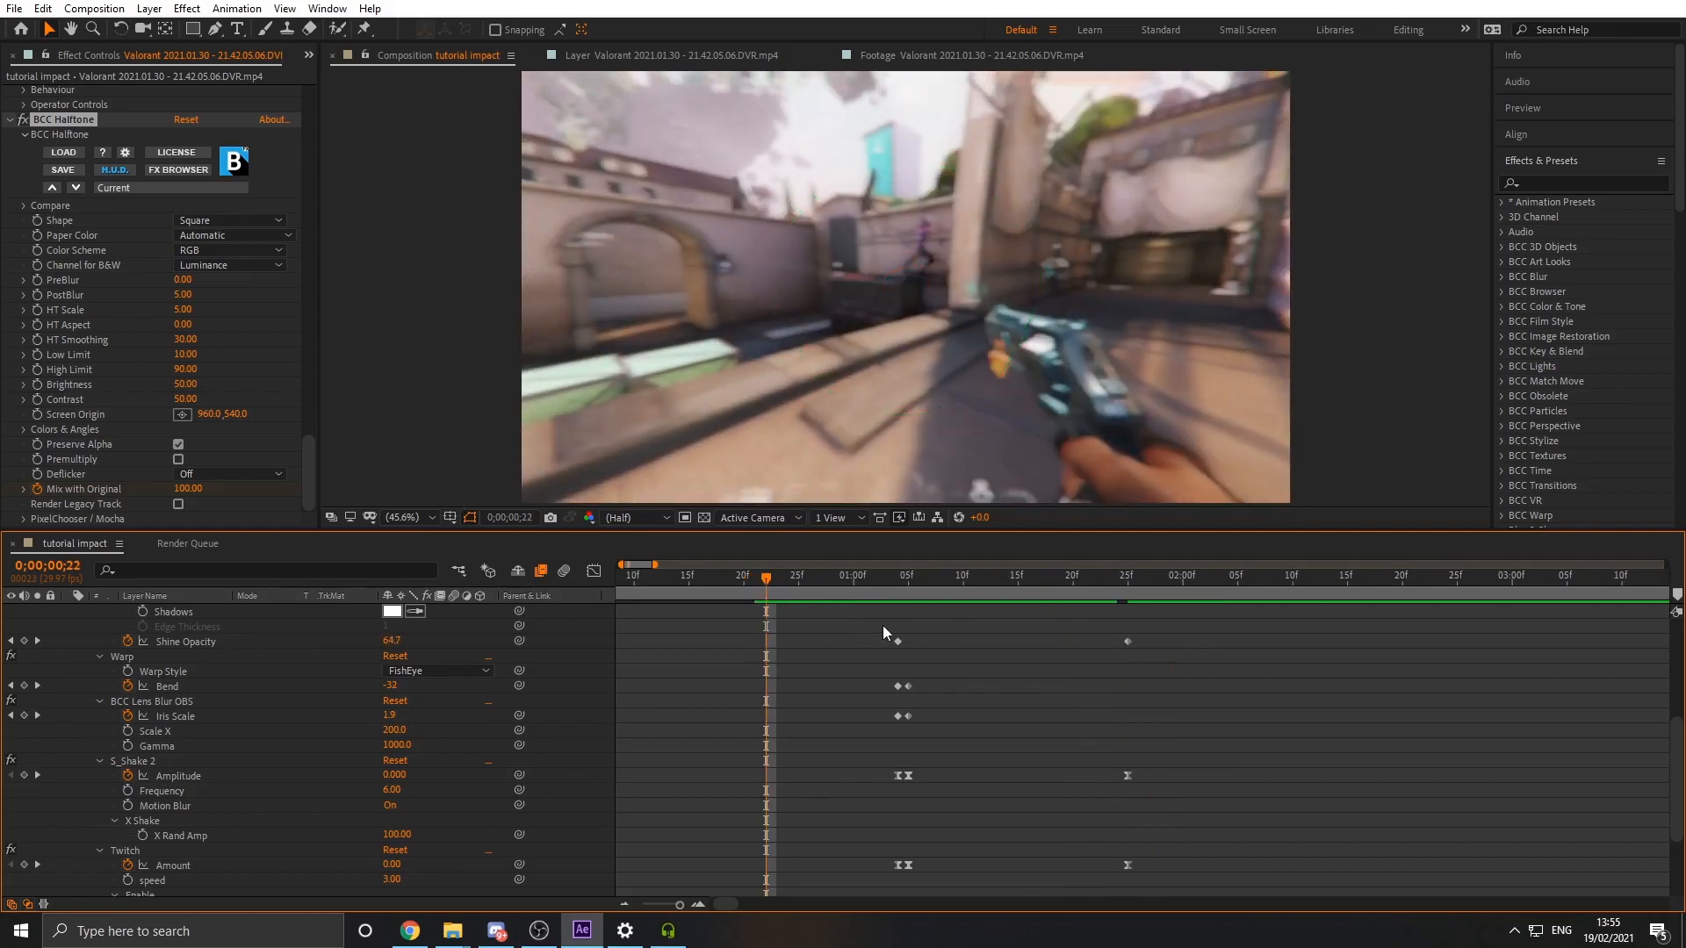
Play the whole effect build-up and impact from 0;00;00;00 and review the opening frames around 0;00;00;04
left_click_drag(1182, 587, 590, 570)
key("space")
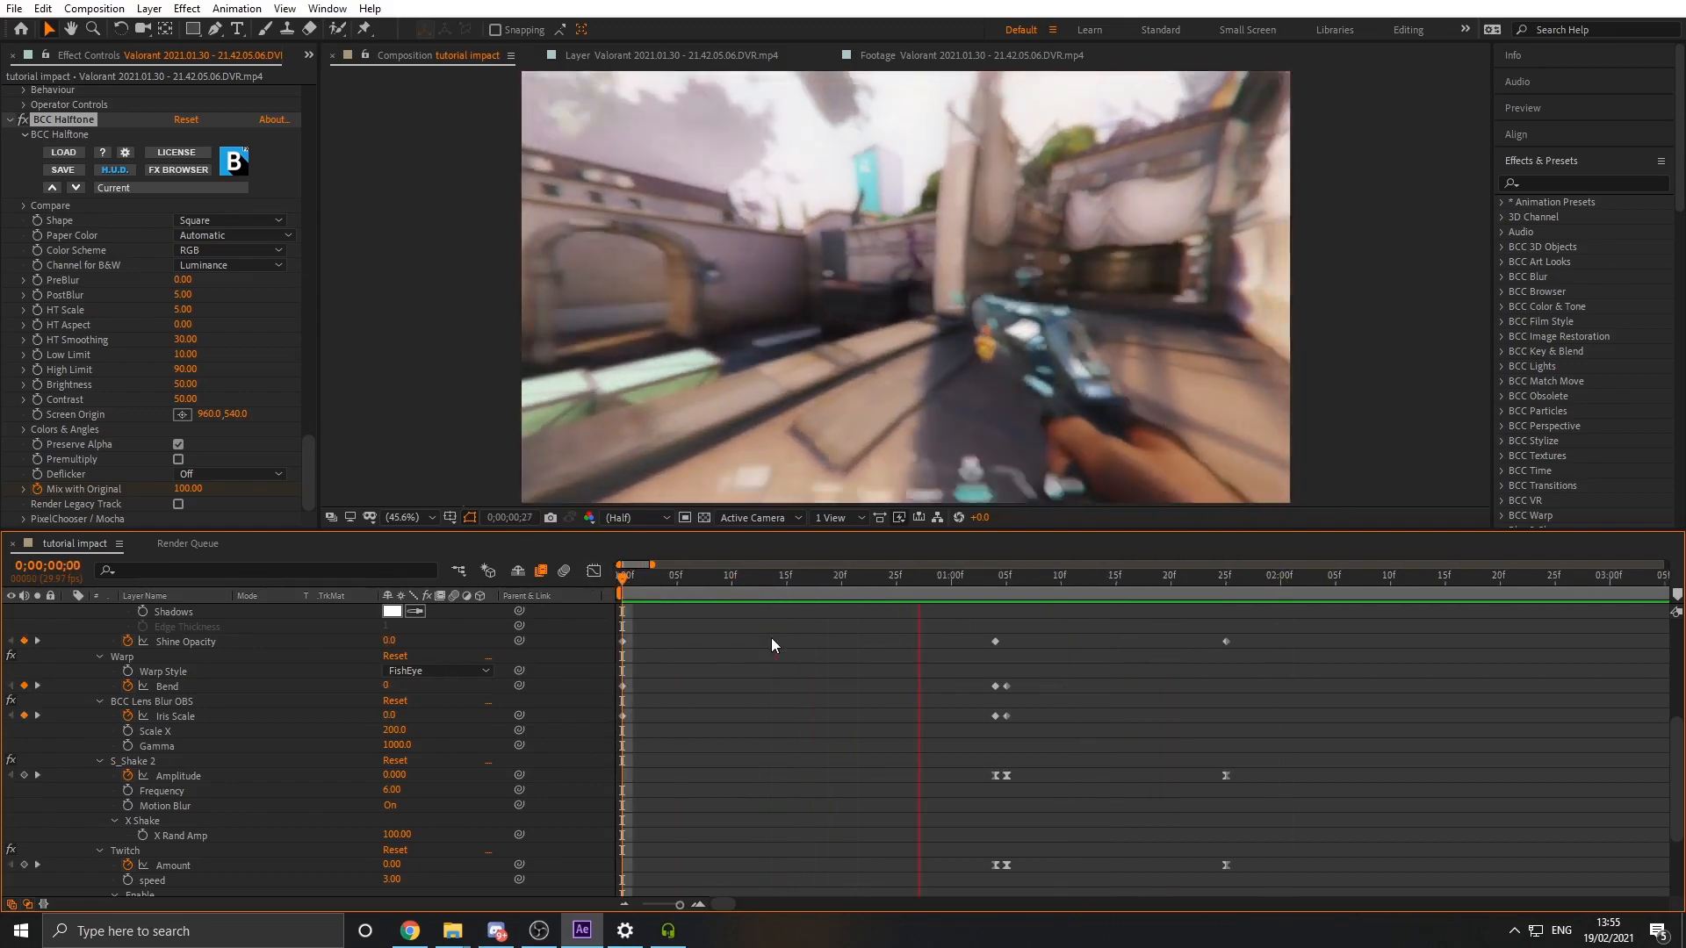
left_click_drag(957, 592, 667, 606)
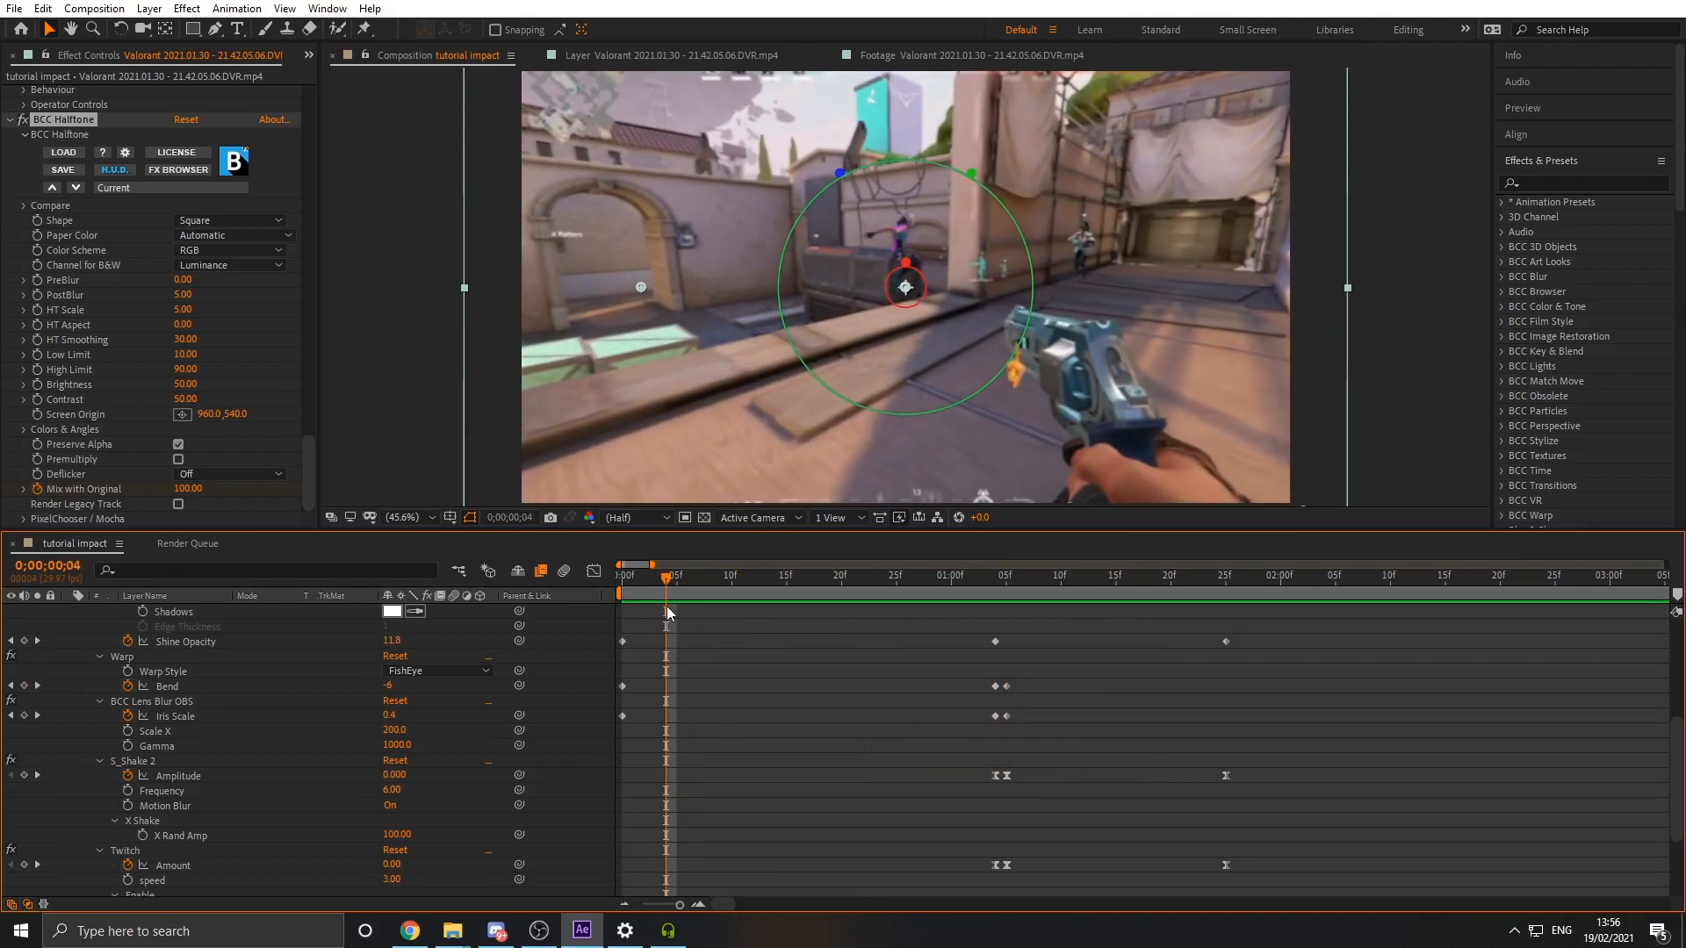
key("space")
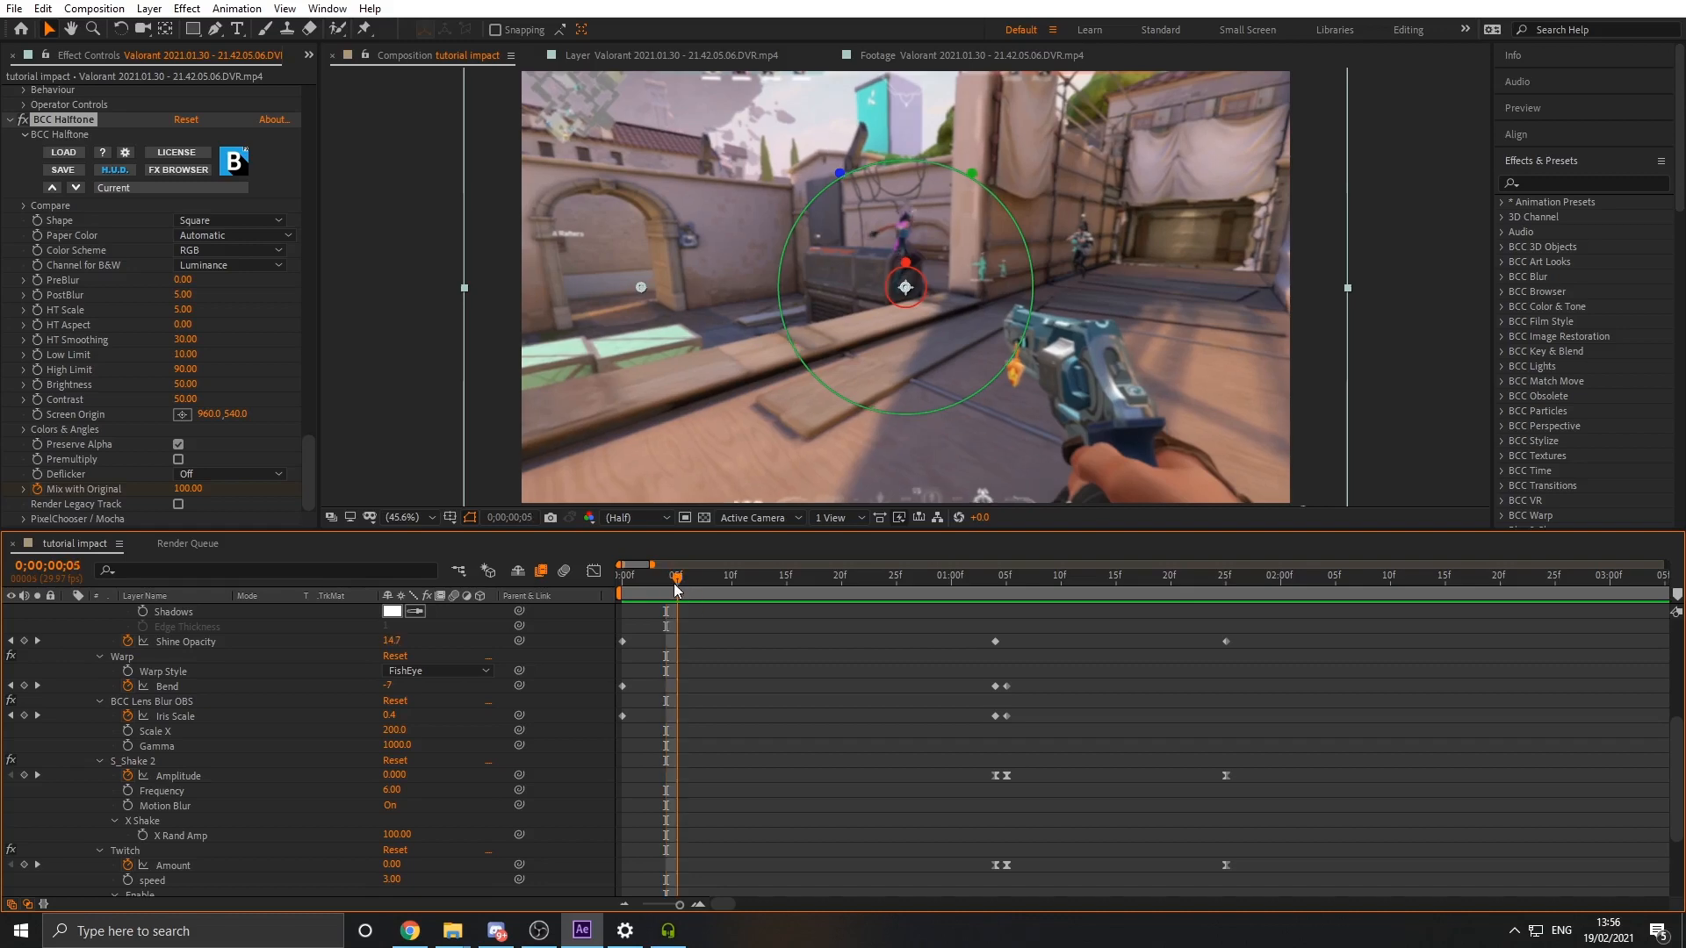